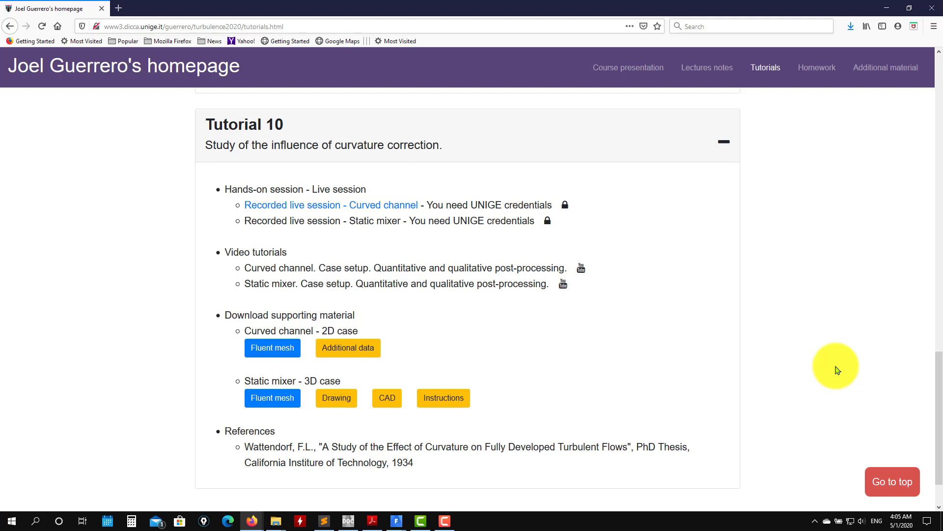
- Switch to the ANSYS Help Viewer and skim Fluent theory sections 4.18 on curvature correction and 4.19 on production limiters
{"action": "left_click", "coordinate": [349, 522]}
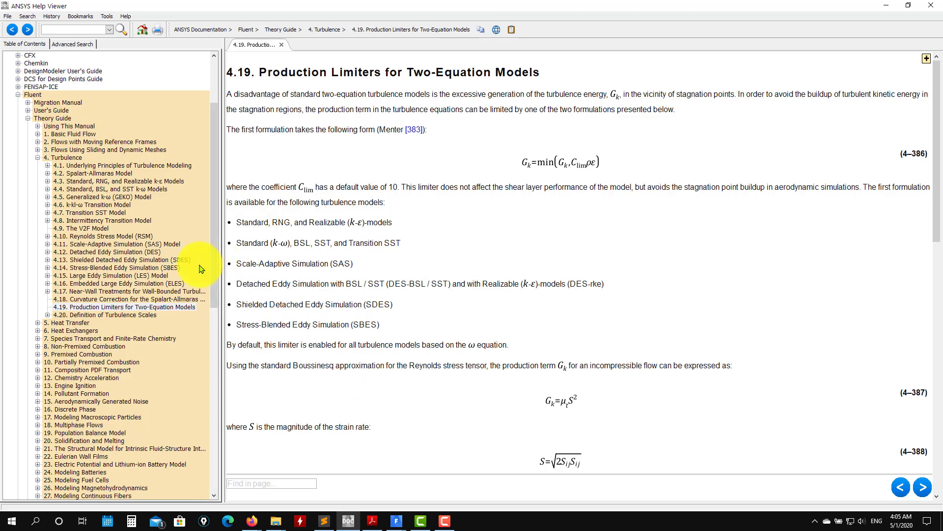
{"action": "left_click", "coordinate": [113, 299]}
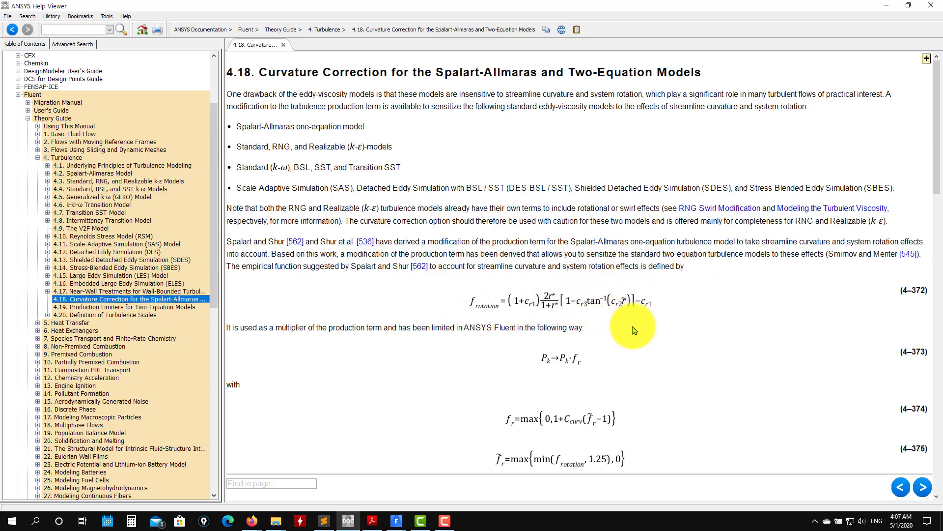
{"action": "scroll", "coordinate": [632, 336], "scroll_direction": "down", "scroll_amount": 3}
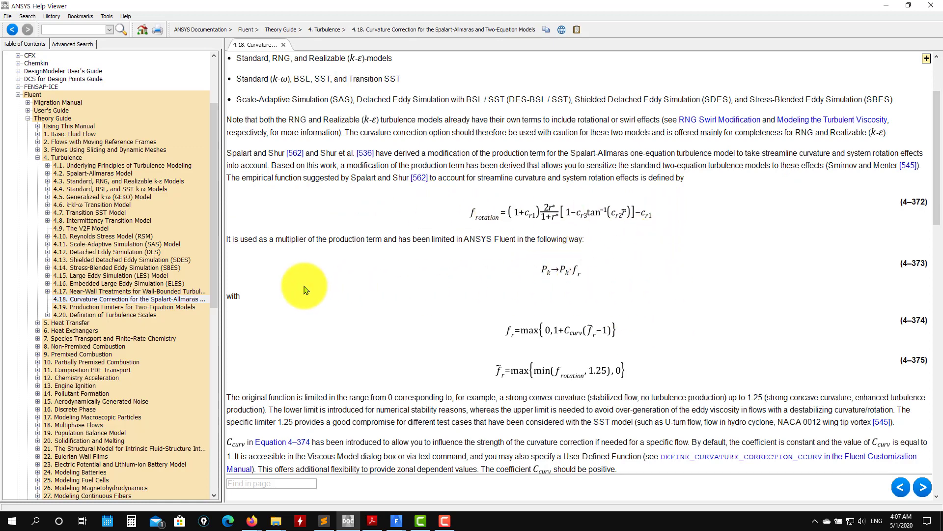
{"action": "left_click", "coordinate": [115, 307]}
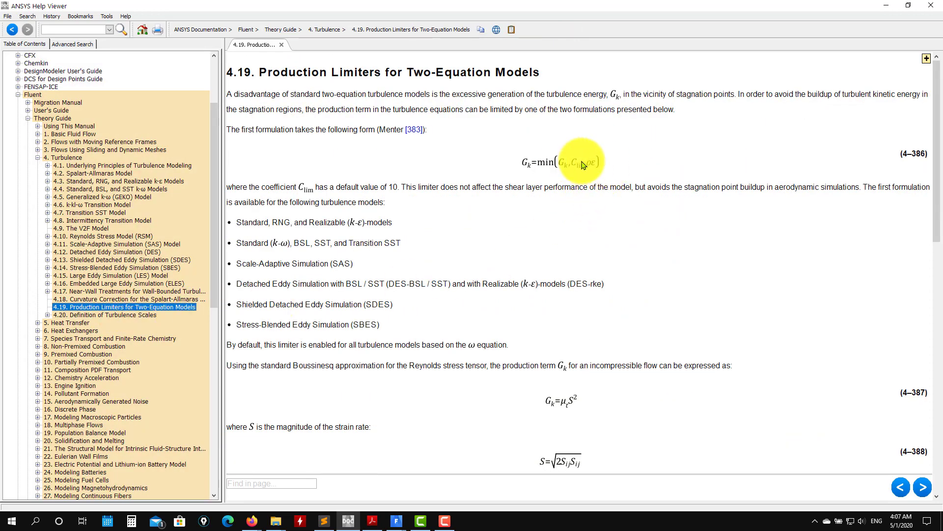
{"action": "scroll", "coordinate": [606, 333], "scroll_direction": "down", "scroll_amount": 7}
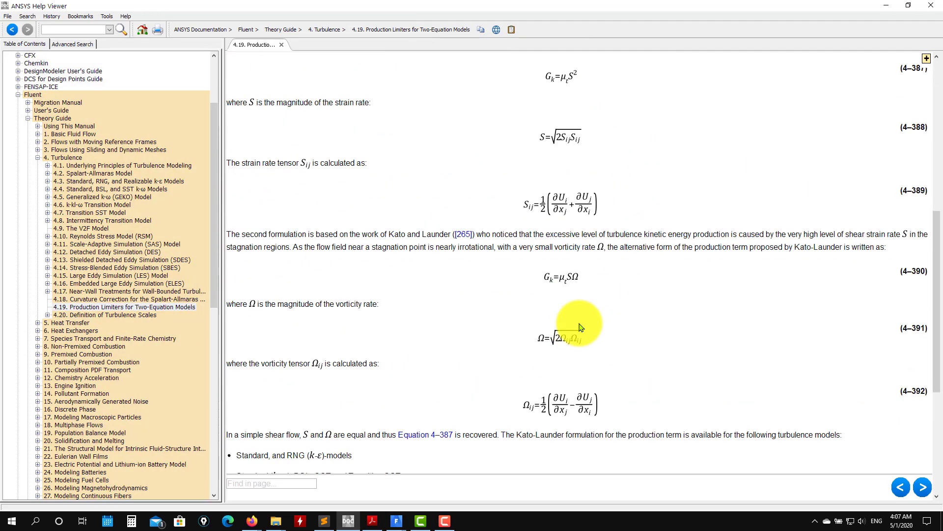
{"action": "scroll", "coordinate": [585, 364], "scroll_direction": "down", "scroll_amount": 3}
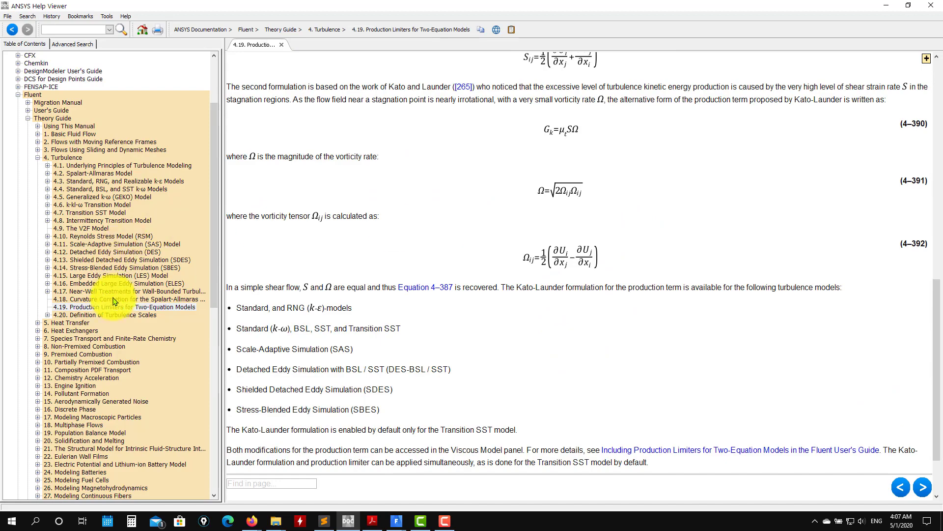
- Read section 4.18 on curvature correction through to its end, including the equations and empirical constants, and minimize the help window
{"action": "left_click", "coordinate": [132, 299]}
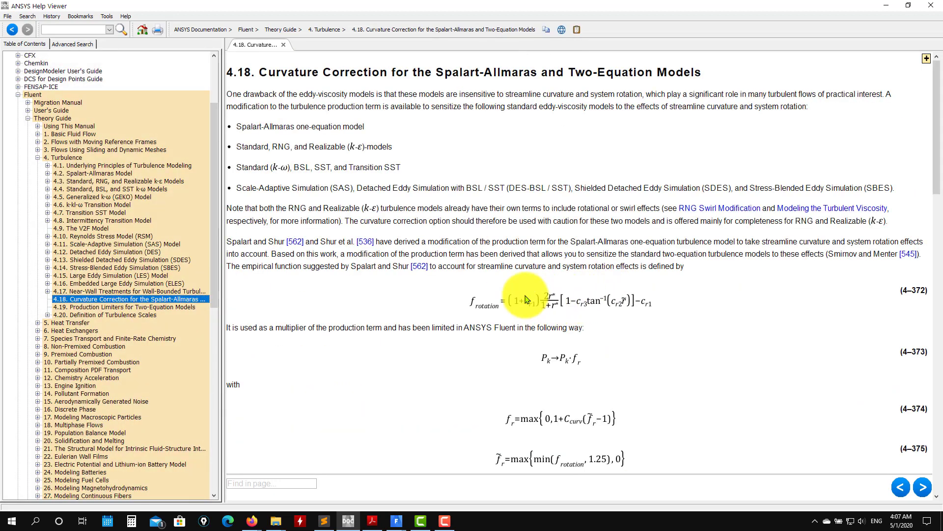
{"action": "scroll", "coordinate": [584, 354], "scroll_direction": "down", "scroll_amount": 3}
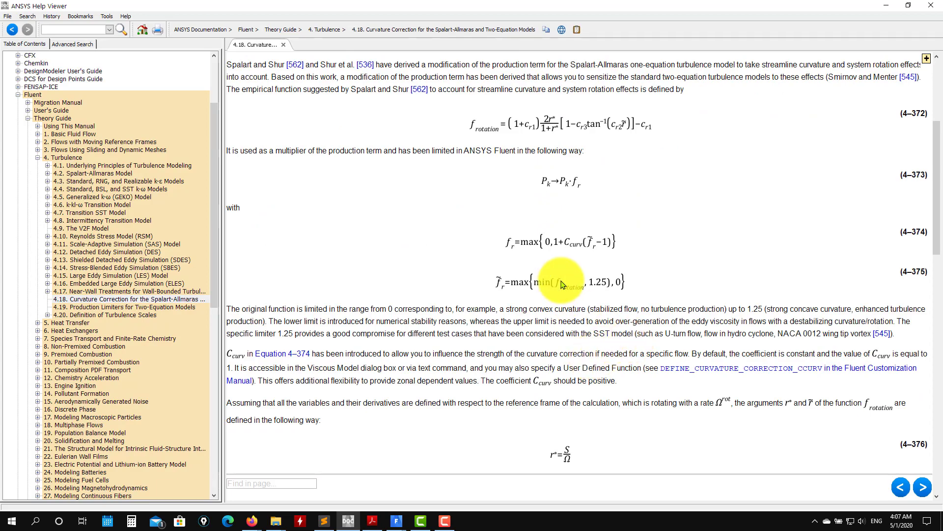
{"action": "scroll", "coordinate": [564, 281], "scroll_direction": "down", "scroll_amount": 3}
{"action": "scroll", "coordinate": [564, 281], "scroll_direction": "down", "scroll_amount": 3}
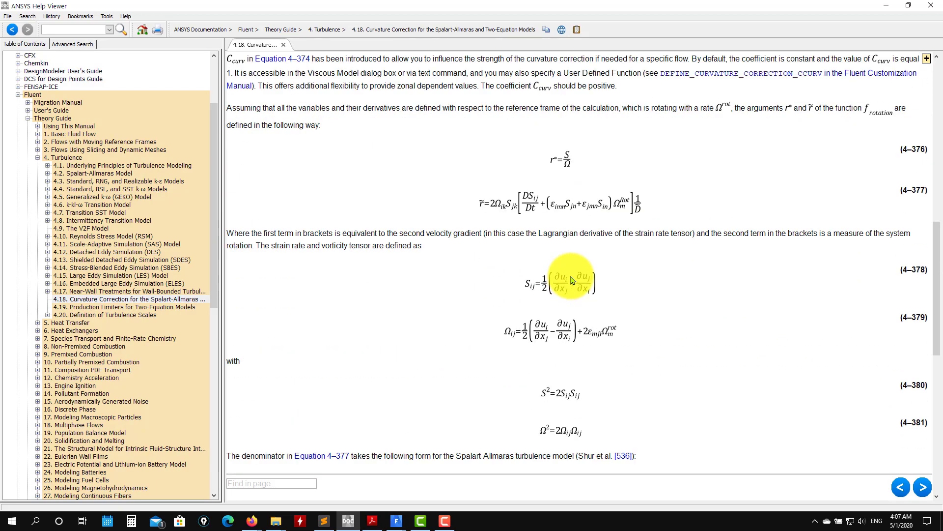
{"action": "scroll", "coordinate": [585, 273], "scroll_direction": "down", "scroll_amount": 3}
{"action": "scroll", "coordinate": [558, 300], "scroll_direction": "down", "scroll_amount": 3}
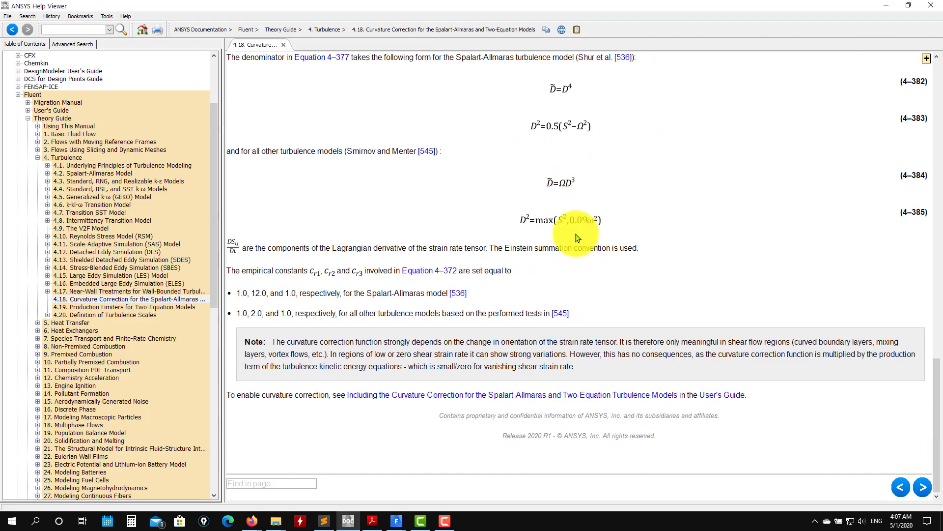
{"action": "left_click", "coordinate": [884, 11]}
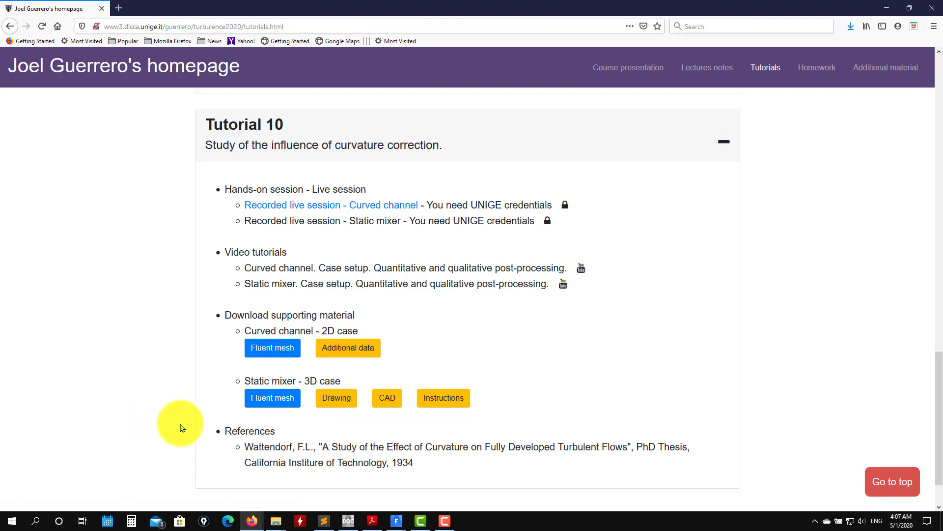
- Highlight Tutorial 10's reference and look through the paper rspa.1935.0034.pdf in Adobe Acrobat Reader, returning to the curved channel drawings in Fig. 1
{"action": "left_click_drag", "start_coordinate": [449, 463], "coordinate": [211, 436]}
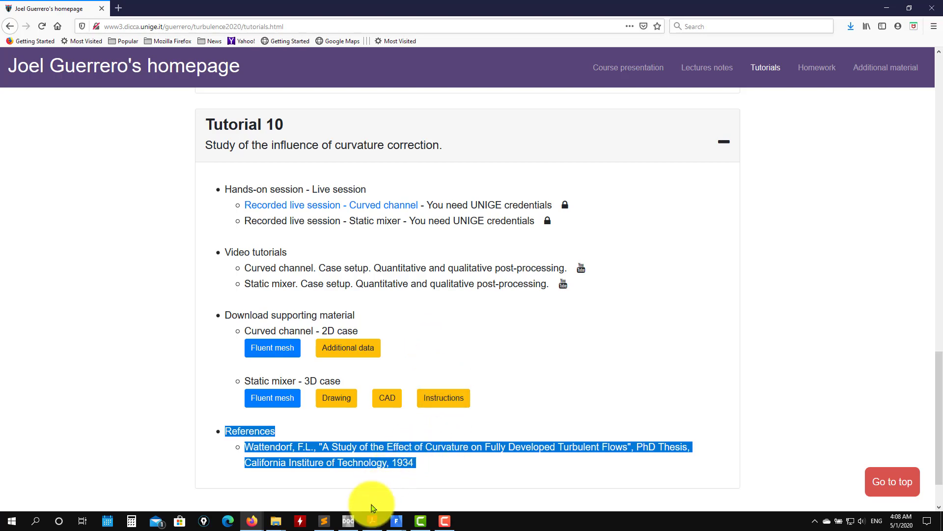
{"action": "left_click", "coordinate": [372, 519]}
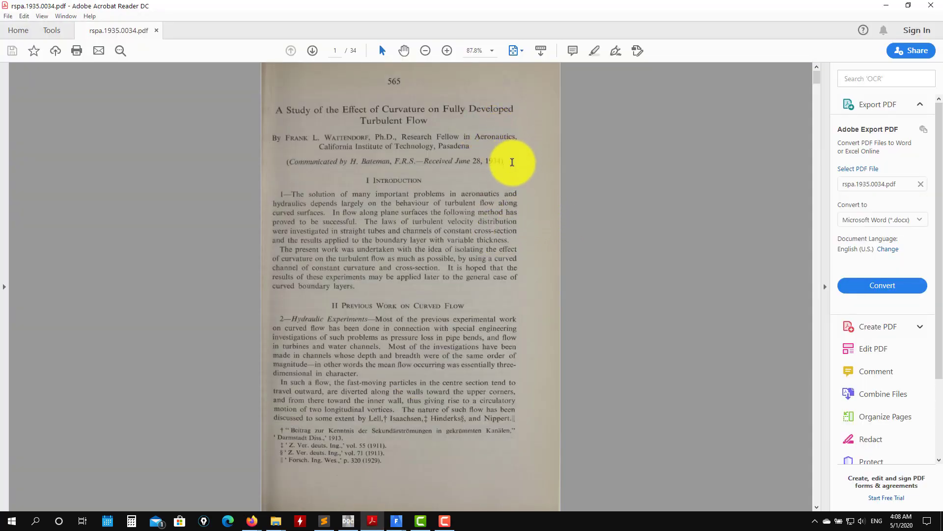
{"action": "scroll", "coordinate": [513, 162], "scroll_direction": "down", "scroll_amount": 10}
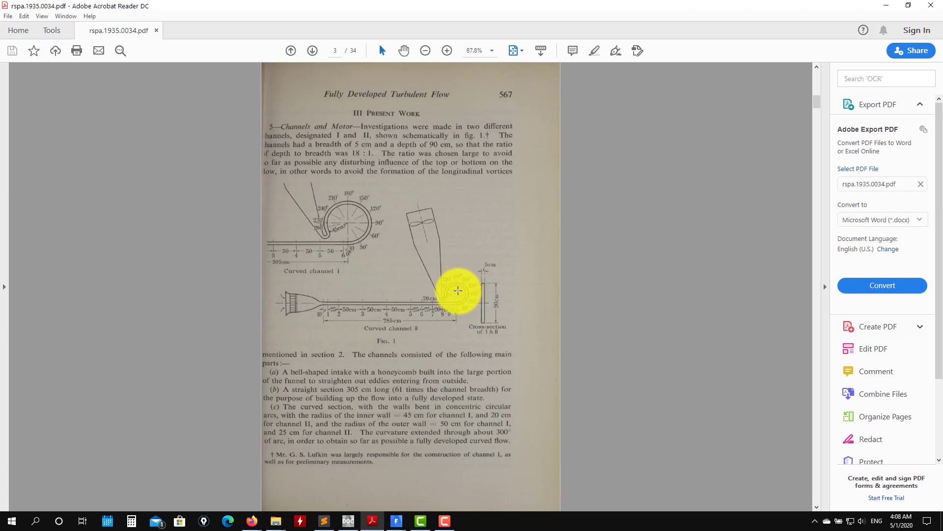
{"action": "scroll", "coordinate": [455, 279], "scroll_direction": "down", "scroll_amount": 1}
{"action": "scroll", "coordinate": [449, 238], "scroll_direction": "down", "scroll_amount": 3}
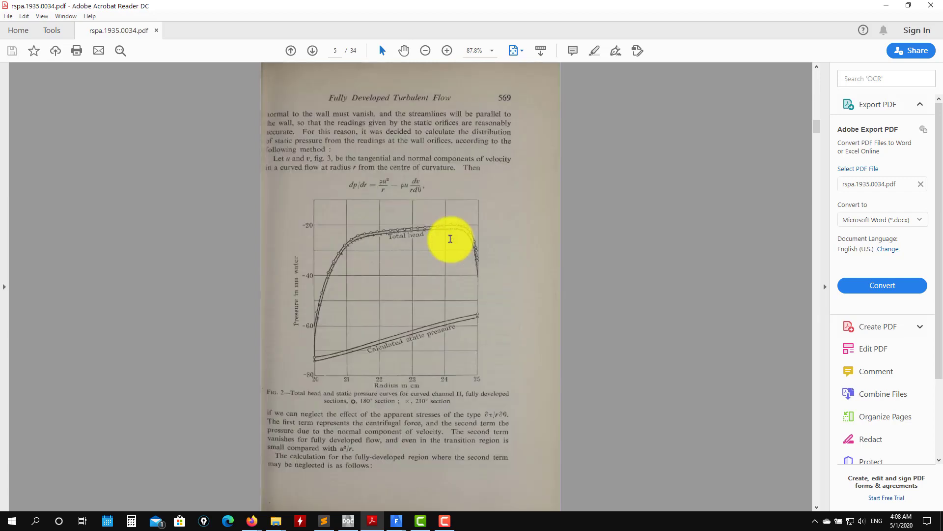
{"action": "scroll", "coordinate": [371, 252], "scroll_direction": "down", "scroll_amount": 15}
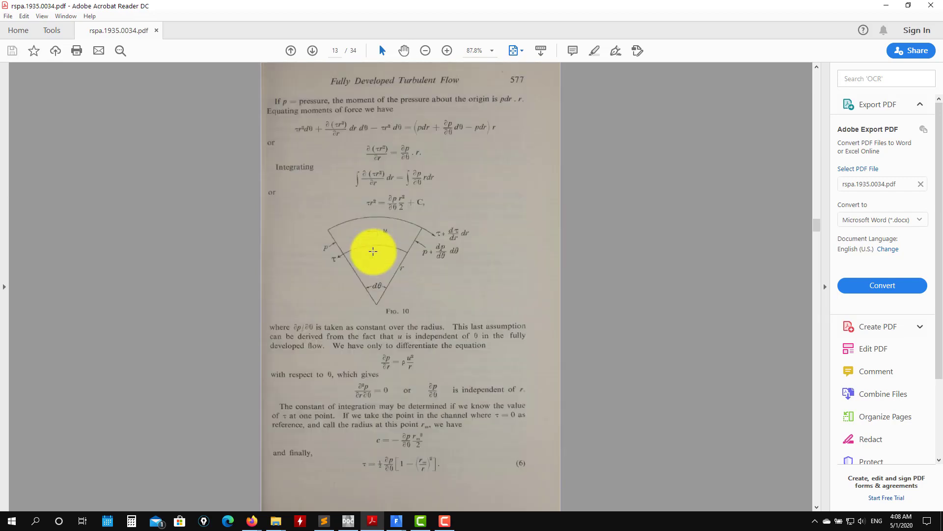
{"action": "scroll", "coordinate": [373, 251], "scroll_direction": "up", "scroll_amount": 8}
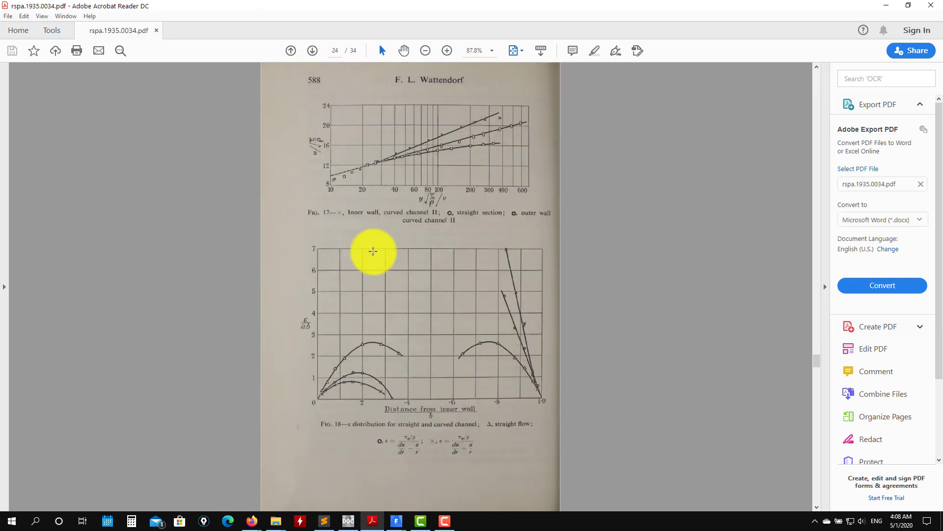
{"action": "scroll", "coordinate": [372, 251], "scroll_direction": "up", "scroll_amount": 13}
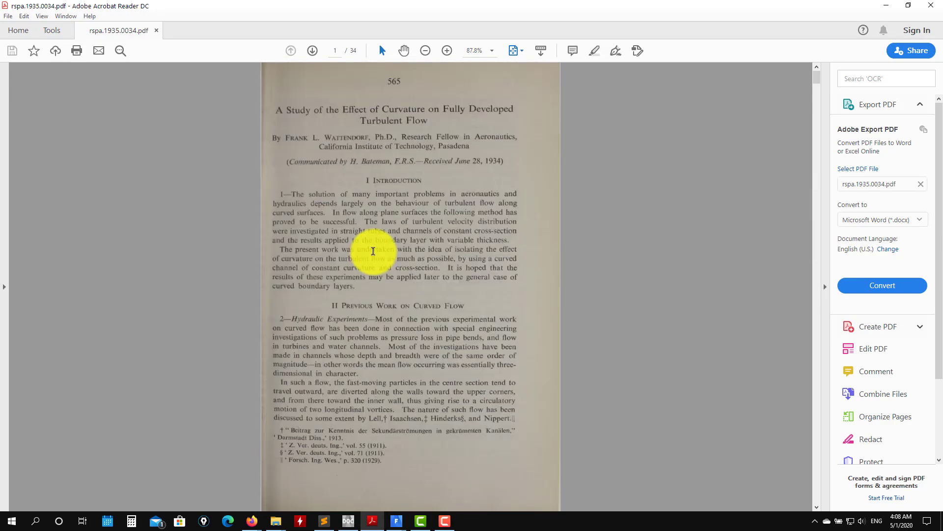
{"action": "scroll", "coordinate": [591, 204], "scroll_direction": "down", "scroll_amount": 2}
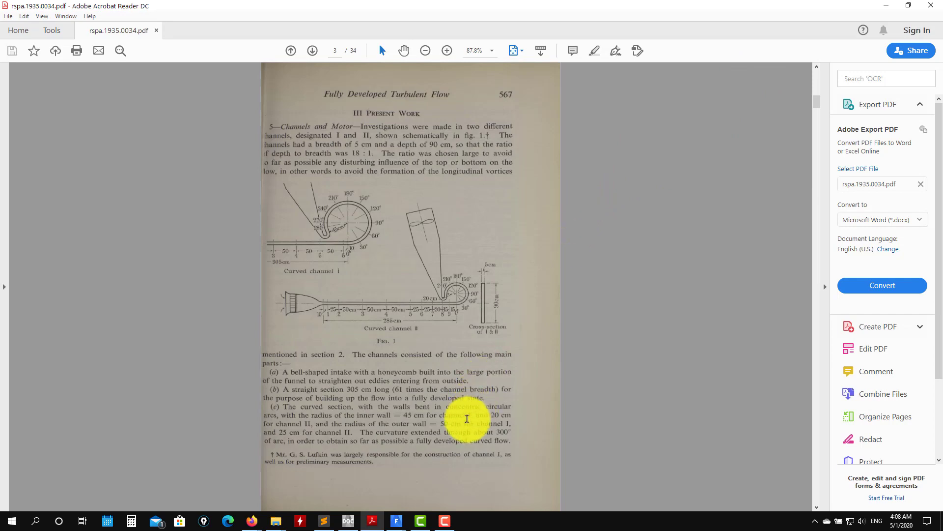
- Switch to Fluent, quit the VMFL-AIM015_CurvatureCorrection session and bring up the curved_channel session, briefly rechecking the paper's channel drawings
{"action": "mouse_move", "coordinate": [395, 524]}
{"action": "left_click", "coordinate": [442, 487]}
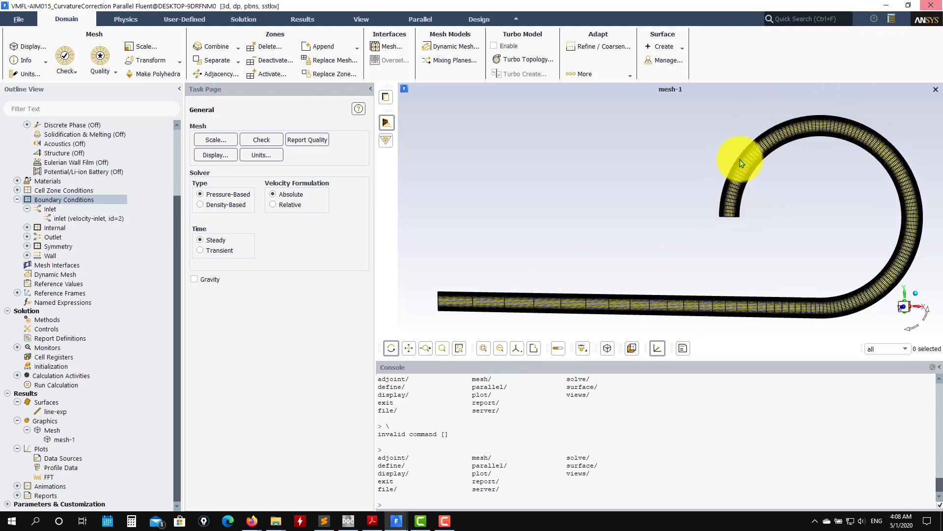
{"action": "left_click", "coordinate": [933, 10]}
{"action": "left_click", "coordinate": [470, 275]}
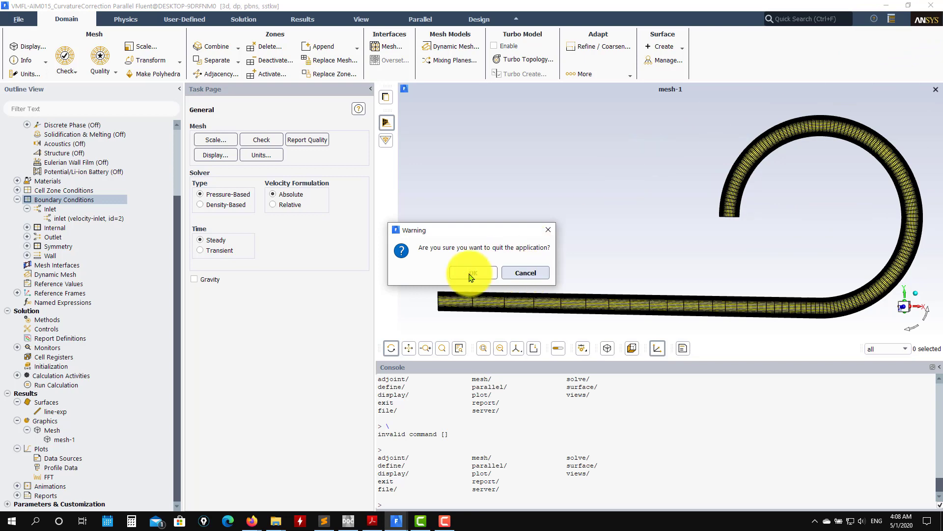
{"action": "mouse_move", "coordinate": [396, 520]}
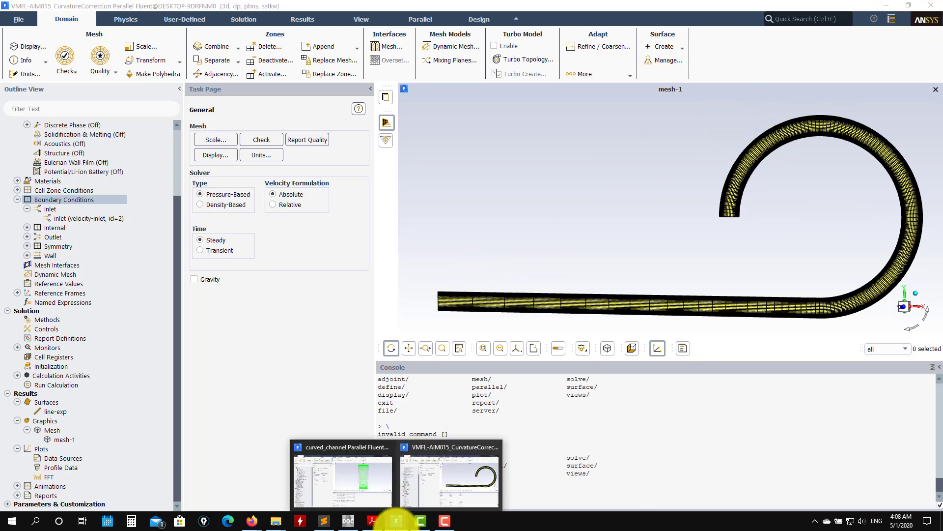
{"action": "left_click", "coordinate": [346, 484]}
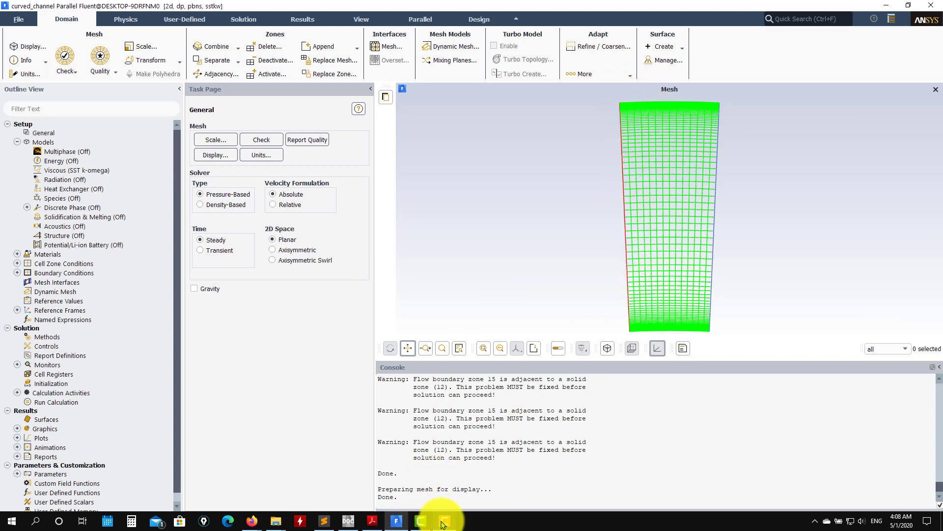
{"action": "left_click", "coordinate": [371, 521]}
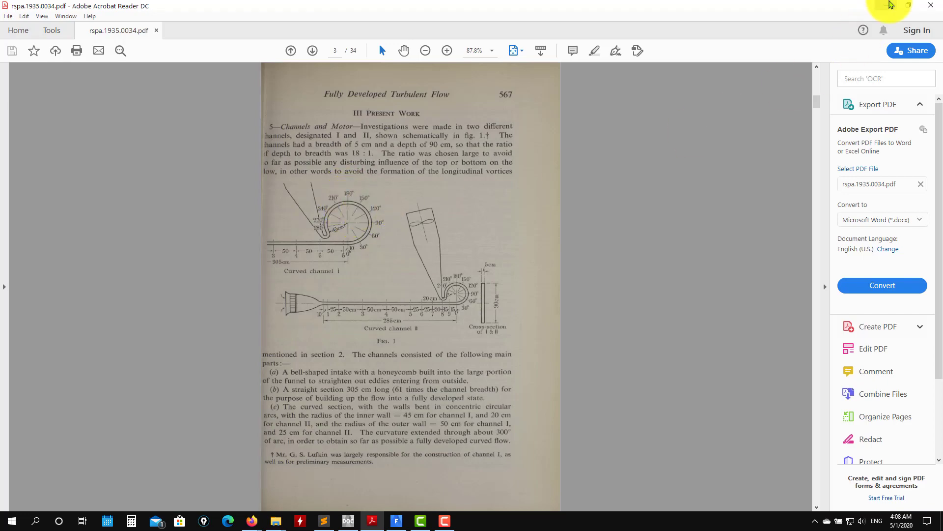
{"action": "left_click", "coordinate": [891, 5]}
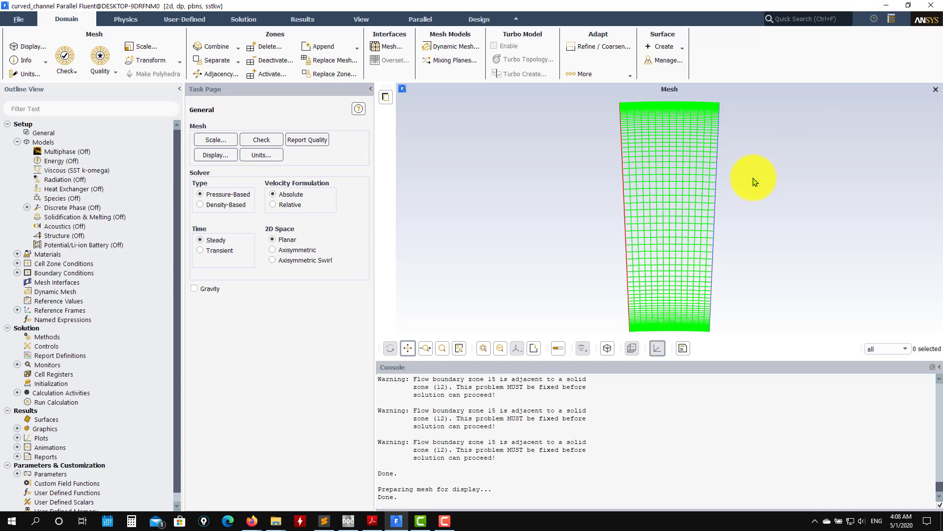
{"action": "left_click", "coordinate": [15, 23]}
{"action": "mouse_move", "coordinate": [63, 33]}
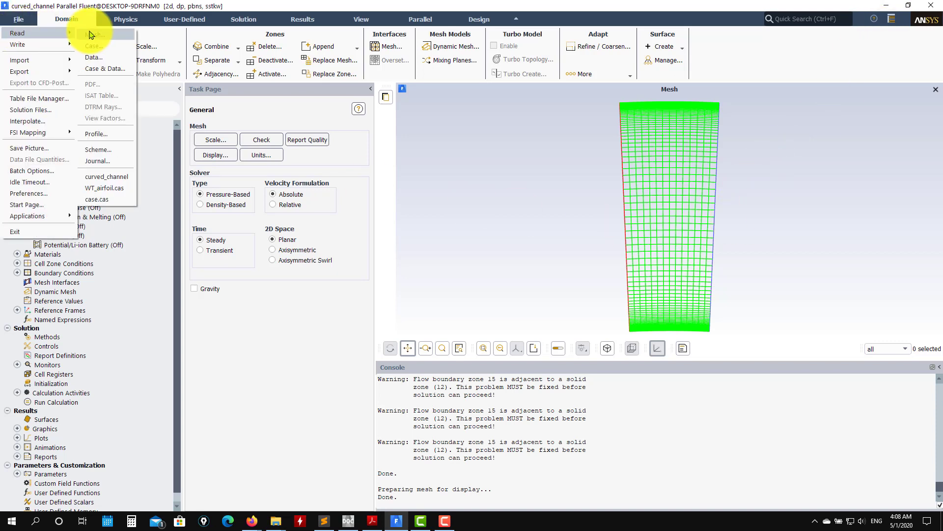
{"action": "left_click", "coordinate": [93, 36]}
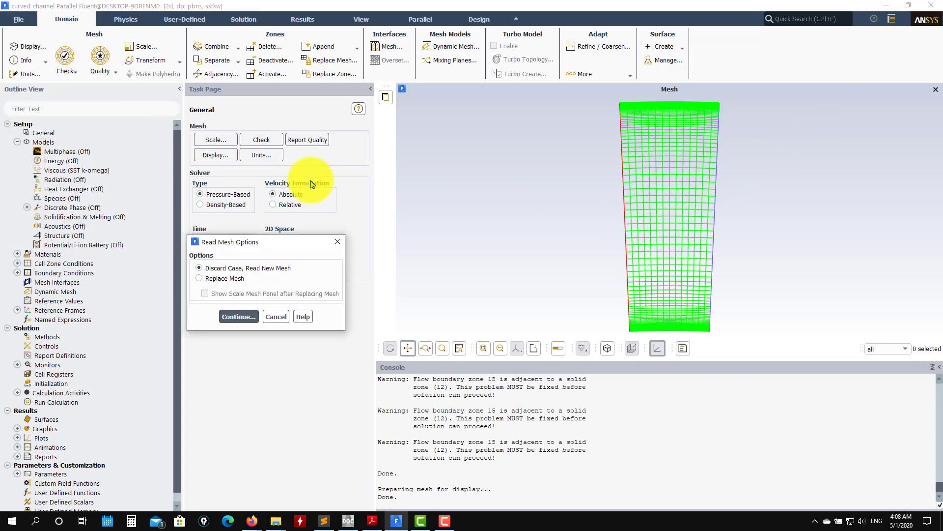
{"action": "left_click", "coordinate": [282, 317]}
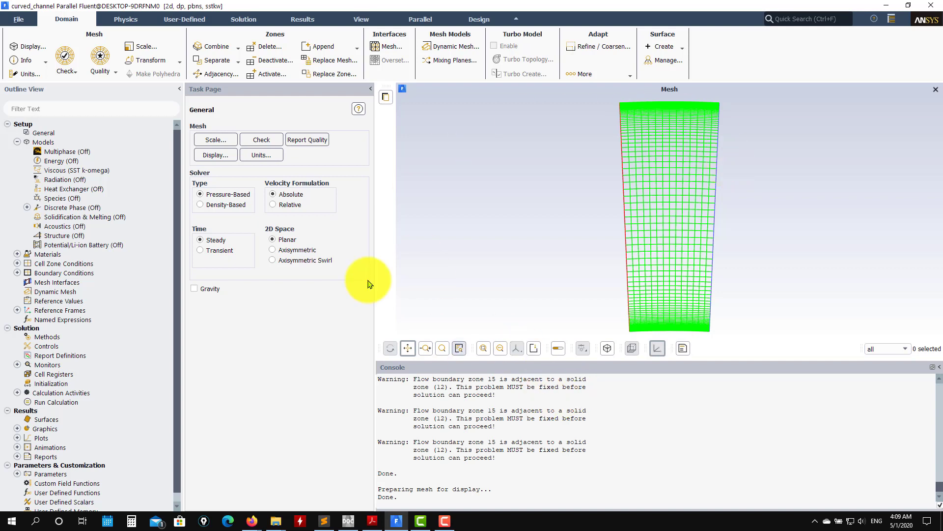
- Review the mesh-reading warnings in the console and inspect the settings of the solid cell zone (id=12) without changing them
{"action": "scroll", "coordinate": [518, 426], "scroll_direction": "up", "scroll_amount": 5}
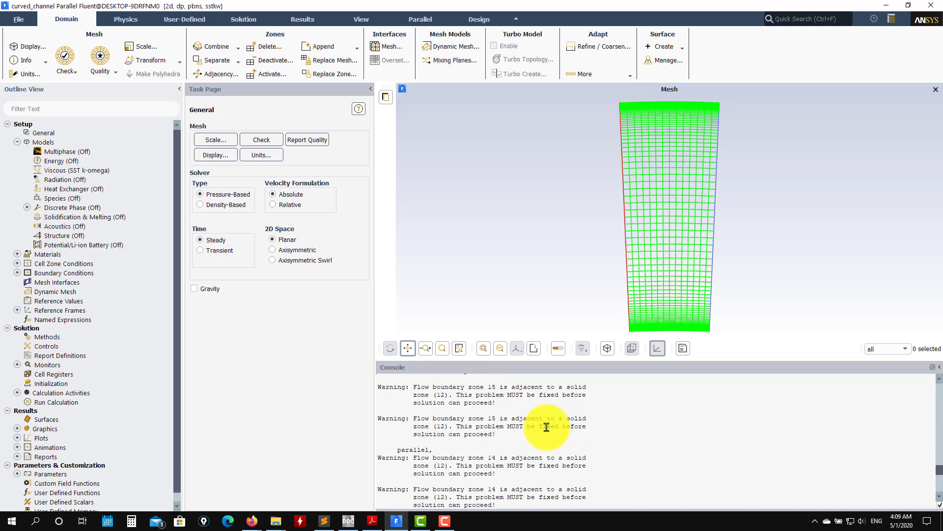
{"action": "scroll", "coordinate": [422, 398], "scroll_direction": "up", "scroll_amount": 3}
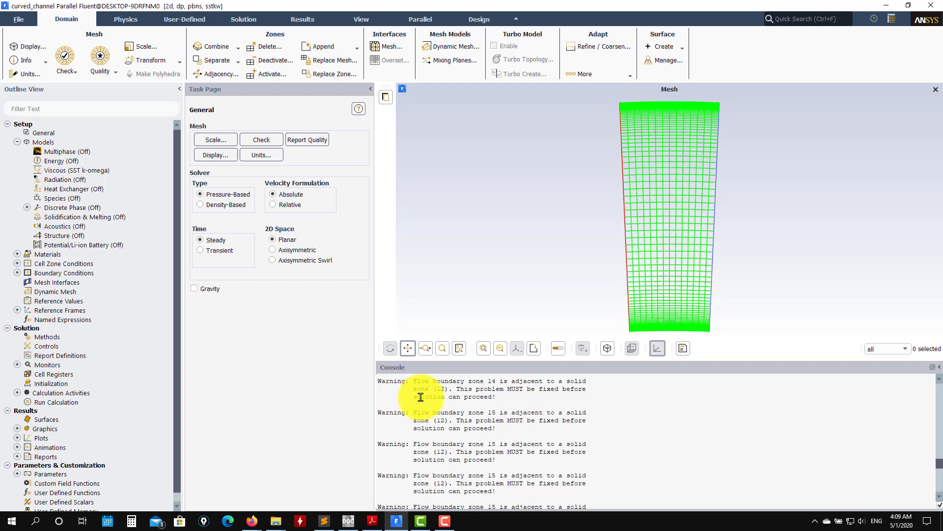
{"action": "scroll", "coordinate": [422, 397], "scroll_direction": "down", "scroll_amount": 5}
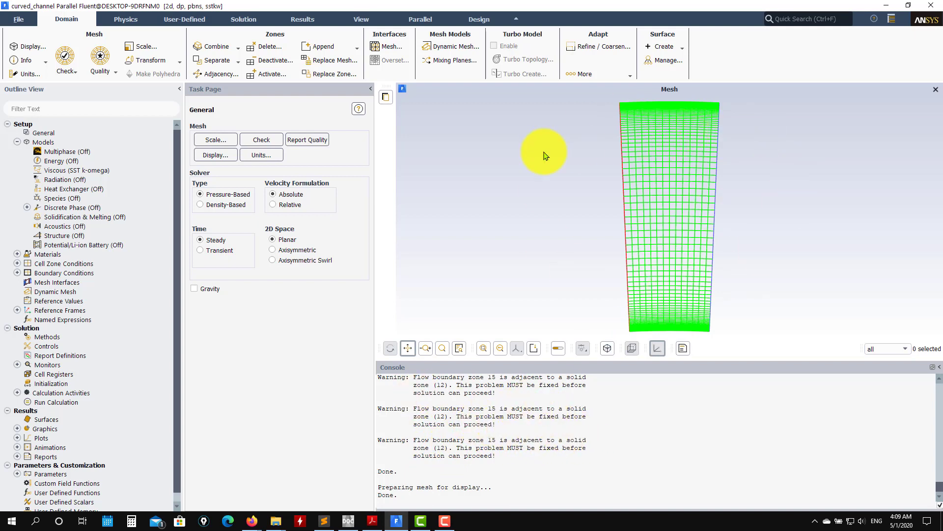
{"action": "left_click", "coordinate": [18, 263]}
{"action": "left_click", "coordinate": [39, 274]}
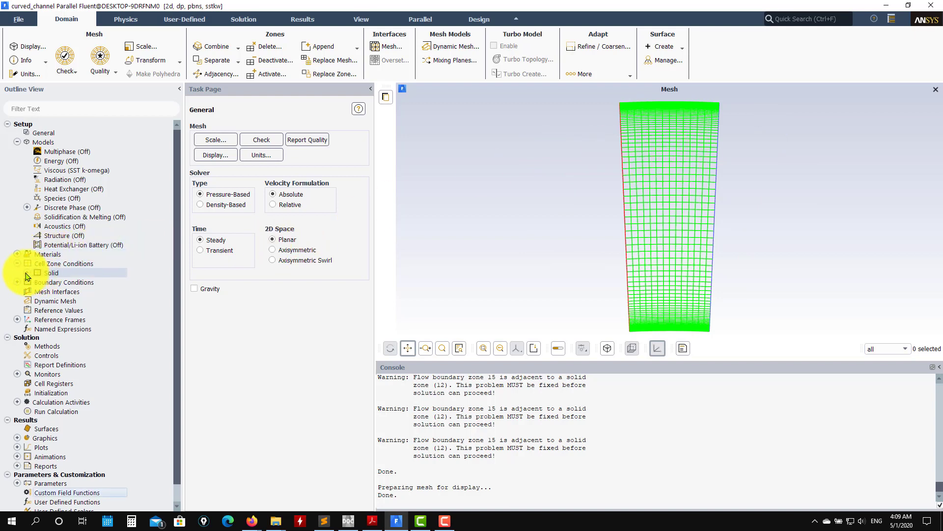
{"action": "left_click", "coordinate": [26, 273]}
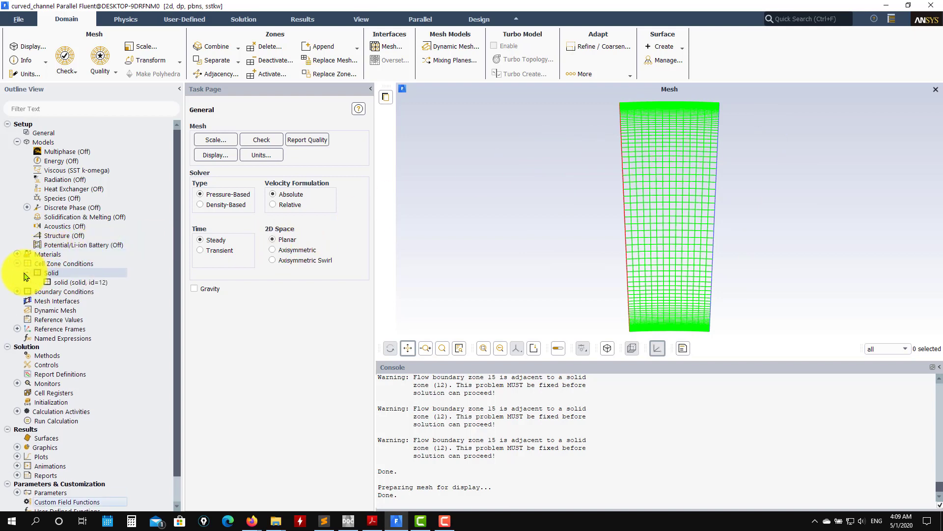
{"action": "double_click", "coordinate": [62, 284]}
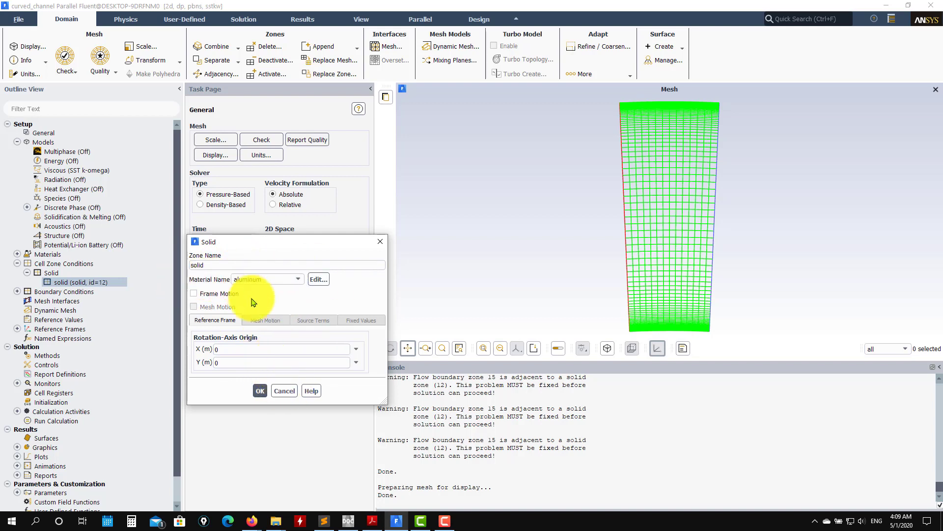
{"action": "left_click", "coordinate": [284, 391]}
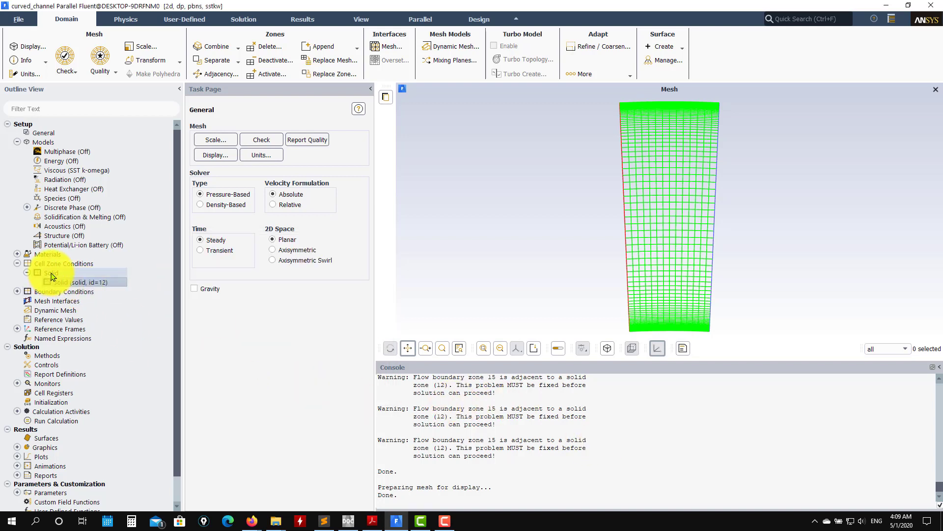
- Change the type of cell zone solid (ID 12) to fluid, using air as its material
{"action": "double_click", "coordinate": [70, 266]}
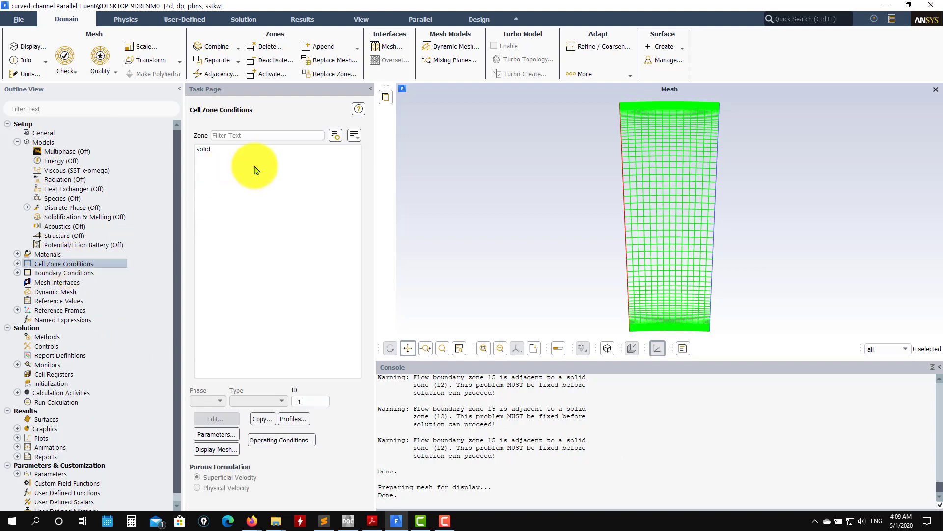
{"action": "left_click", "coordinate": [213, 150]}
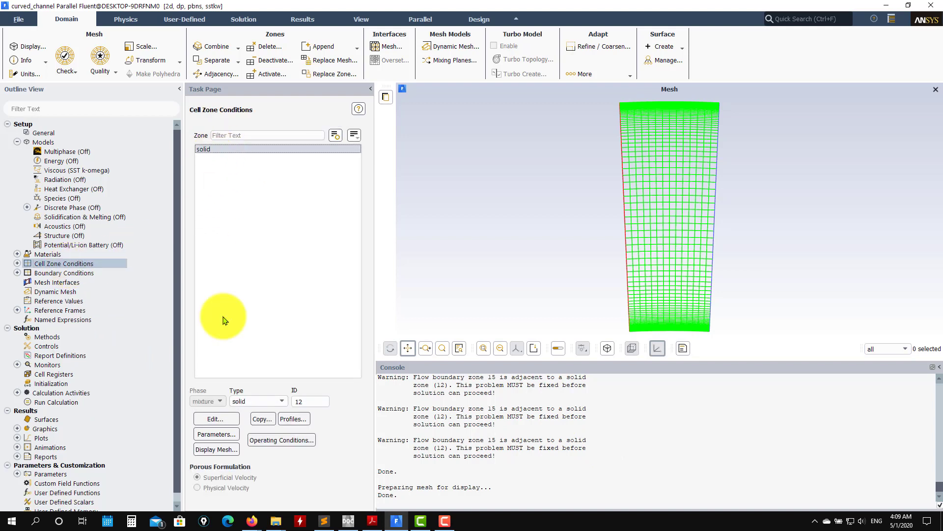
{"action": "left_click", "coordinate": [240, 402]}
{"action": "left_click", "coordinate": [242, 410]}
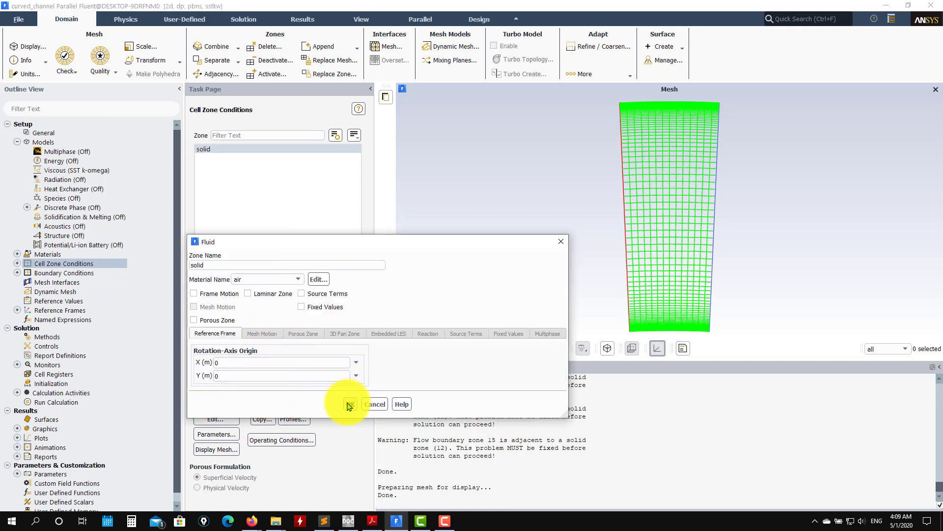
{"action": "left_click", "coordinate": [291, 280]}
{"action": "left_click", "coordinate": [252, 290]}
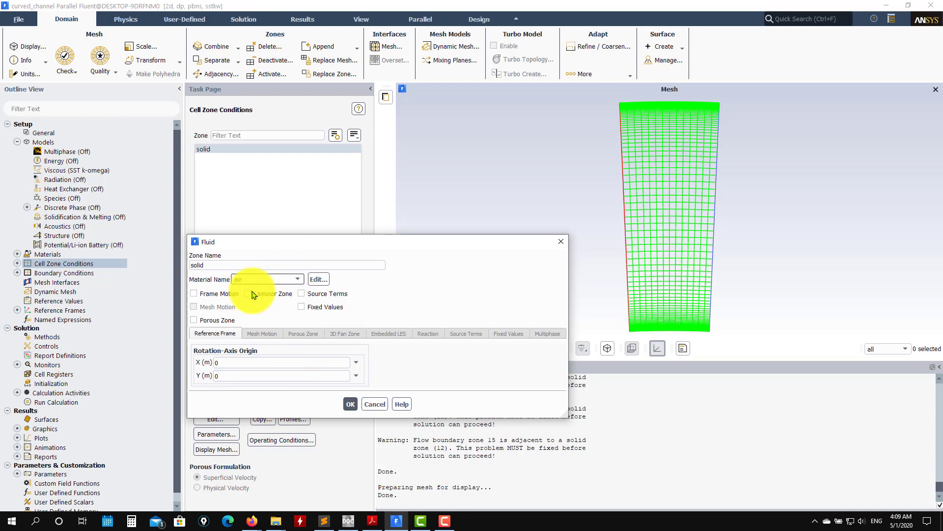
{"action": "left_click", "coordinate": [350, 404]}
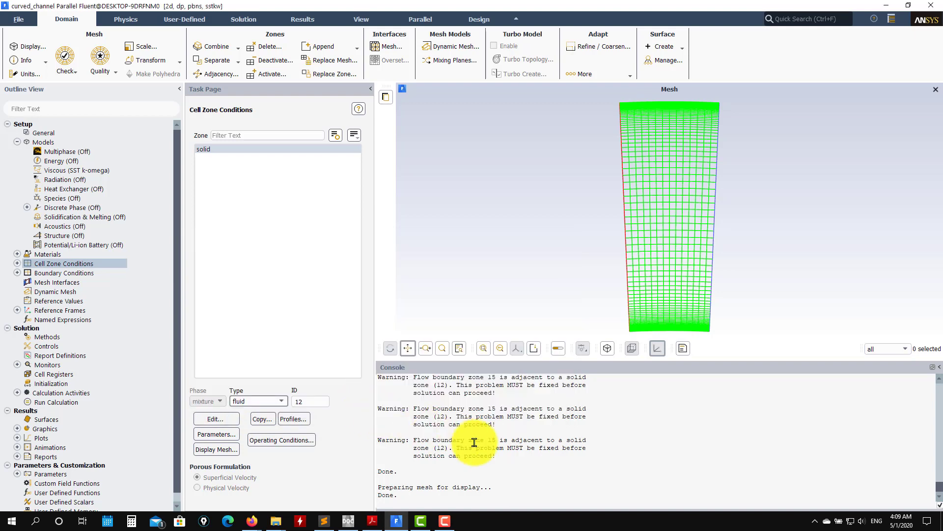
- Check the cell zone's entry under Cell Zone Conditions and recheck the mesh-reading warnings in the console
{"action": "key", "text": "Return"}
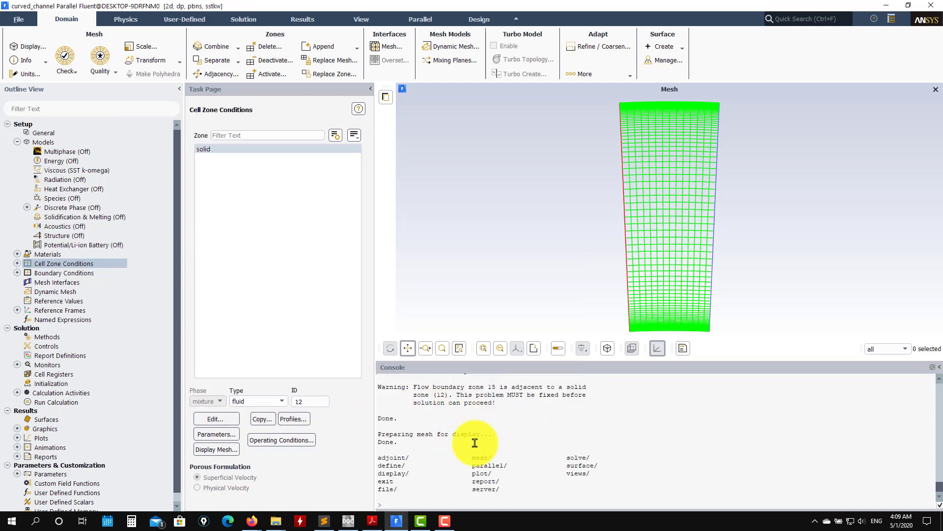
{"action": "left_click", "coordinate": [17, 263]}
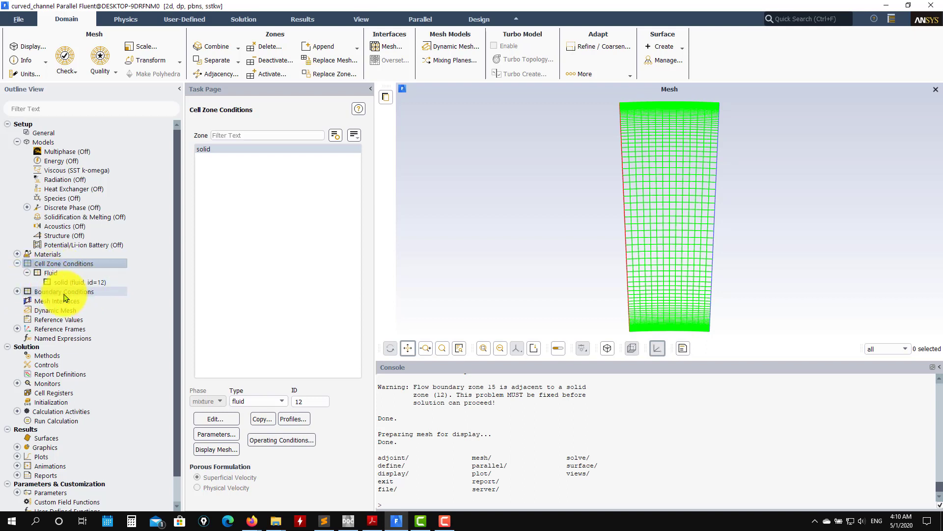
{"action": "scroll", "coordinate": [467, 390], "scroll_direction": "up", "scroll_amount": 3}
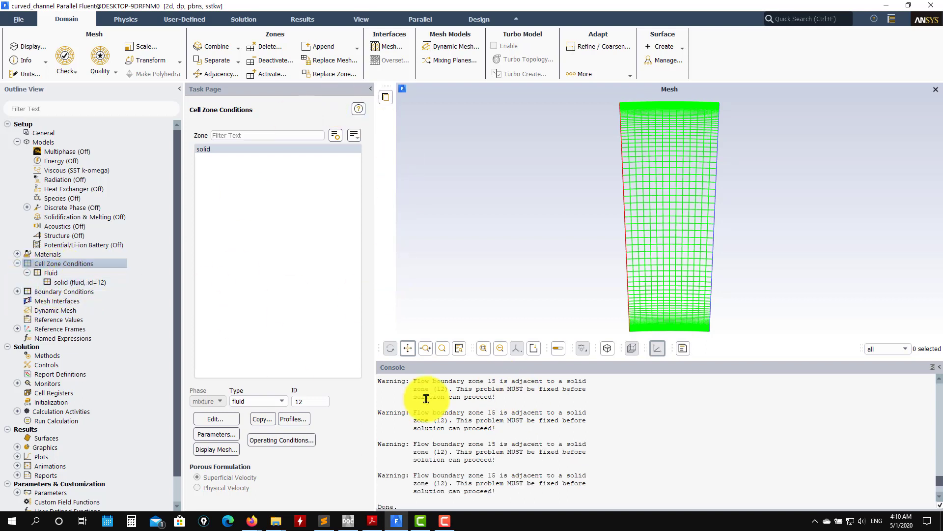
{"action": "scroll", "coordinate": [536, 411], "scroll_direction": "down", "scroll_amount": 3}
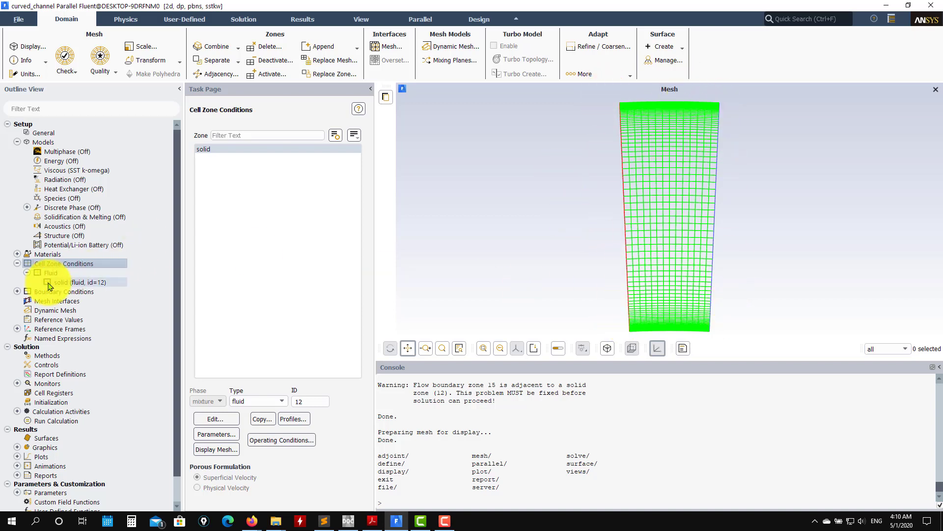
- Check the boundary types assigned to the inlet, top and outlet zones
{"action": "left_click", "coordinate": [17, 291]}
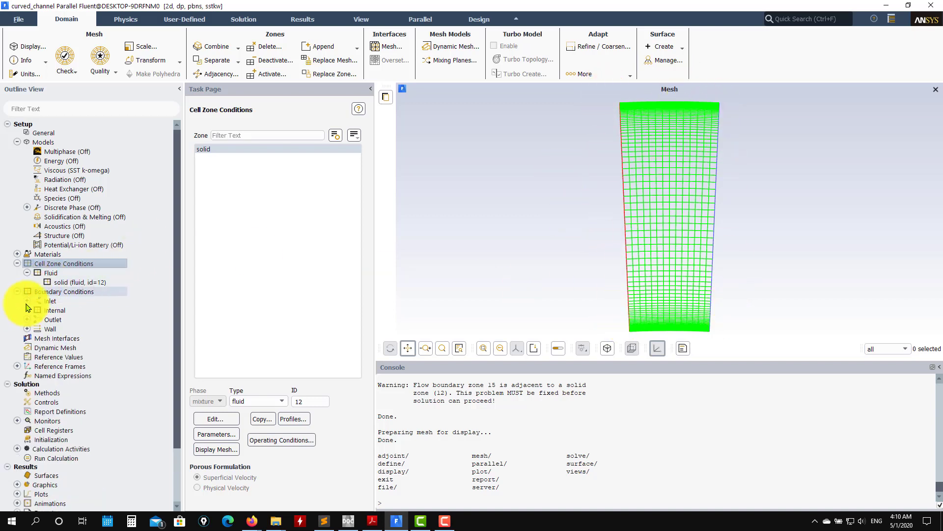
{"action": "double_click", "coordinate": [64, 292]}
{"action": "left_click", "coordinate": [218, 159]}
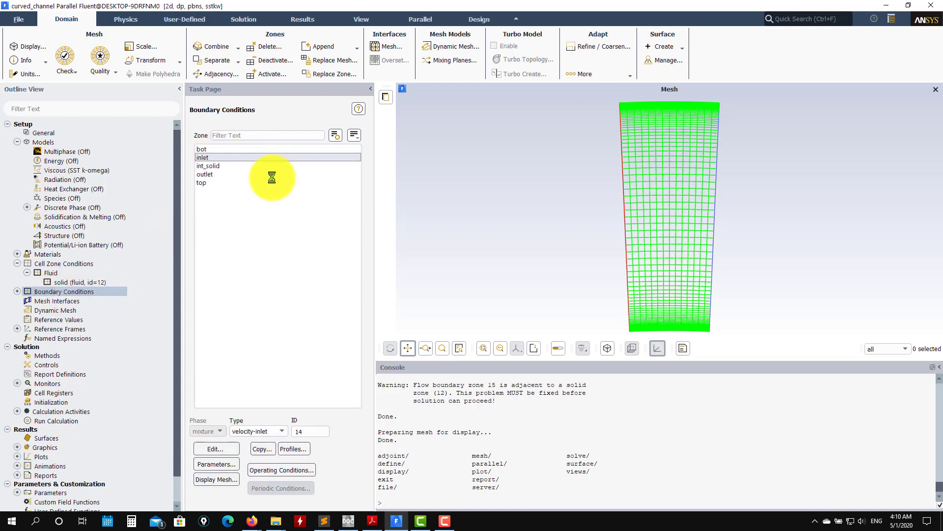
{"action": "left_click", "coordinate": [218, 180]}
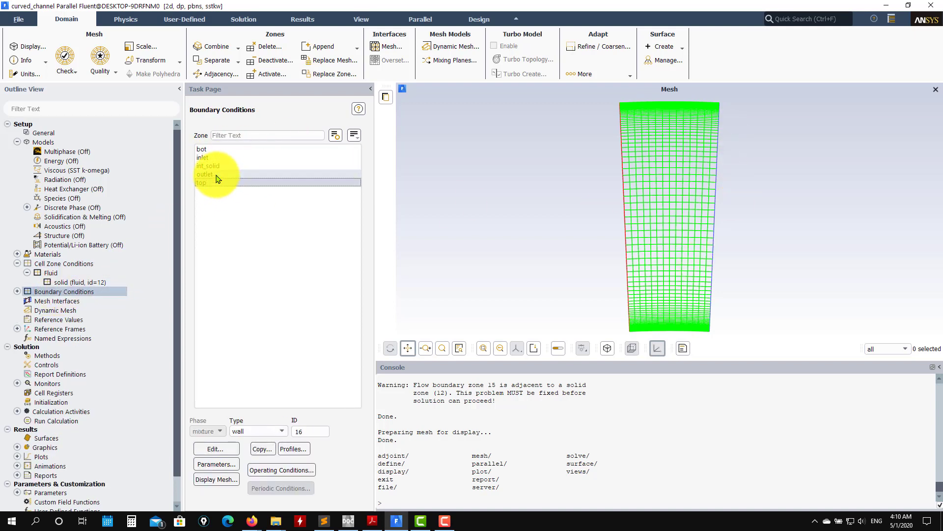
{"action": "left_click", "coordinate": [215, 175]}
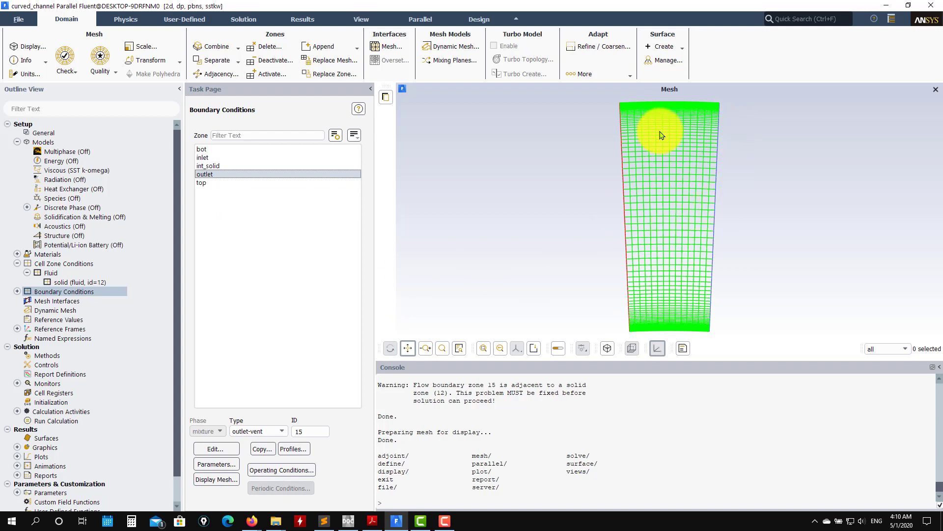
- Switch to the screen annotation pen and sketch blue flow arrows entering the channel's inlet edge and leaving its outlet edge
{"action": "left_click", "coordinate": [204, 521]}
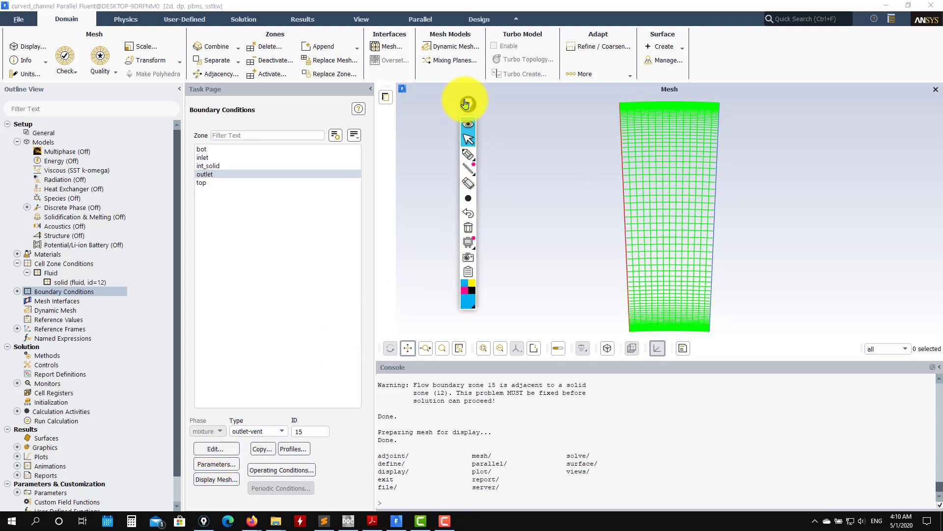
{"action": "left_click_drag", "start_coordinate": [466, 104], "coordinate": [250, 126]}
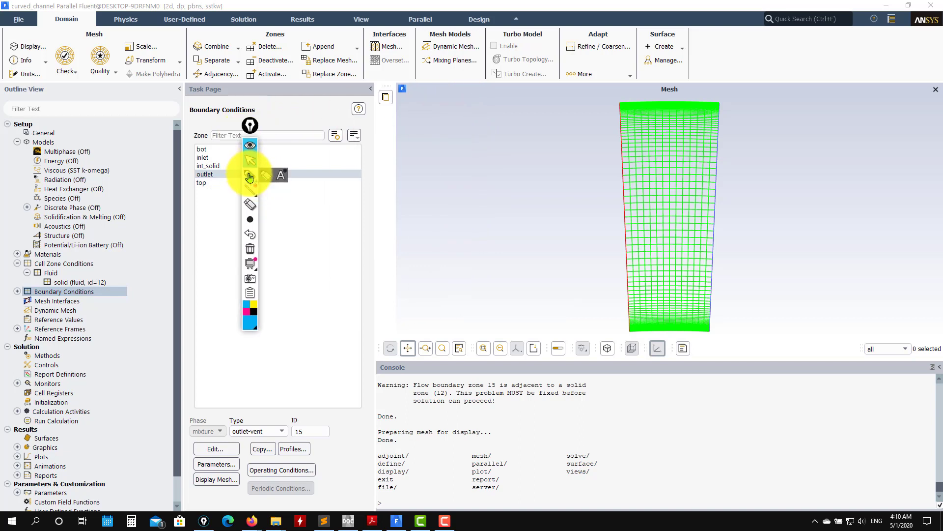
{"action": "left_click", "coordinate": [249, 176]}
{"action": "mouse_move", "coordinate": [743, 215]}
{"action": "left_mouse_down"}
{"action": "mouse_move", "coordinate": [744, 200]}
{"action": "mouse_move", "coordinate": [718, 202]}
{"action": "left_mouse_up"}
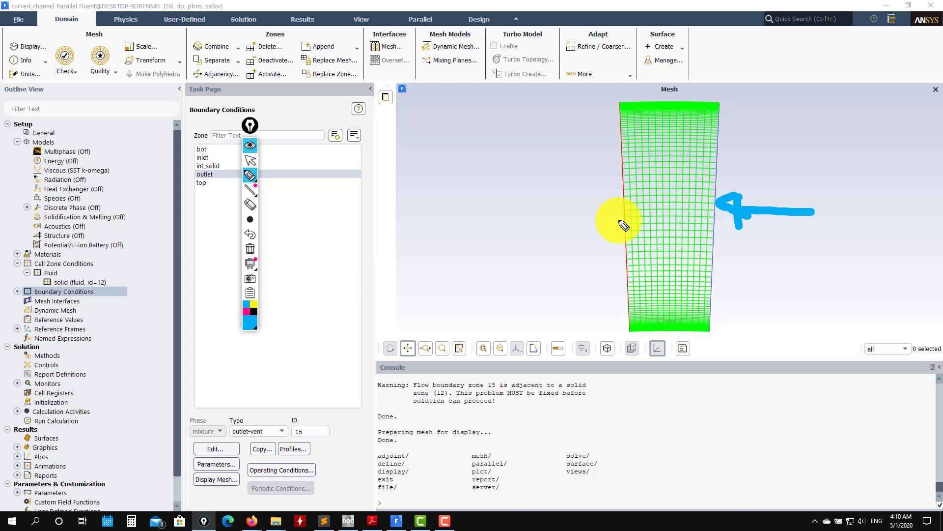
{"action": "mouse_move", "coordinate": [622, 222]}
{"action": "left_mouse_down"}
{"action": "mouse_move", "coordinate": [568, 221]}
{"action": "mouse_move", "coordinate": [587, 227]}
{"action": "left_mouse_up"}
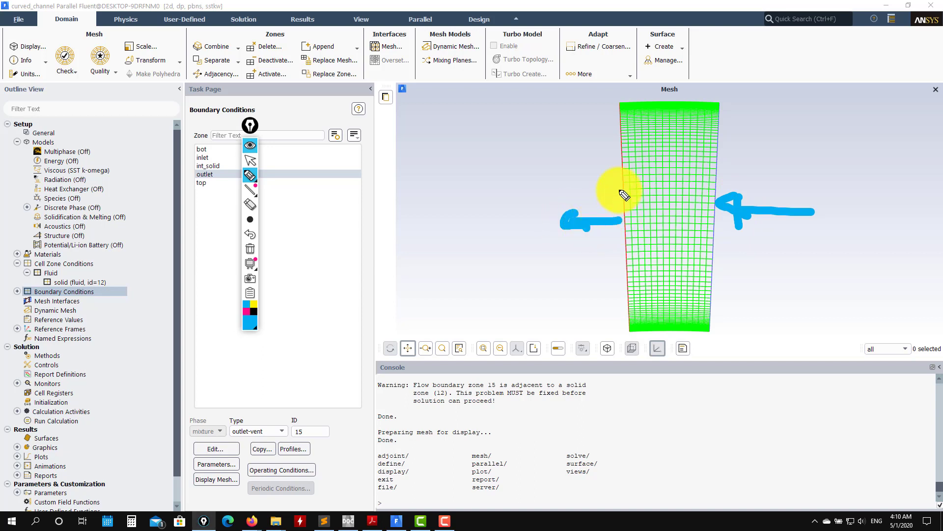
{"action": "left_click_drag", "start_coordinate": [622, 187], "coordinate": [552, 189]}
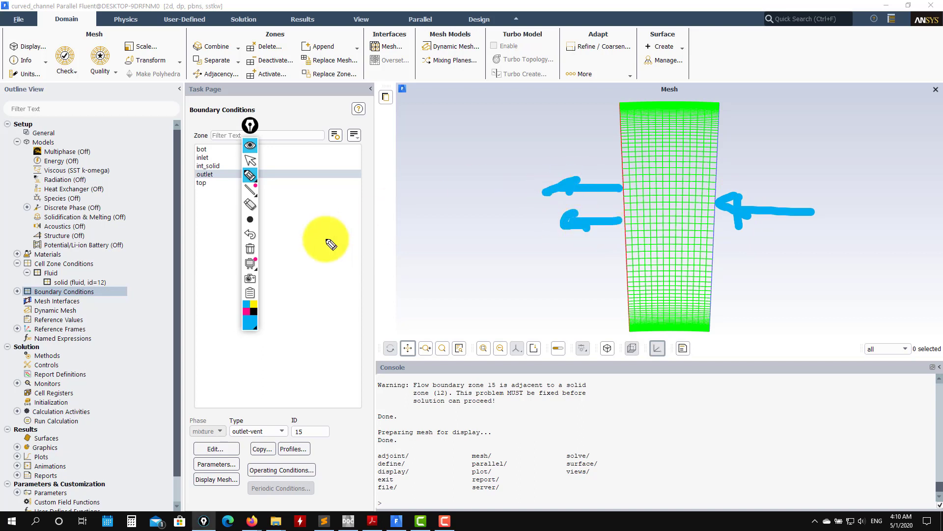
- Sketch yellow arrows at the outlet and inlet edges of the mesh, and clear all annotations and put the pen away
{"action": "left_click", "coordinate": [253, 304]}
{"action": "mouse_move", "coordinate": [620, 188]}
{"action": "left_mouse_down"}
{"action": "mouse_move", "coordinate": [575, 190]}
{"action": "mouse_move", "coordinate": [562, 211]}
{"action": "left_mouse_up"}
{"action": "left_click_drag", "start_coordinate": [804, 179], "coordinate": [710, 185]}
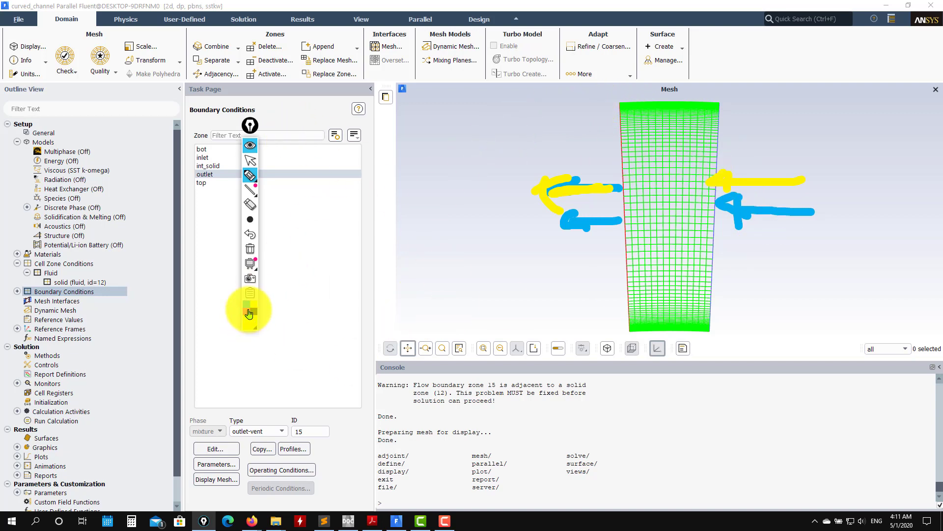
{"action": "left_click", "coordinate": [250, 250]}
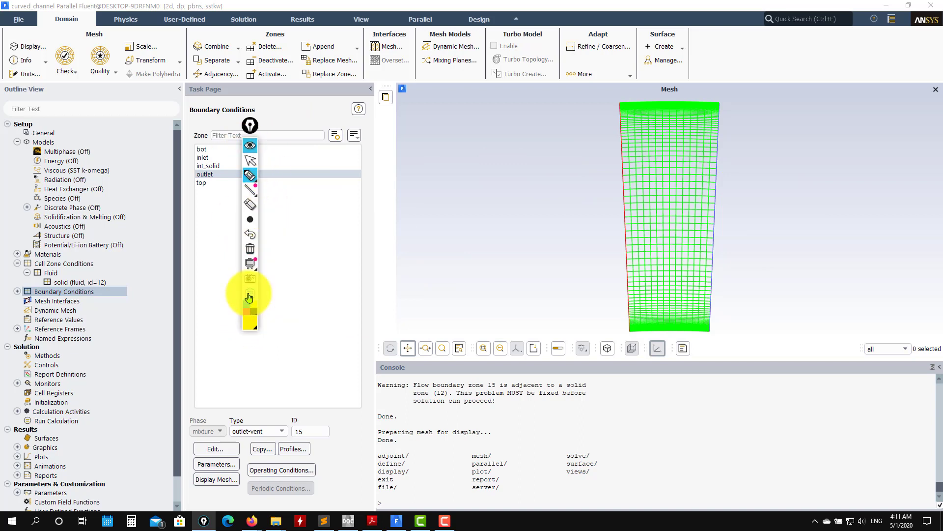
{"action": "left_click", "coordinate": [272, 324]}
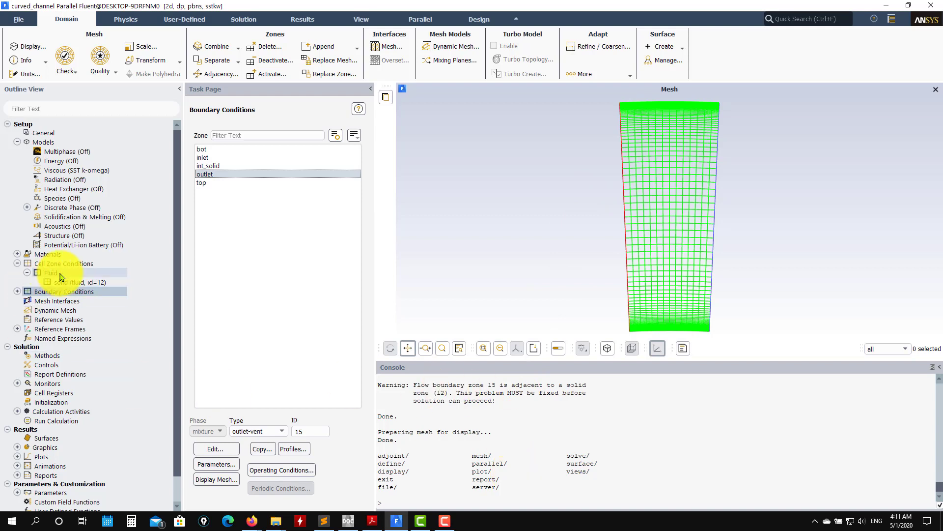
- Inspect the inlet's velocity-inlet settings and the boundary types available for the outlet without changing them
{"action": "left_click", "coordinate": [18, 292]}
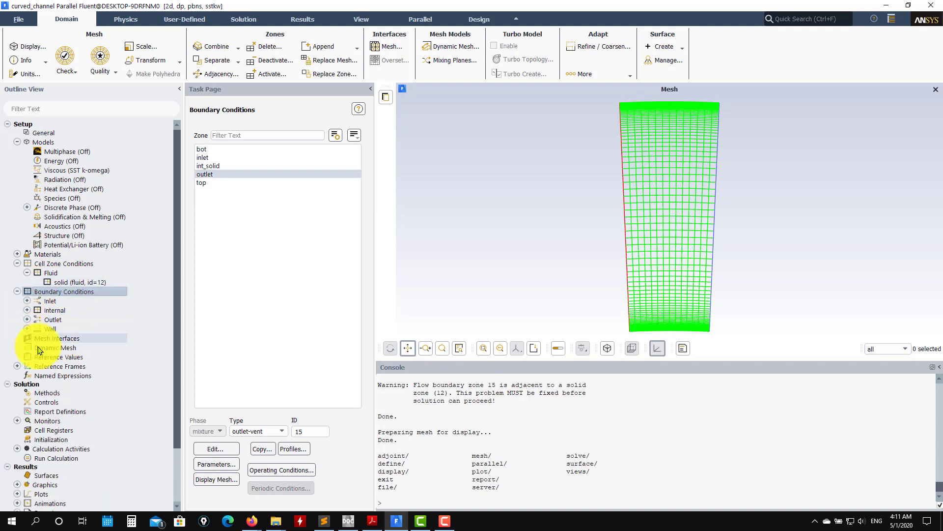
{"action": "double_click", "coordinate": [52, 300]}
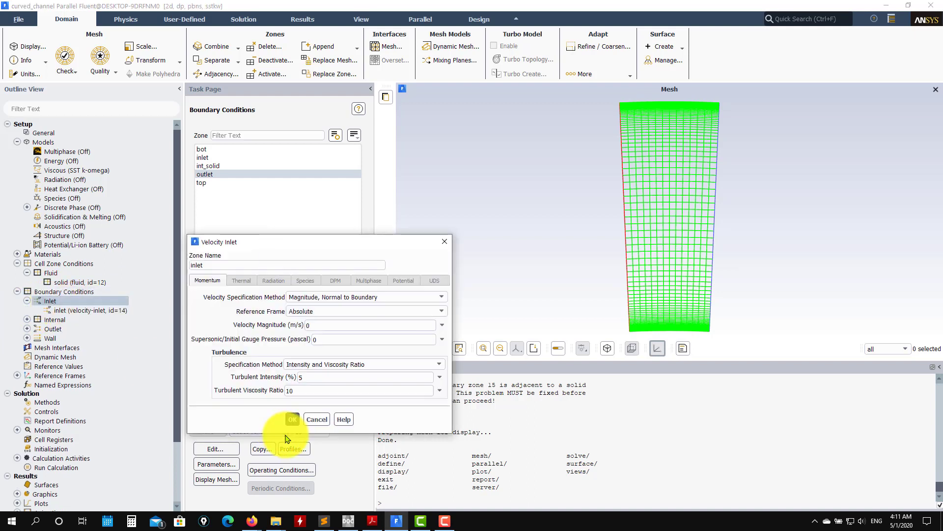
{"action": "left_click", "coordinate": [316, 423]}
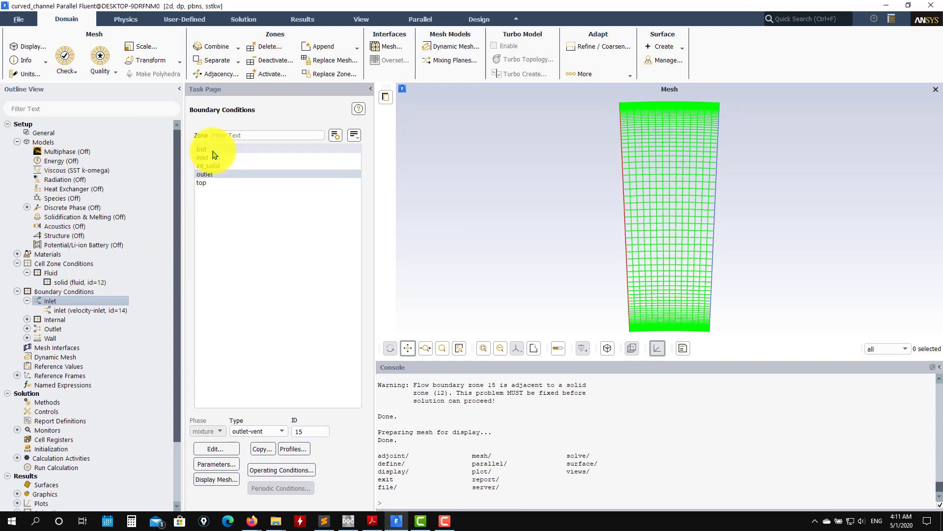
{"action": "left_click", "coordinate": [282, 431]}
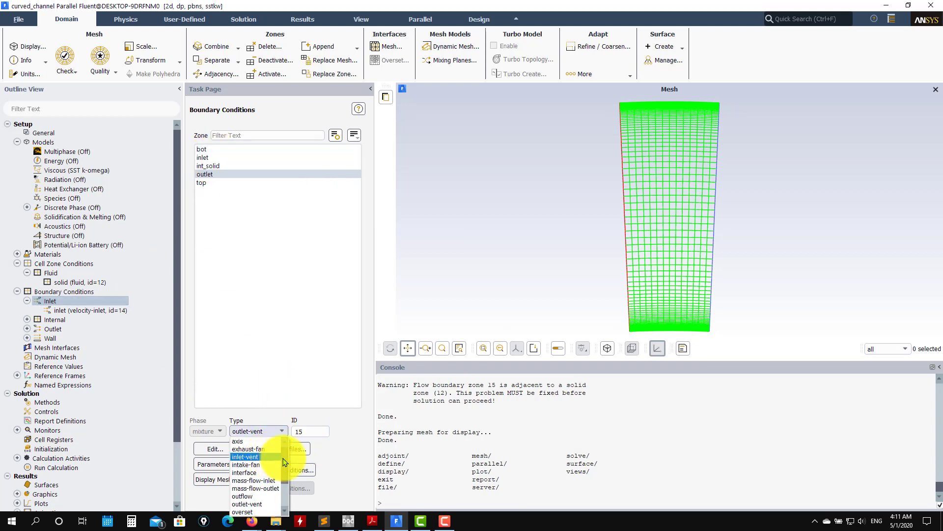
{"action": "scroll", "coordinate": [285, 491], "scroll_direction": "down", "scroll_amount": 2}
{"action": "left_click_drag", "start_coordinate": [282, 508], "coordinate": [284, 444]}
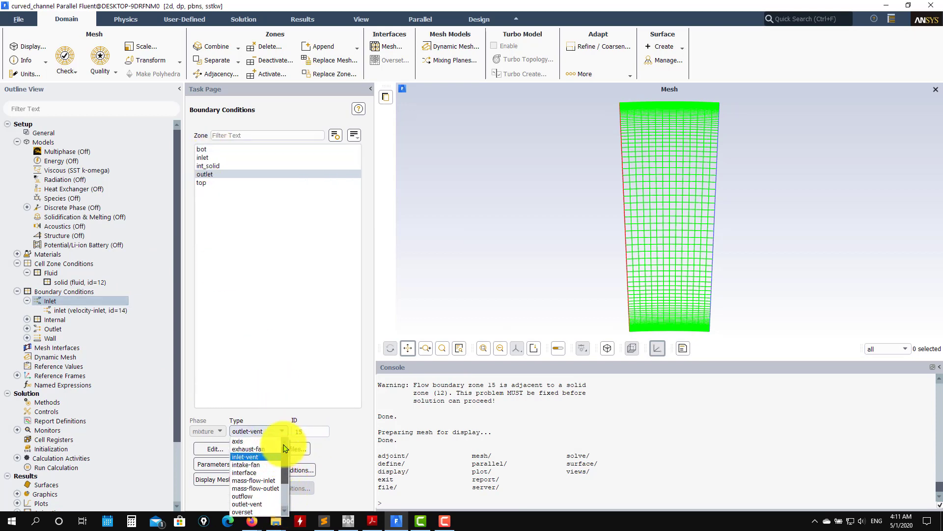
- Enter the mesh/modify-zones text menu in the console to list its zone commands
{"action": "left_click_drag", "start_coordinate": [464, 471], "coordinate": [465, 468]}
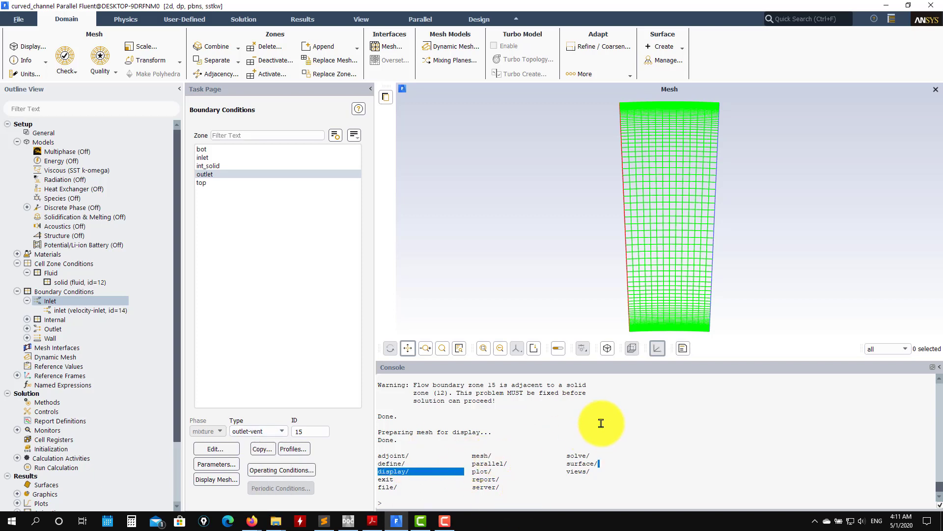
{"action": "key", "text": "Return"}
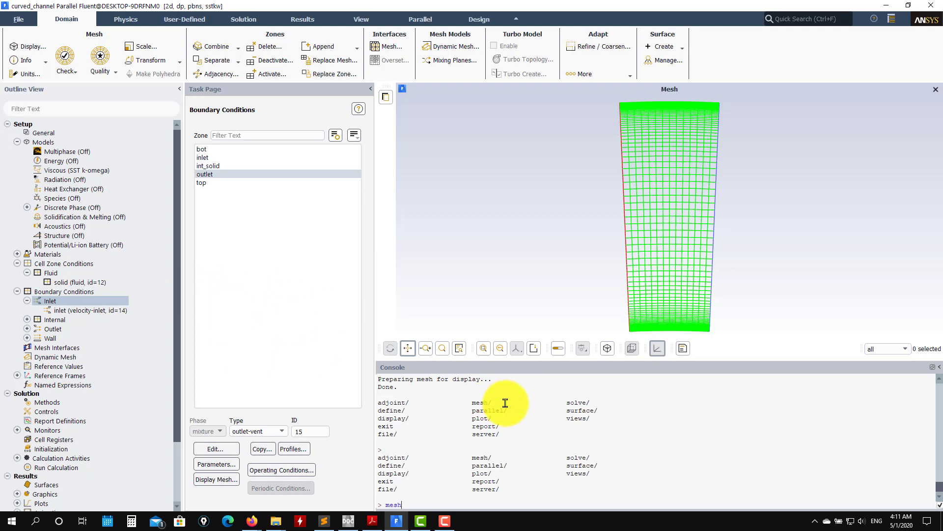
{"action": "key", "text": "Return"}
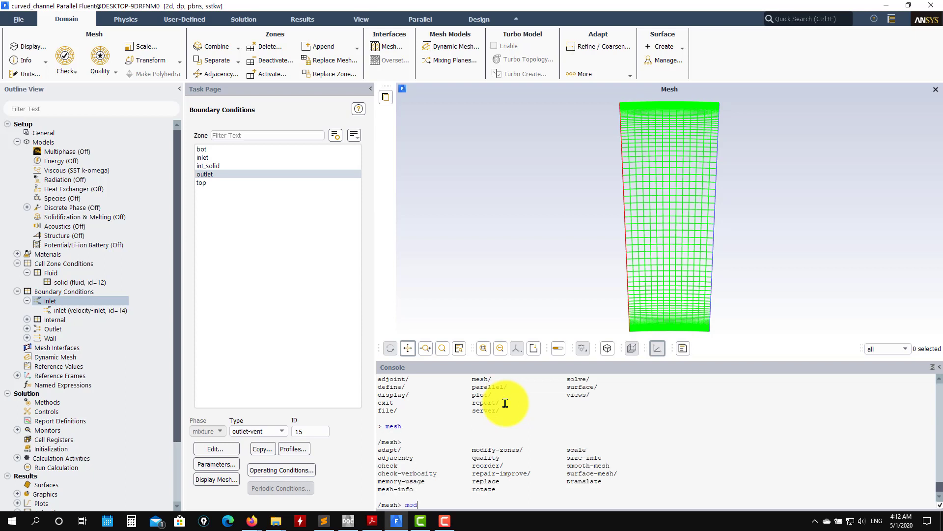
{"action": "type", "text": "modify-zones"}
{"action": "key", "text": "Return"}
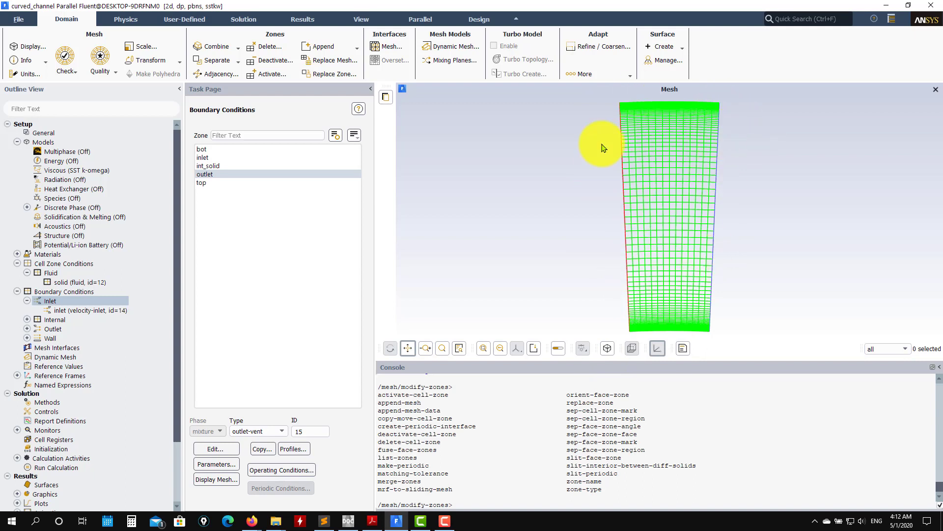
- Look up the zone IDs of the inlet and outlet boundaries and briefly compare the Physics and Domain commands
{"action": "left_click", "coordinate": [206, 157]}
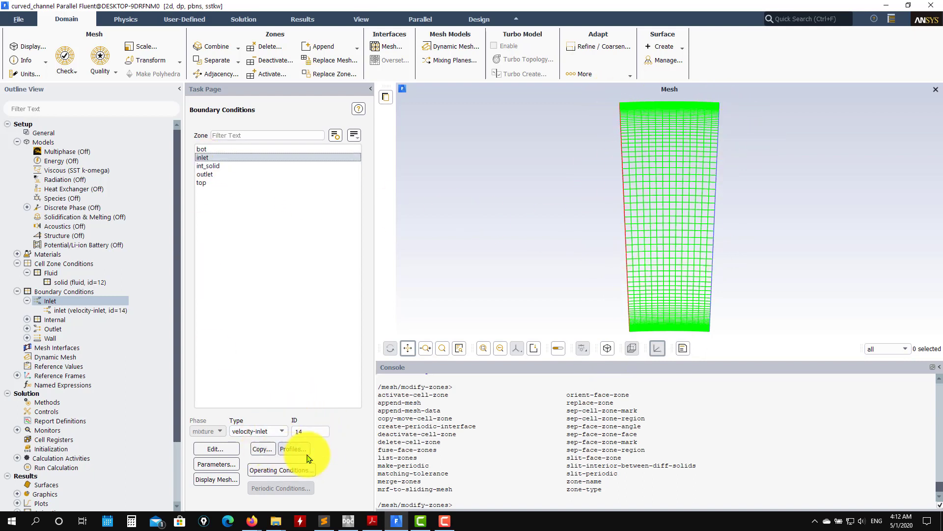
{"action": "left_click", "coordinate": [227, 176]}
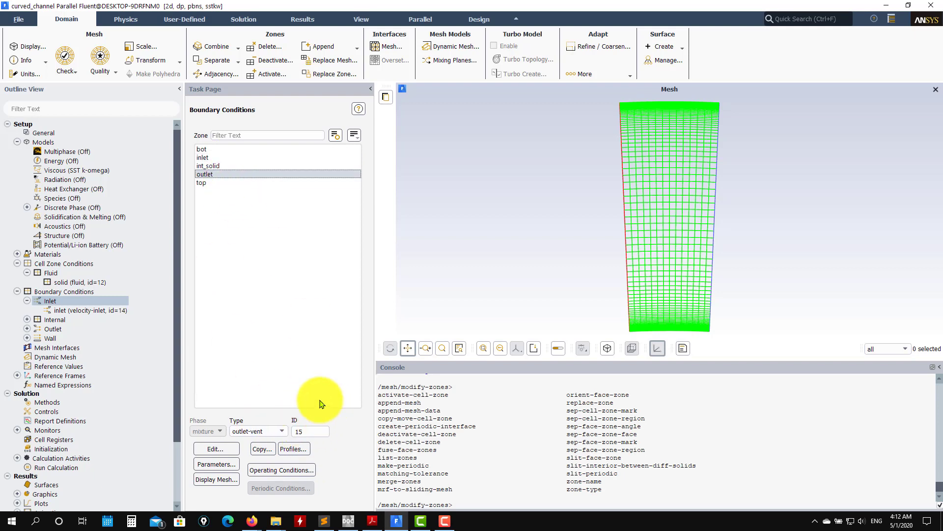
{"action": "left_click", "coordinate": [207, 157]}
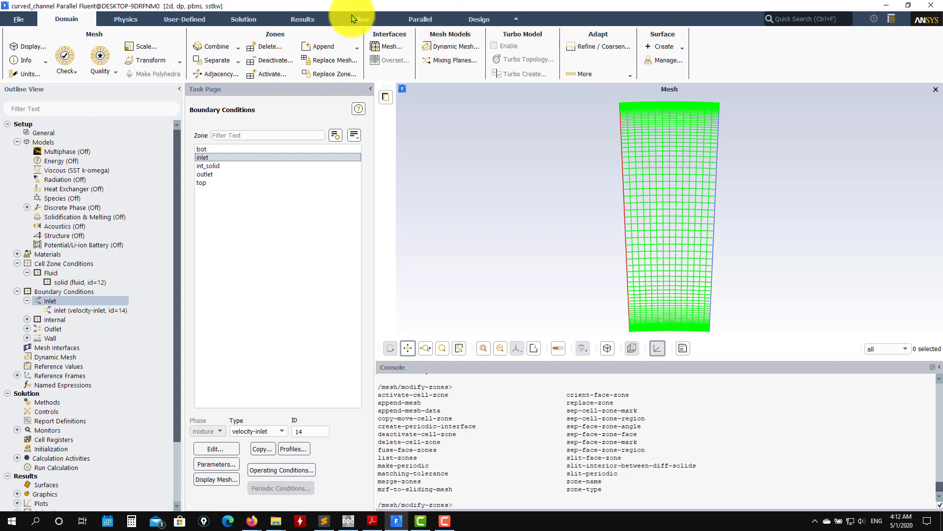
{"action": "left_click", "coordinate": [119, 20]}
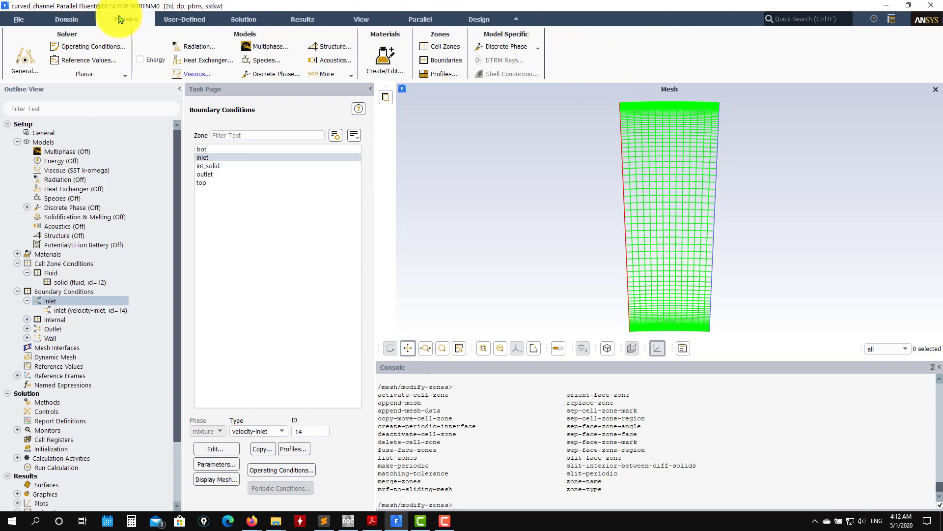
{"action": "left_click", "coordinate": [63, 19]}
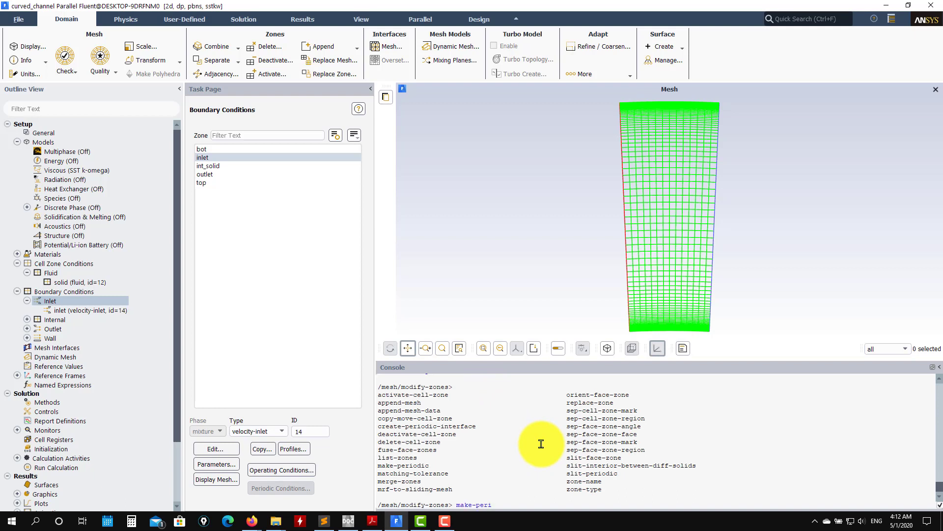
- Run make-periodic on zone 14 with shadow zone 15, accept rotational periodicity, create the periodic zones, and refresh the mesh display
{"action": "type", "text": "c"}
{"action": "key", "text": "Return"}
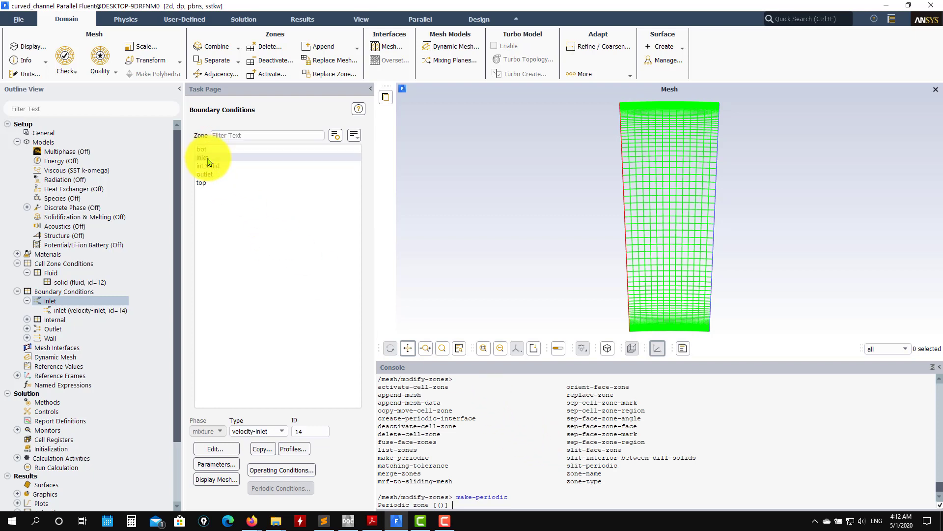
{"action": "type", "text": "1"}
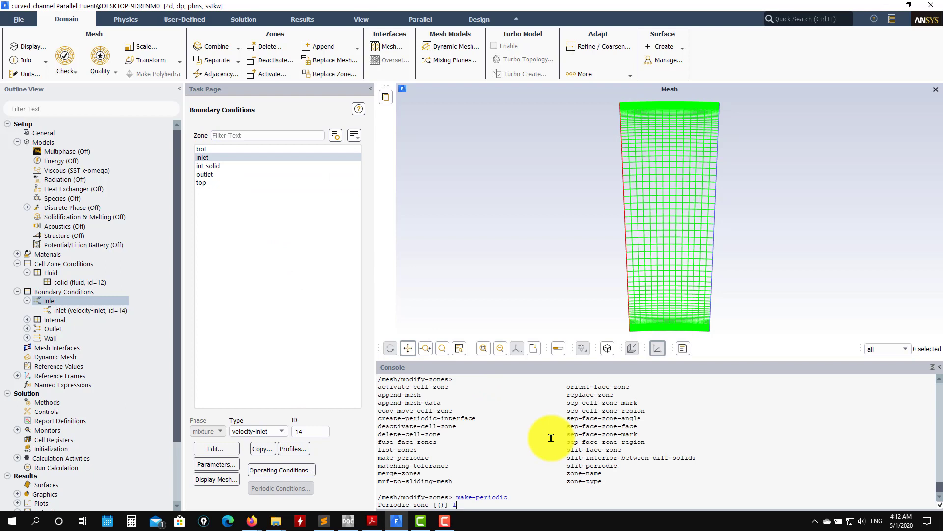
{"action": "type", "text": "4"}
{"action": "key", "text": "Return"}
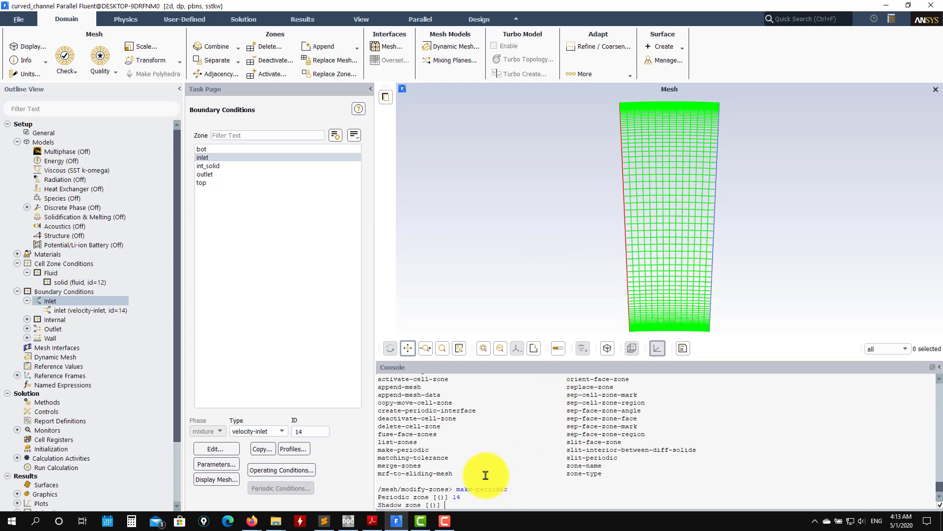
{"action": "key", "text": "Return"}
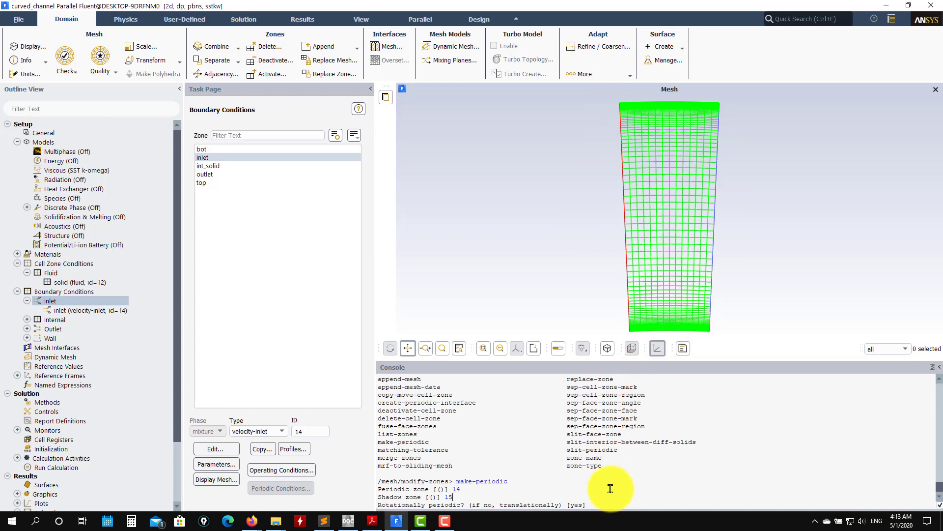
{"action": "key", "text": "Return"}
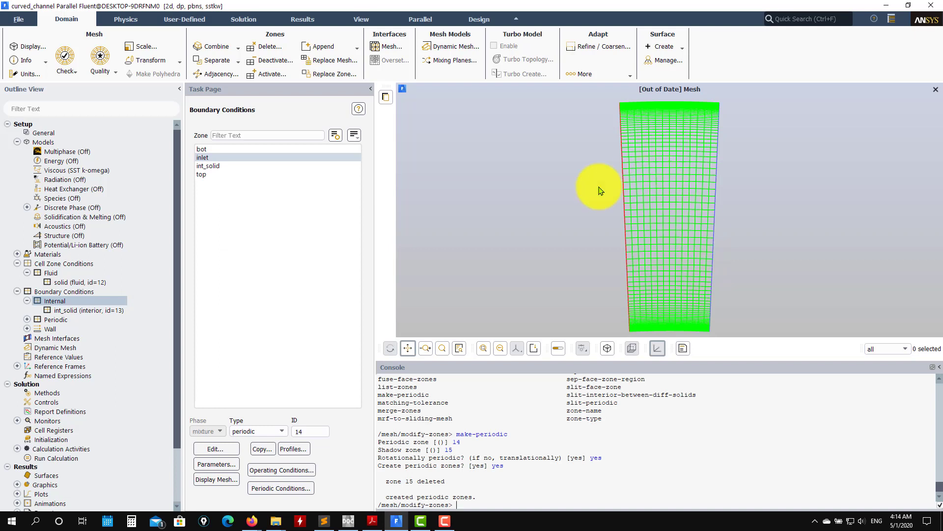
{"action": "right_click", "coordinate": [486, 157]}
{"action": "left_click", "coordinate": [515, 164]}
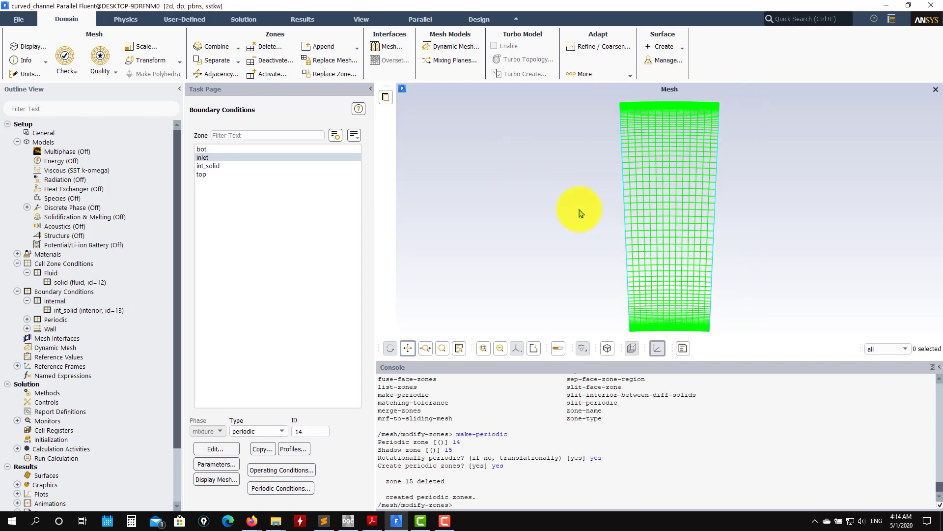
- Inspect the inlet's periodic type and its periodic conditions without changing them
{"action": "double_click", "coordinate": [76, 291]}
{"action": "double_click", "coordinate": [26, 292]}
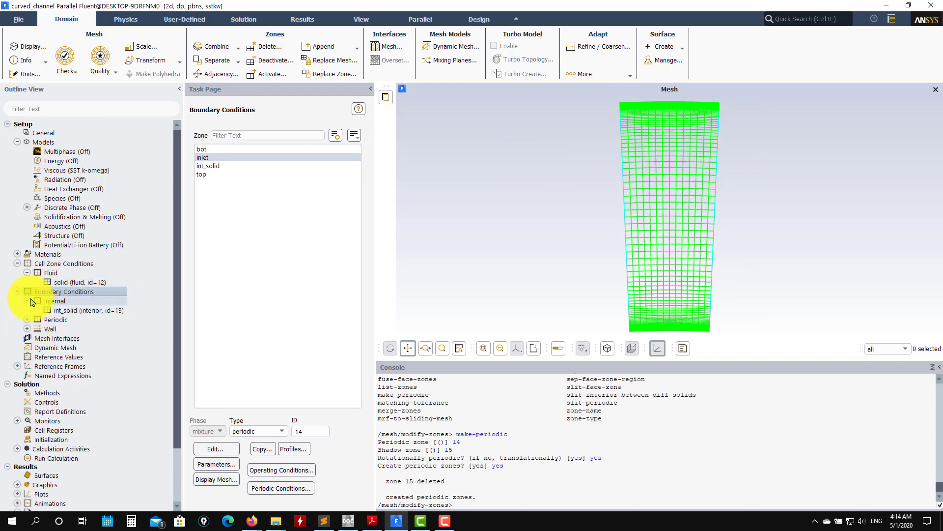
{"action": "left_click", "coordinate": [213, 159]}
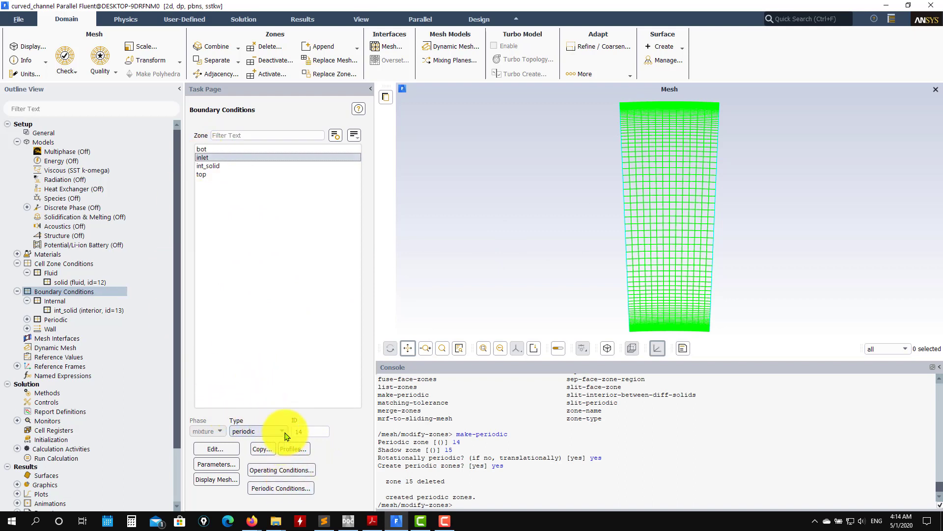
{"action": "left_click", "coordinate": [217, 449]}
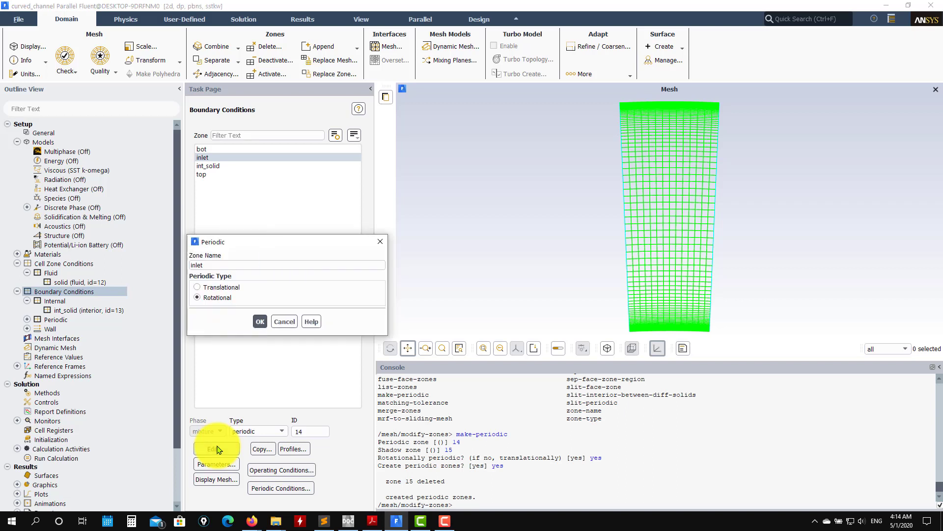
{"action": "left_click", "coordinate": [284, 322]}
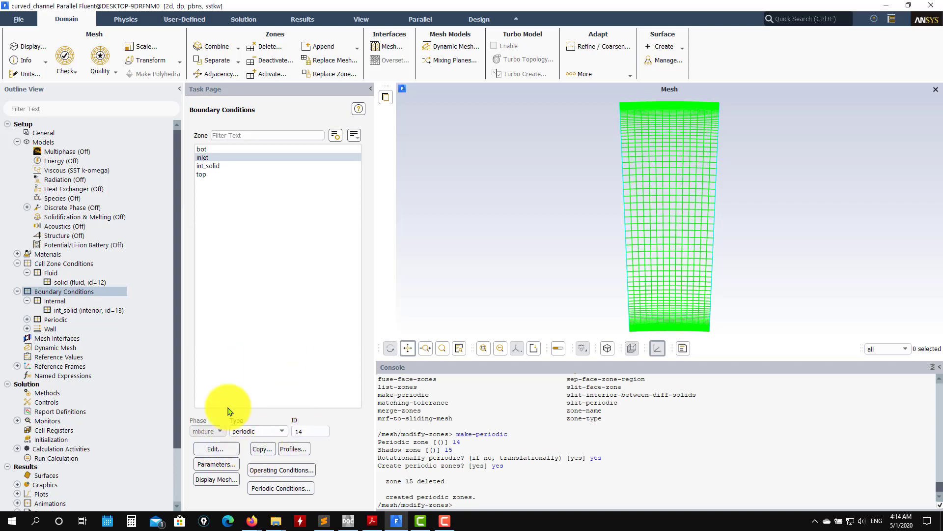
{"action": "left_click", "coordinate": [216, 449]}
{"action": "left_click", "coordinate": [284, 321]}
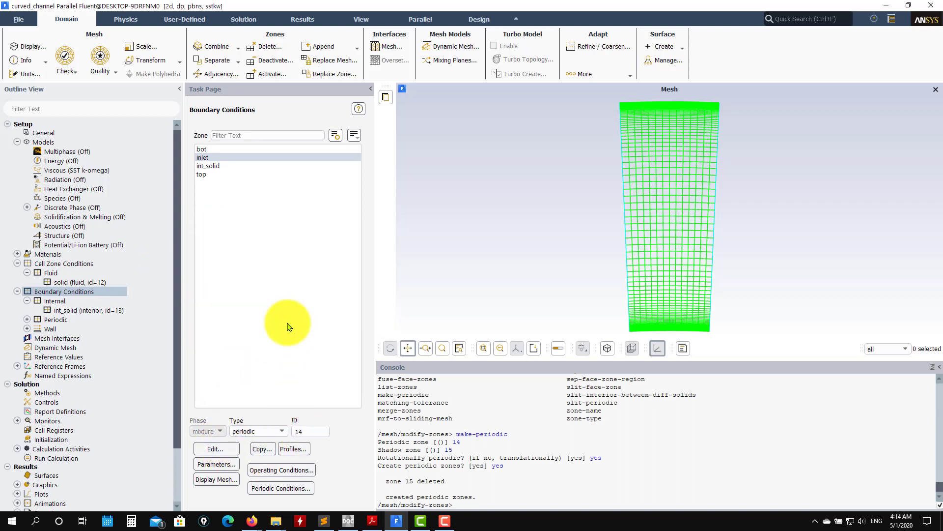
{"action": "left_click", "coordinate": [214, 449]}
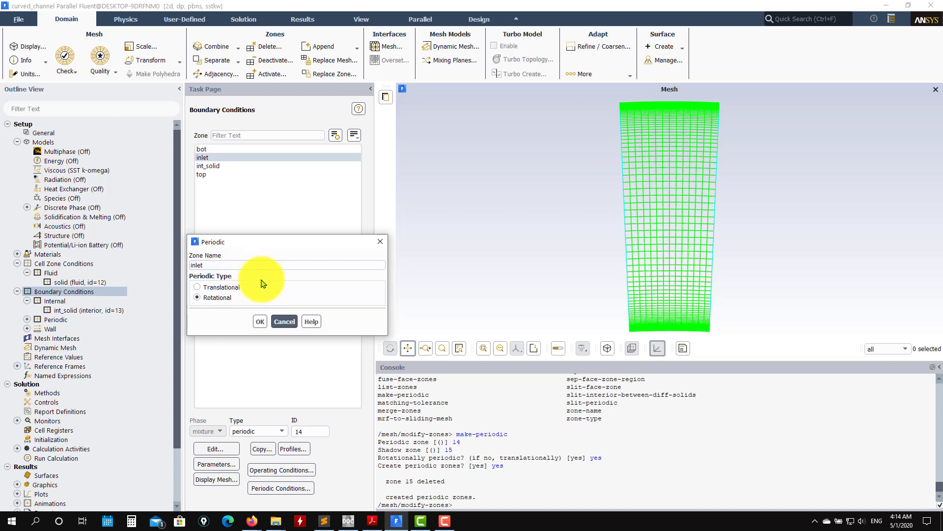
{"action": "left_click", "coordinate": [282, 322]}
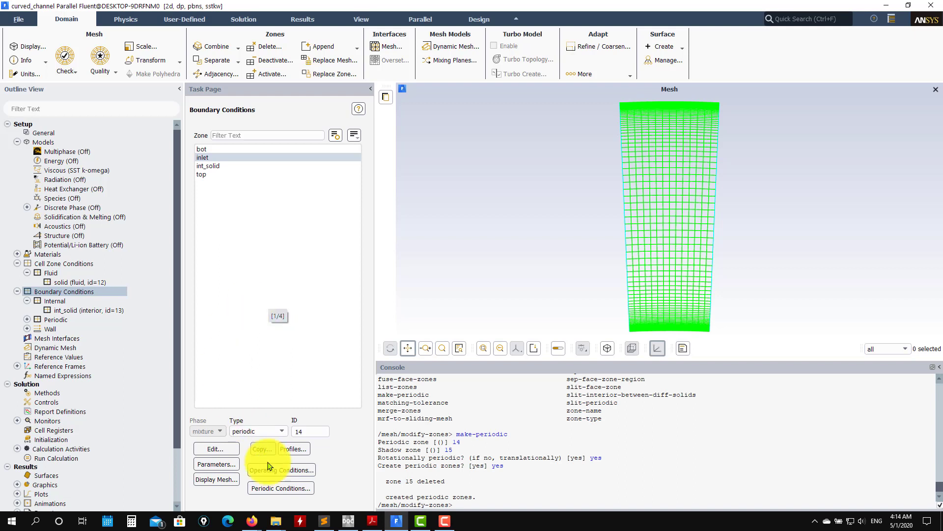
{"action": "left_click", "coordinate": [274, 488]}
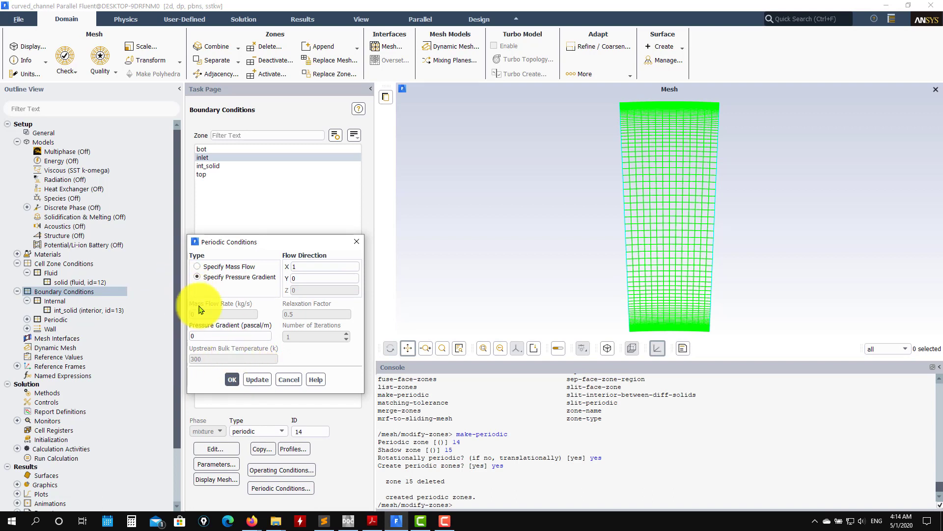
{"action": "left_click", "coordinate": [285, 383]}
- Read the case file curved_channel.cas.h5, discarding the current unsaved case
{"action": "left_click", "coordinate": [18, 20]}
{"action": "mouse_move", "coordinate": [59, 33]}
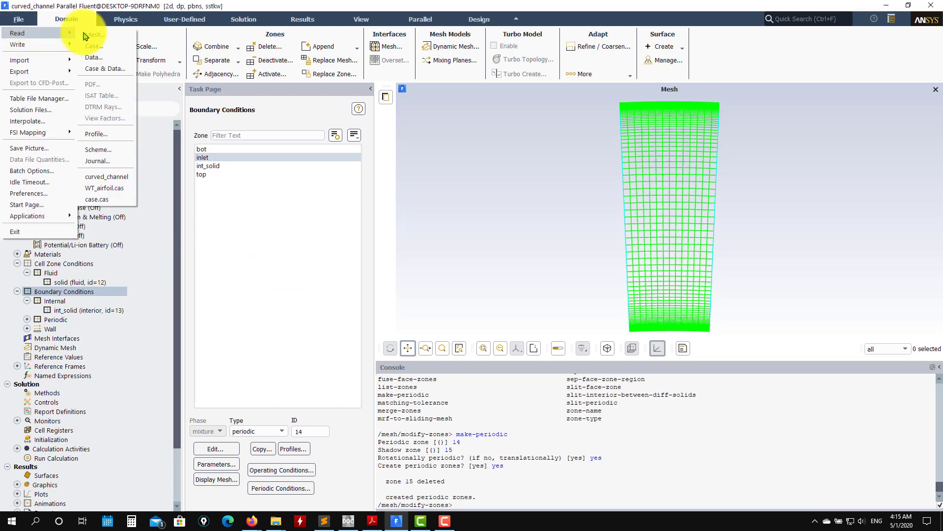
{"action": "left_click", "coordinate": [106, 48]}
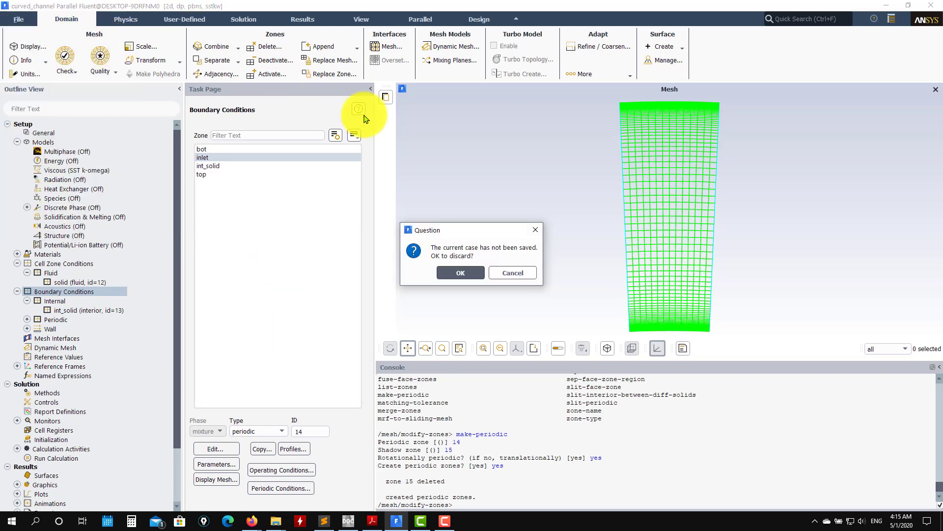
{"action": "left_click", "coordinate": [456, 275]}
{"action": "left_click", "coordinate": [403, 212]}
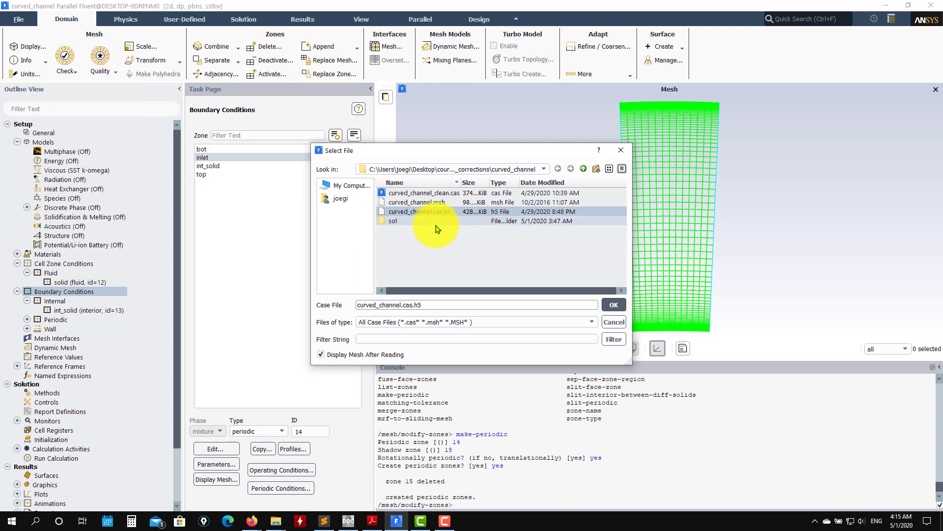
{"action": "left_click", "coordinate": [431, 212]}
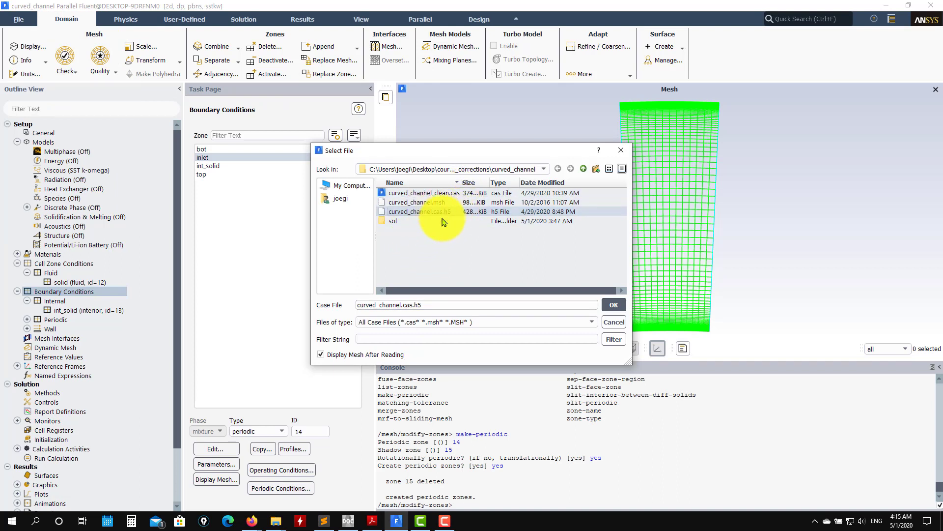
{"action": "left_click", "coordinate": [614, 305]}
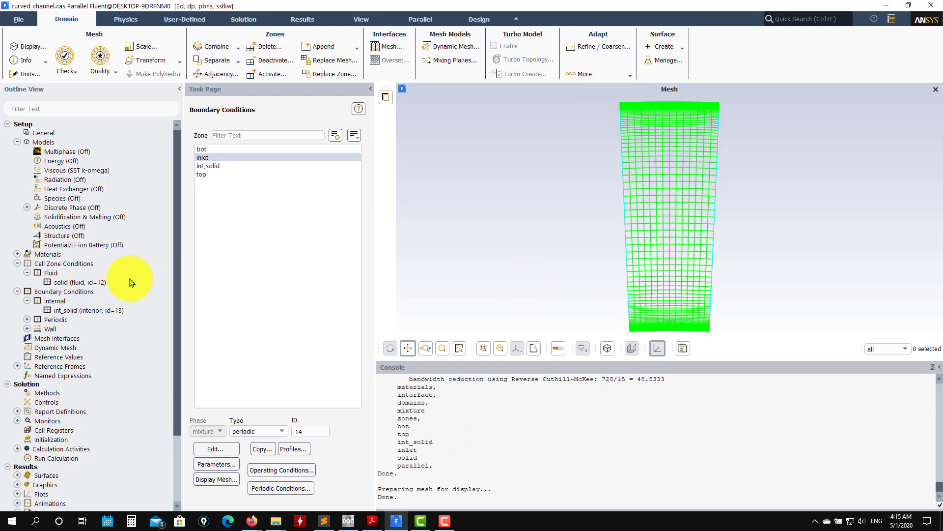
- Review the general solver settings and the viscous model options without changing them
{"action": "left_click", "coordinate": [50, 135]}
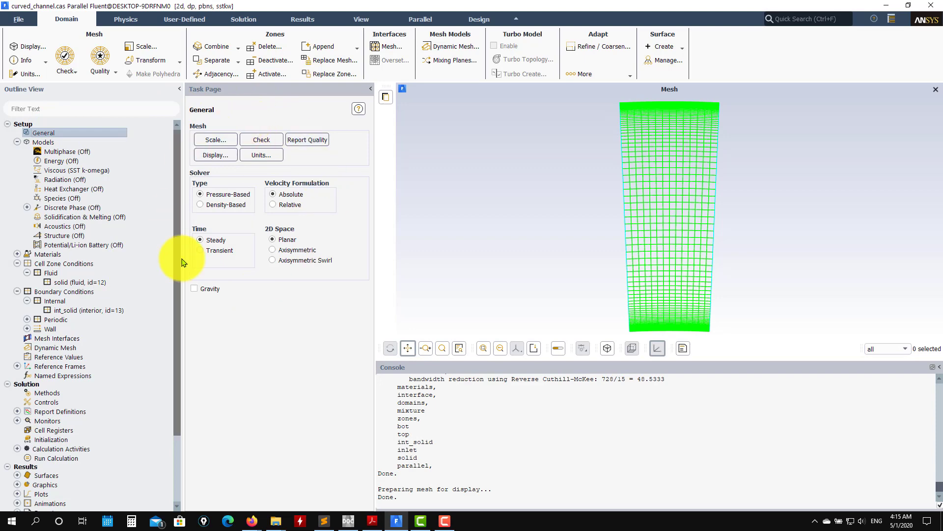
{"action": "double_click", "coordinate": [90, 171]}
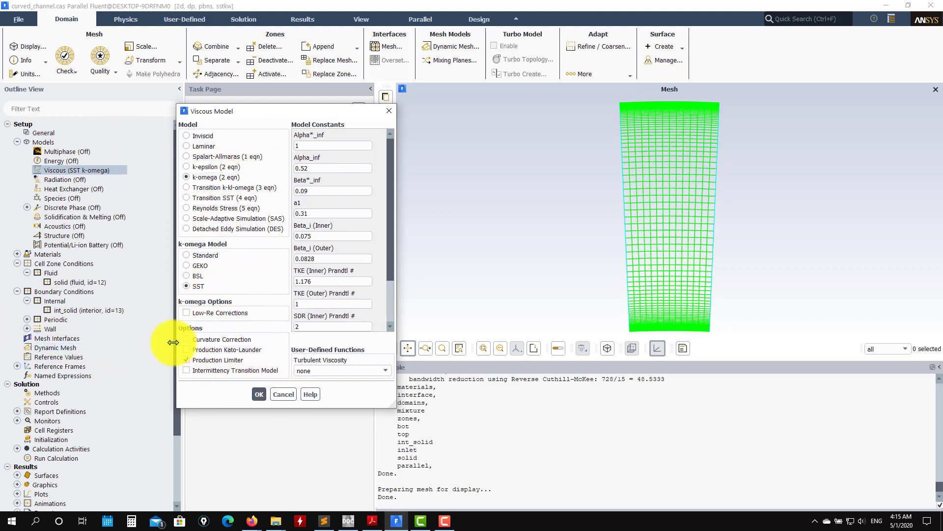
{"action": "left_click", "coordinate": [275, 395]}
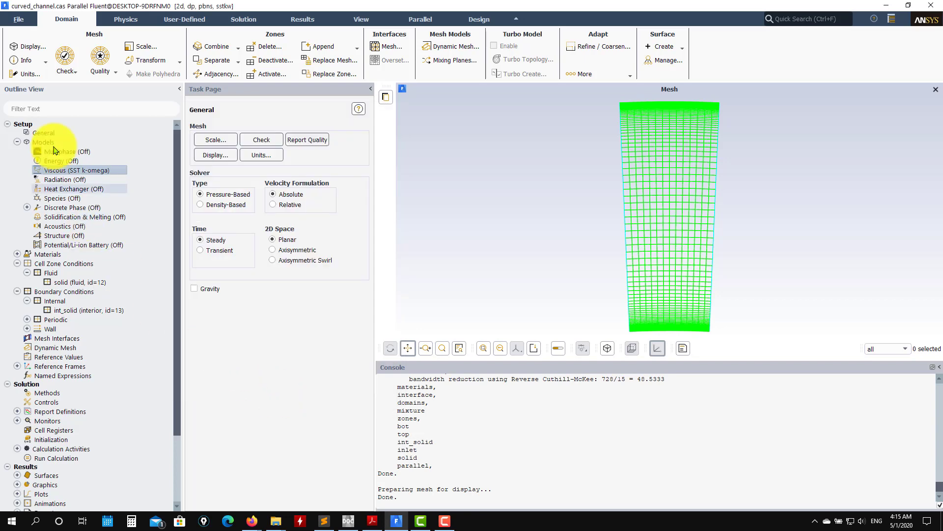
- Review the density and viscosity of the fluid material air, and close its properties unchanged
{"action": "left_click", "coordinate": [17, 254]}
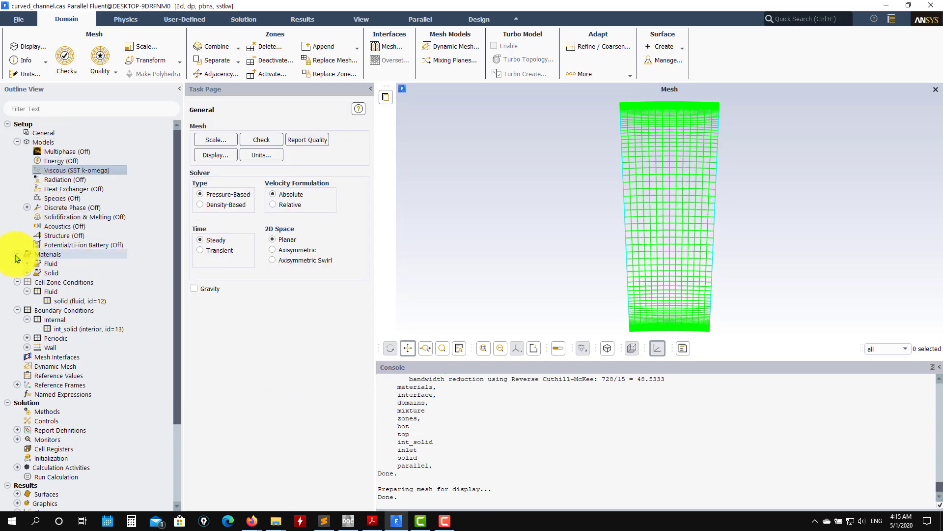
{"action": "left_click", "coordinate": [27, 264]}
{"action": "double_click", "coordinate": [63, 273]}
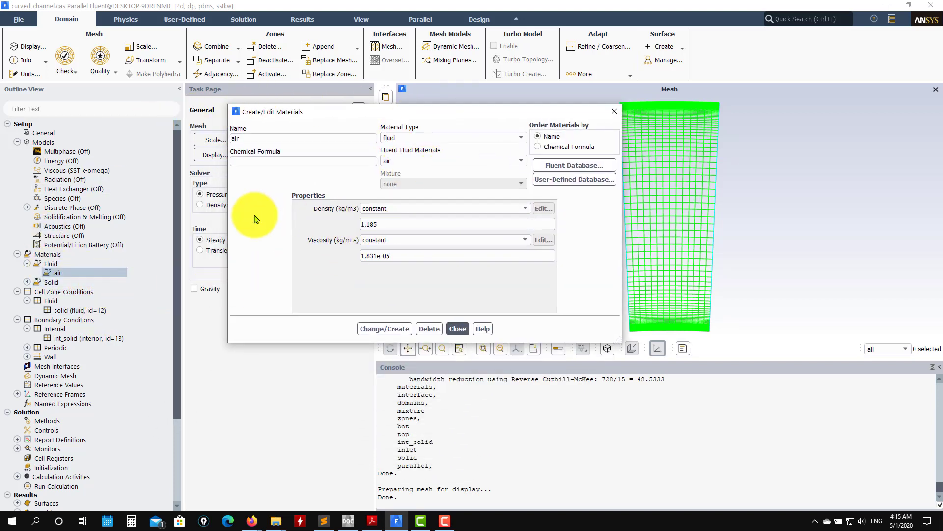
{"action": "left_click_drag", "start_coordinate": [463, 112], "coordinate": [345, 112]}
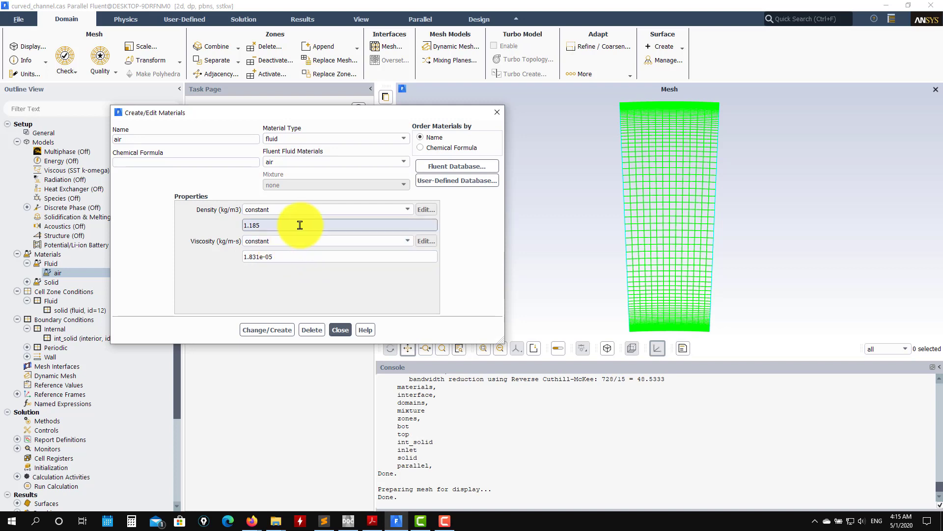
{"action": "left_click_drag", "start_coordinate": [297, 225], "coordinate": [227, 217]}
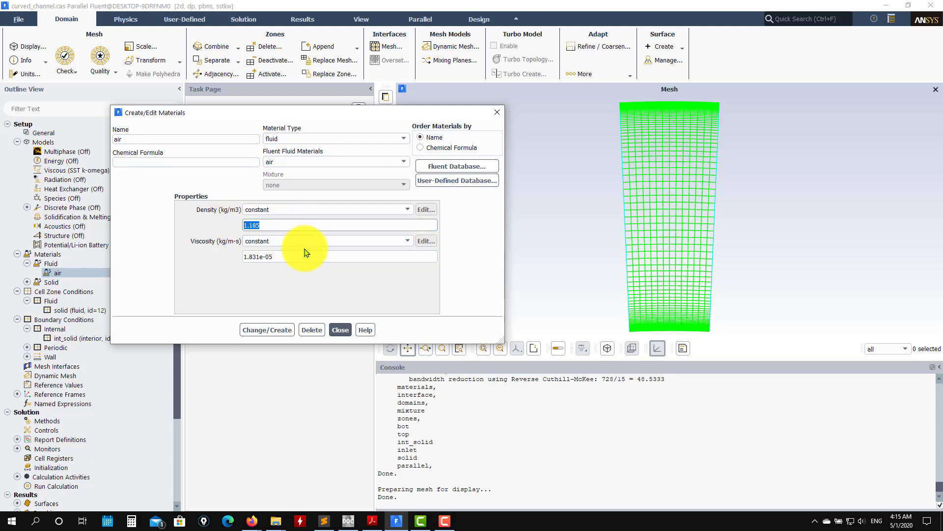
{"action": "left_click_drag", "start_coordinate": [288, 254], "coordinate": [215, 257]}
{"action": "left_click", "coordinate": [195, 290]}
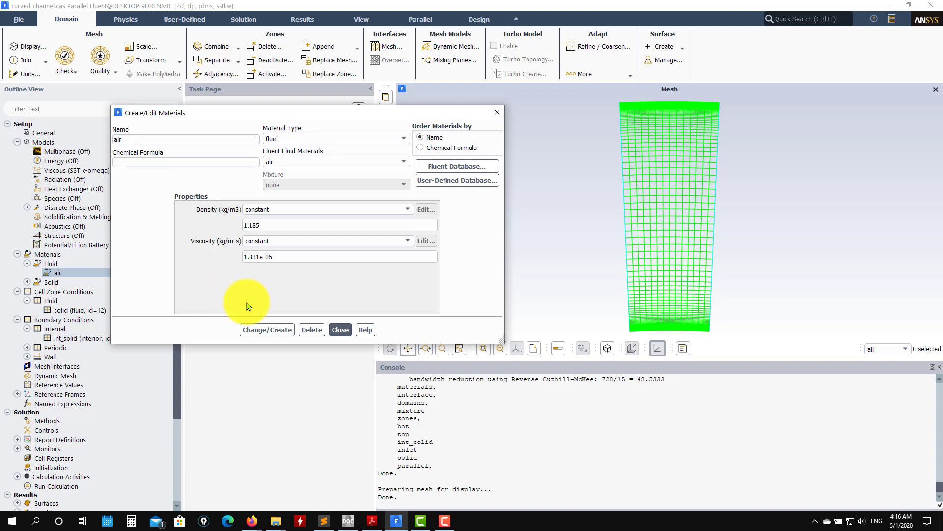
{"action": "left_click", "coordinate": [339, 331]}
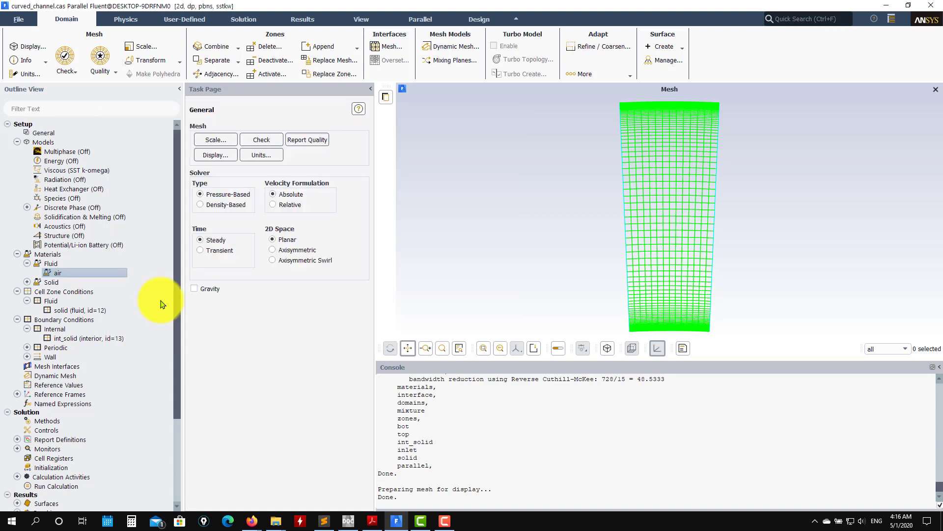
- Check the type of the cell zone solid in the cell zone conditions
{"action": "double_click", "coordinate": [54, 292]}
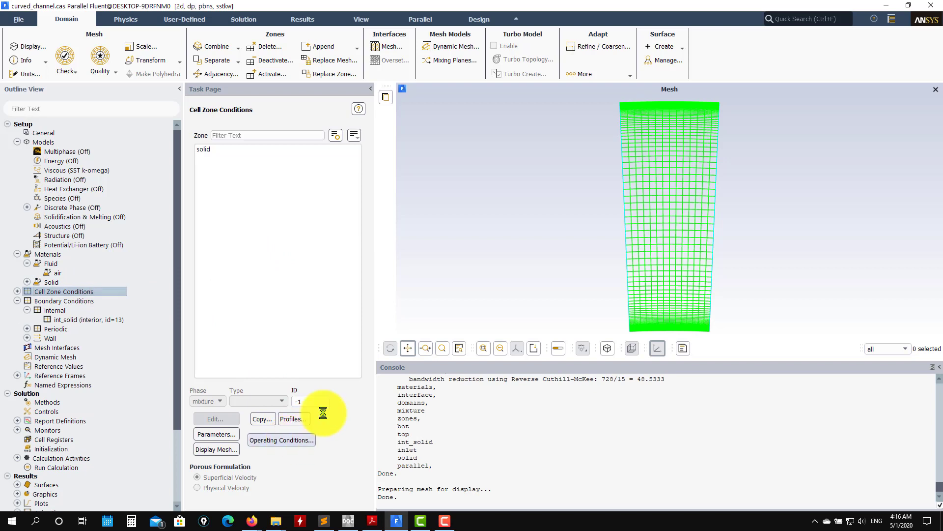
{"action": "left_click", "coordinate": [256, 352]}
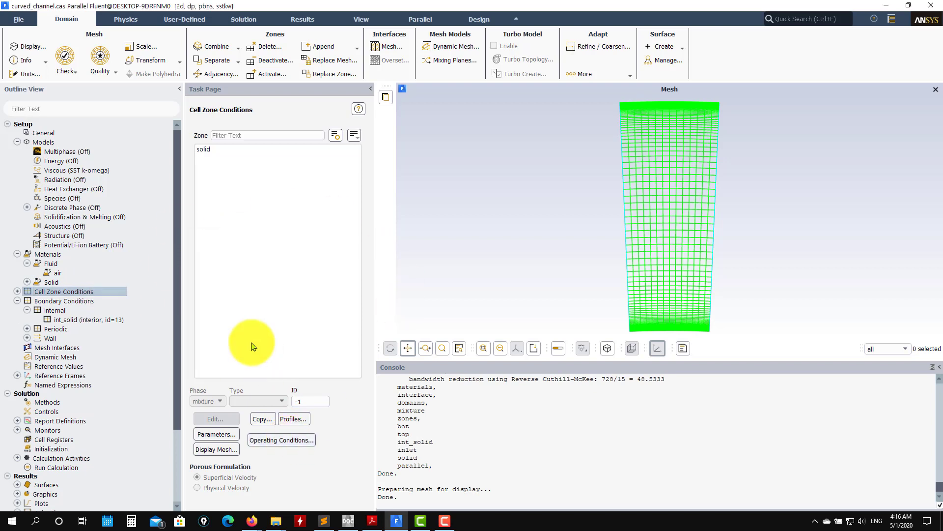
{"action": "left_click", "coordinate": [216, 149]}
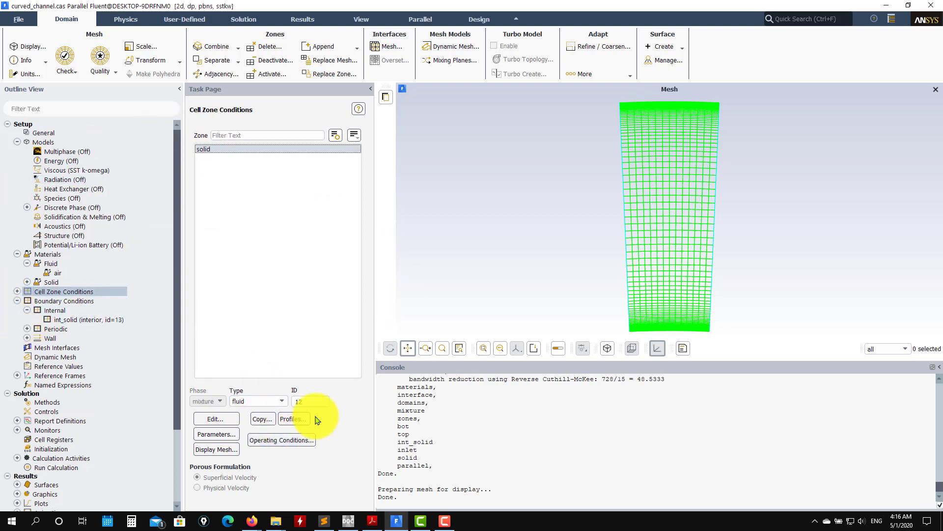
- Review the type of the inlet boundary and its periodic conditions, including pressure gradient and flow direction, and cancel without changes
{"action": "double_click", "coordinate": [47, 301]}
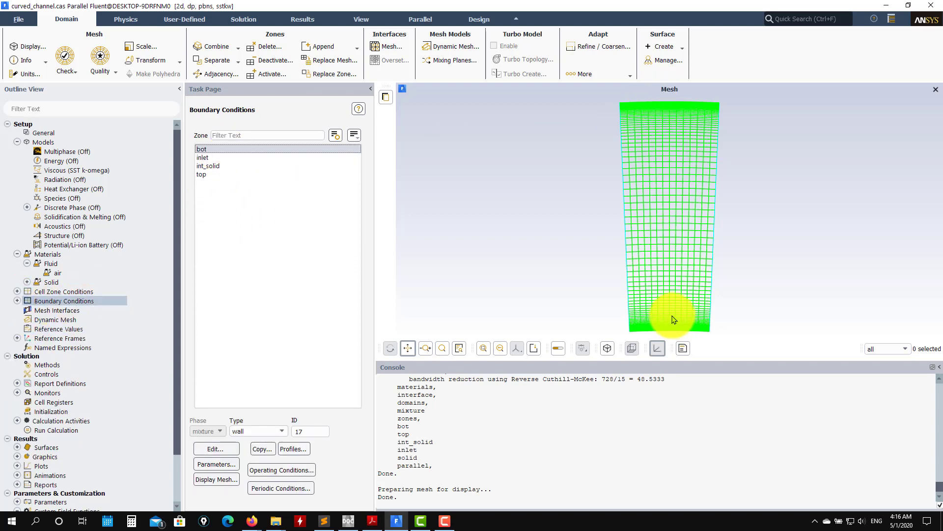
{"action": "left_click", "coordinate": [212, 158]}
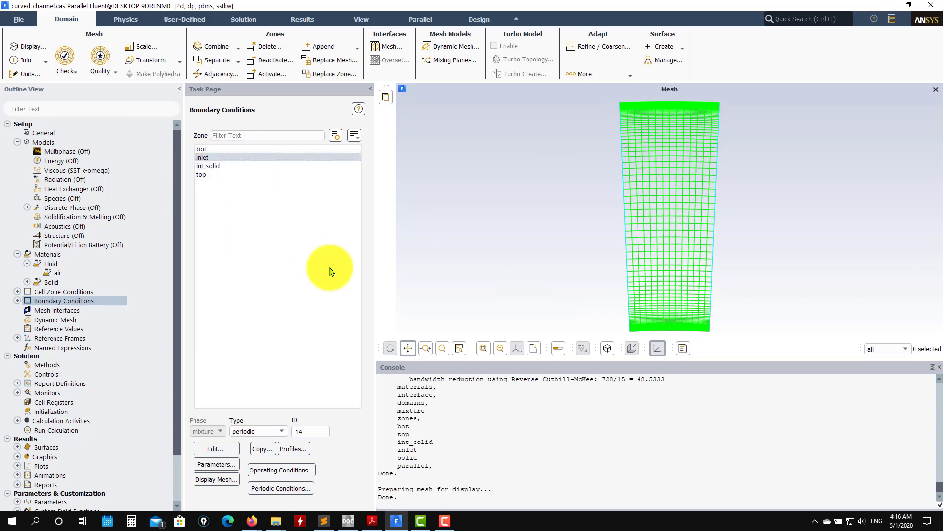
{"action": "left_click", "coordinate": [278, 491]}
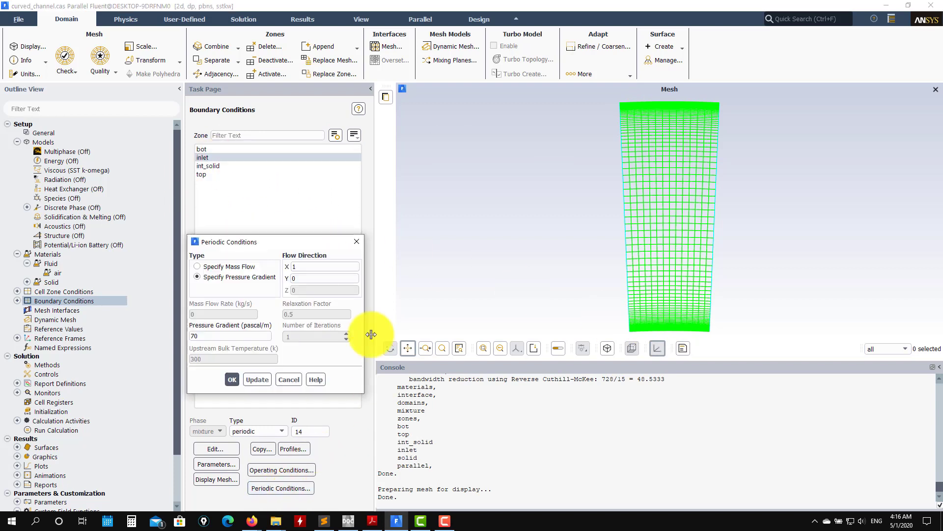
{"action": "left_click_drag", "start_coordinate": [260, 185], "coordinate": [285, 115]}
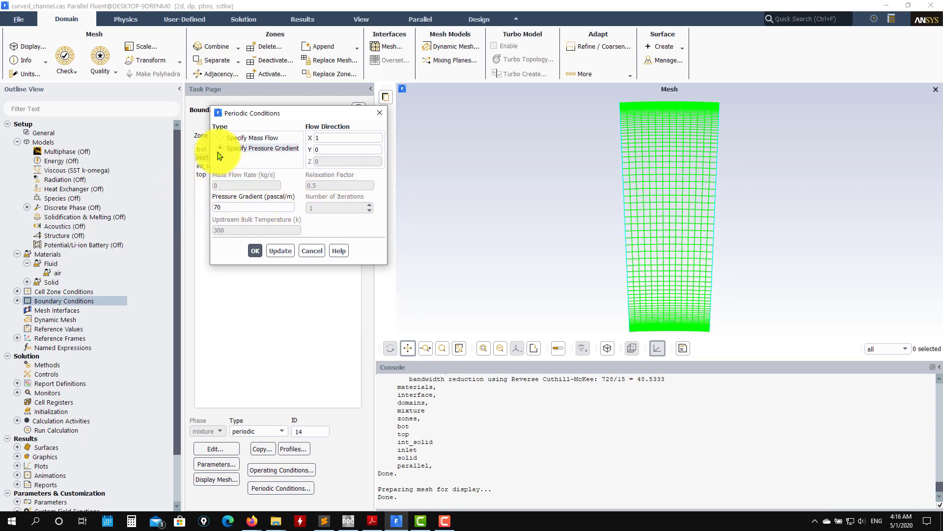
{"action": "left_click", "coordinate": [358, 148]}
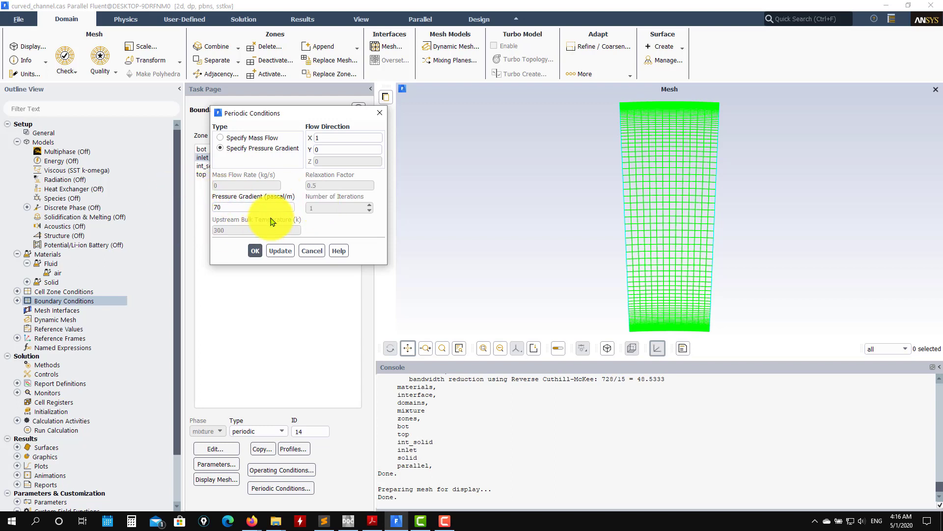
{"action": "left_click", "coordinate": [310, 252]}
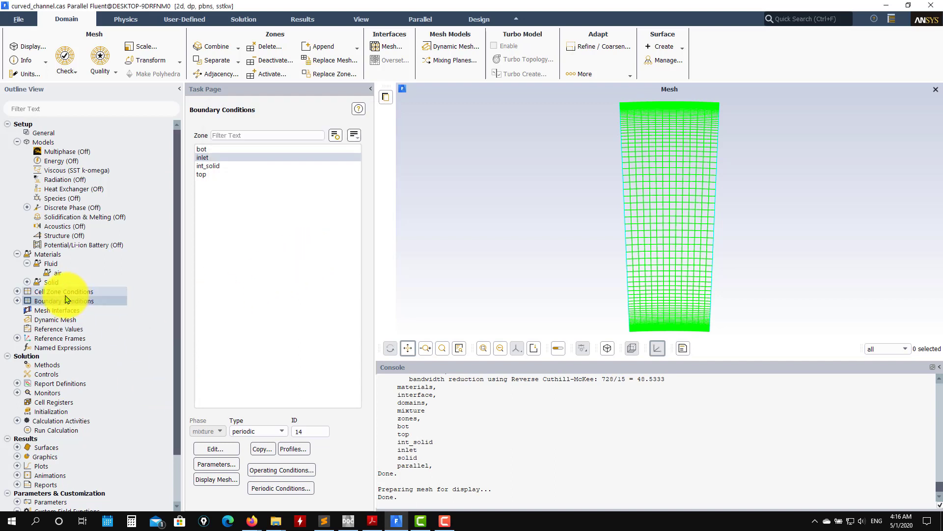
- Review the solution methods and the pseudo transient explicit relaxation factors
{"action": "left_click", "coordinate": [53, 369]}
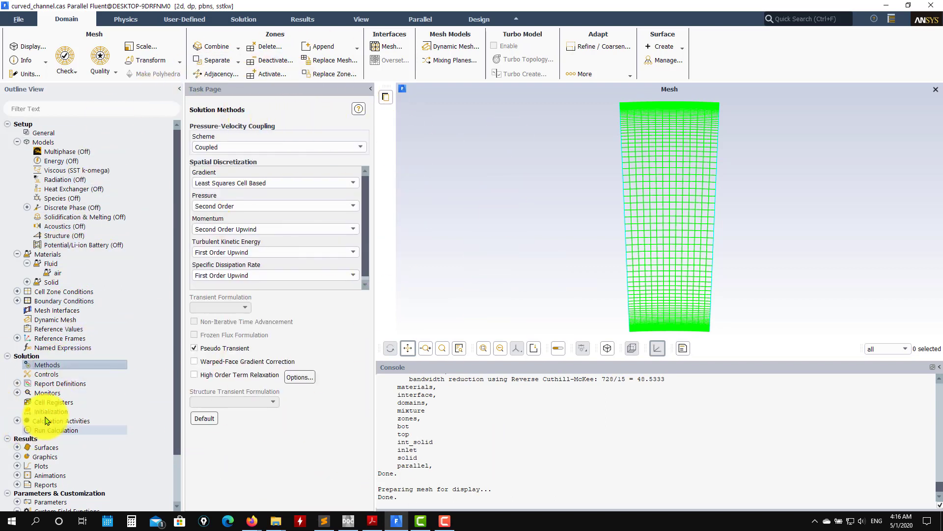
{"action": "left_click", "coordinate": [39, 375]}
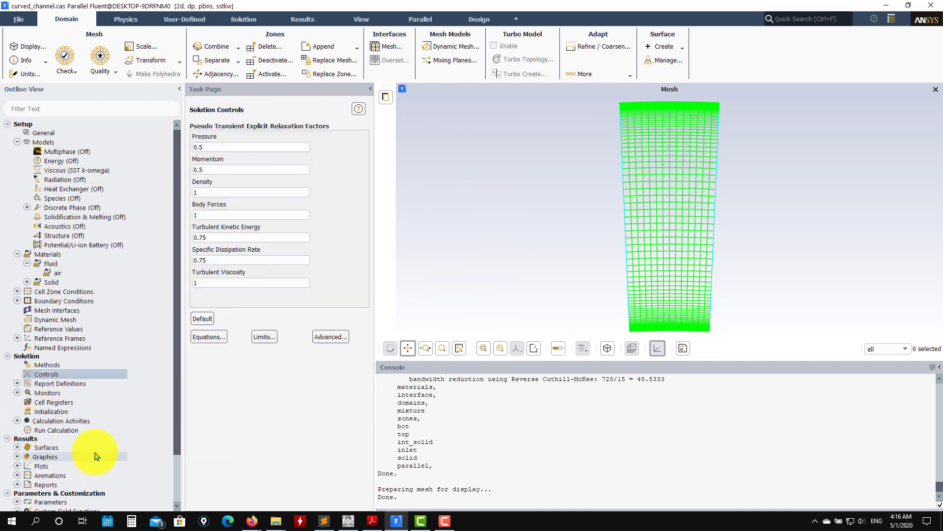
- List the existing report definitions and close their overview dialog without changes
{"action": "left_click", "coordinate": [17, 384]}
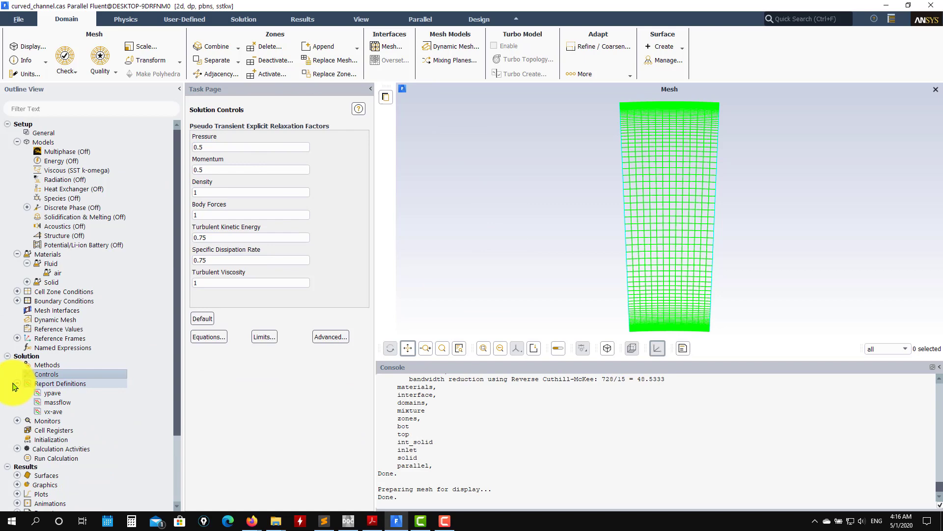
{"action": "double_click", "coordinate": [77, 384]}
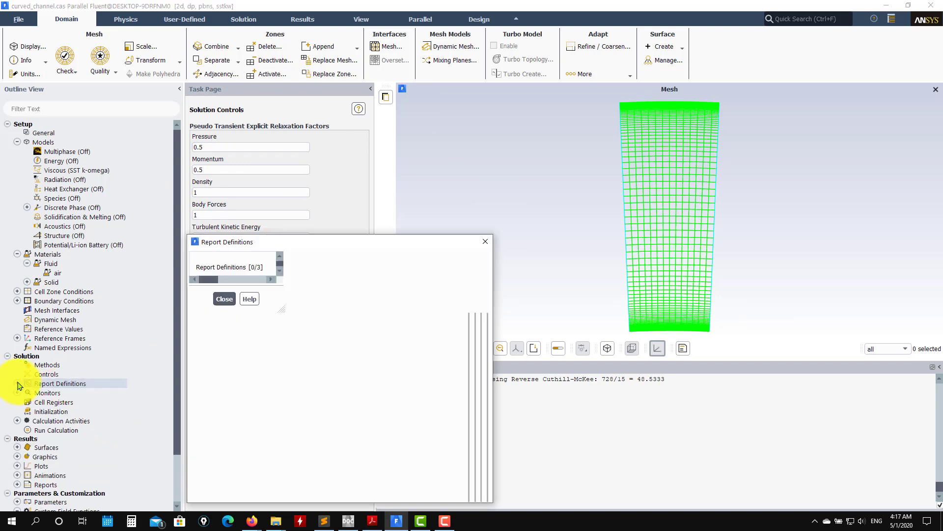
{"action": "left_click", "coordinate": [326, 489]}
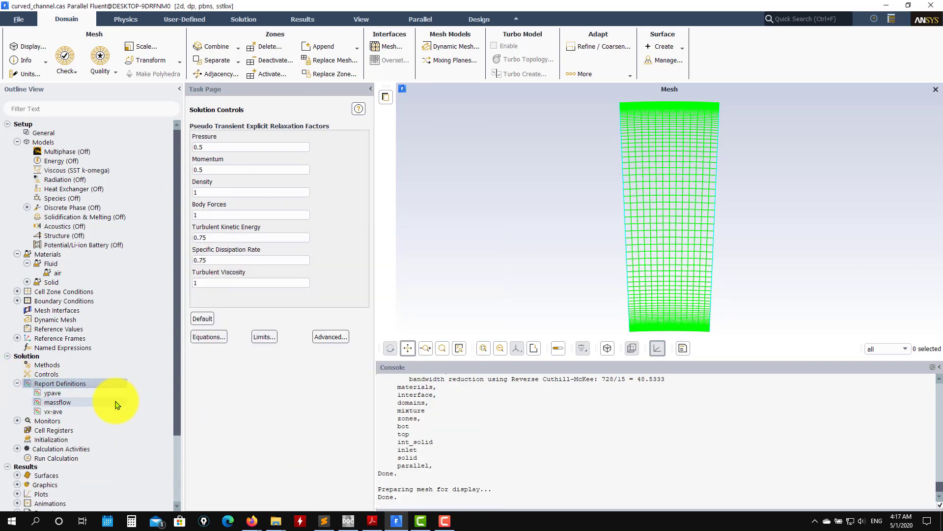
- Select the ypave report definition and inspect the near-wall mesh layers at the channel's lower wall
{"action": "left_click", "coordinate": [85, 394]}
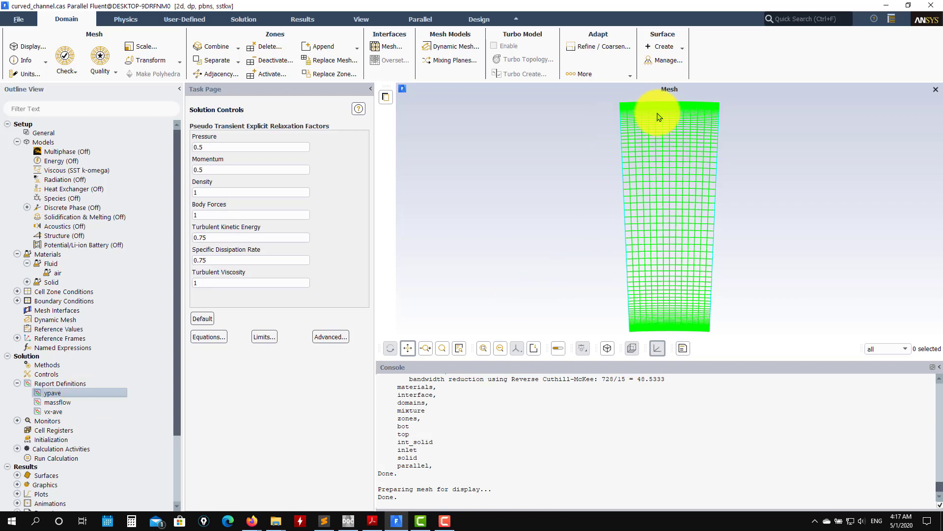
{"action": "scroll", "coordinate": [535, 231], "scroll_direction": "up", "scroll_amount": 10}
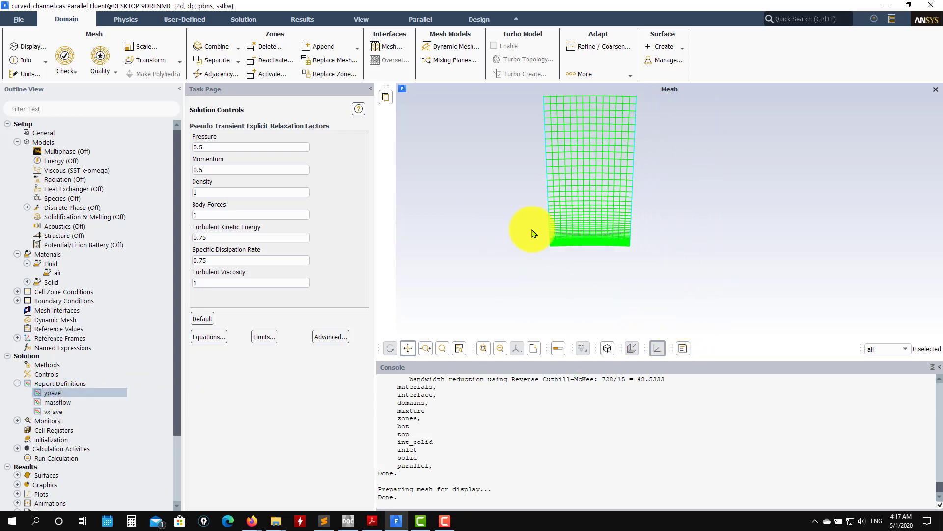
{"action": "scroll", "coordinate": [741, 183], "scroll_direction": "up", "scroll_amount": 3}
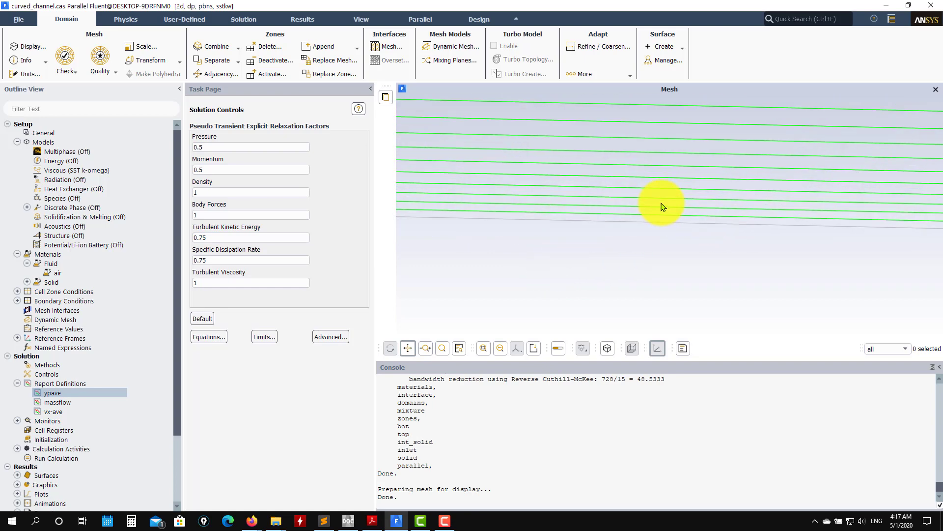
{"action": "scroll", "coordinate": [668, 237], "scroll_direction": "down", "scroll_amount": 10}
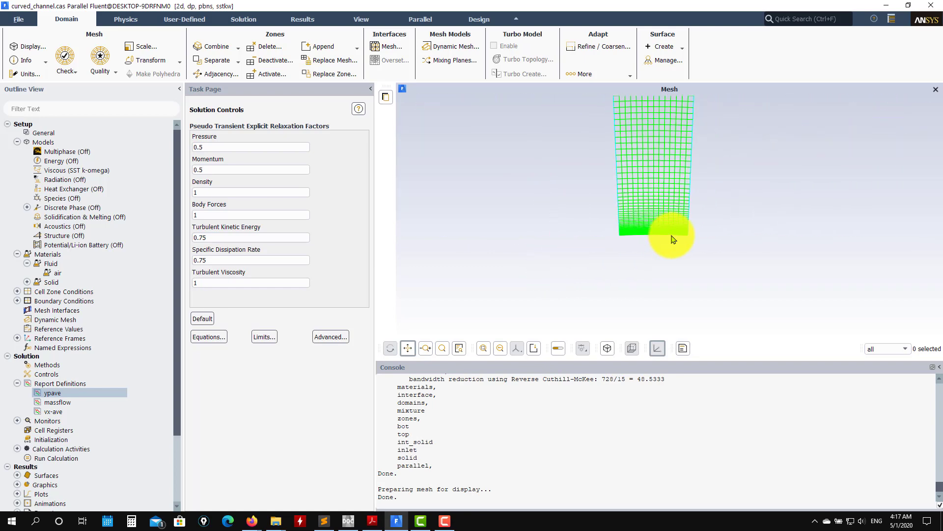
{"action": "scroll", "coordinate": [659, 257], "scroll_direction": "down", "scroll_amount": 3}
{"action": "left_click_drag", "start_coordinate": [651, 195], "coordinate": [652, 239]}
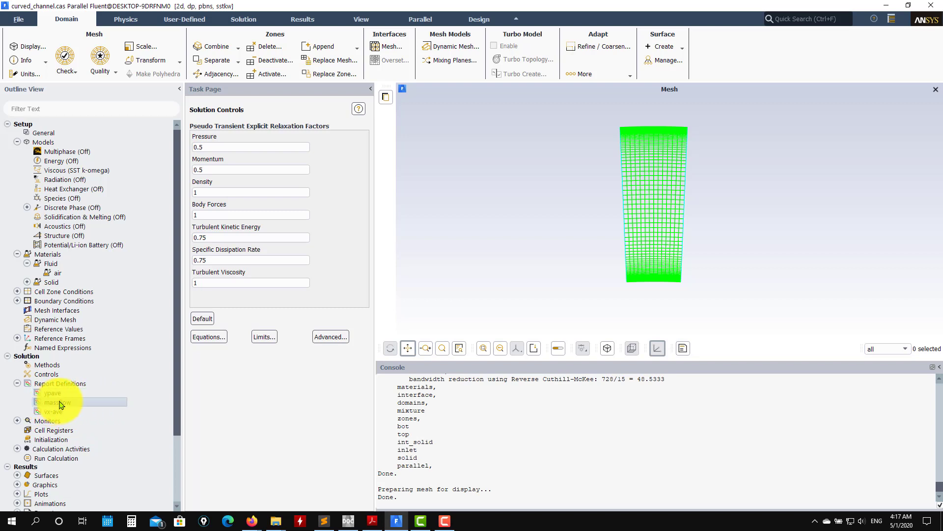
- Review the report type and surface of the massflow report definition, and cancel without changes
{"action": "double_click", "coordinate": [61, 403]}
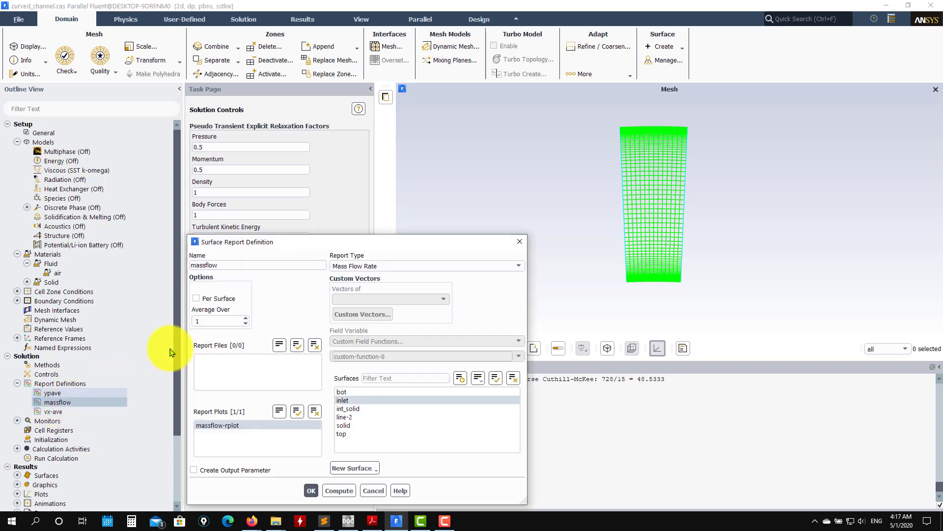
{"action": "left_click_drag", "start_coordinate": [361, 243], "coordinate": [344, 162]}
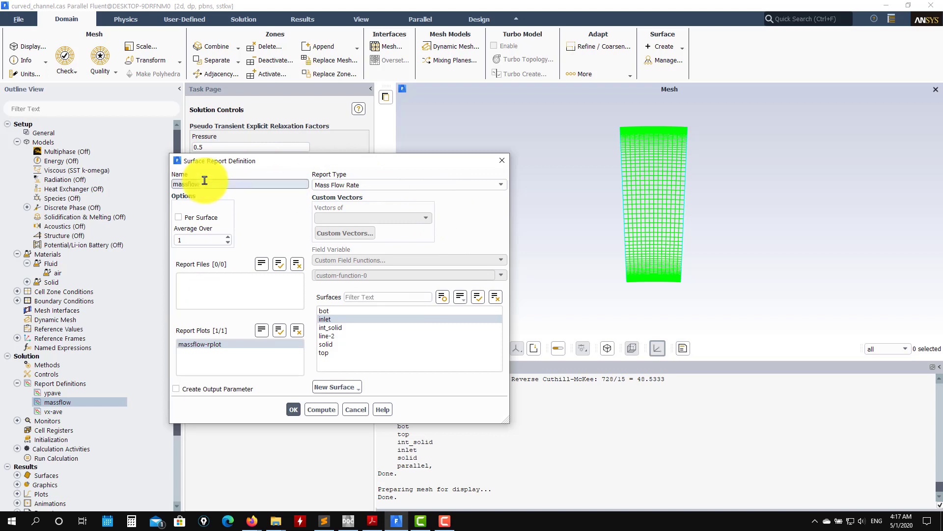
{"action": "left_click", "coordinate": [355, 409]}
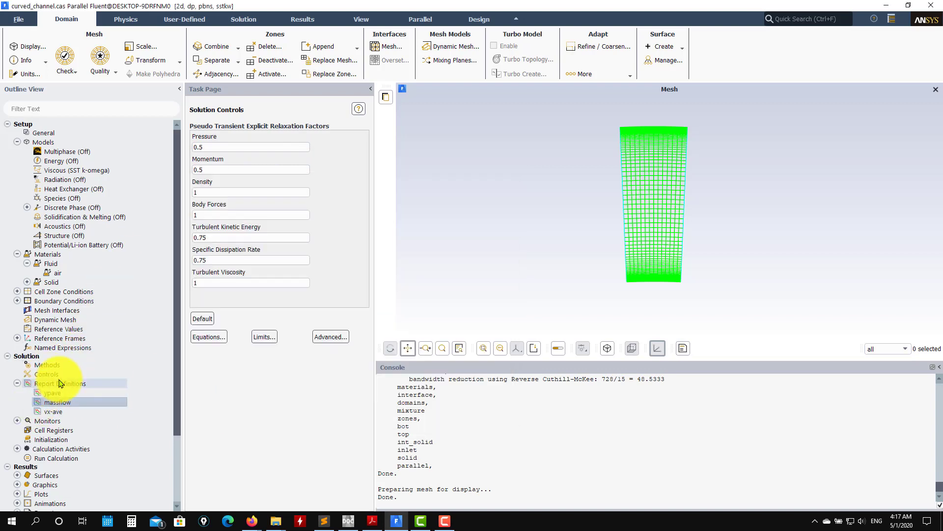
{"action": "right_click", "coordinate": [59, 383]}
{"action": "mouse_move", "coordinate": [93, 440]}
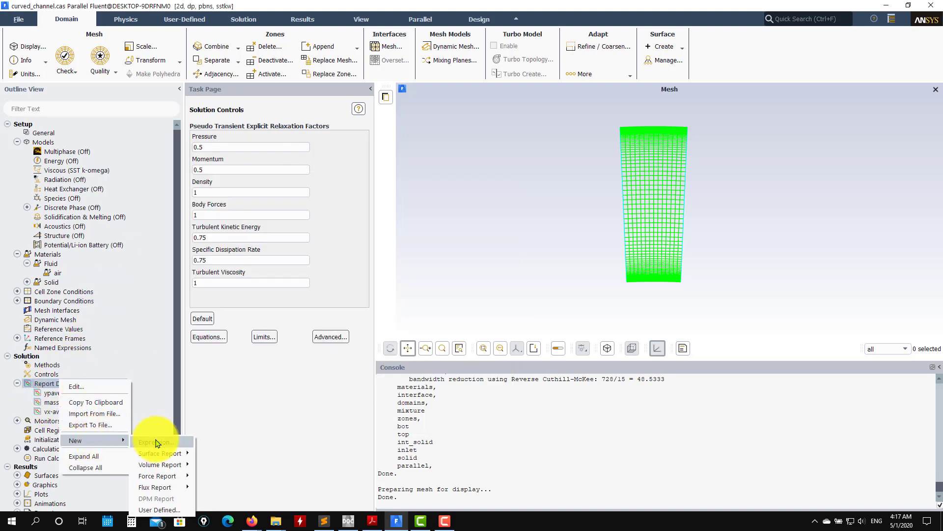
{"action": "mouse_move", "coordinate": [158, 489]}
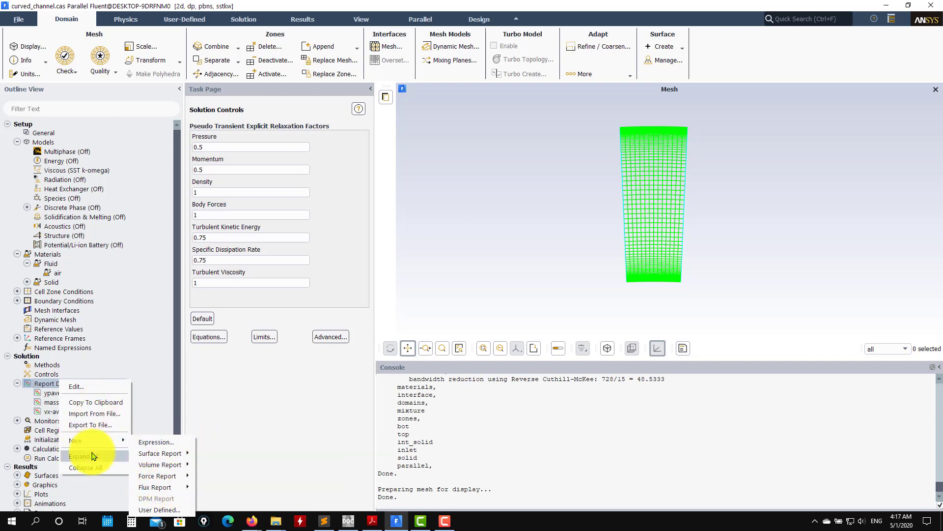
{"action": "mouse_move", "coordinate": [159, 453]}
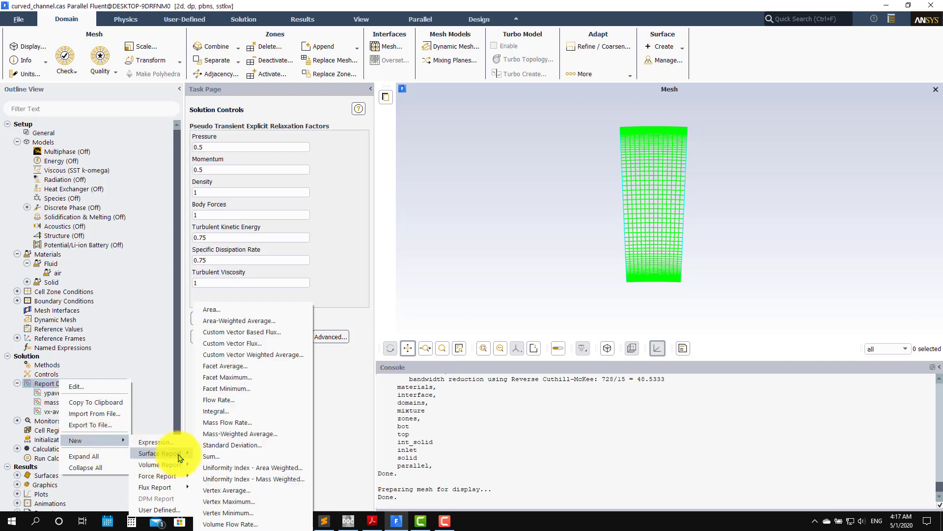
{"action": "left_click", "coordinate": [243, 425]}
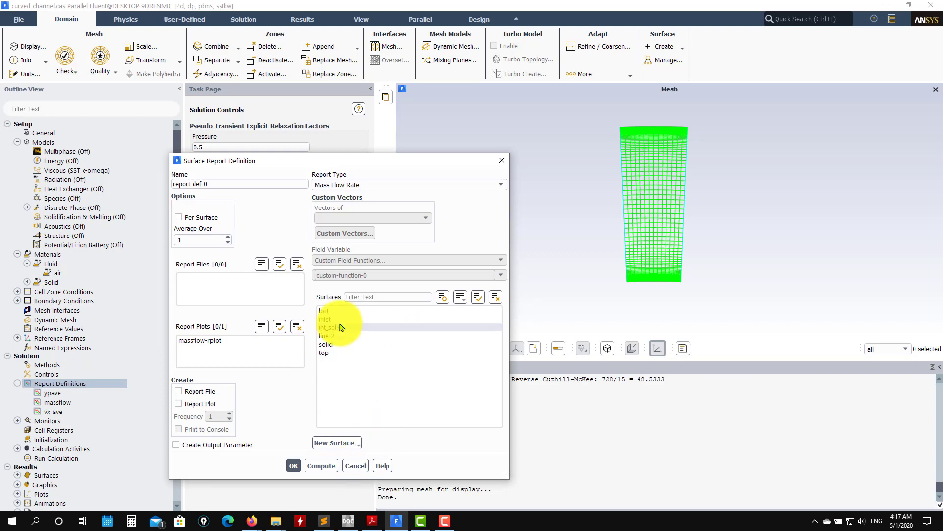
{"action": "left_click", "coordinate": [357, 466]}
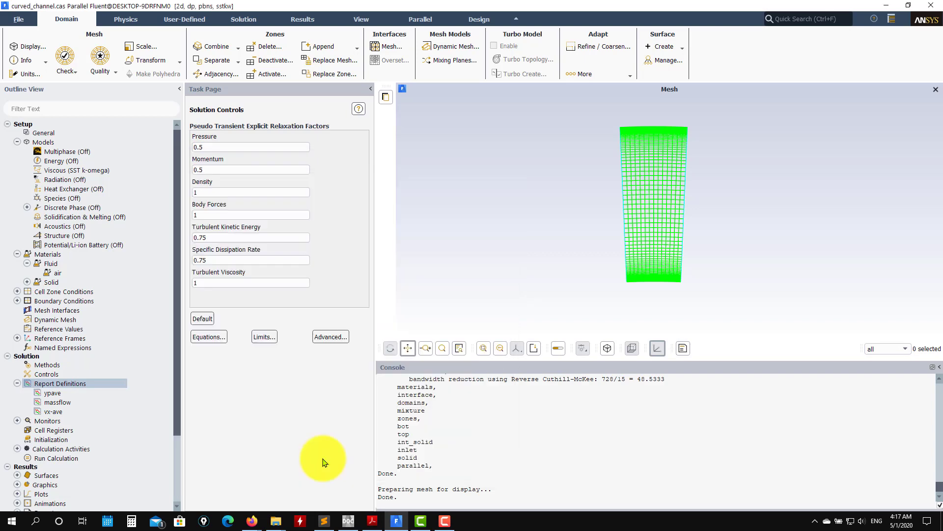
- Recheck the massflow report definition without changing it, and list the report plots among the monitors
{"action": "double_click", "coordinate": [80, 400]}
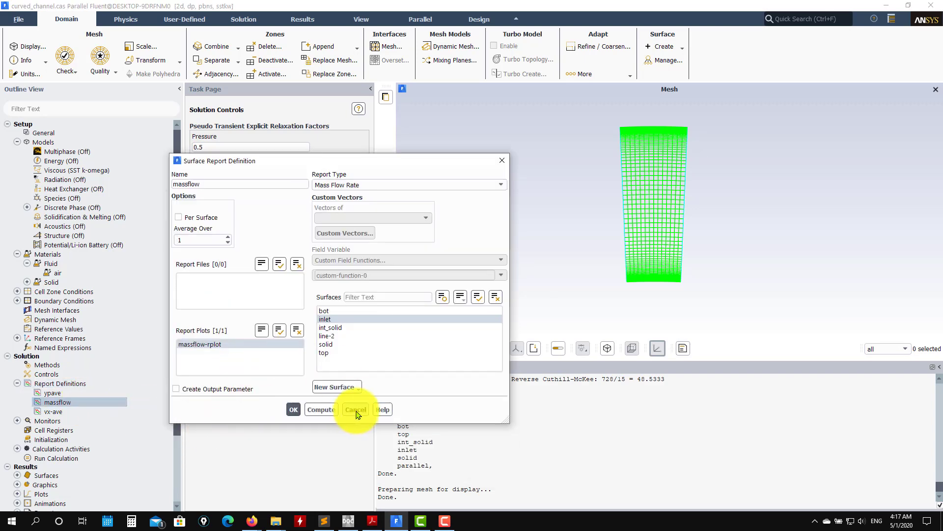
{"action": "left_click", "coordinate": [356, 411]}
{"action": "left_click", "coordinate": [17, 421]}
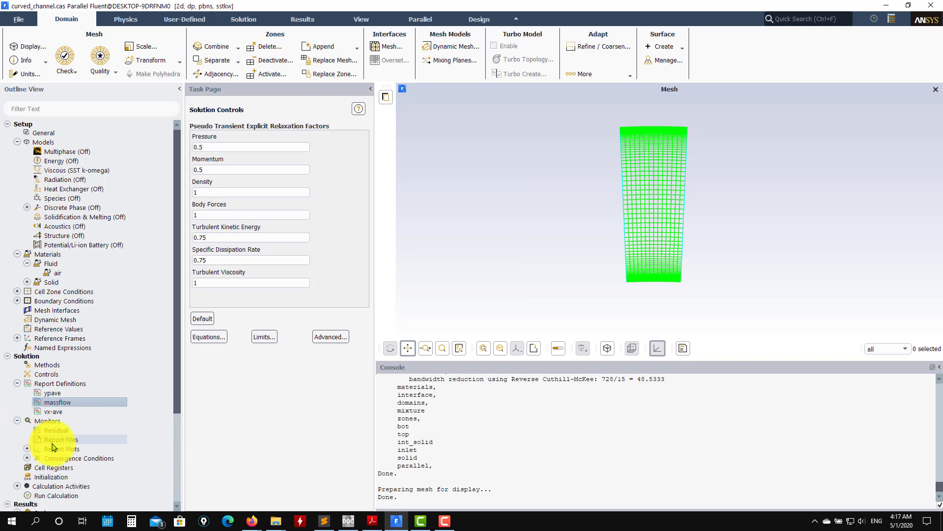
{"action": "left_click", "coordinate": [28, 449]}
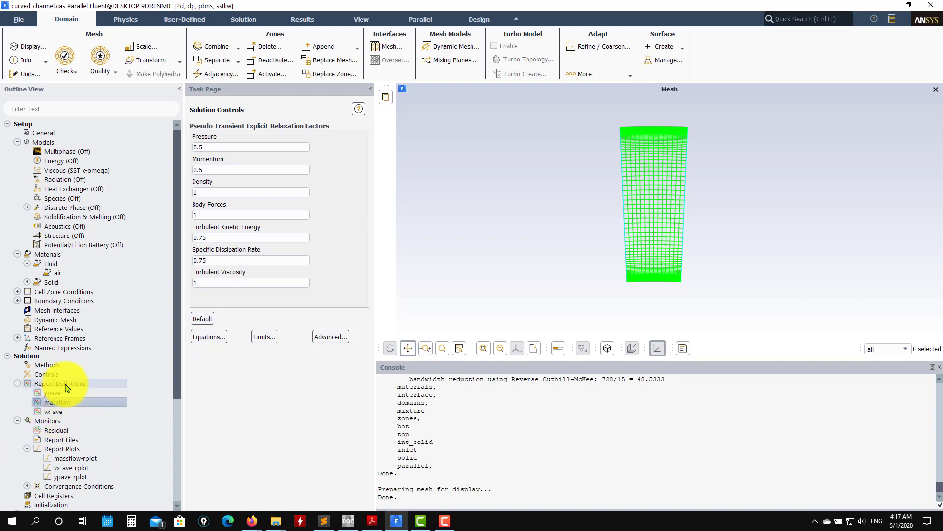
- Review the report type, field variable and surface of the vx-ave report definition, and cancel without changes
{"action": "double_click", "coordinate": [55, 412]}
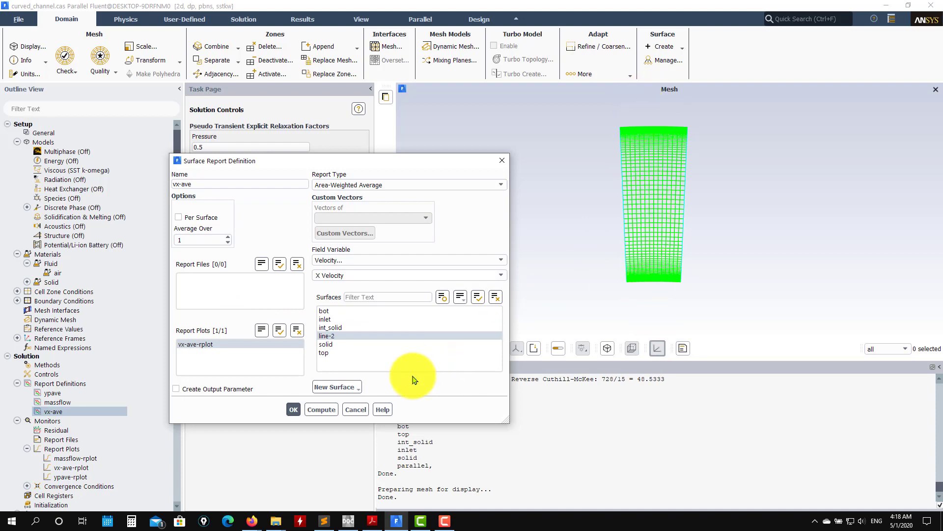
{"action": "left_click", "coordinate": [356, 409]}
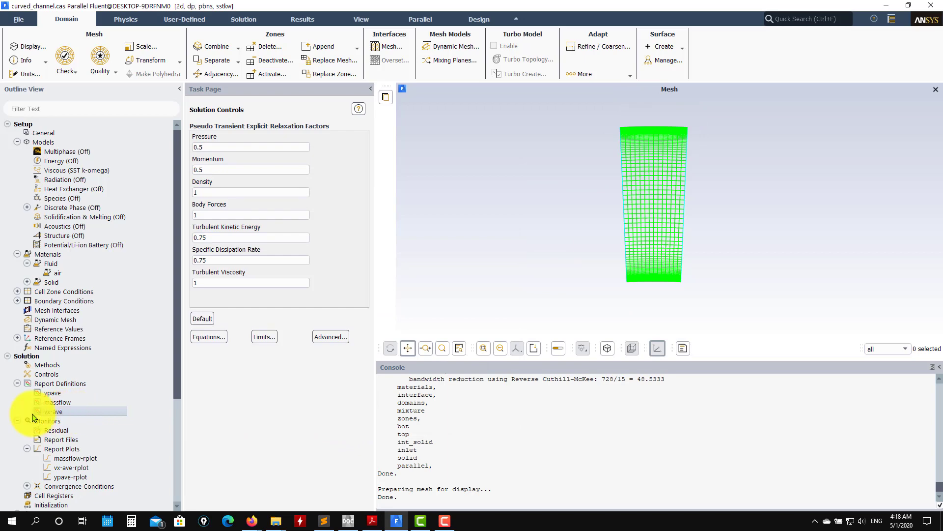
{"action": "scroll", "coordinate": [32, 418], "scroll_direction": "down", "scroll_amount": 4}
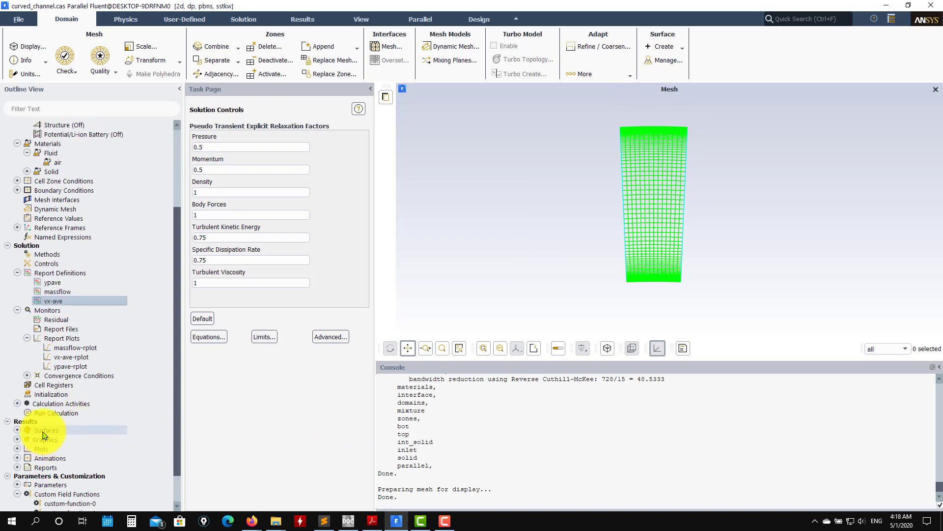
{"action": "left_click", "coordinate": [16, 431]}
{"action": "right_click", "coordinate": [48, 436]}
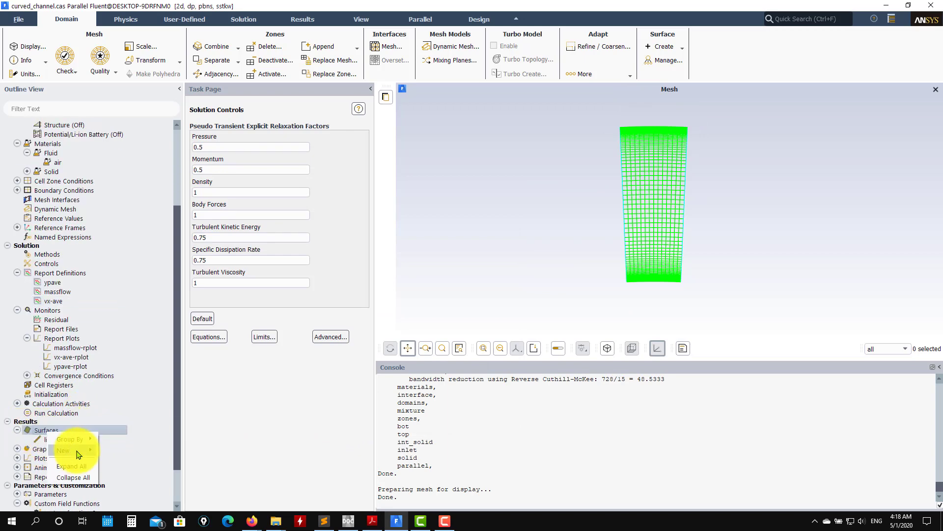
{"action": "mouse_move", "coordinate": [77, 456]}
{"action": "left_click", "coordinate": [121, 467]}
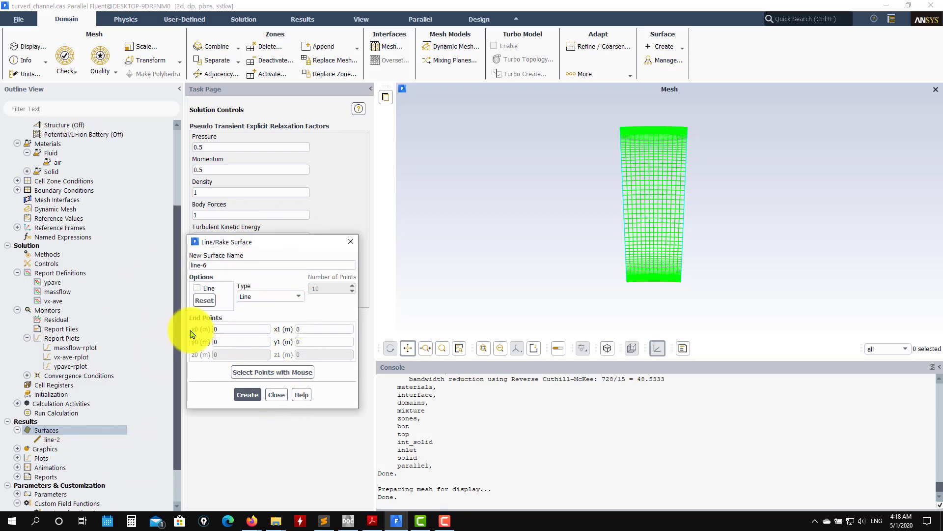
{"action": "left_click", "coordinate": [276, 395]}
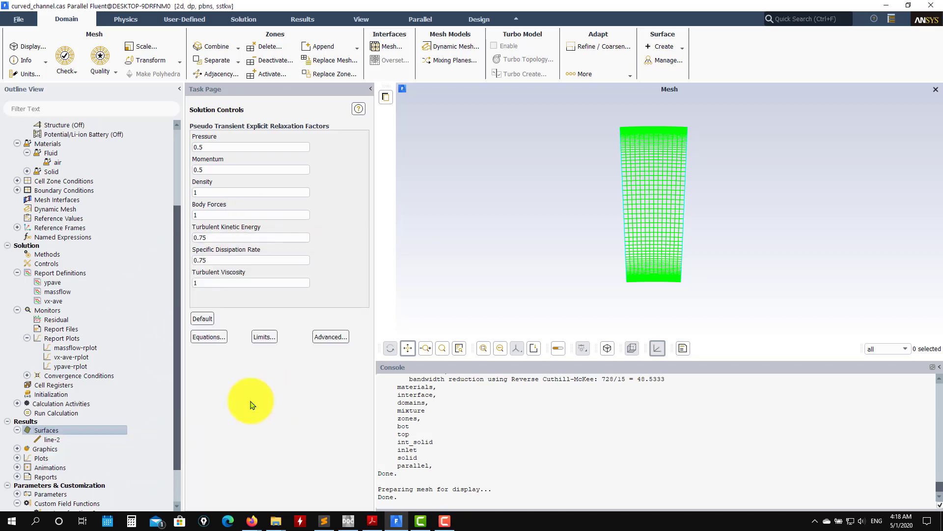
- Review the end point coordinates of the existing line surface line-2, and close its definition unchanged
{"action": "double_click", "coordinate": [62, 439]}
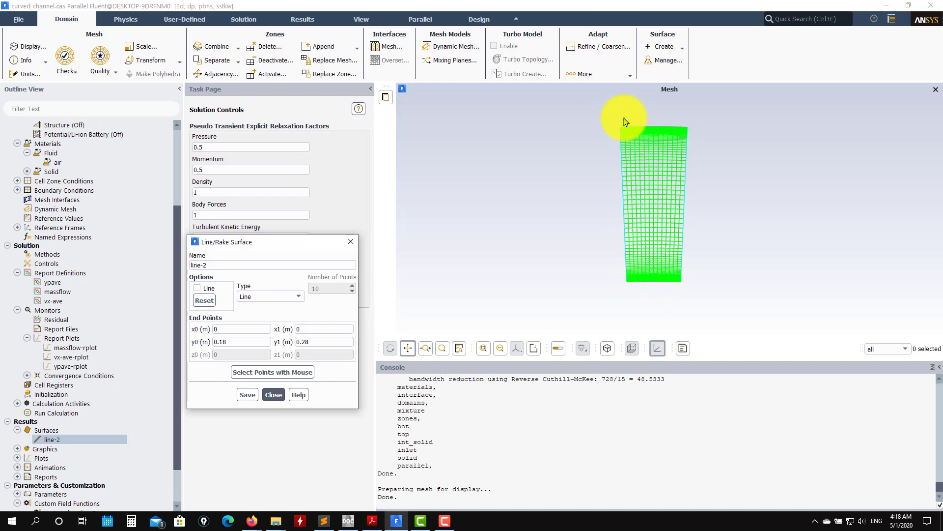
{"action": "left_click", "coordinate": [273, 396]}
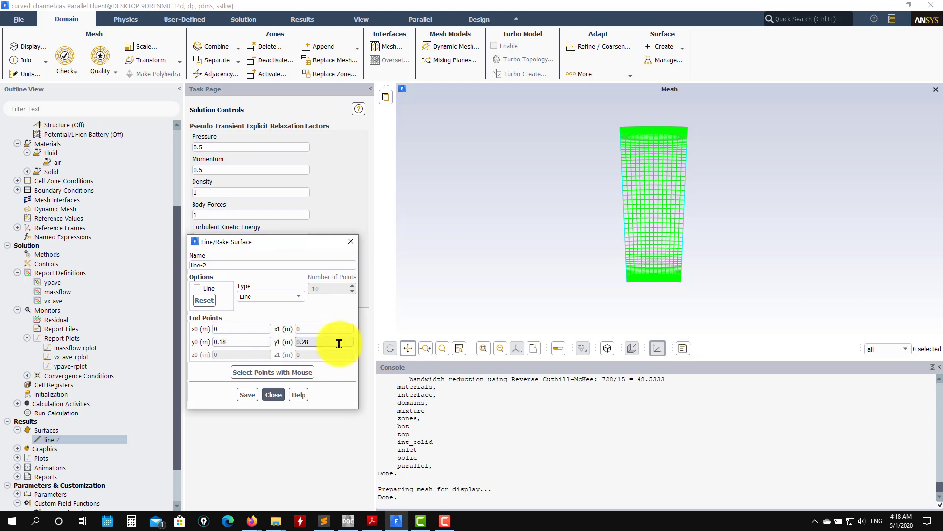
- Display mesh-1 with line-2 added to its surfaces and int_solid removed, to show the line inside the channel outline
{"action": "left_click", "coordinate": [273, 396]}
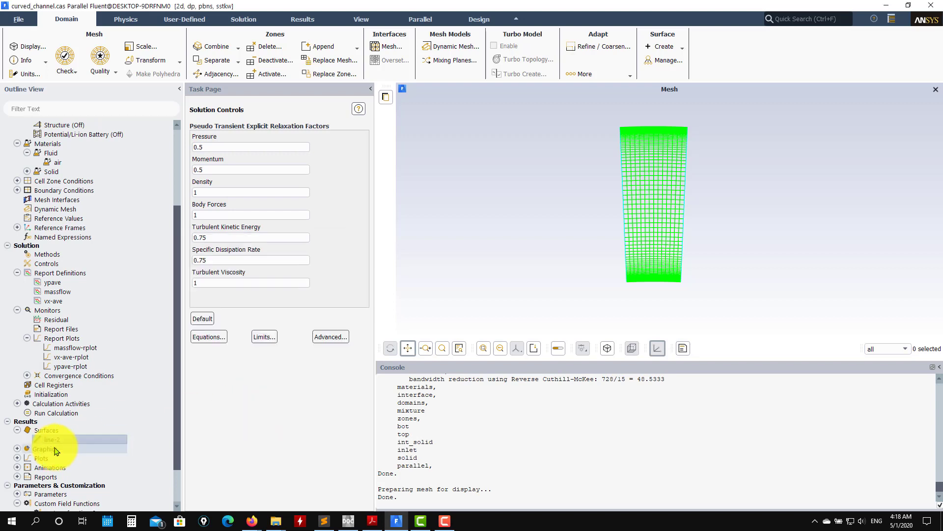
{"action": "left_click", "coordinate": [17, 448]}
{"action": "left_click", "coordinate": [28, 458]}
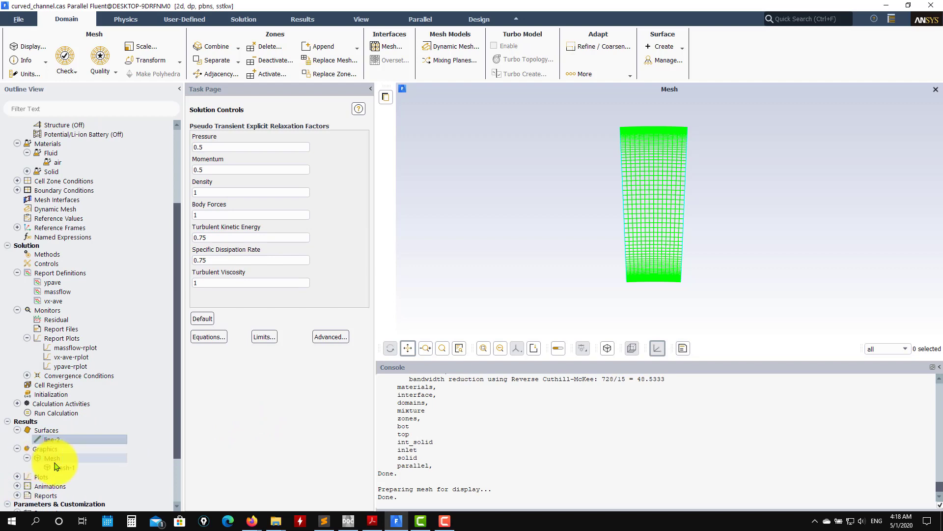
{"action": "double_click", "coordinate": [58, 469]}
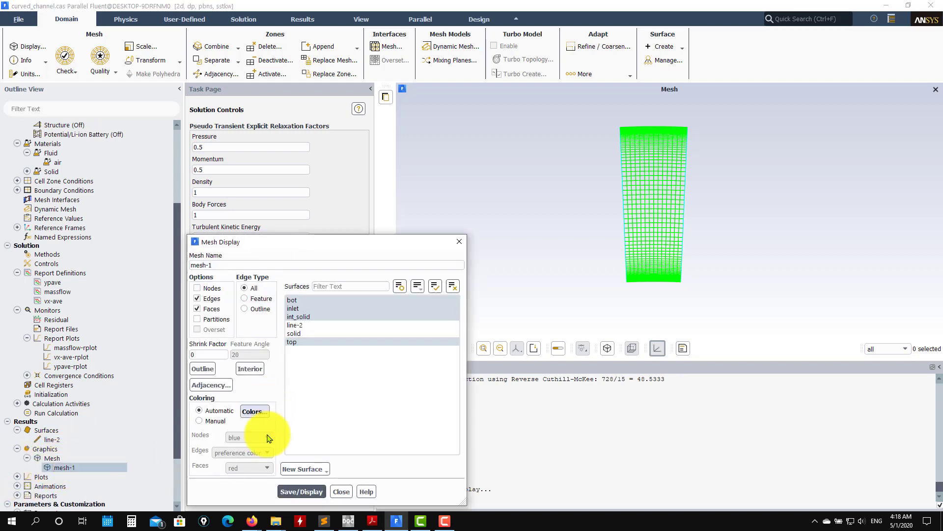
{"action": "left_click", "coordinate": [290, 491]}
{"action": "left_click", "coordinate": [304, 492]}
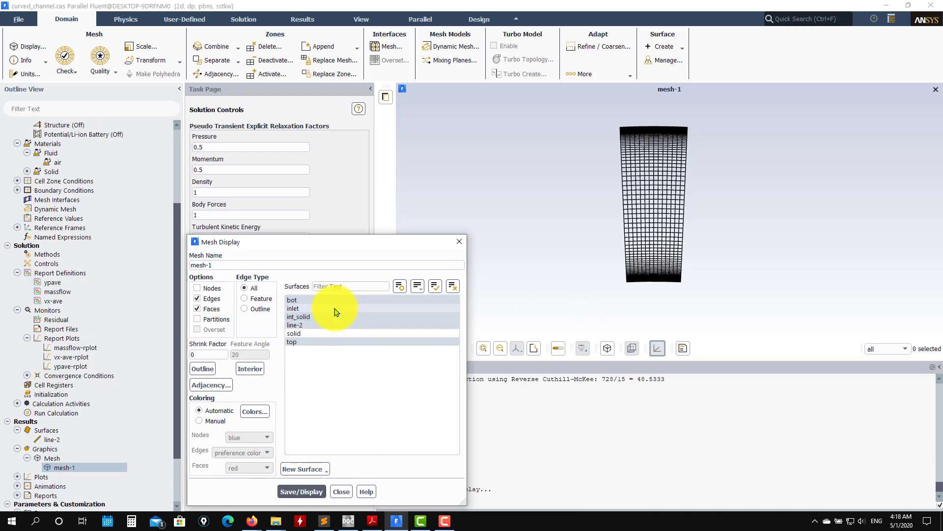
{"action": "left_click", "coordinate": [310, 316]}
{"action": "left_click", "coordinate": [310, 492]}
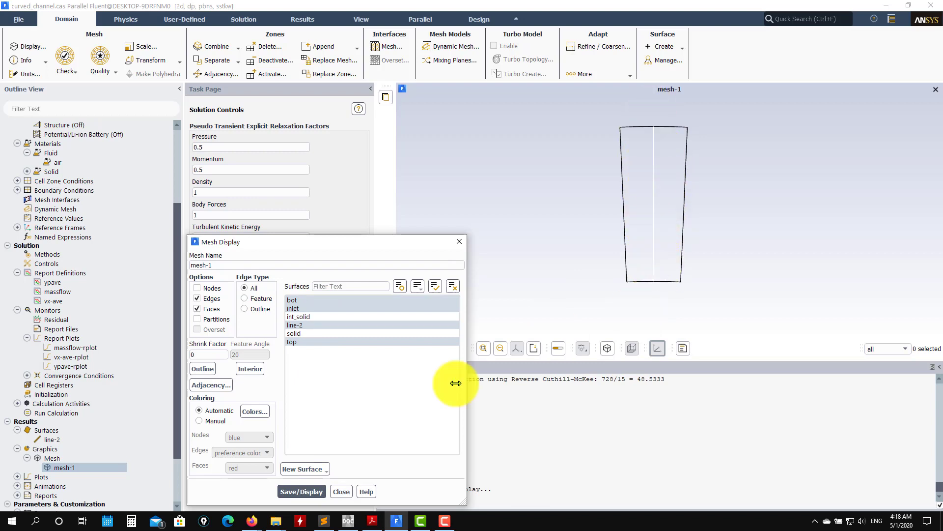
{"action": "left_click", "coordinate": [341, 491]}
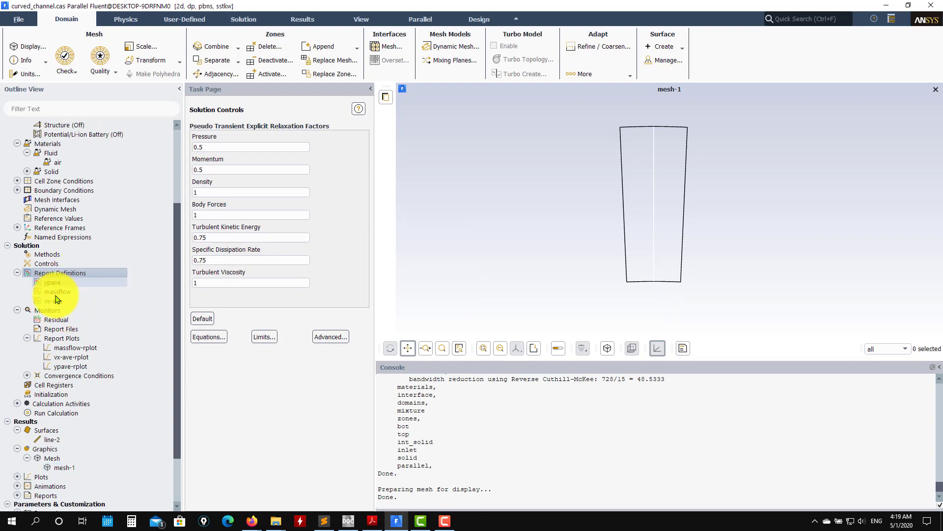
- Recheck the report type, field variable and surface of the vx-ave report definition, and cancel without changes
{"action": "double_click", "coordinate": [59, 302]}
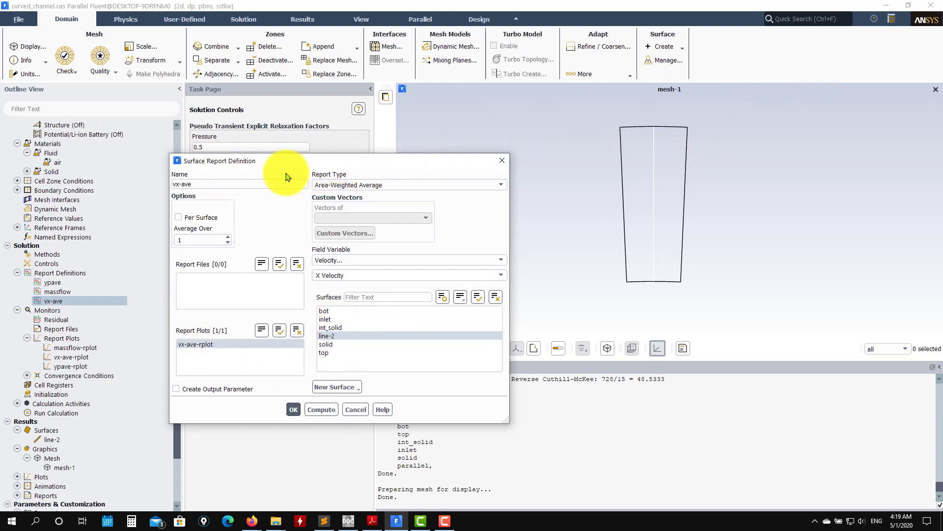
{"action": "left_click", "coordinate": [356, 410]}
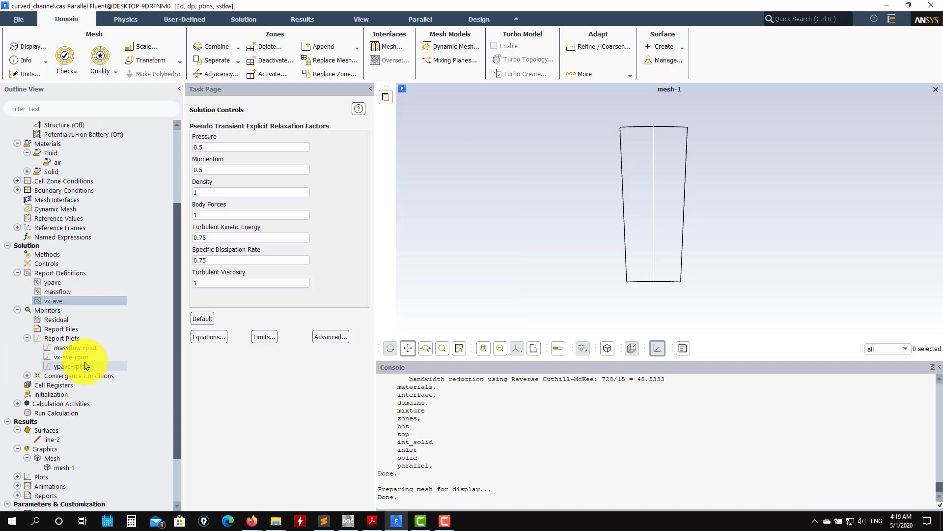
{"action": "left_click", "coordinate": [27, 338]}
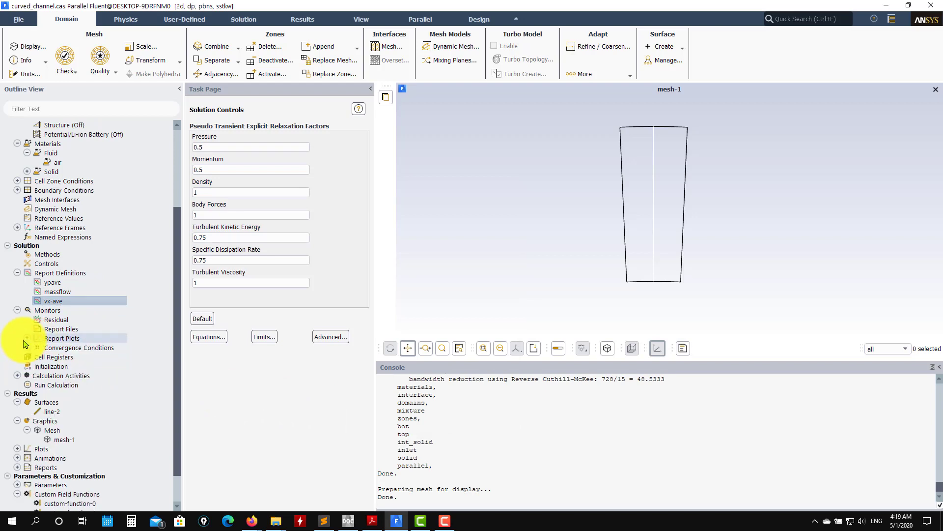
{"action": "left_click", "coordinate": [17, 273]}
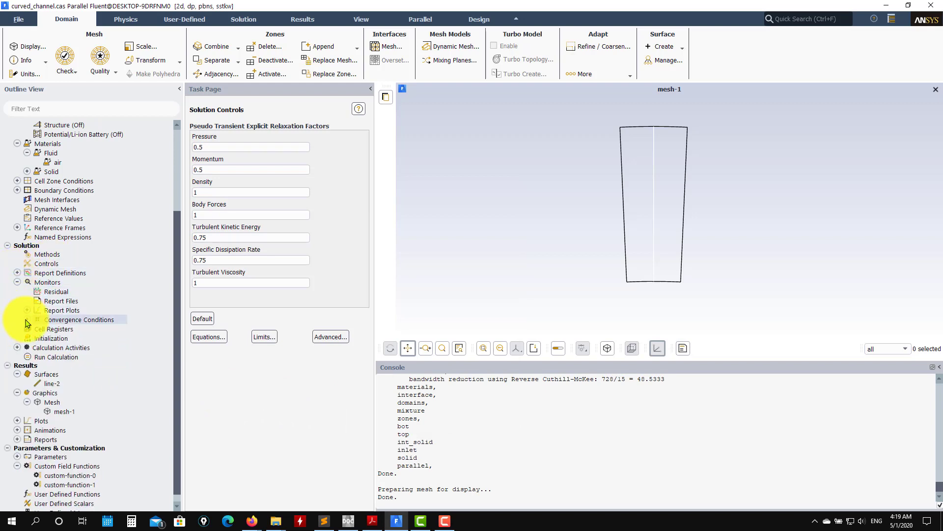
- Review the report definition, stop criterion and iteration settings of the convergence condition report-convergence-0, and close it unchanged
{"action": "left_click", "coordinate": [27, 320]}
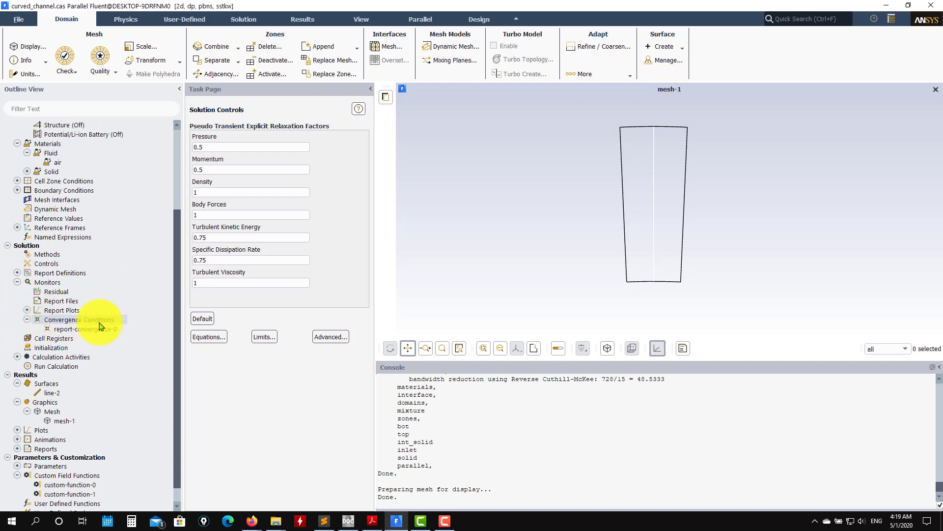
{"action": "double_click", "coordinate": [84, 329]}
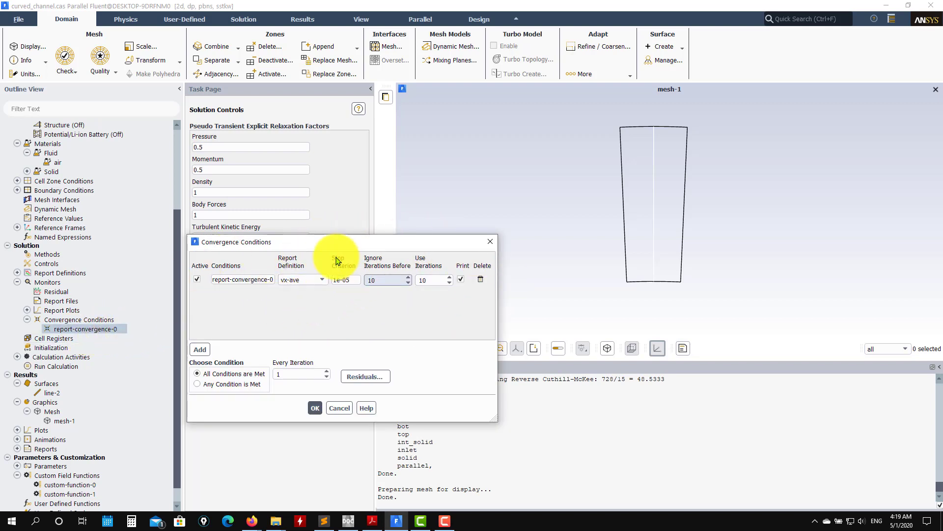
{"action": "left_click", "coordinate": [345, 279]}
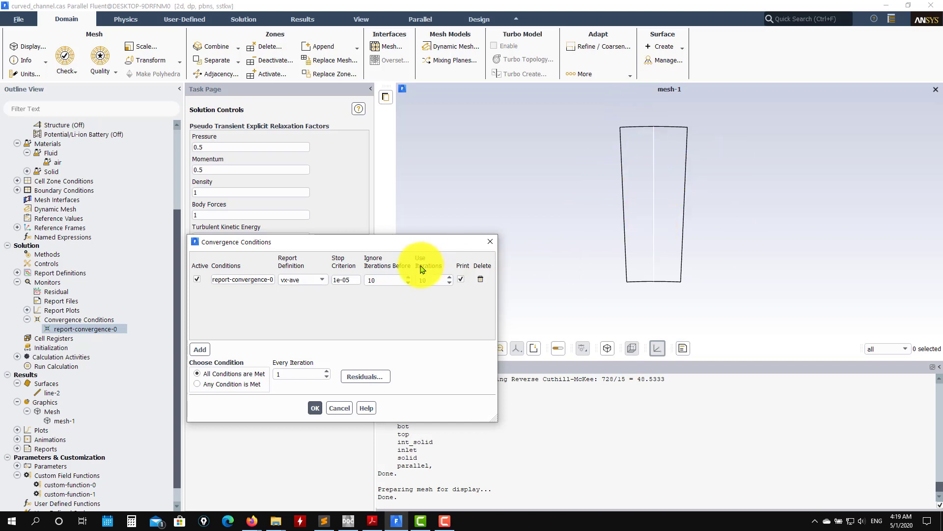
{"action": "left_click", "coordinate": [315, 409]}
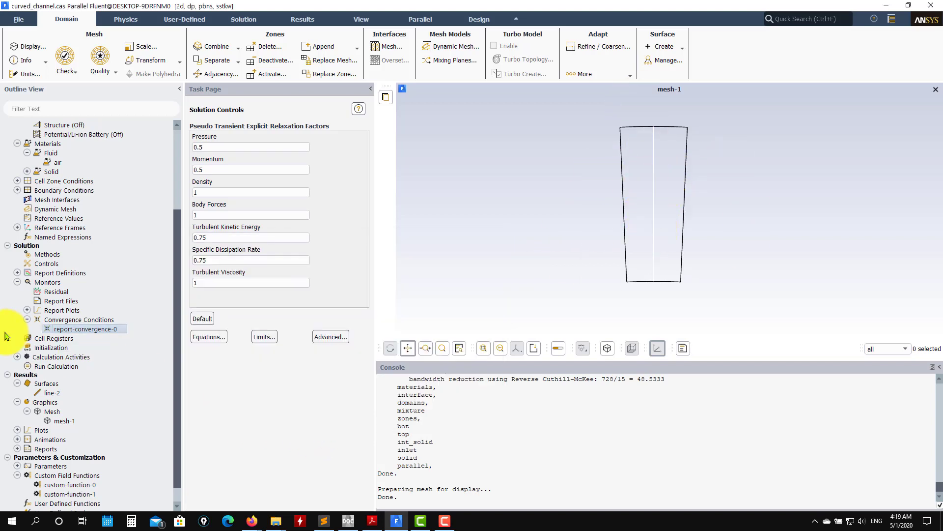
- Review the solution initialization settings, comparing the hybrid and standard methods and checking the initial X velocity
{"action": "double_click", "coordinate": [41, 349]}
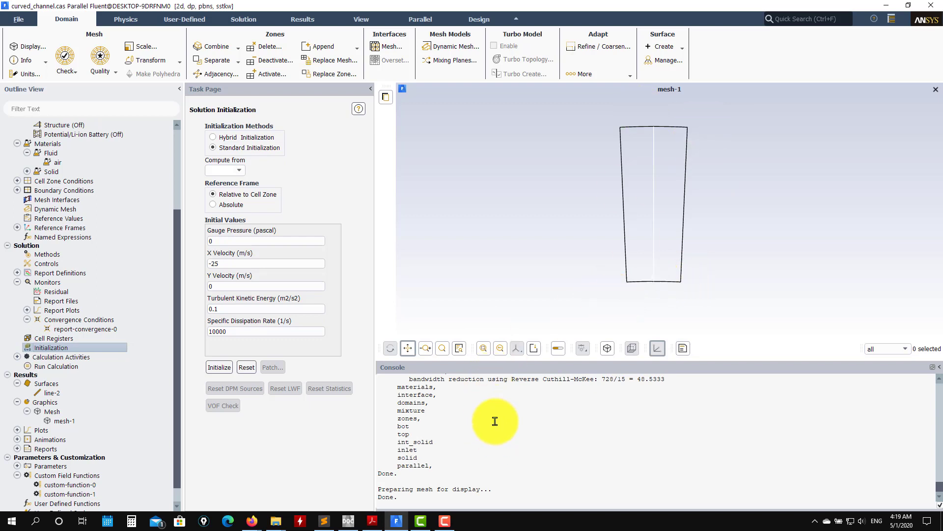
{"action": "left_click", "coordinate": [213, 137]}
{"action": "left_click", "coordinate": [214, 148]}
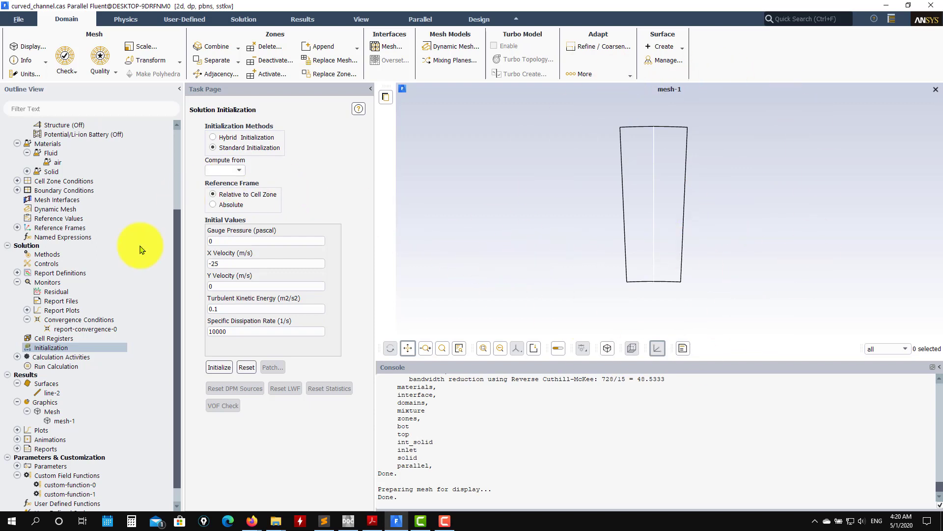
{"action": "double_click", "coordinate": [225, 263]}
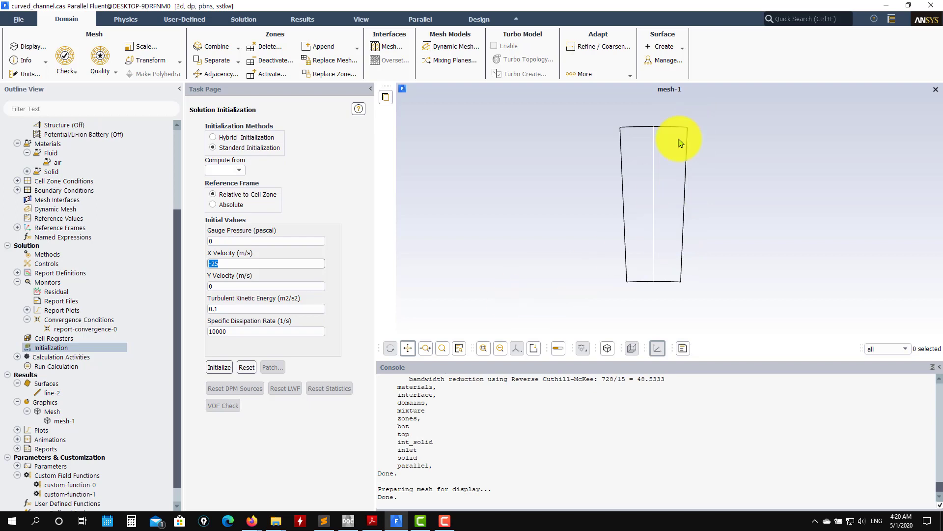
- Initialize the solution with the standard method and list the available result reports
{"action": "scroll", "coordinate": [34, 496], "scroll_direction": "down", "scroll_amount": 1}
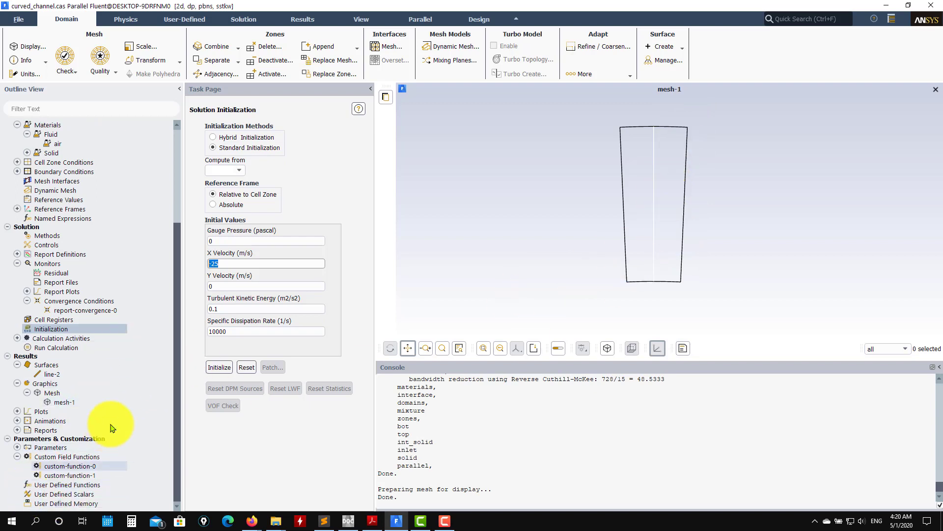
{"action": "left_click", "coordinate": [17, 430]}
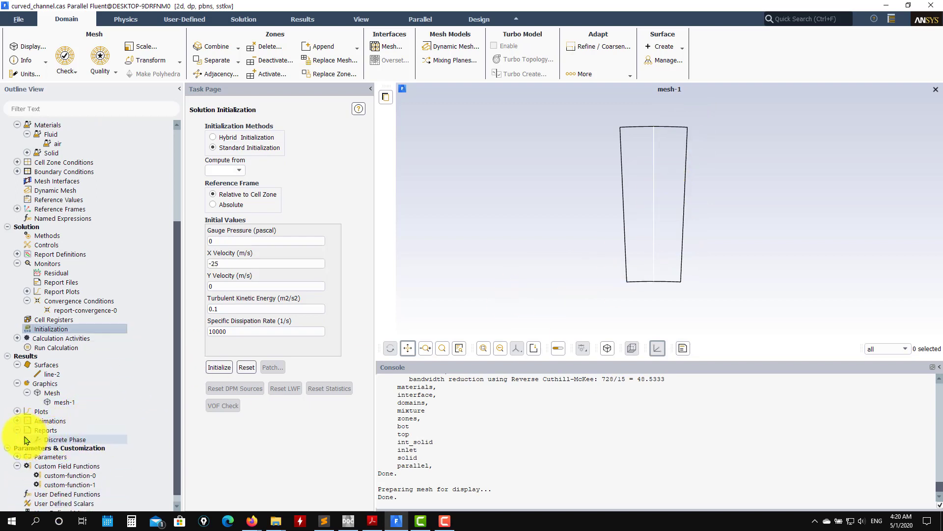
{"action": "left_click", "coordinate": [18, 431]}
{"action": "left_click", "coordinate": [16, 430]}
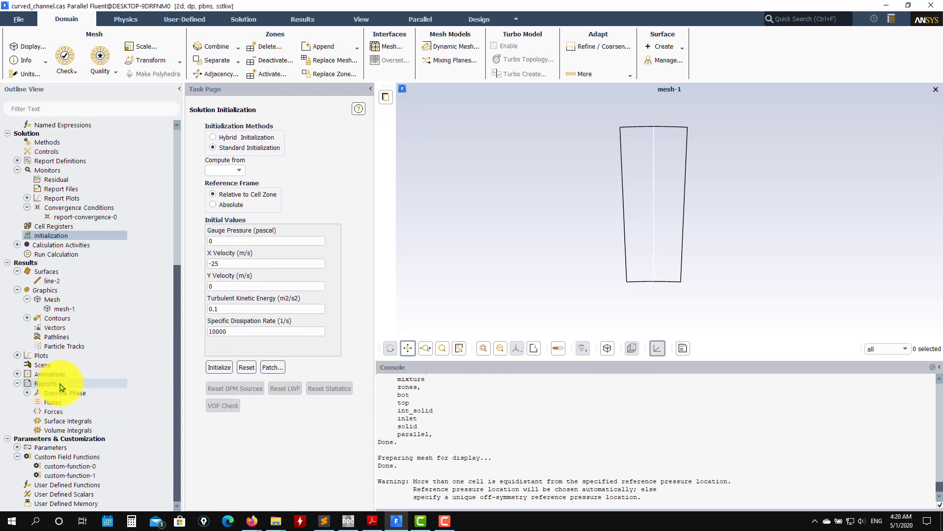
- Compute the area of the inlet surface with Surface Integrals, examine the result and close the dialog
{"action": "double_click", "coordinate": [75, 422]}
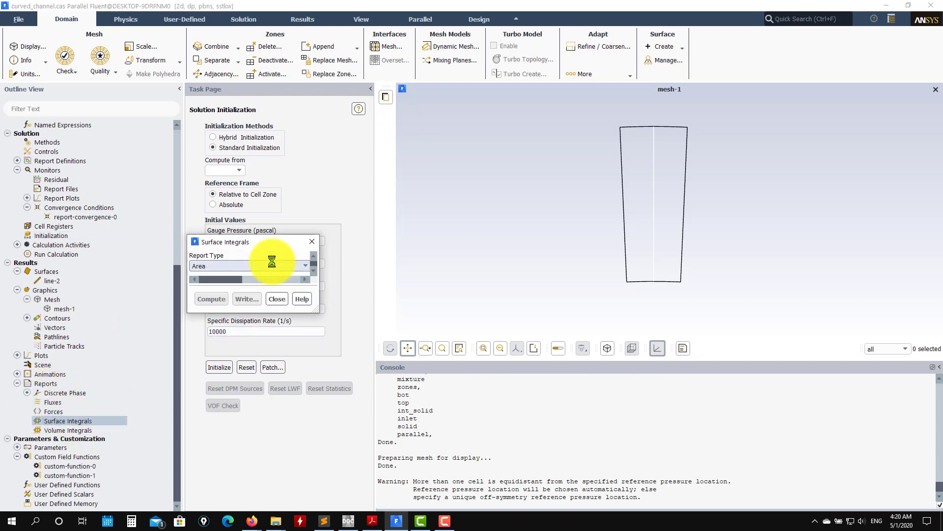
{"action": "left_click_drag", "start_coordinate": [260, 241], "coordinate": [148, 143]}
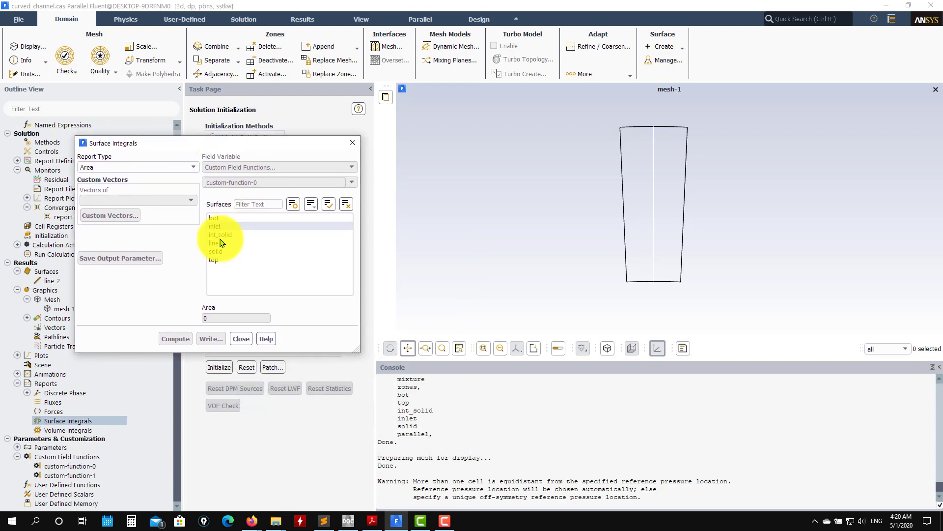
{"action": "left_click", "coordinate": [167, 338]}
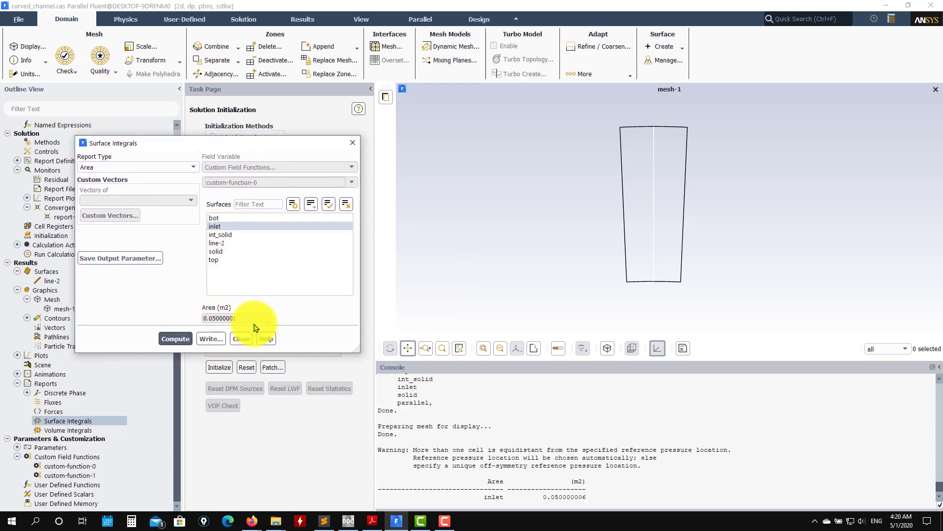
{"action": "left_click_drag", "start_coordinate": [250, 318], "coordinate": [186, 318]}
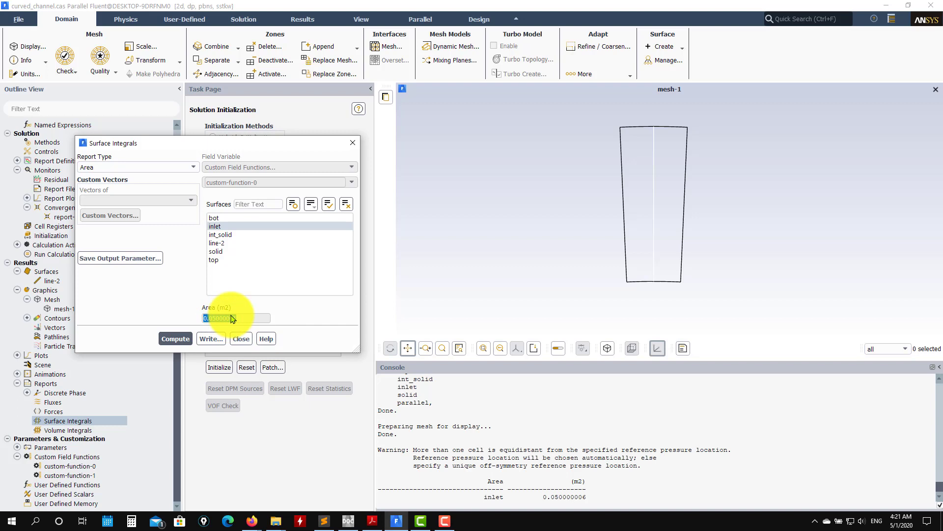
{"action": "left_click", "coordinate": [240, 338]}
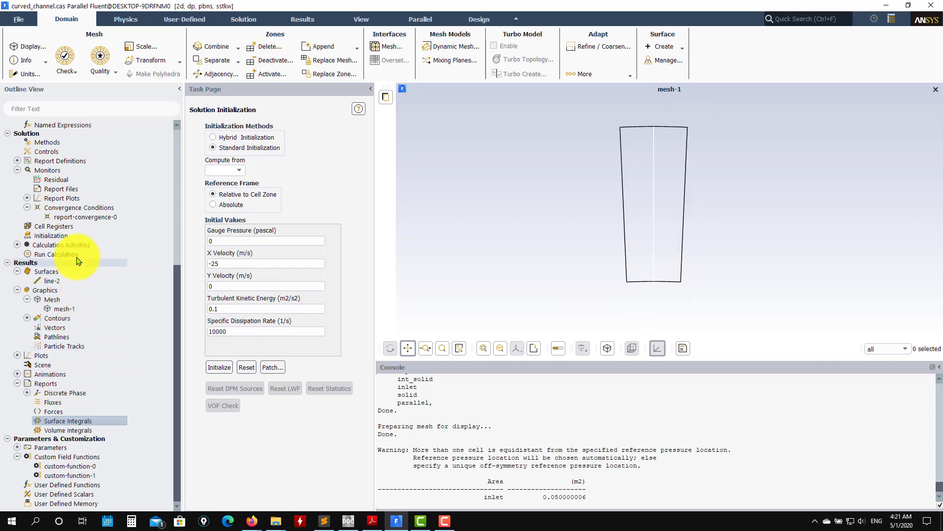
- Recheck the initial X velocity and Y velocity in the solution initialization settings
{"action": "left_click", "coordinate": [75, 236]}
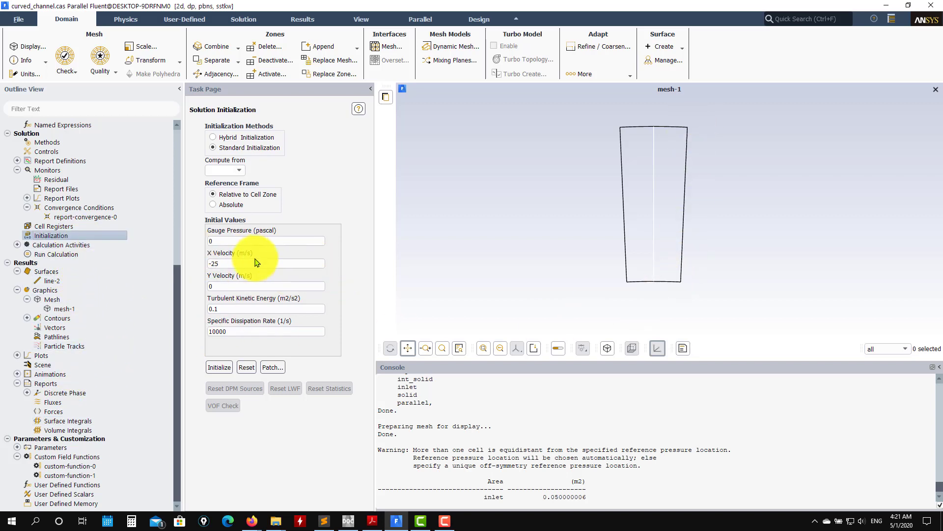
{"action": "left_click_drag", "start_coordinate": [256, 263], "coordinate": [189, 265]}
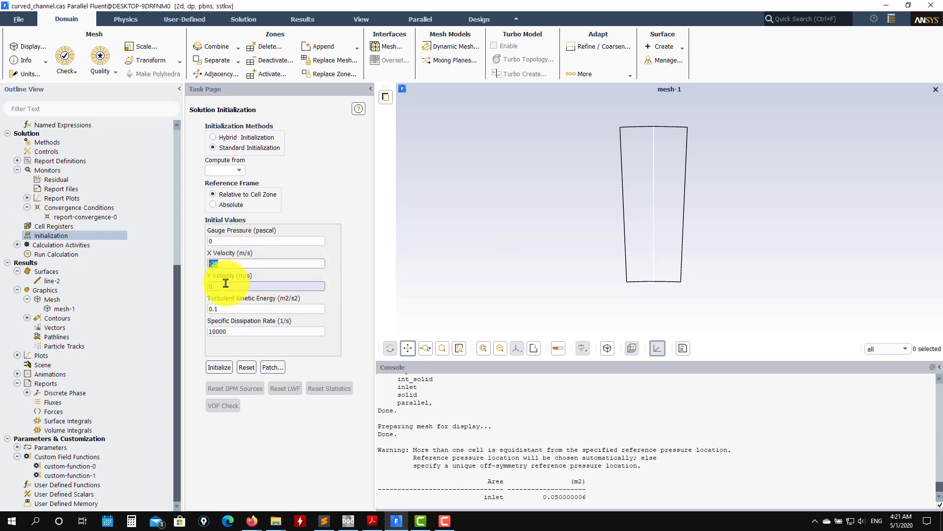
{"action": "left_click_drag", "start_coordinate": [223, 284], "coordinate": [198, 288]}
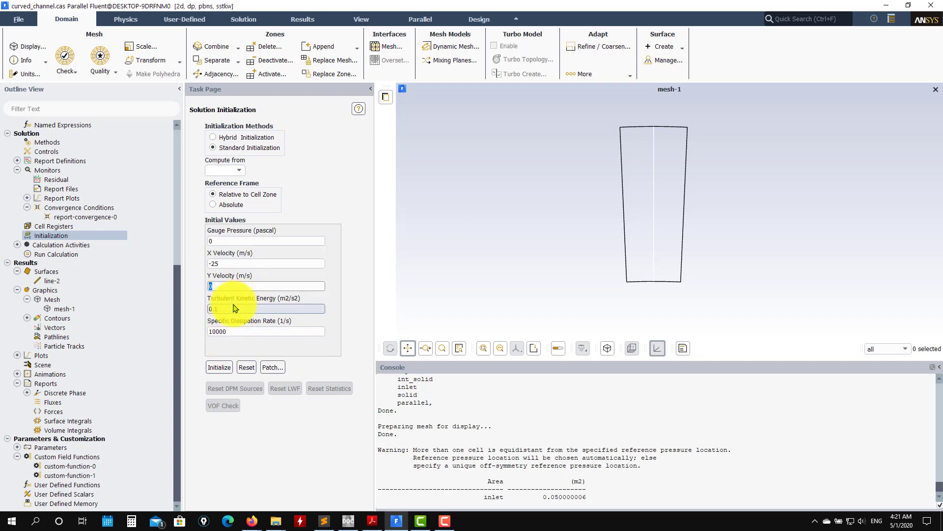
- Try 1 for the initial turbulent kinetic energy and specific dissipation rate, and restore them to 0.1 and 10000
{"action": "left_click_drag", "start_coordinate": [233, 308], "coordinate": [151, 303]}
{"action": "type", "text": "1"}
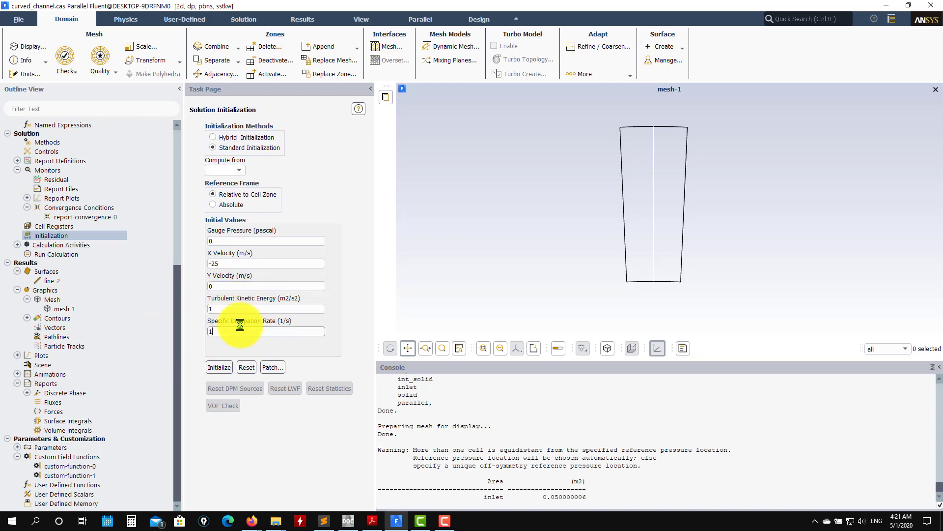
{"action": "left_click_drag", "start_coordinate": [160, 296], "coordinate": [124, 294]}
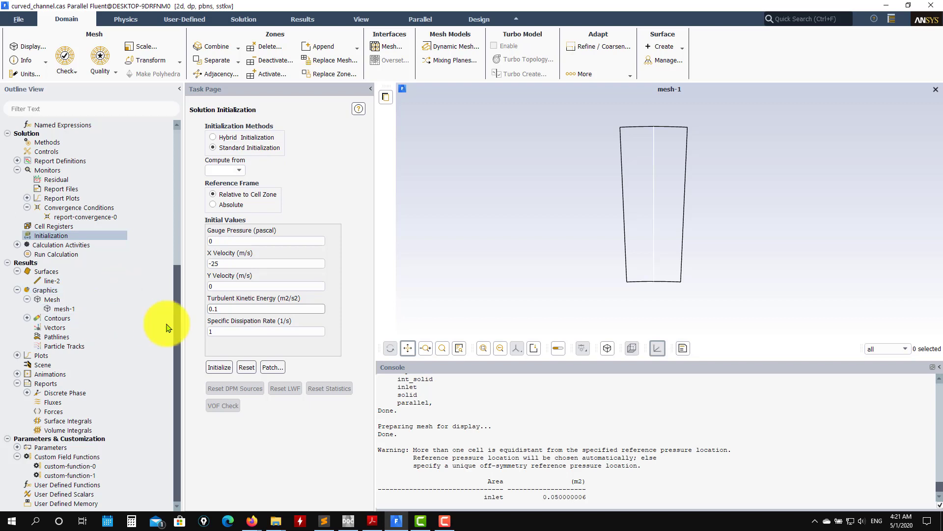
{"action": "double_click", "coordinate": [231, 331]}
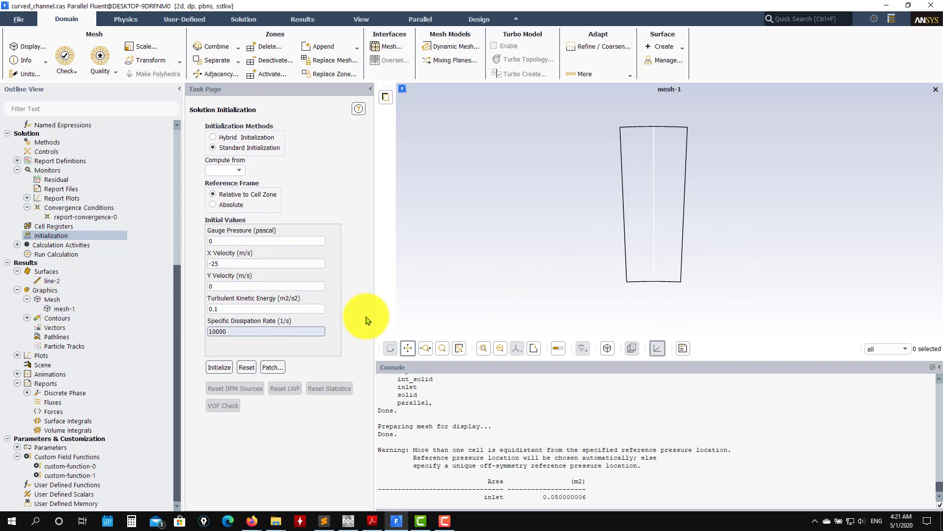
{"action": "left_click_drag", "start_coordinate": [232, 330], "coordinate": [189, 331]}
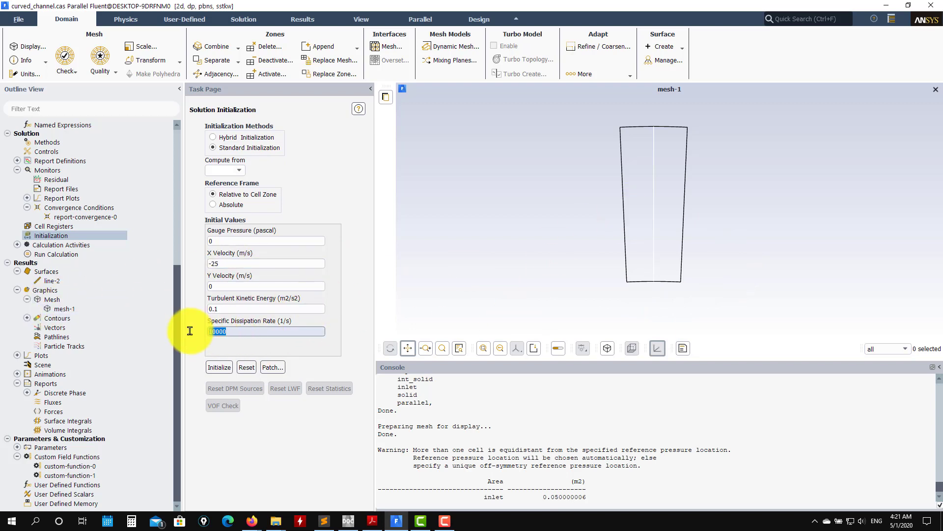
- Display mesh-1 with all surfaces selected and examine the near-wall cells along the channel's lower wall
{"action": "double_click", "coordinate": [61, 310]}
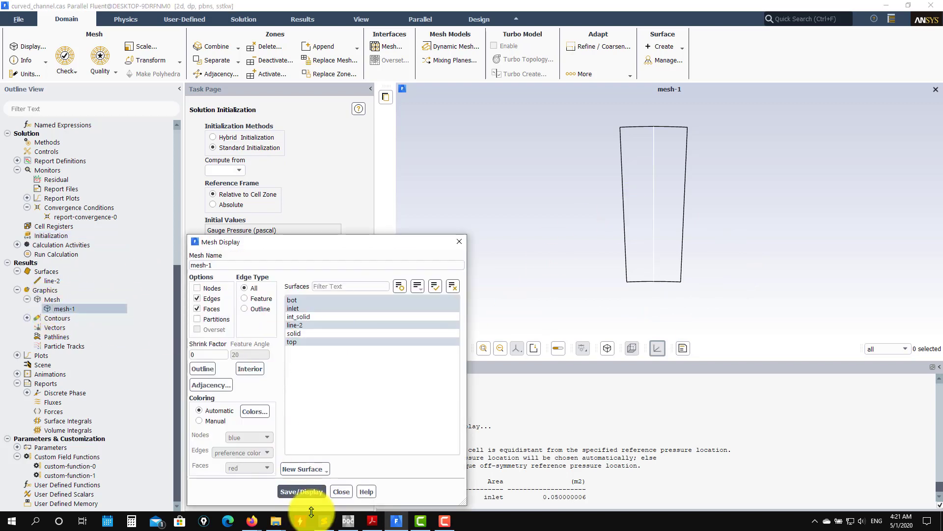
{"action": "left_click", "coordinate": [316, 490]}
{"action": "left_click", "coordinate": [438, 286]}
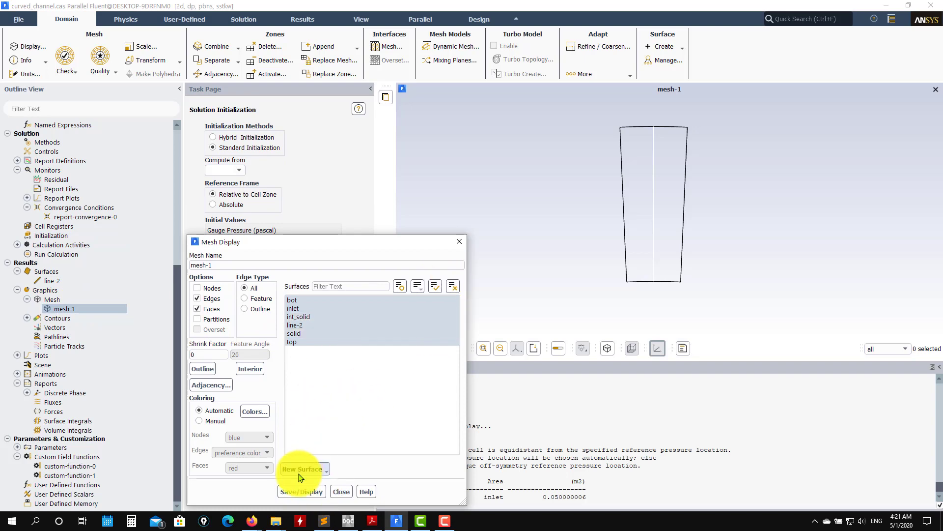
{"action": "left_click", "coordinate": [301, 490]}
{"action": "scroll", "coordinate": [643, 292], "scroll_direction": "up", "scroll_amount": 5}
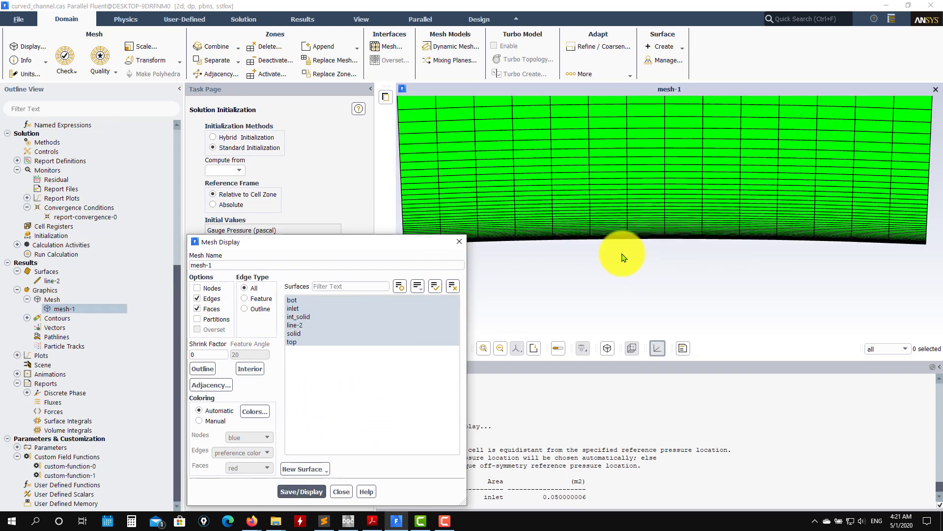
- Close the mesh display settings and initialize the solution with the standard initial values
{"action": "left_click", "coordinate": [342, 492]}
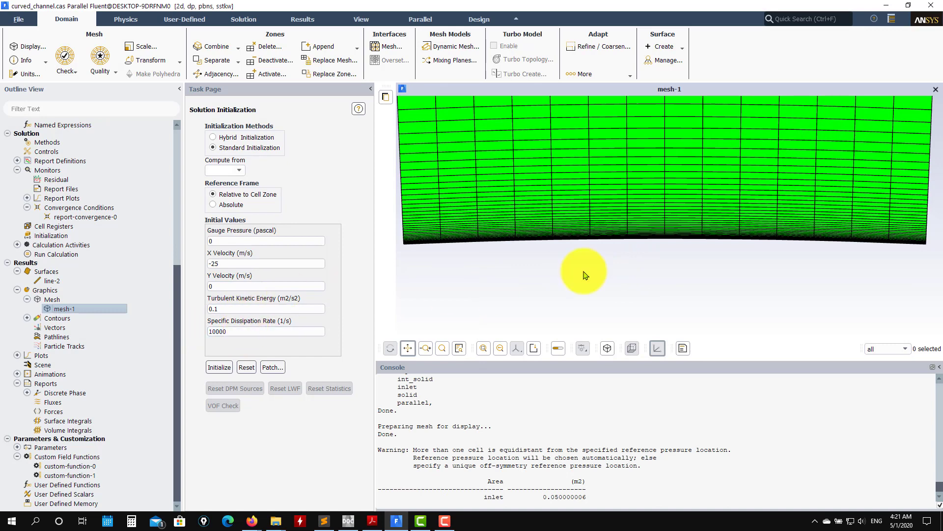
{"action": "scroll", "coordinate": [600, 253], "scroll_direction": "down", "scroll_amount": 4}
{"action": "scroll", "coordinate": [624, 236], "scroll_direction": "down", "scroll_amount": 2}
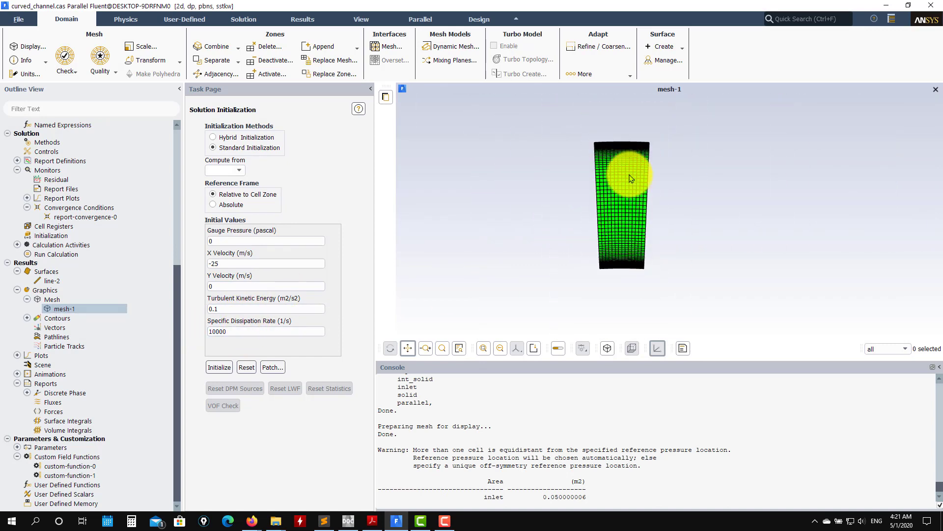
{"action": "scroll", "coordinate": [626, 172], "scroll_direction": "up", "scroll_amount": 1}
{"action": "left_click", "coordinate": [219, 368]}
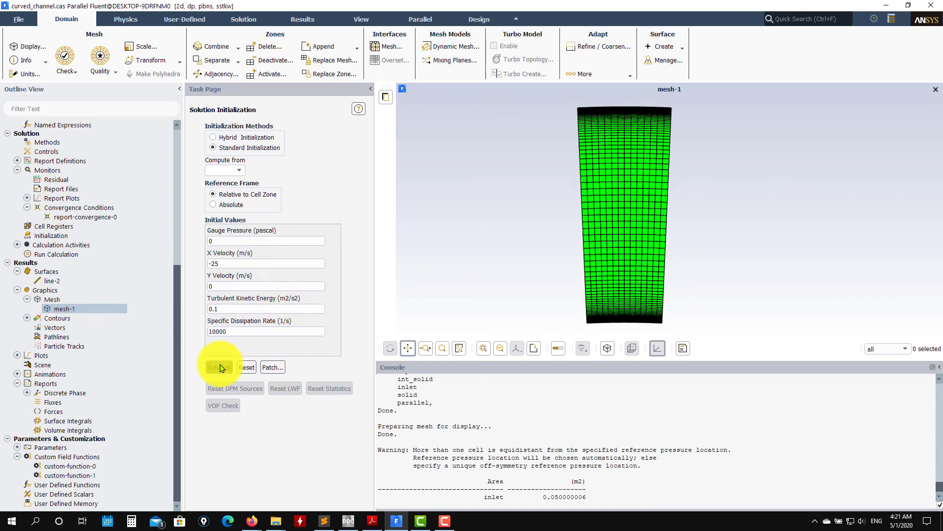
{"action": "left_click", "coordinate": [509, 276]}
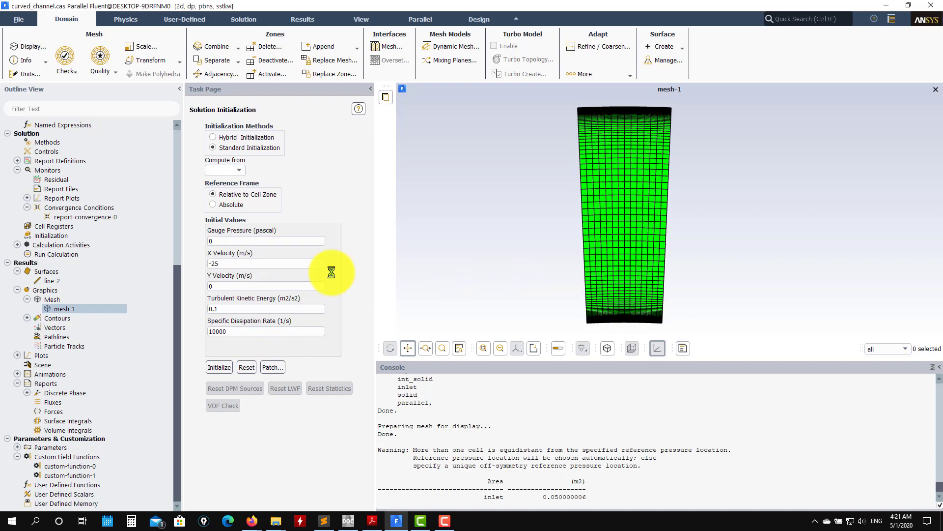
{"action": "left_click", "coordinate": [18, 19]}
{"action": "mouse_move", "coordinate": [40, 44]}
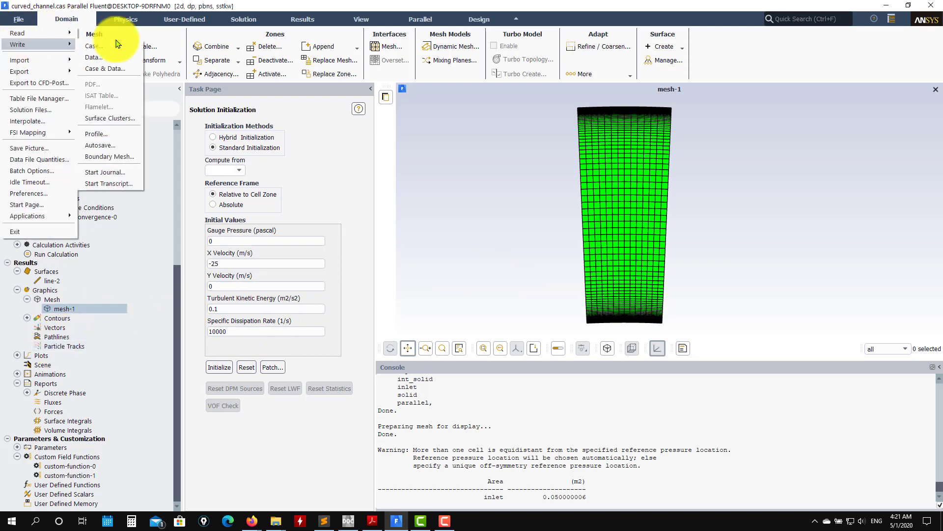
{"action": "left_click", "coordinate": [565, 218]}
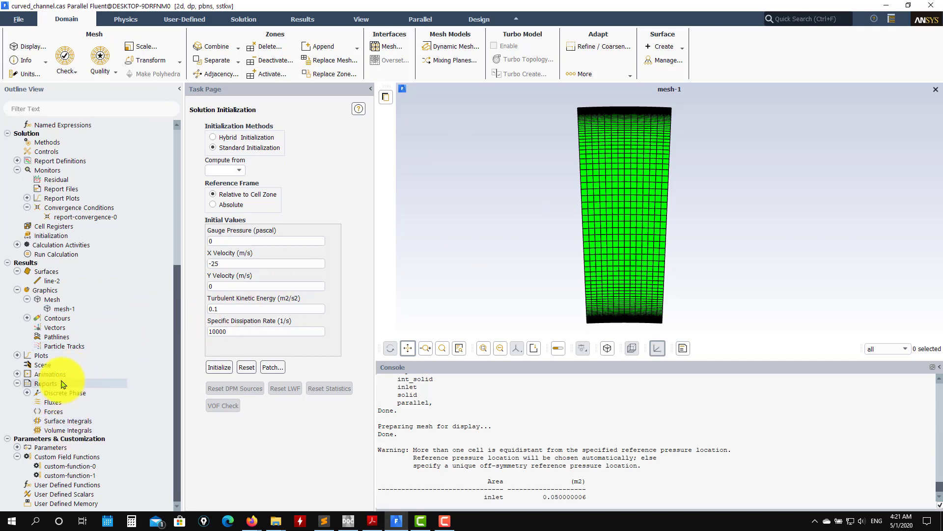
- Set the pseudo transient time scale factor to 1 in the run calculation settings
{"action": "left_click", "coordinate": [68, 256]}
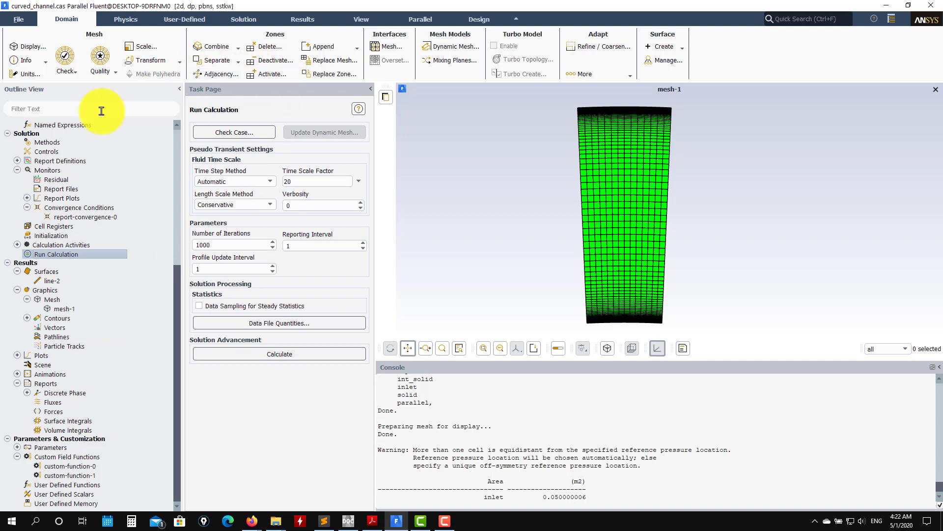
{"action": "double_click", "coordinate": [212, 246]}
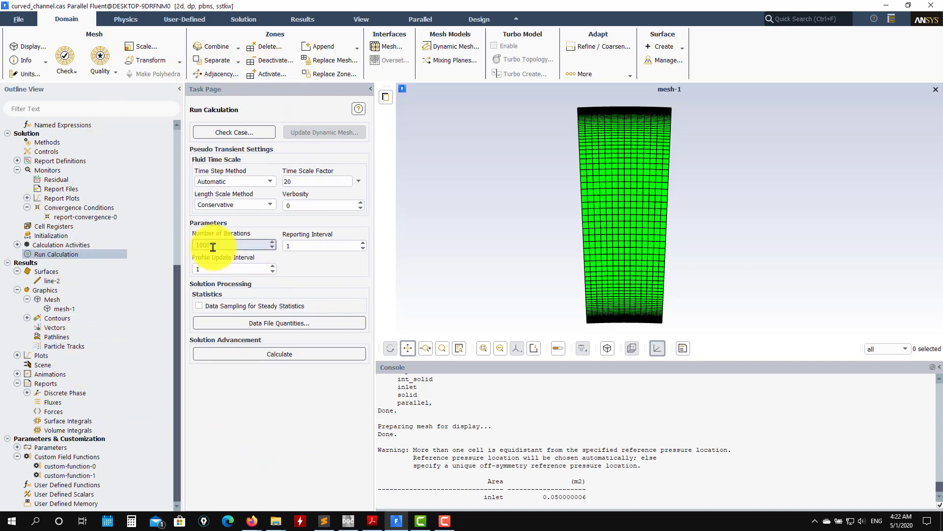
{"action": "left_click", "coordinate": [311, 180]}
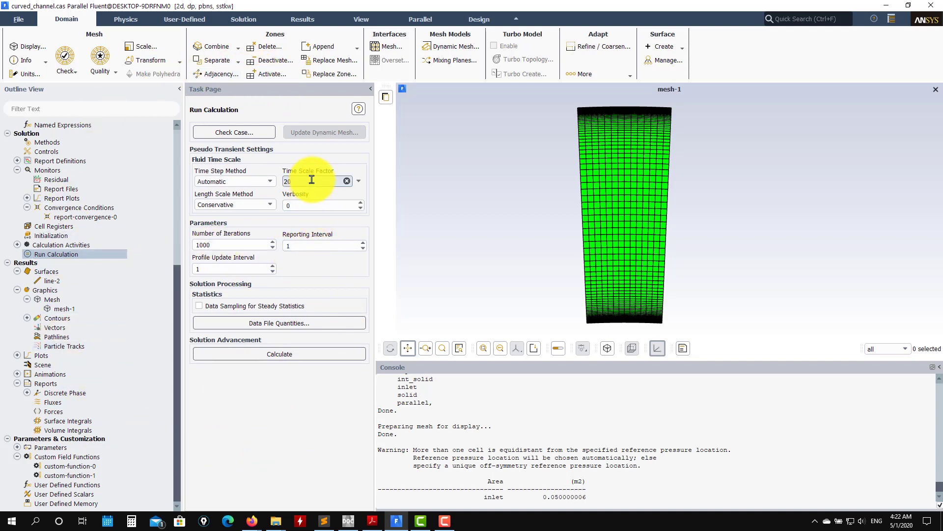
{"action": "key", "text": "BackSpace"}
{"action": "key", "text": "BackSpace"}
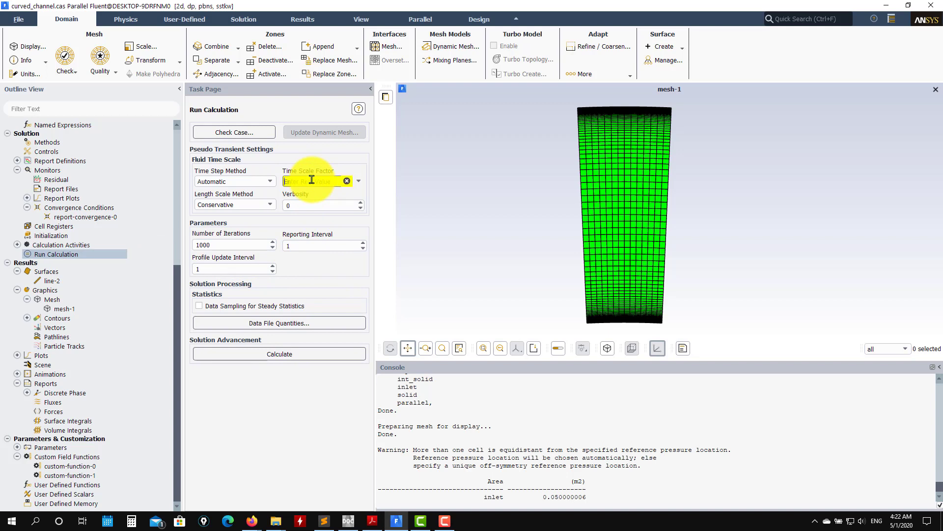
{"action": "type", "text": "1"}
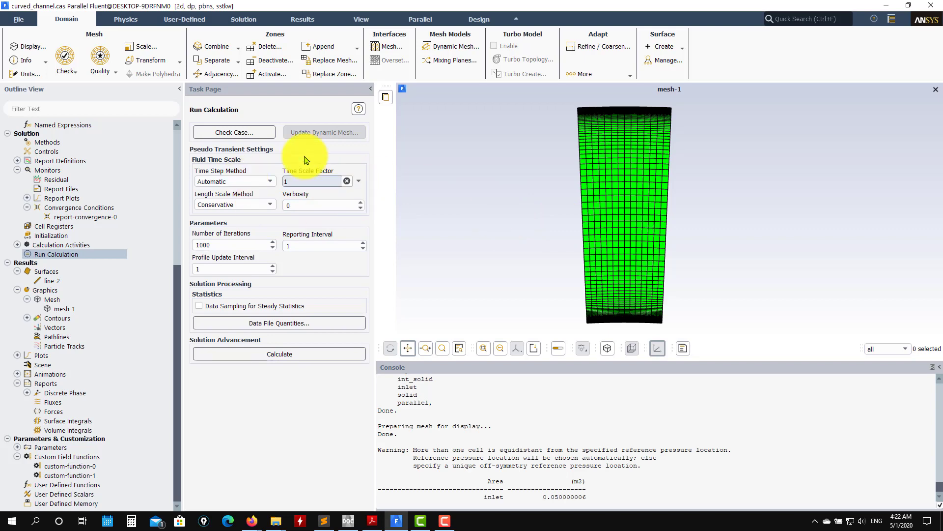
- Examine the mesh in the channel's core and the thin cell layers along its lower wall
{"action": "scroll", "coordinate": [602, 225], "scroll_direction": "up", "scroll_amount": 5}
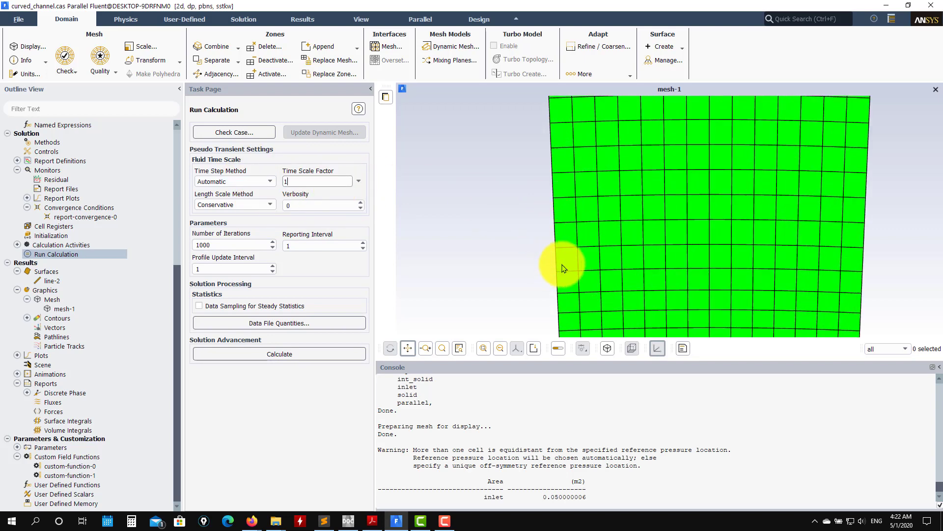
{"action": "scroll", "coordinate": [564, 273], "scroll_direction": "down", "scroll_amount": 5}
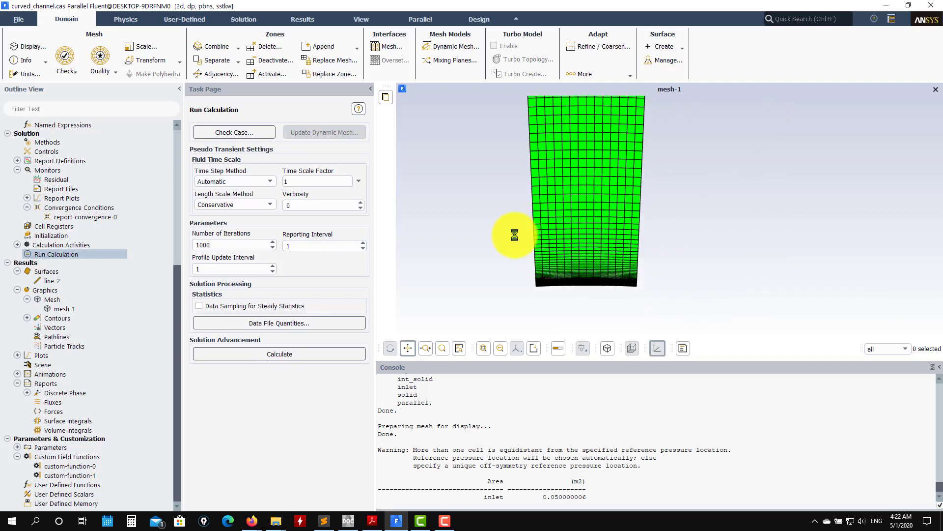
{"action": "scroll", "coordinate": [514, 271], "scroll_direction": "up", "scroll_amount": 5}
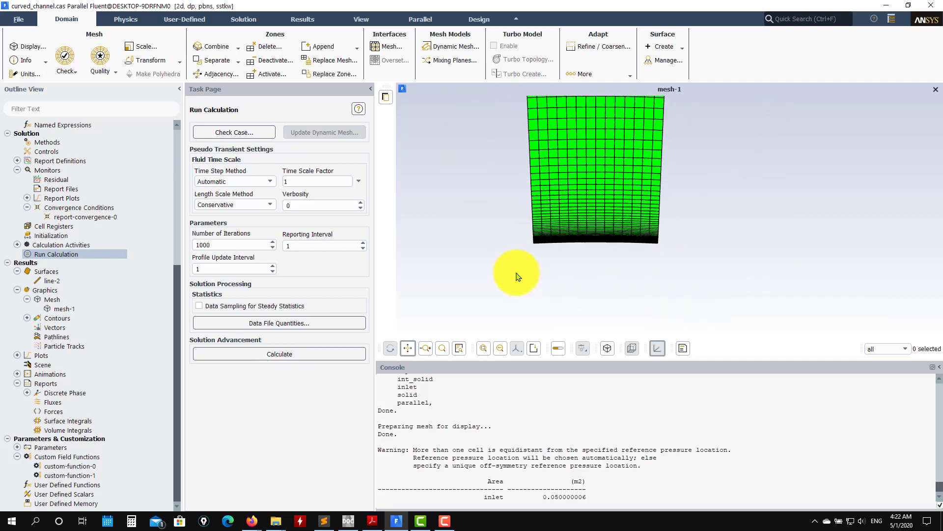
{"action": "scroll", "coordinate": [596, 210], "scroll_direction": "up", "scroll_amount": 4}
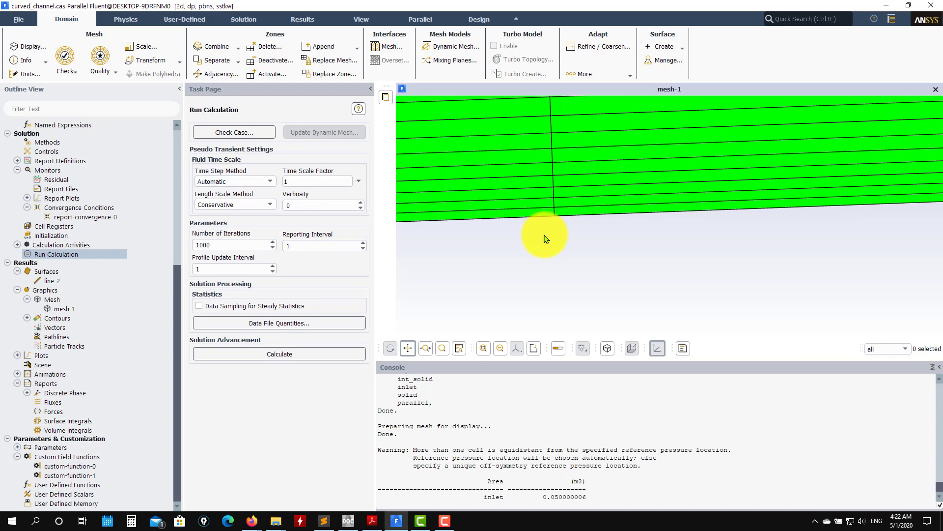
{"action": "scroll", "coordinate": [550, 235], "scroll_direction": "down", "scroll_amount": 4}
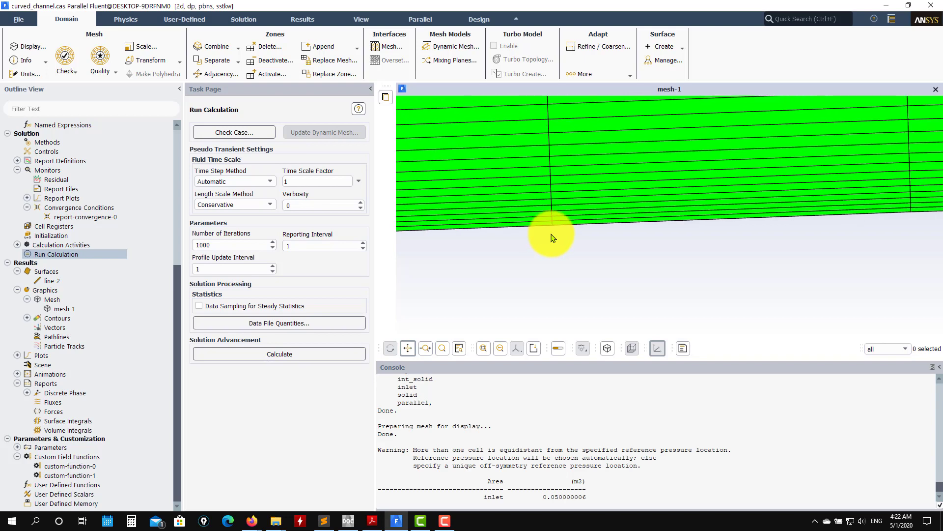
{"action": "scroll", "coordinate": [553, 230], "scroll_direction": "down", "scroll_amount": 6}
{"action": "left_click_drag", "start_coordinate": [566, 150], "coordinate": [566, 271]}
{"action": "scroll", "coordinate": [566, 274], "scroll_direction": "down", "scroll_amount": 4}
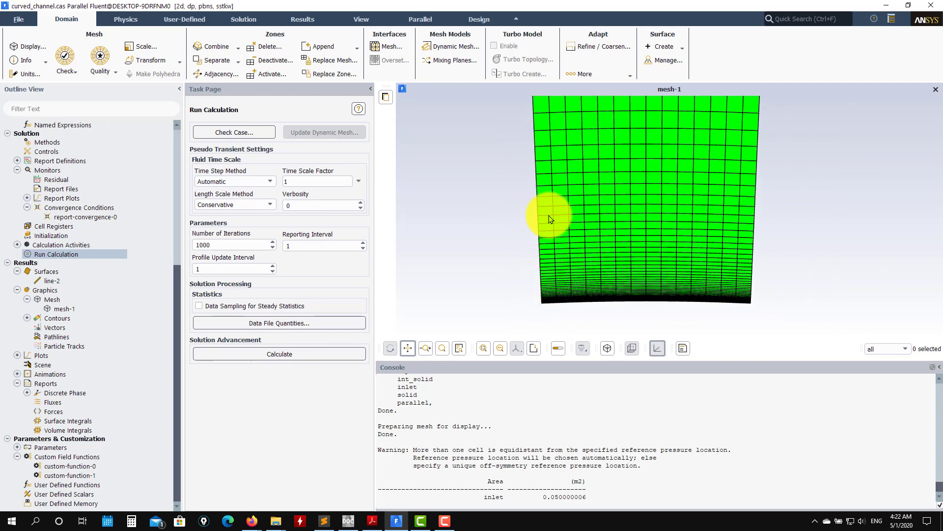
{"action": "scroll", "coordinate": [551, 168], "scroll_direction": "down", "scroll_amount": 2}
{"action": "left_click_drag", "start_coordinate": [558, 120], "coordinate": [564, 203]}
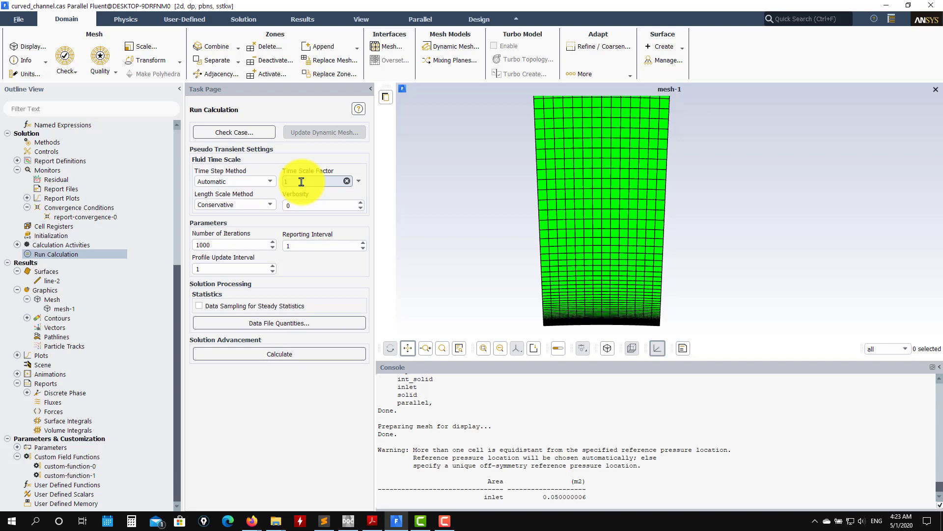
- Examine the cells in the upper half of the channel and the mesh of the whole channel
{"action": "left_click_drag", "start_coordinate": [521, 169], "coordinate": [564, 170]}
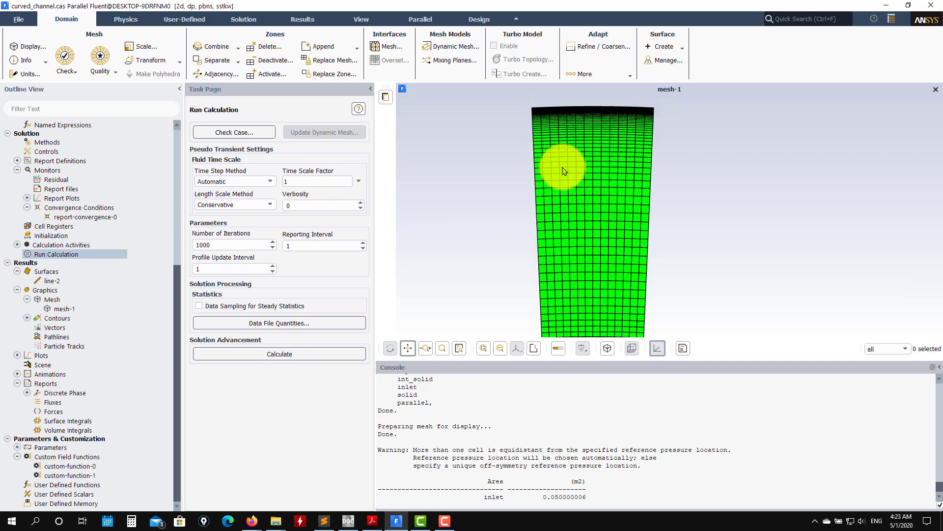
{"action": "scroll", "coordinate": [547, 246], "scroll_direction": "up", "scroll_amount": 5}
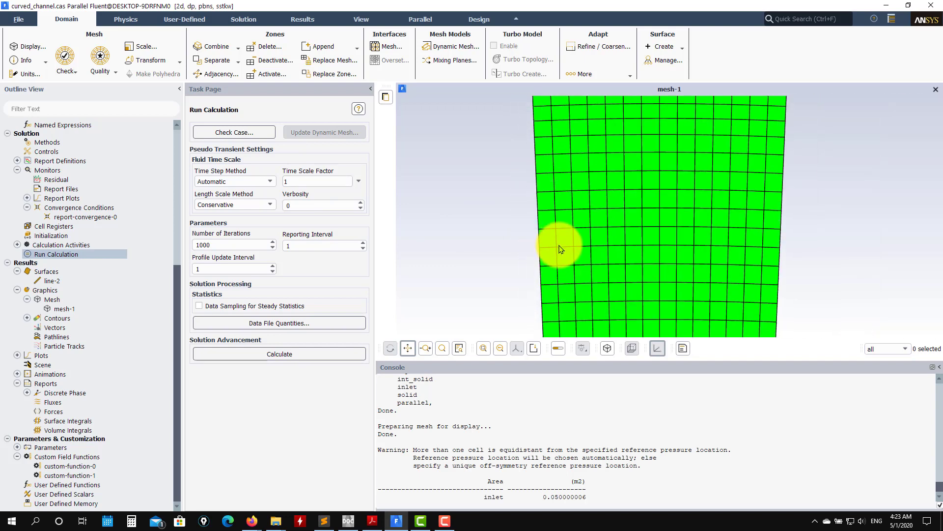
{"action": "scroll", "coordinate": [570, 248], "scroll_direction": "down", "scroll_amount": 3}
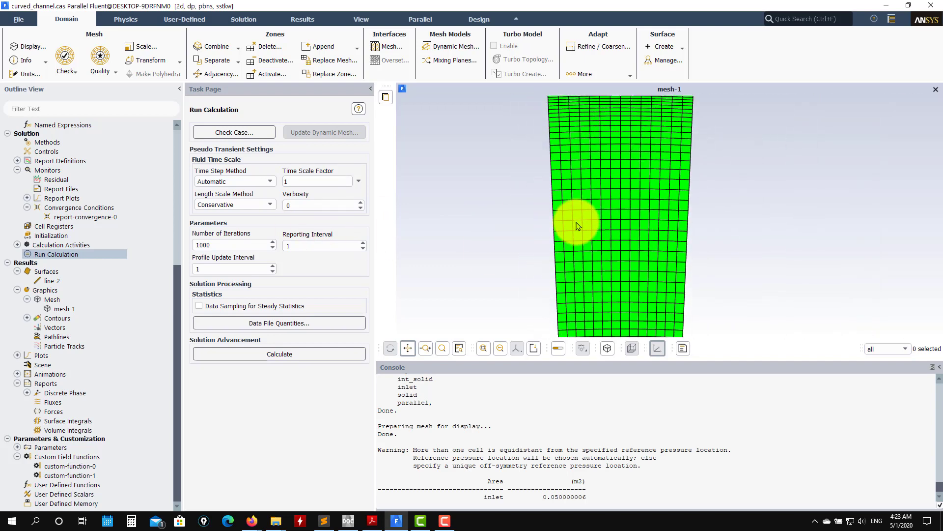
{"action": "scroll", "coordinate": [574, 224], "scroll_direction": "down", "scroll_amount": 5}
{"action": "left_click_drag", "start_coordinate": [598, 208], "coordinate": [697, 194]}
{"action": "scroll", "coordinate": [609, 202], "scroll_direction": "up", "scroll_amount": 2}
{"action": "scroll", "coordinate": [609, 205], "scroll_direction": "down", "scroll_amount": 1}
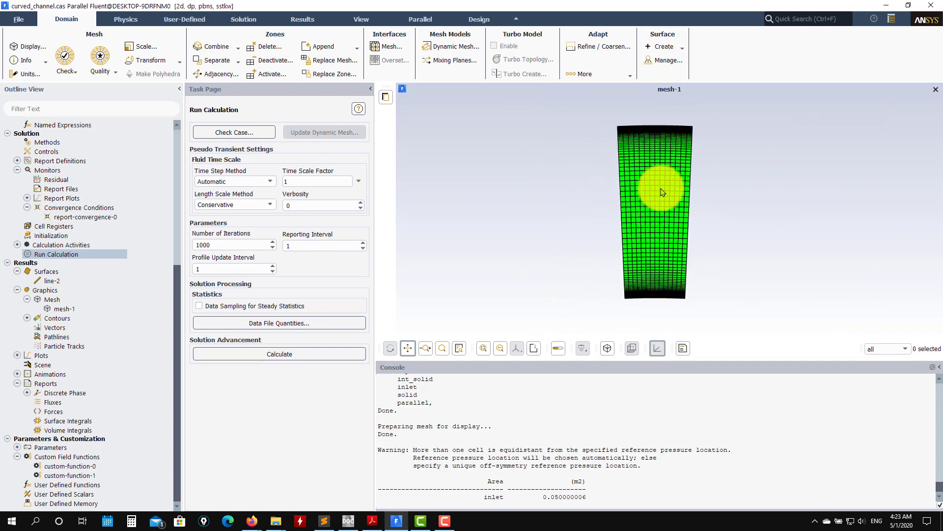
{"action": "scroll", "coordinate": [662, 192], "scroll_direction": "up", "scroll_amount": 2}
- Start the 1000-iteration calculation and monitor the average x-velocity, mass flow, y-plus and residual plots
{"action": "left_click", "coordinate": [269, 354]}
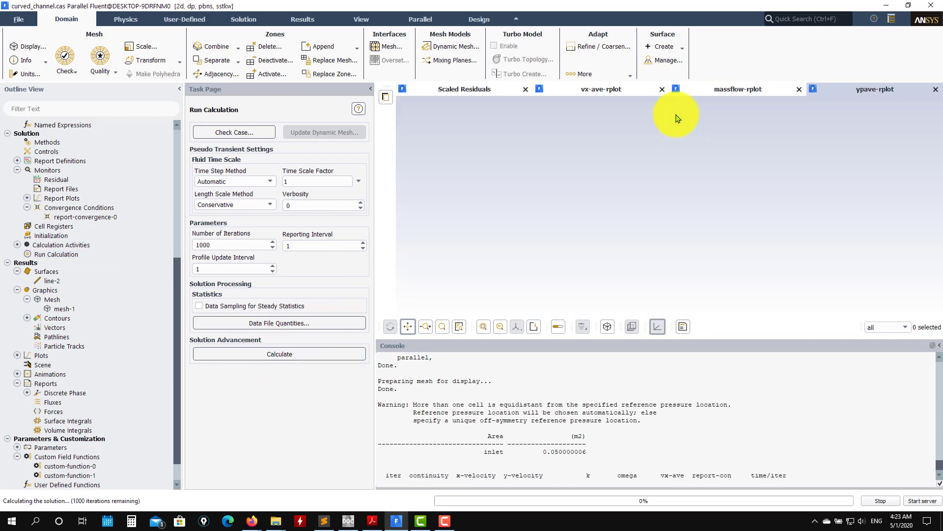
{"action": "left_click", "coordinate": [597, 88]}
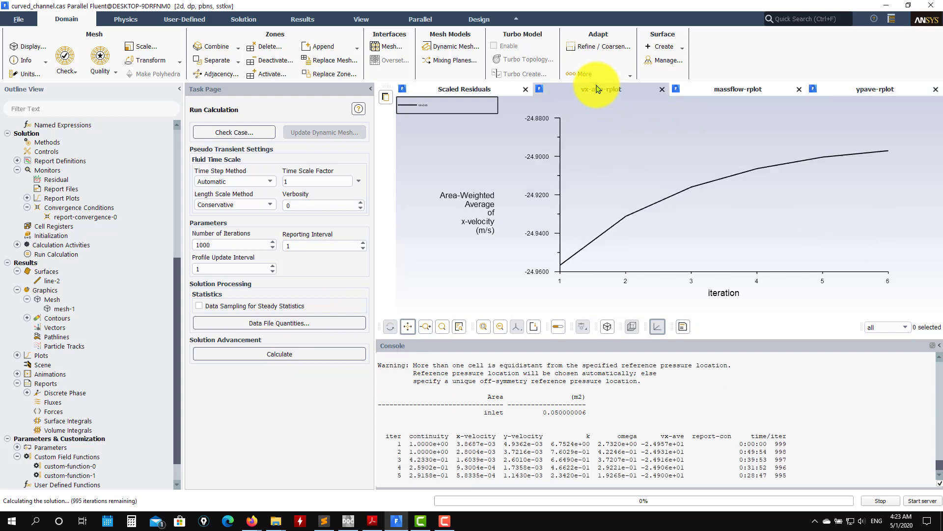
{"action": "left_click", "coordinate": [753, 90]}
{"action": "left_click", "coordinate": [875, 94]}
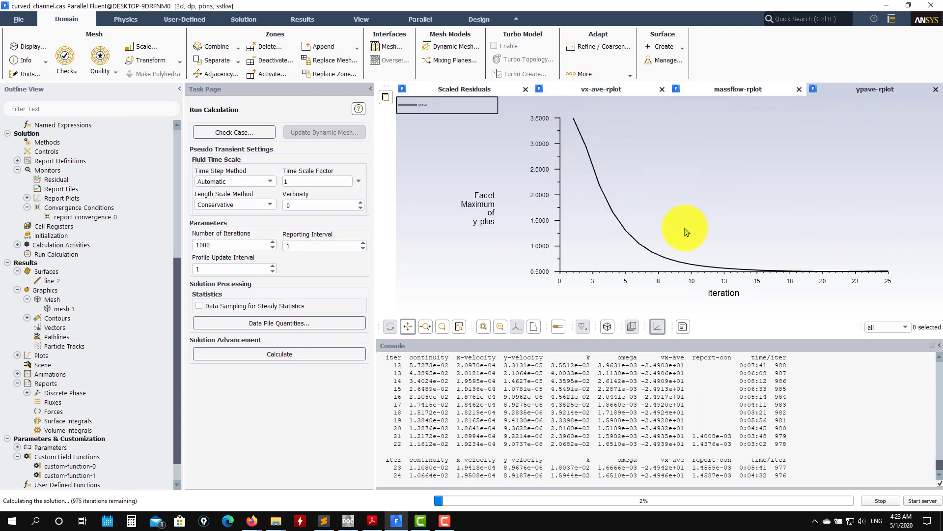
{"action": "left_click", "coordinate": [609, 89]}
{"action": "left_click", "coordinate": [474, 89]}
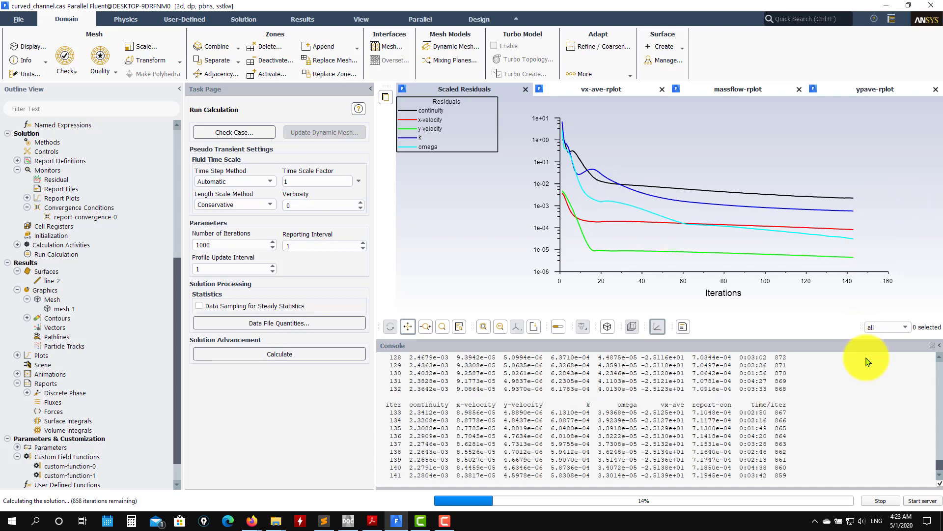
- Interrupt the calculation and resume it with a time scale factor of 5, monitoring the mass flow, y-plus, average x-velocity and residual plots
{"action": "left_click", "coordinate": [882, 503]}
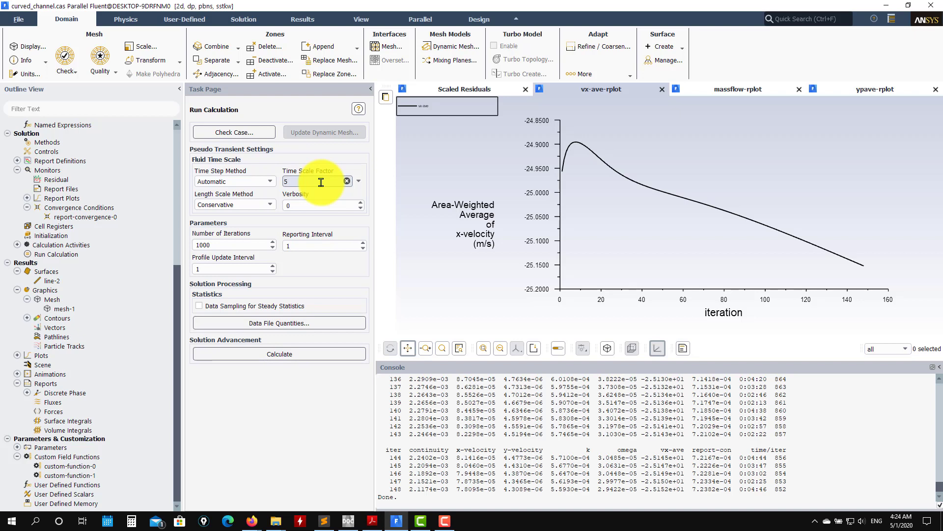
{"action": "left_click", "coordinate": [304, 354]}
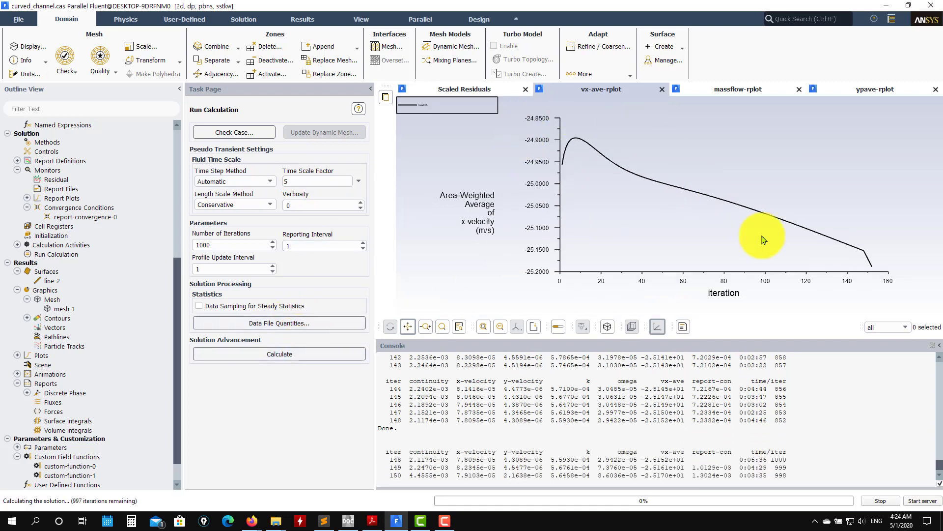
{"action": "left_click", "coordinate": [747, 90]}
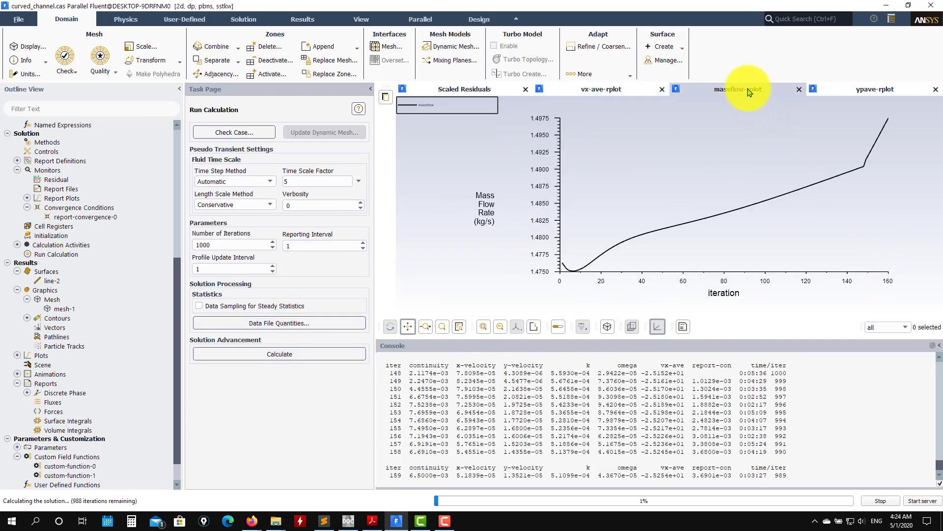
{"action": "left_click", "coordinate": [875, 91]}
{"action": "left_click", "coordinate": [765, 93]}
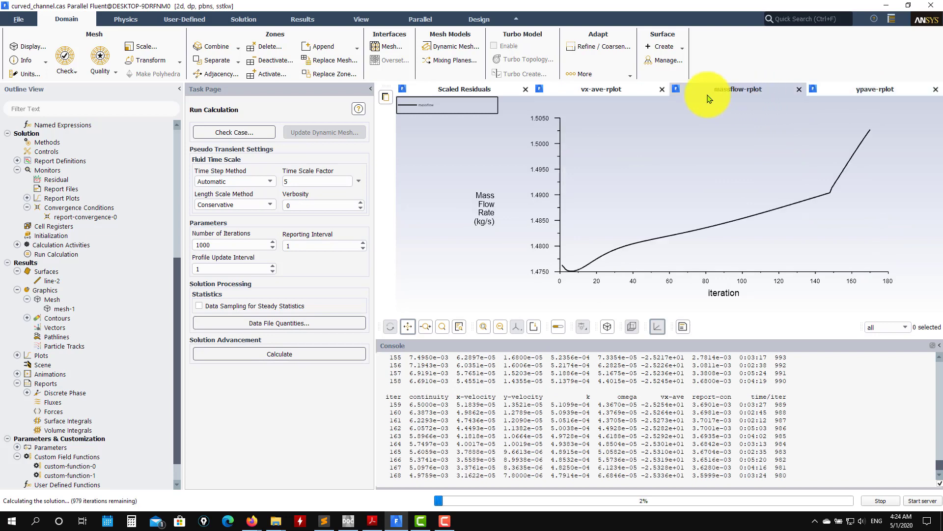
{"action": "left_click", "coordinate": [589, 93]}
{"action": "left_click", "coordinate": [462, 89]}
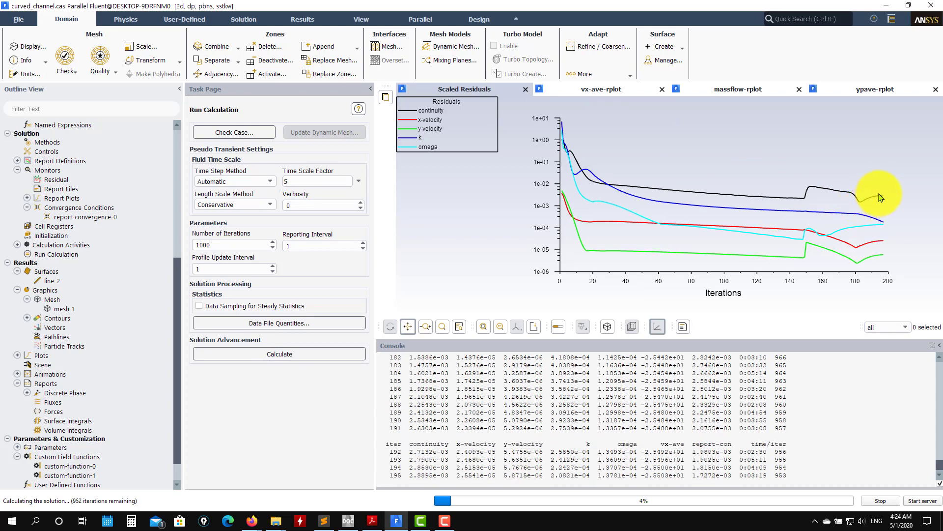
{"action": "left_click", "coordinate": [727, 93]}
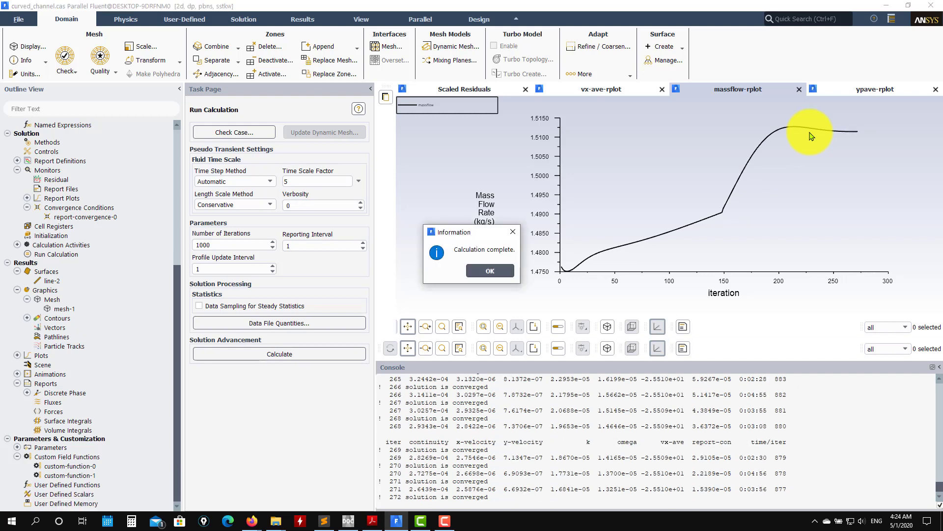
- Dismiss the calculation notice and review the average x-velocity and scaled residual histories
{"action": "left_click", "coordinate": [490, 270]}
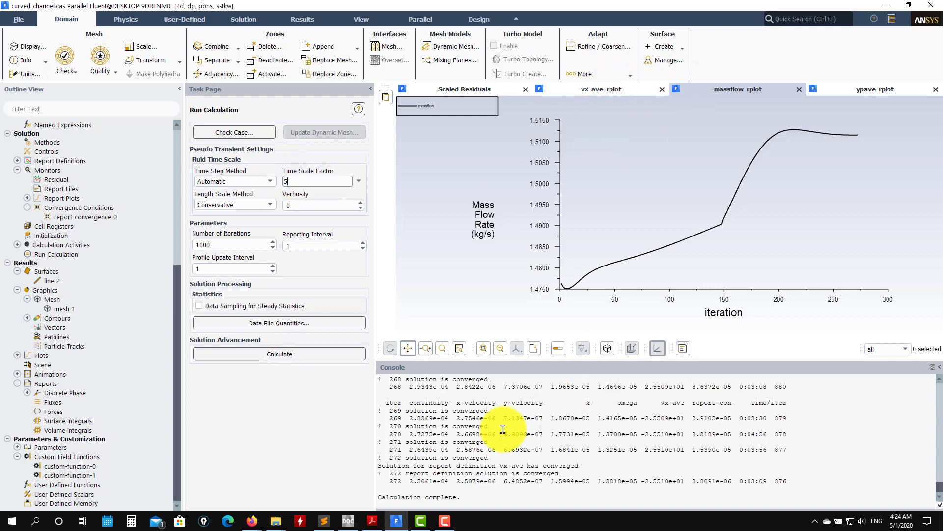
{"action": "left_click", "coordinate": [587, 88]}
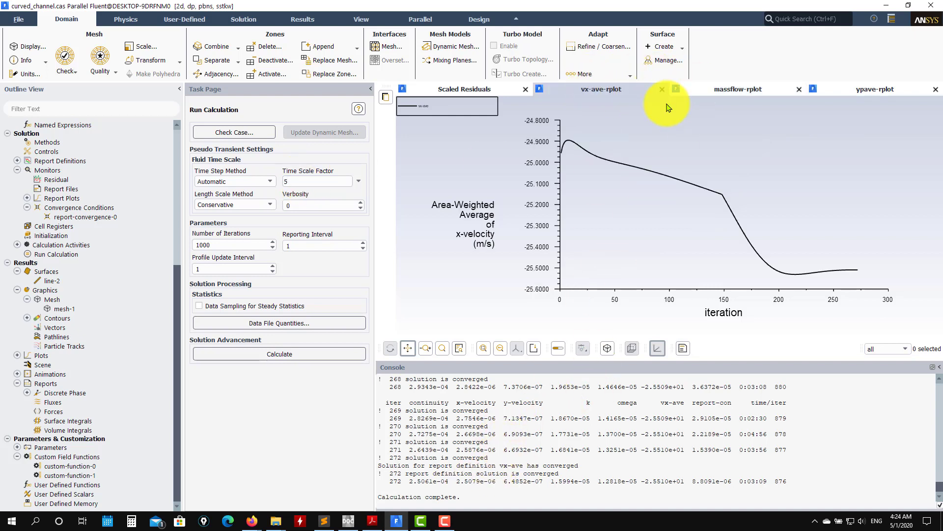
{"action": "left_click", "coordinate": [479, 88]}
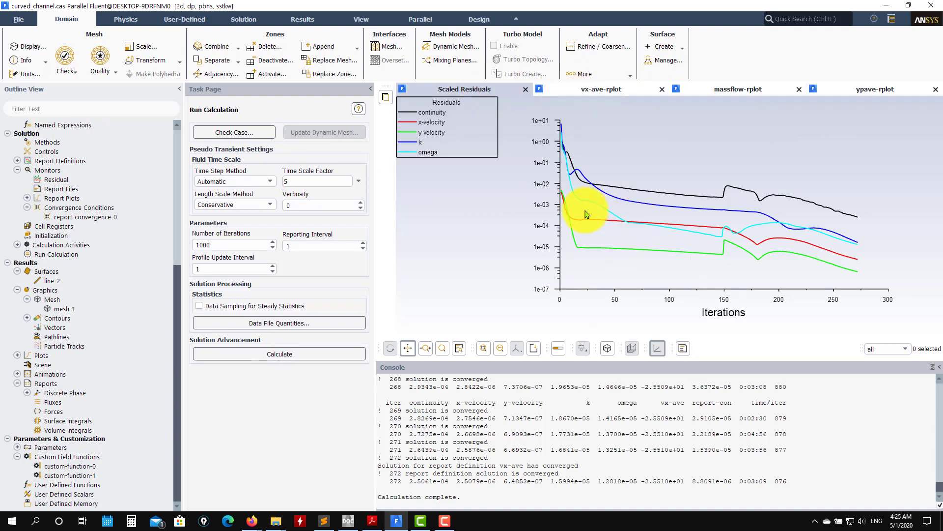
- Review the mass flow and y-plus plots, the report-convergence-0 condition settings, and the scaled residuals
{"action": "left_click", "coordinate": [723, 89]}
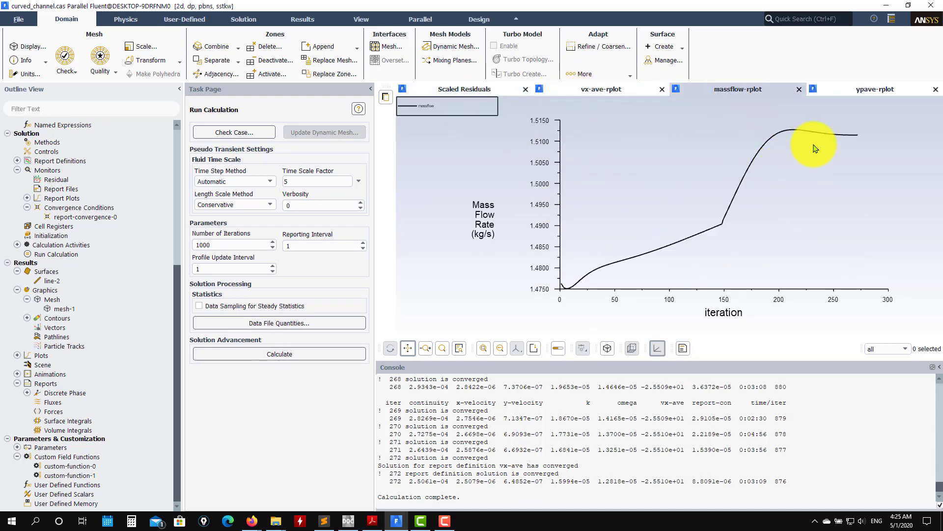
{"action": "left_click", "coordinate": [876, 89]}
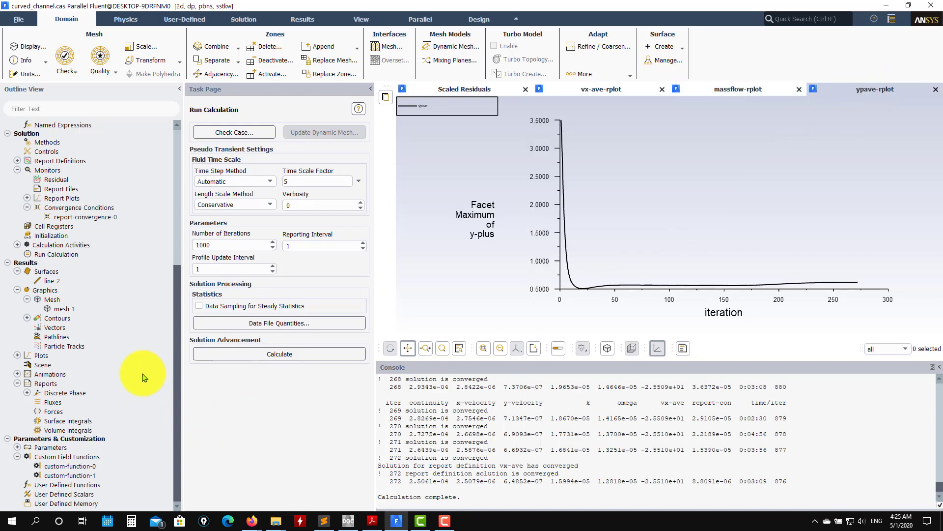
{"action": "left_click", "coordinate": [18, 245]}
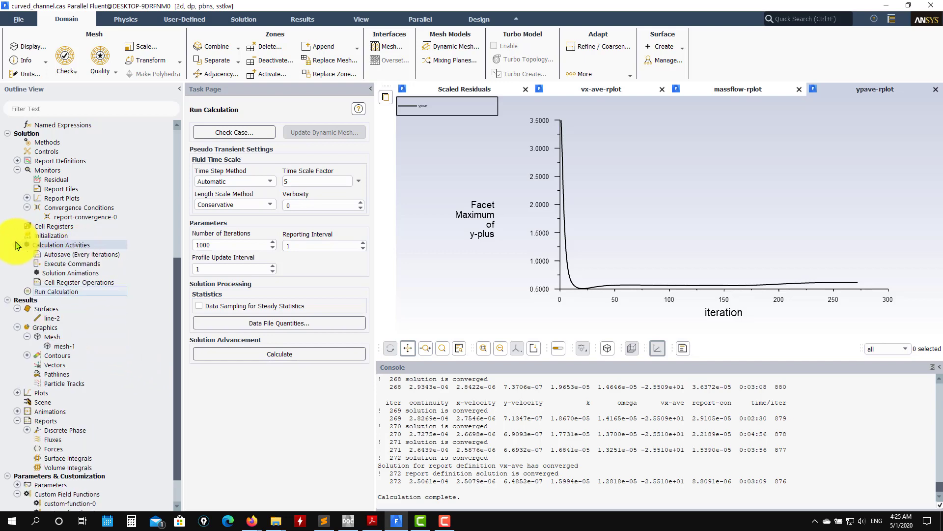
{"action": "left_click", "coordinate": [102, 217]}
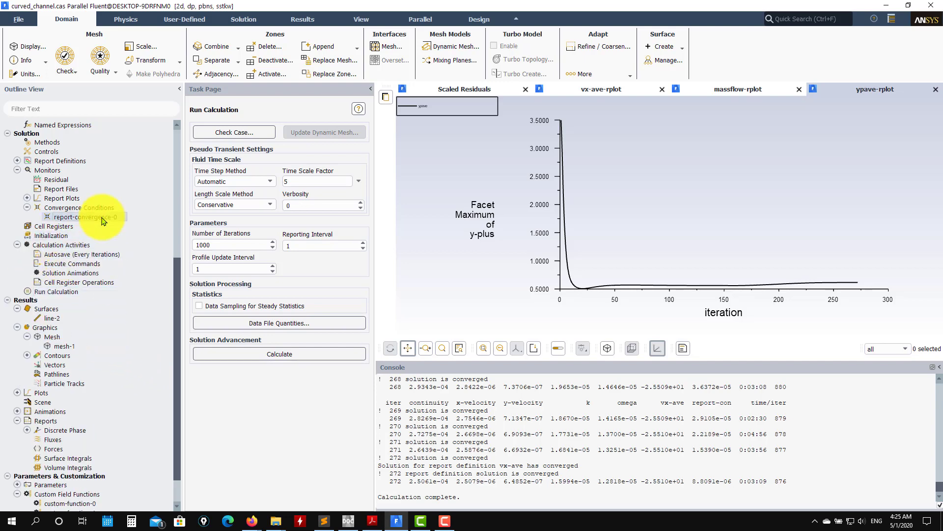
{"action": "double_click", "coordinate": [102, 219]}
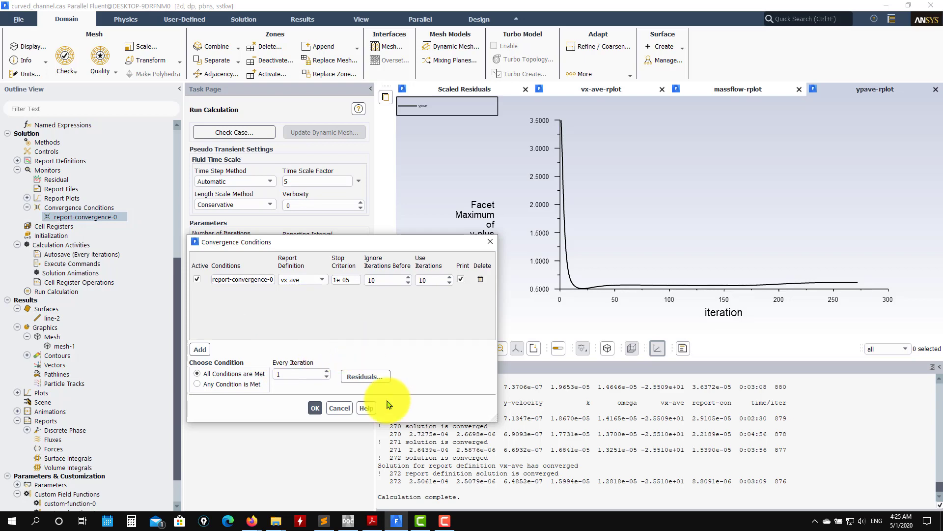
{"action": "left_click", "coordinate": [338, 407]}
{"action": "left_click", "coordinate": [458, 87]}
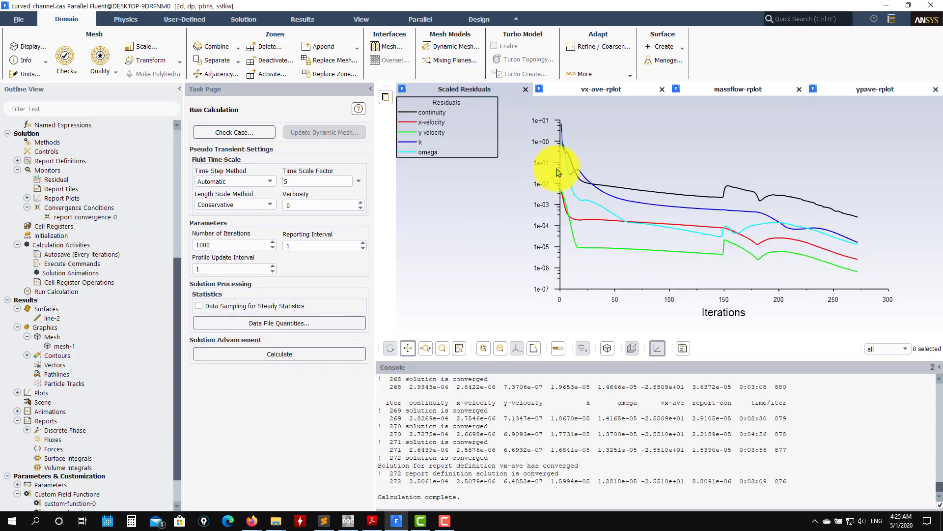
- Set the absolute convergence criterion of the continuity residual to 0.0001
{"action": "double_click", "coordinate": [56, 180]}
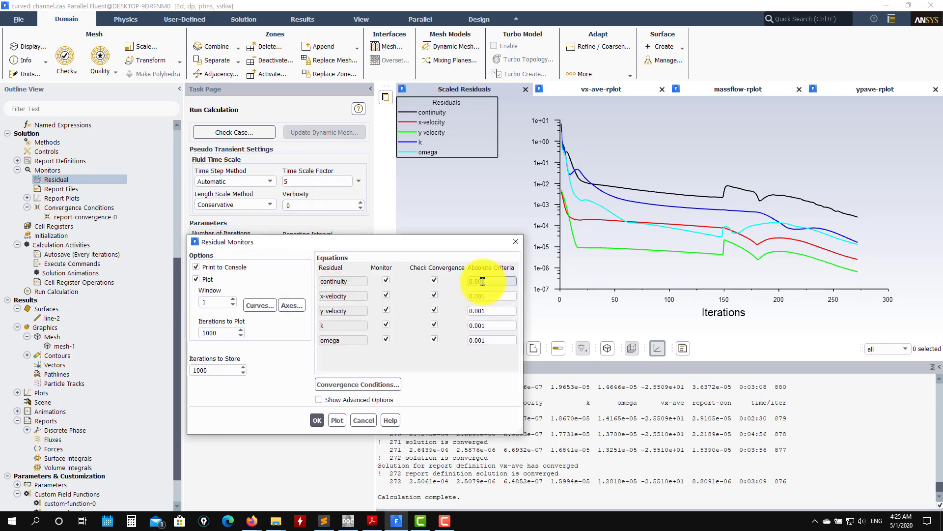
{"action": "left_click", "coordinate": [481, 282]}
{"action": "type", "text": "0"}
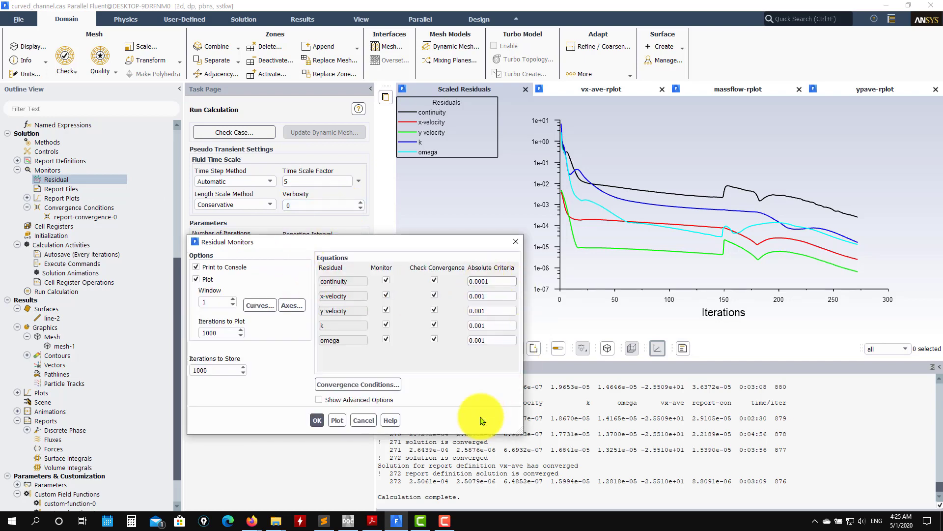
{"action": "left_click", "coordinate": [317, 421]}
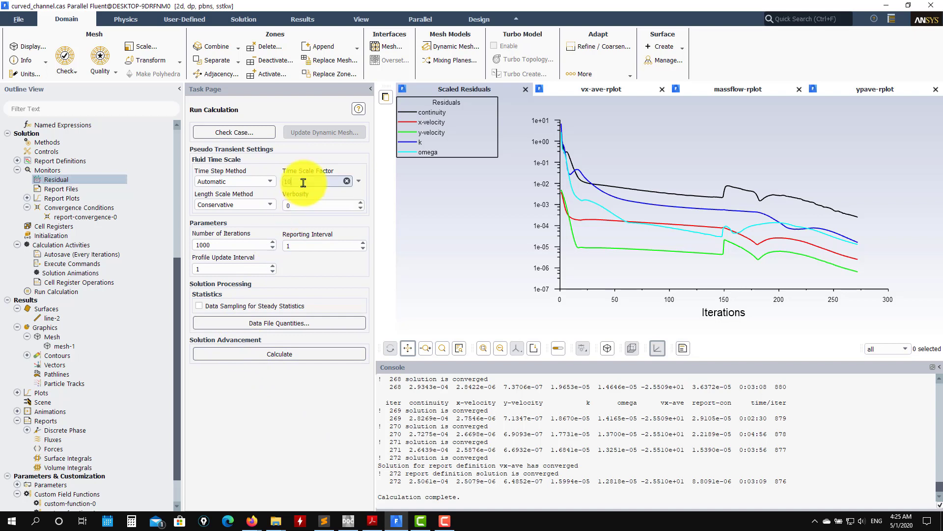
- Run the calculation with a time scale factor of 10, checking the y-plus, mass flow, x-velocity and residual plots
{"action": "left_click", "coordinate": [249, 352]}
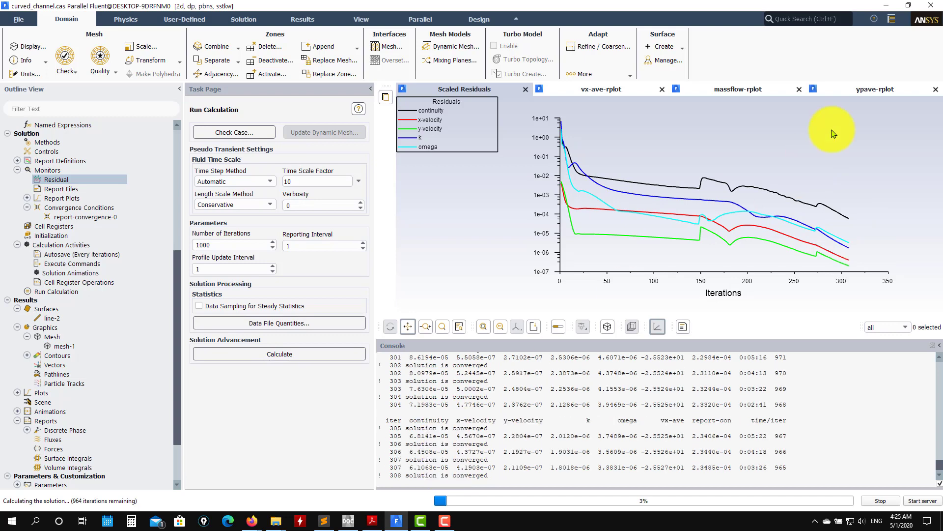
{"action": "left_click", "coordinate": [865, 89]}
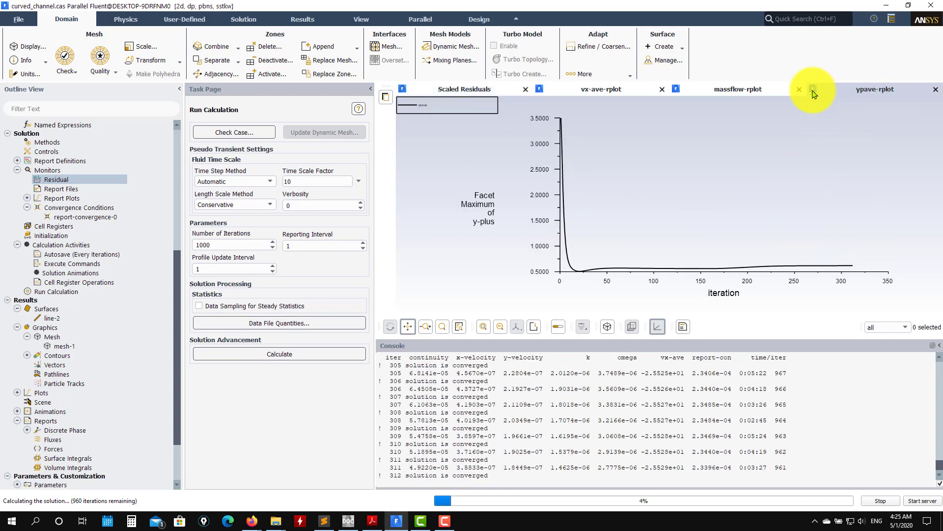
{"action": "left_click", "coordinate": [745, 93]}
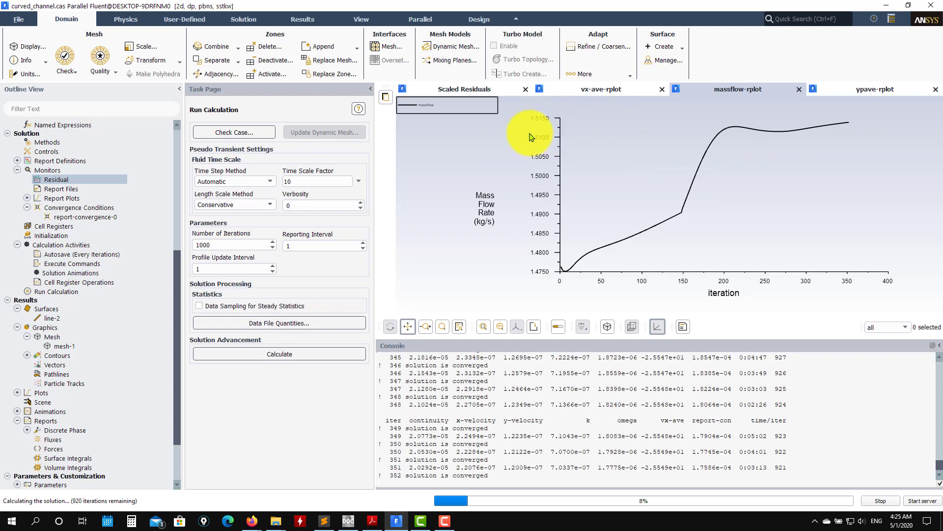
{"action": "left_click", "coordinate": [863, 89]}
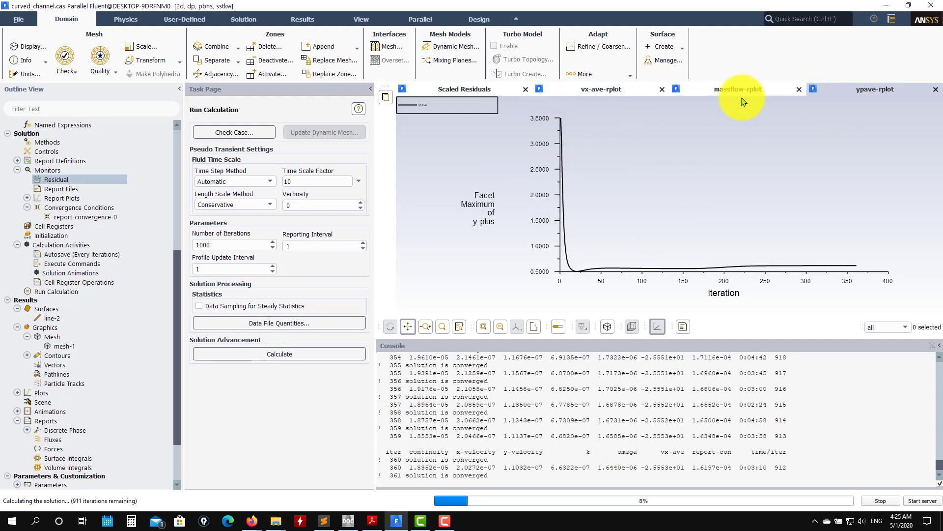
{"action": "left_click", "coordinate": [620, 97]}
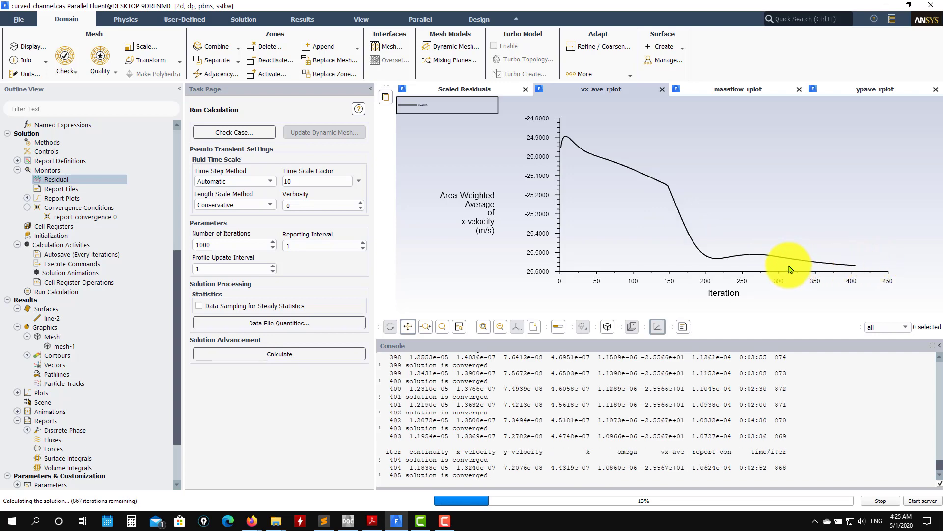
{"action": "left_click", "coordinate": [467, 88]}
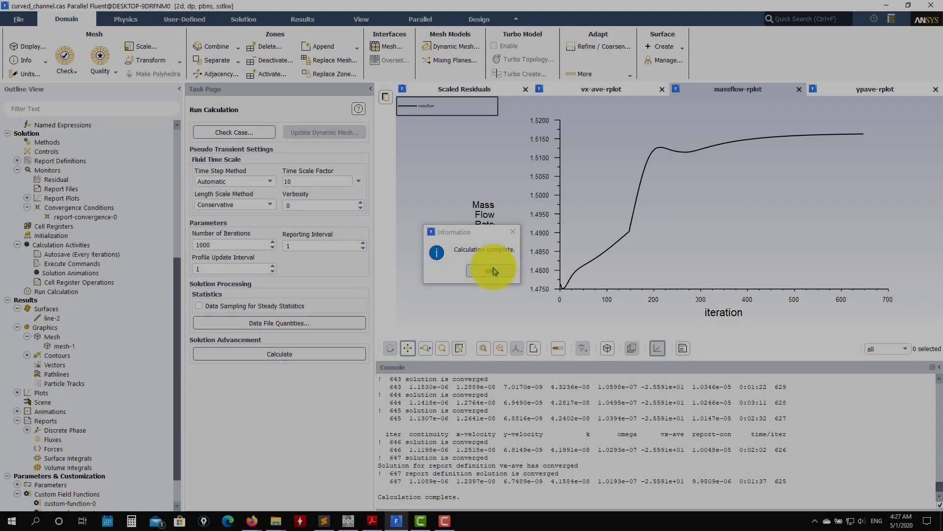
{"action": "left_click", "coordinate": [492, 271]}
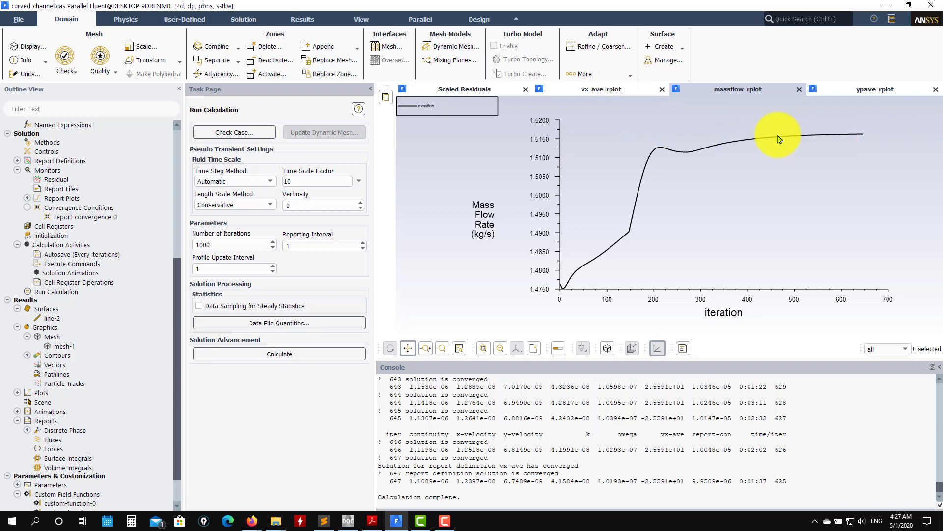
{"action": "left_click", "coordinate": [602, 92]}
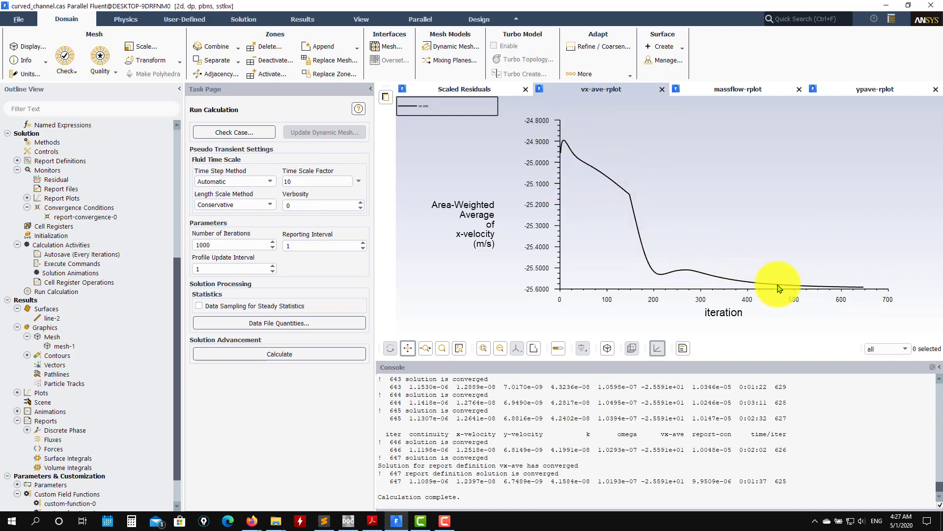
{"action": "left_click", "coordinate": [472, 89]}
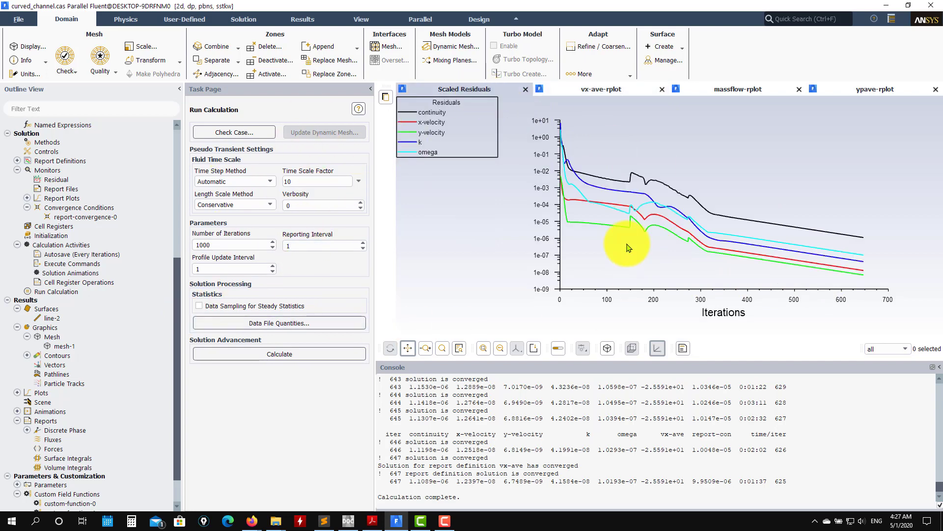
- Plot xy-plot-1 with custom-function-1 against custom-function-0 on line-2, keeping the plot in view
{"action": "scroll", "coordinate": [164, 295], "scroll_direction": "down", "scroll_amount": 3}
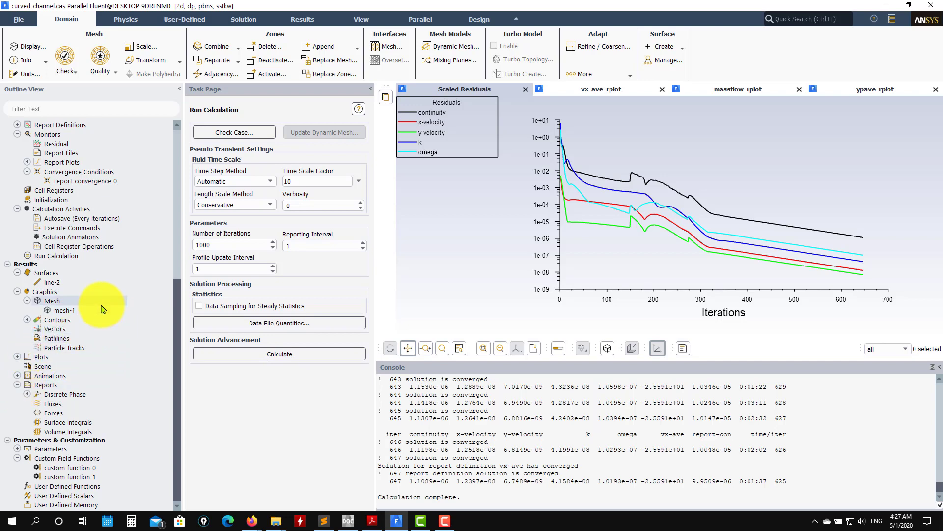
{"action": "left_click", "coordinate": [17, 356]}
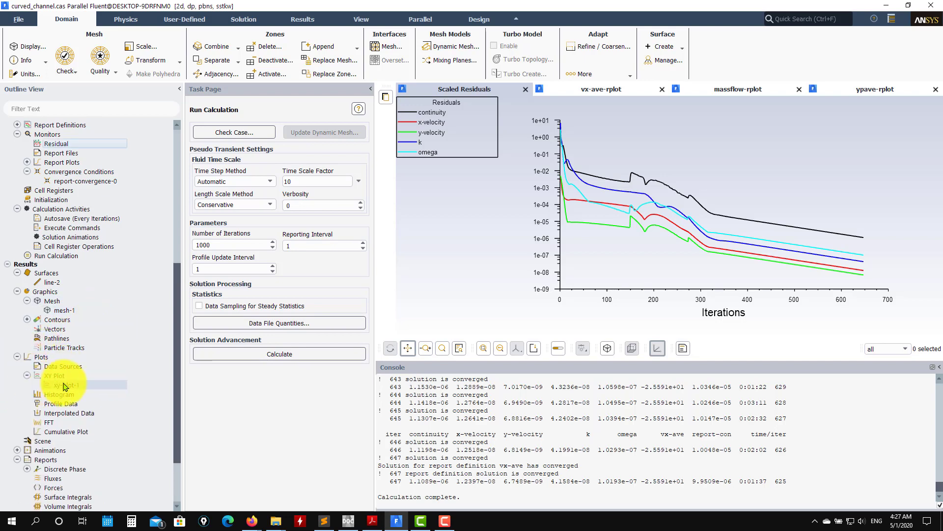
{"action": "double_click", "coordinate": [64, 386]}
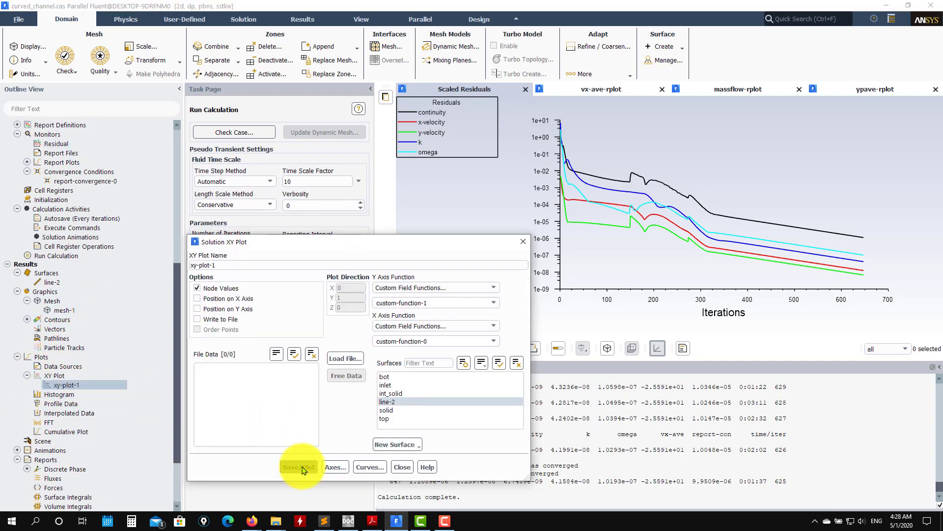
{"action": "left_click", "coordinate": [303, 469]}
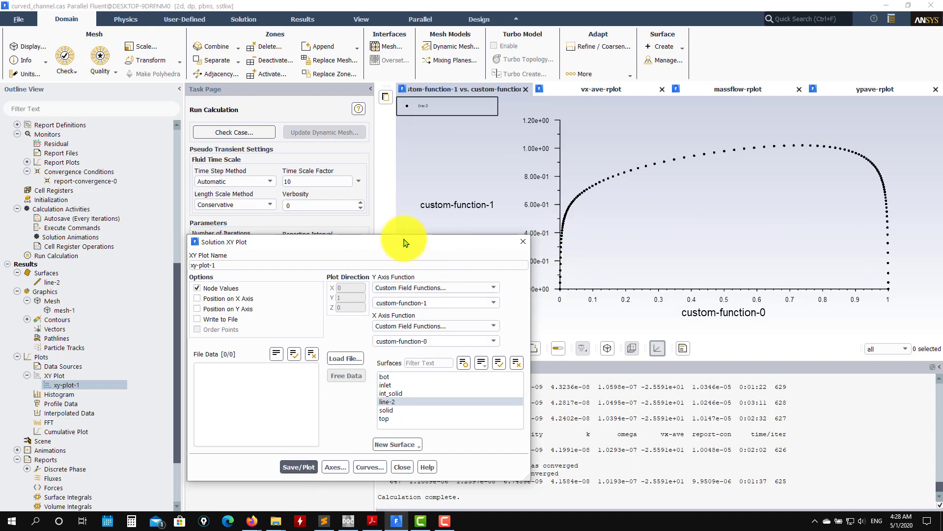
{"action": "left_click_drag", "start_coordinate": [426, 249], "coordinate": [312, 141]}
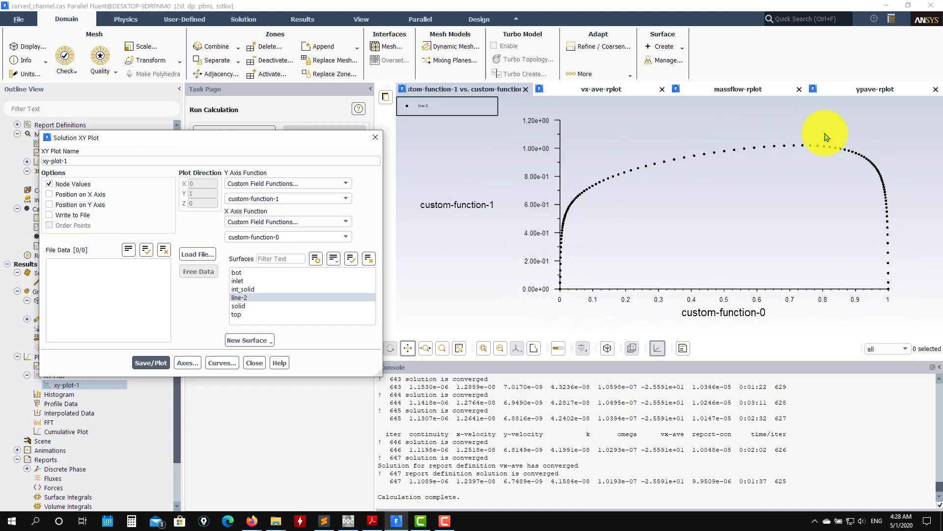
- Load the experimental data file exp_data.xy into xy-plot-1 and replot it together with the line-2 profile
{"action": "left_click", "coordinate": [197, 254]}
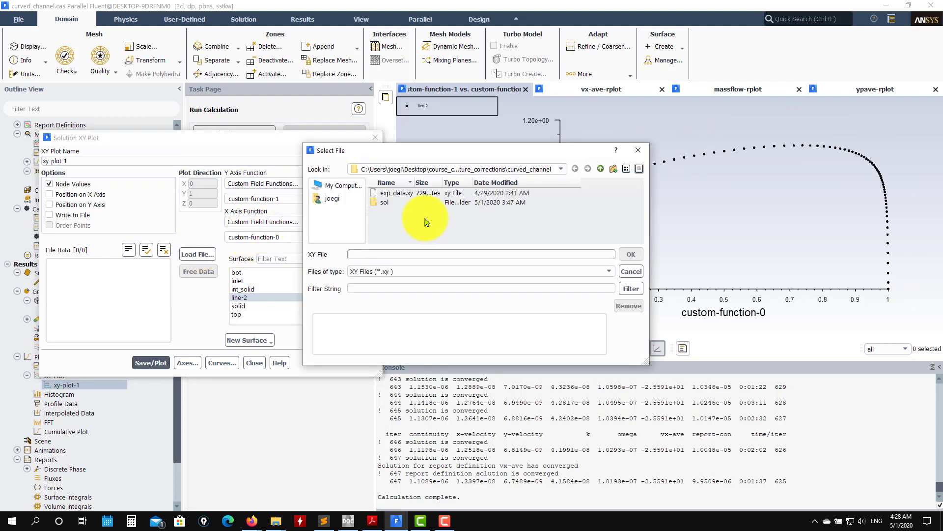
{"action": "left_click", "coordinate": [405, 194]}
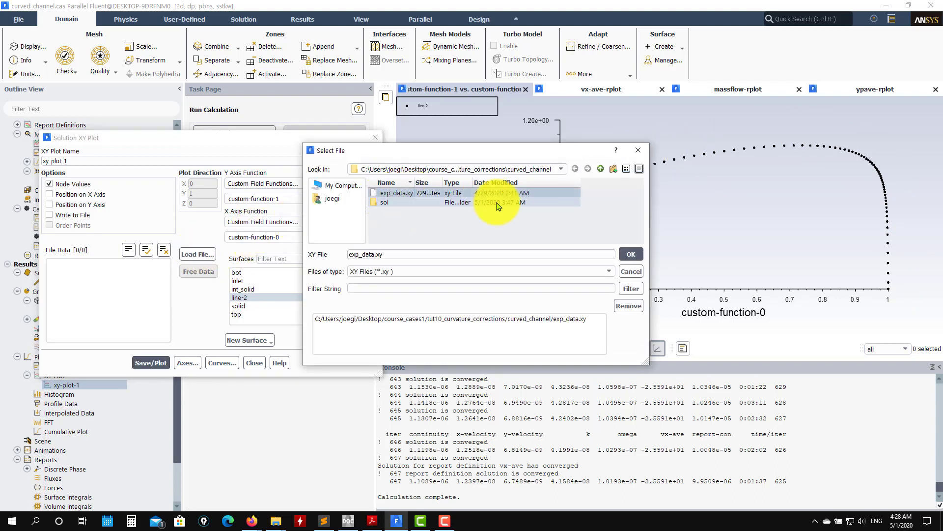
{"action": "left_click", "coordinate": [632, 254]}
{"action": "left_click", "coordinate": [157, 361]}
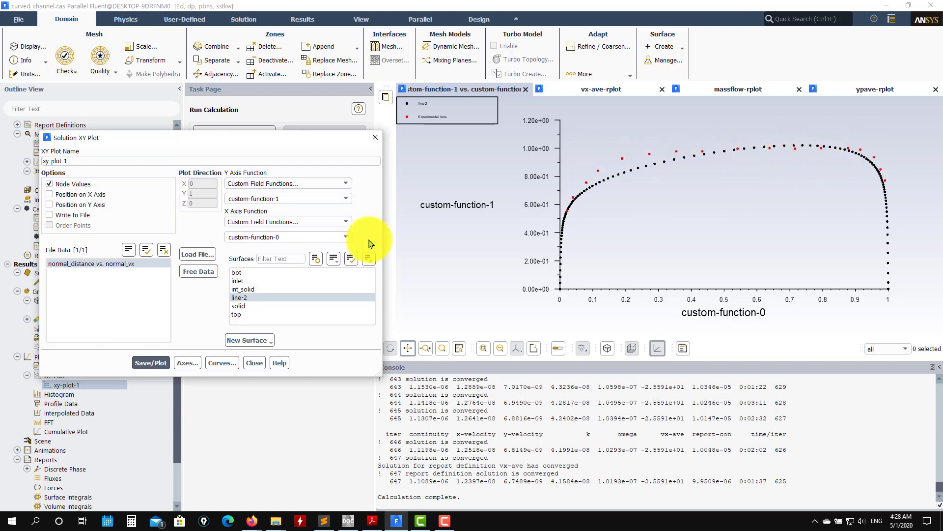
{"action": "left_click", "coordinate": [254, 363]}
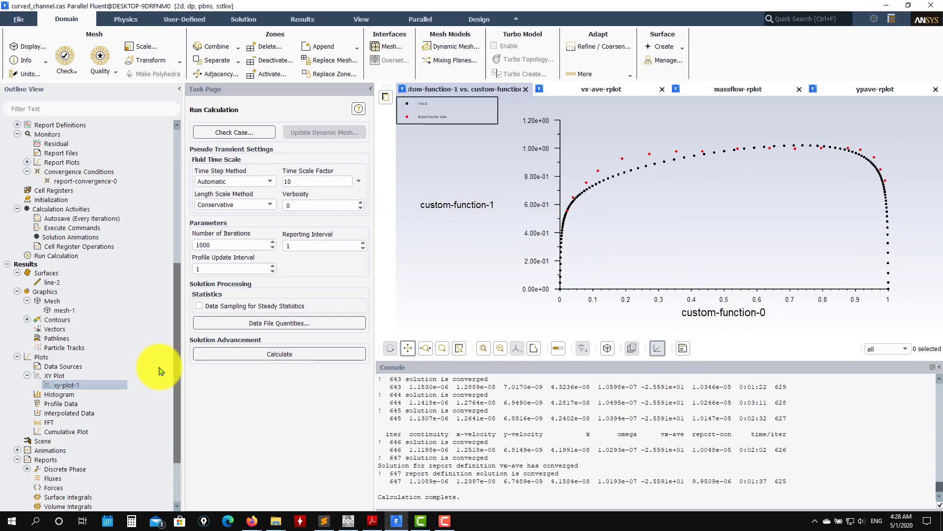
- Open the custom field function definitions and show the formula of custom-function-0
{"action": "scroll", "coordinate": [141, 351], "scroll_direction": "down", "scroll_amount": 3}
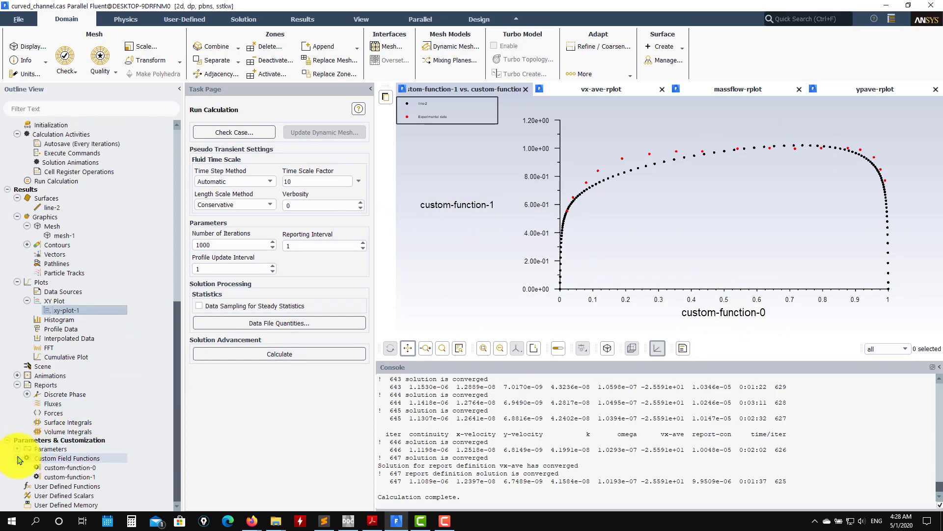
{"action": "left_click", "coordinate": [17, 458]}
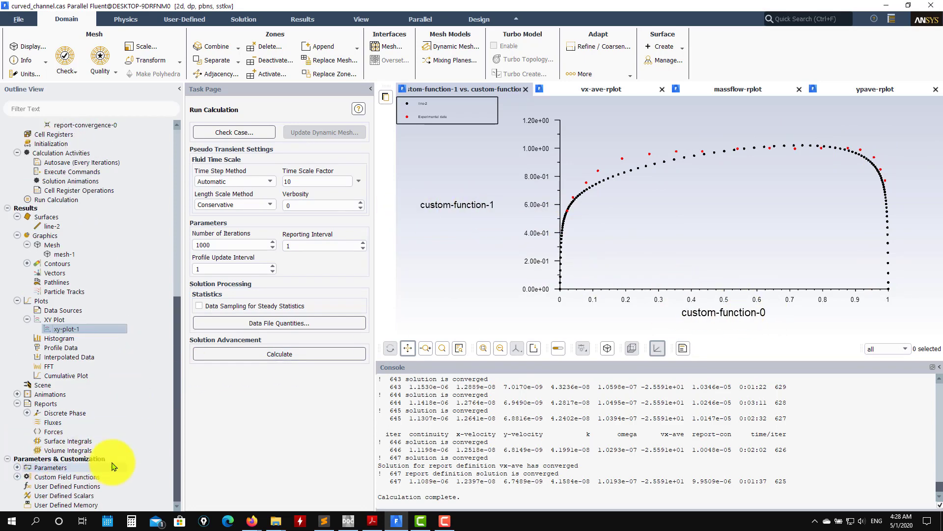
{"action": "left_click", "coordinate": [70, 479]}
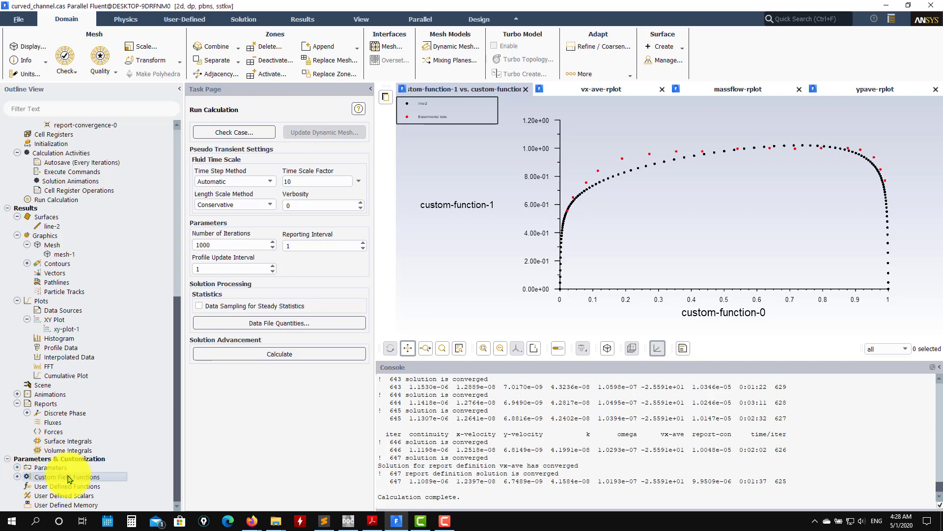
{"action": "left_click", "coordinate": [17, 476]}
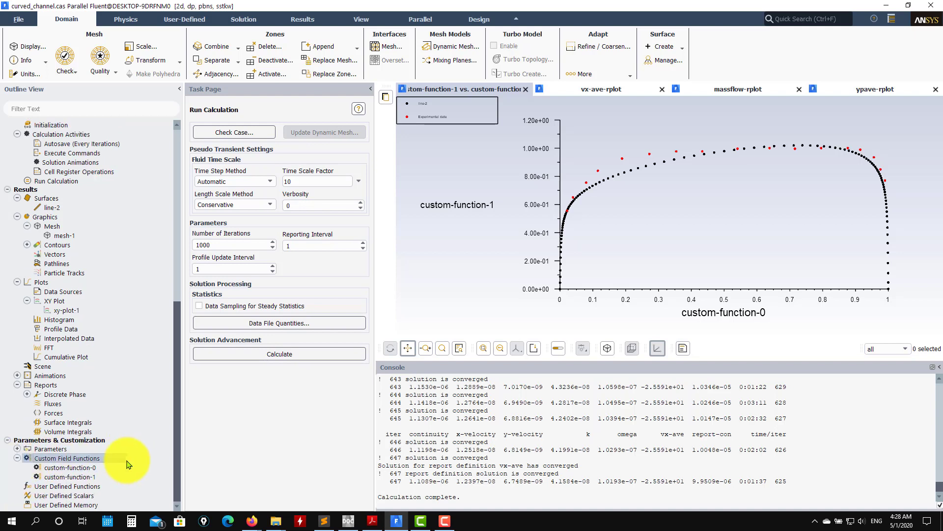
{"action": "right_click", "coordinate": [80, 461]}
{"action": "left_click", "coordinate": [106, 478]}
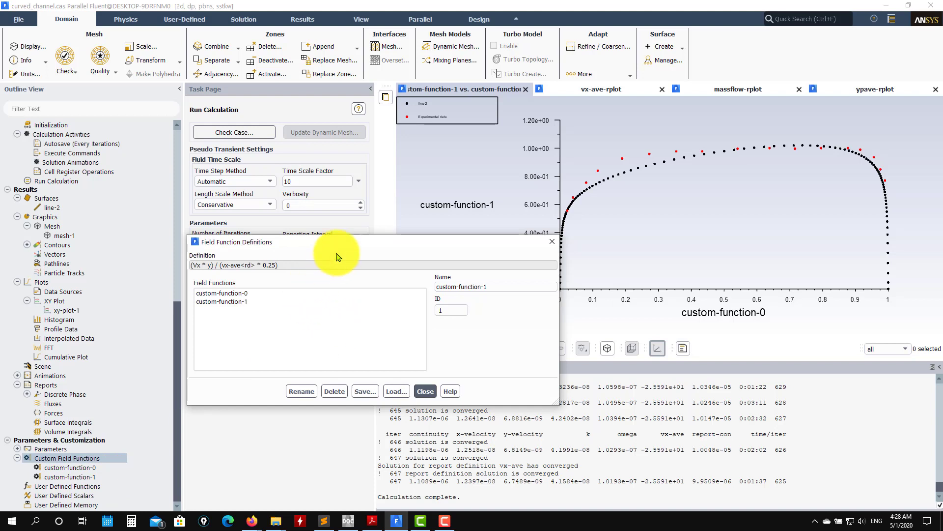
{"action": "left_click_drag", "start_coordinate": [337, 243], "coordinate": [214, 156]}
{"action": "left_click", "coordinate": [120, 207]}
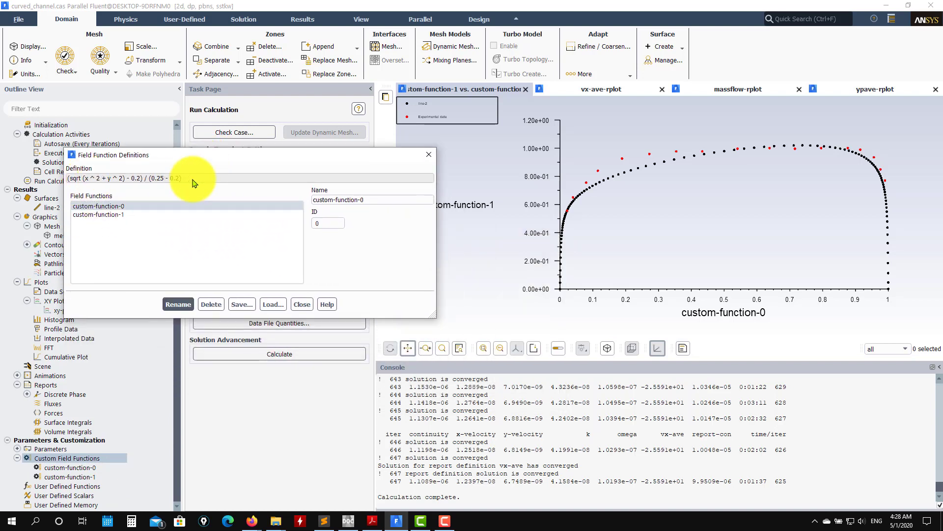
- Copy the definition of custom-function-0 into a new Sublime Text document, and return to Fluent
{"action": "left_click_drag", "start_coordinate": [194, 182], "coordinate": [54, 176]}
{"action": "key", "text": "ctrl+c"}
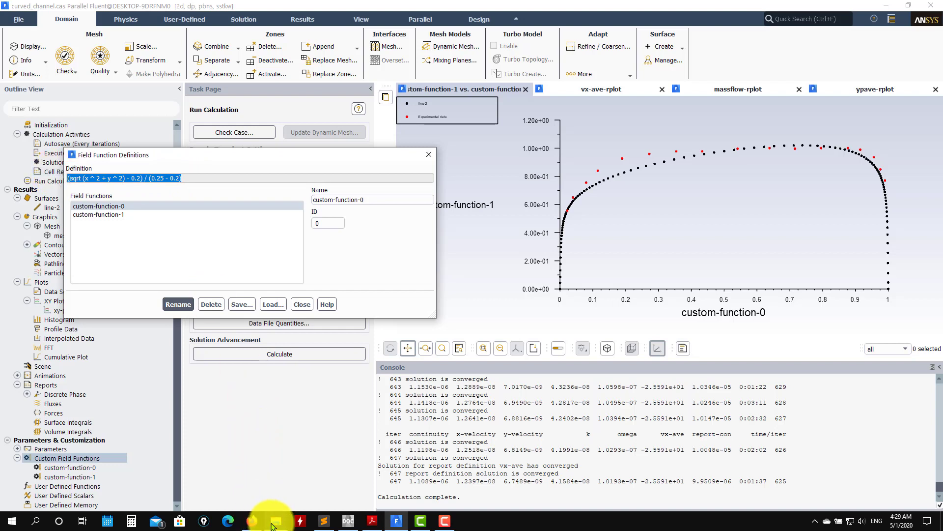
{"action": "left_click", "coordinate": [318, 524]}
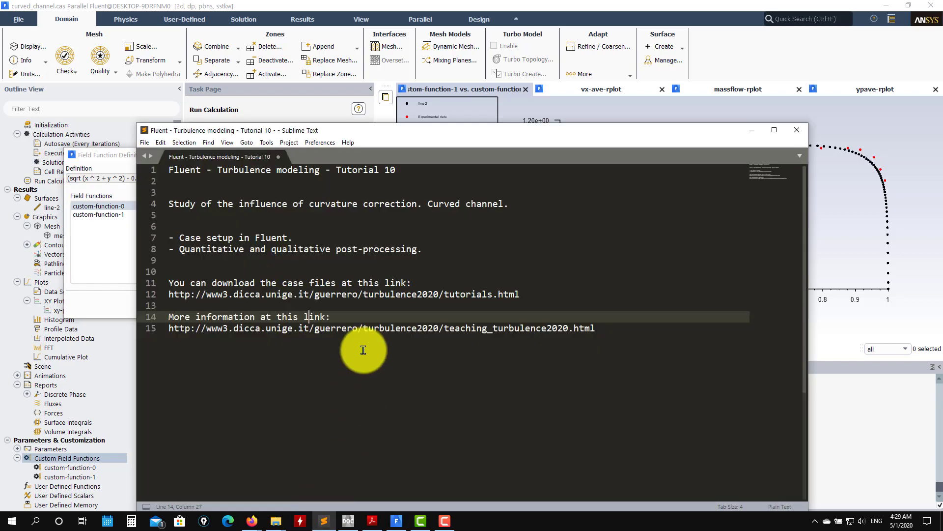
{"action": "key", "text": "ctrl+n"}
{"action": "key", "text": "ctrl+v"}
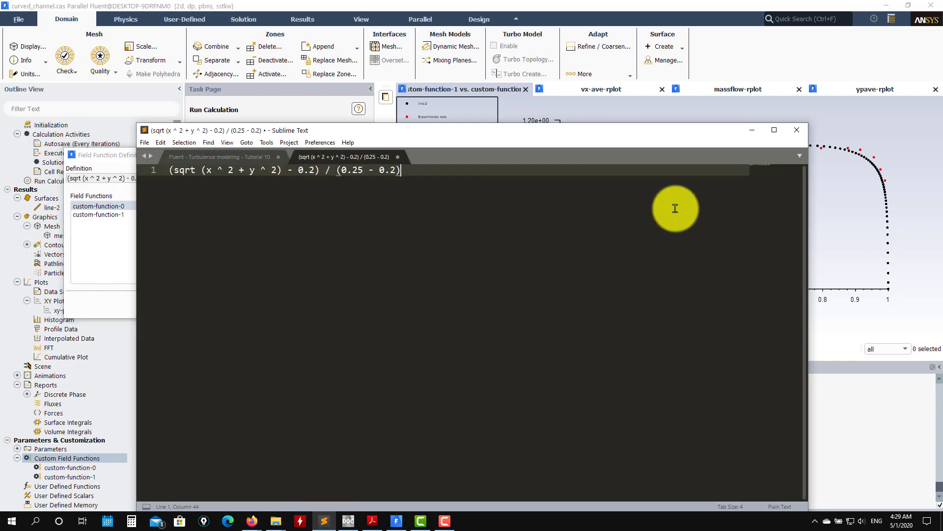
{"action": "left_click", "coordinate": [747, 130]}
- Copy the definition of custom-function-1 into the same Sublime Text document, one blank line below the first formula
{"action": "left_click", "coordinate": [123, 215]}
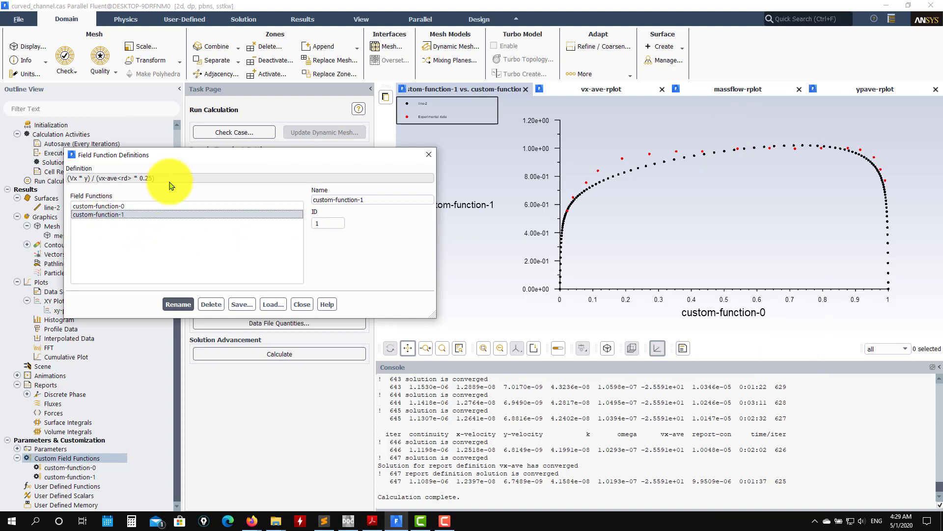
{"action": "left_click_drag", "start_coordinate": [179, 178], "coordinate": [57, 176]}
{"action": "key", "text": "ctrl+c"}
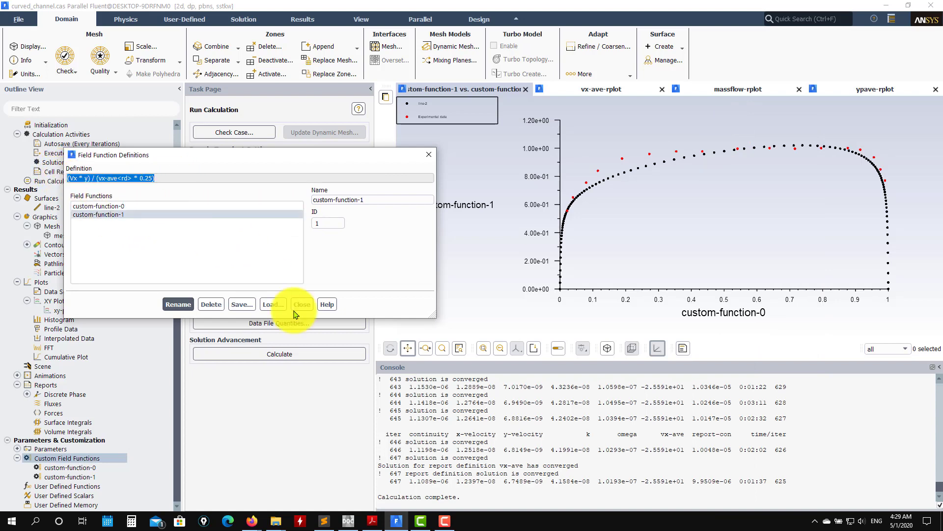
{"action": "left_click", "coordinate": [323, 520]}
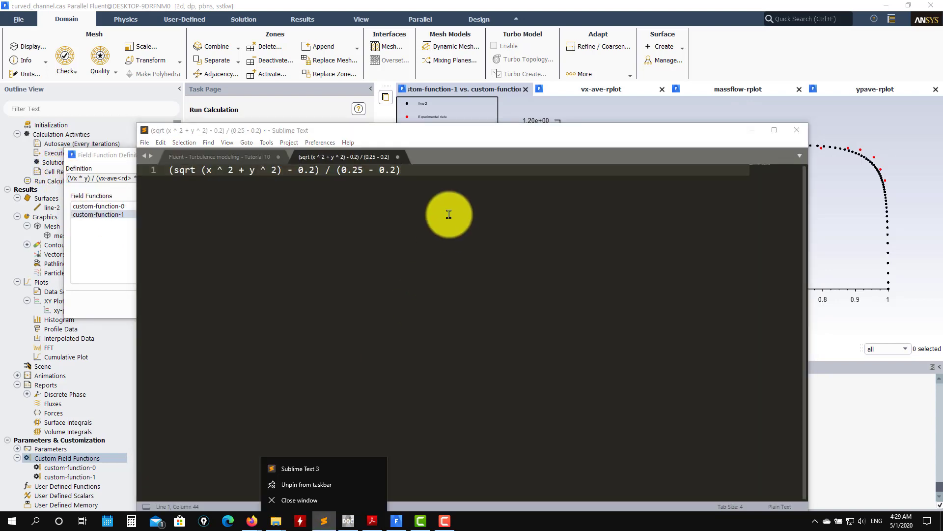
{"action": "left_click", "coordinate": [449, 214]}
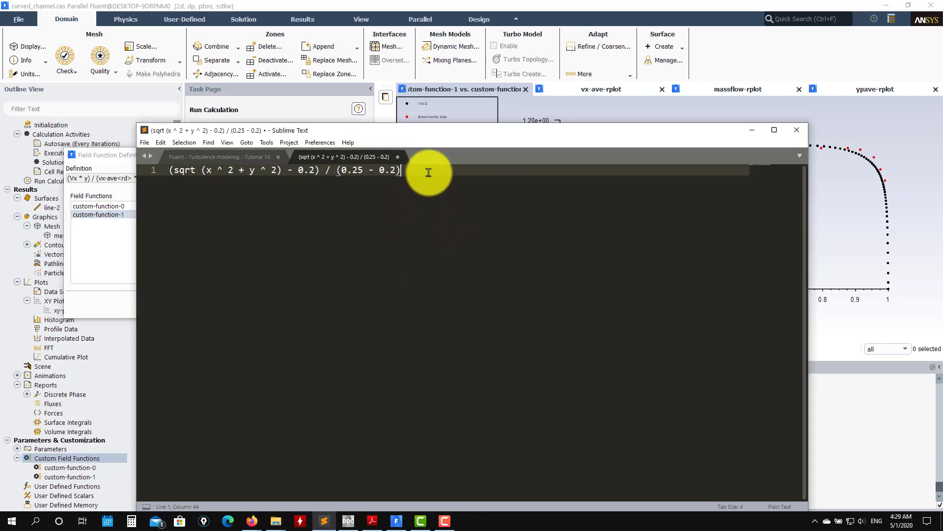
{"action": "key", "text": "Return"}
{"action": "key", "text": "Return"}
{"action": "key", "text": "ctrl+v"}
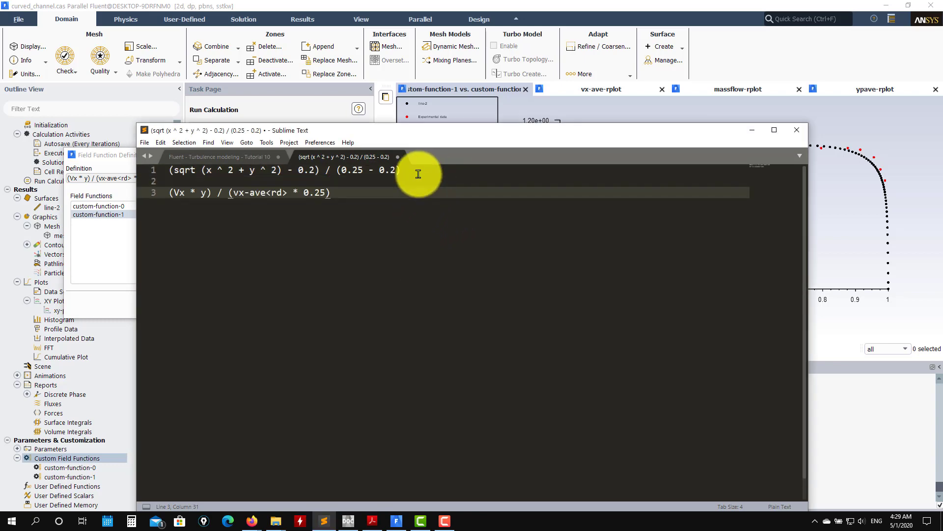
- Close the field function definitions in Fluent and open the calculator for a new custom field function
{"action": "left_click", "coordinate": [91, 274]}
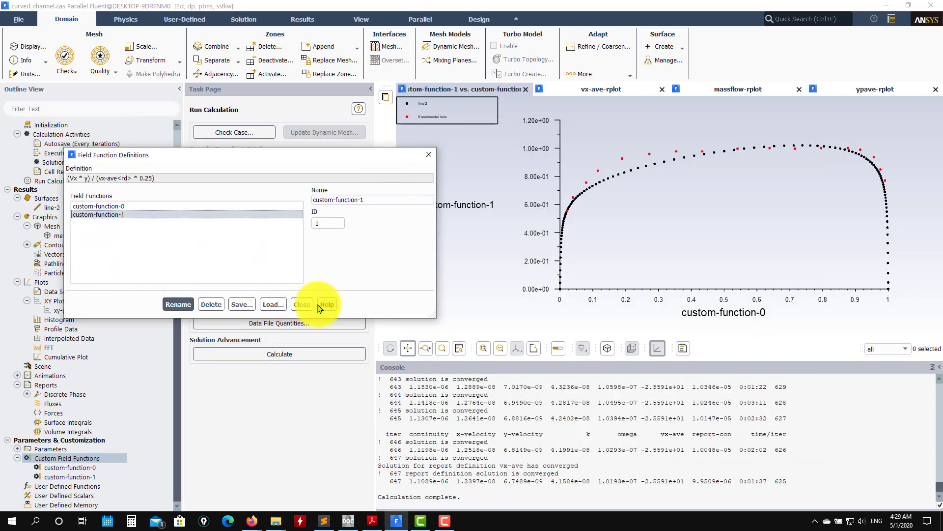
{"action": "left_click", "coordinate": [302, 304]}
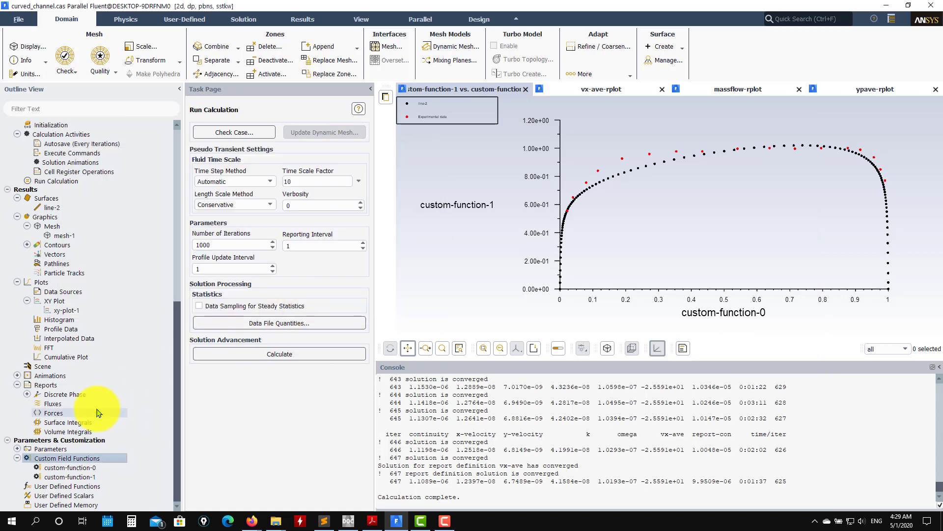
{"action": "right_click", "coordinate": [82, 462]}
{"action": "left_click", "coordinate": [101, 471]}
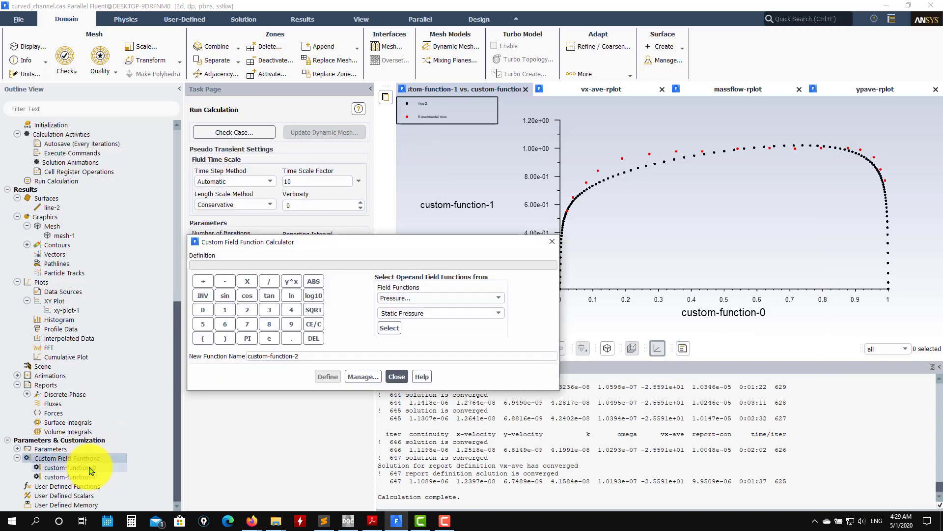
{"action": "left_click_drag", "start_coordinate": [316, 246], "coordinate": [236, 179]}
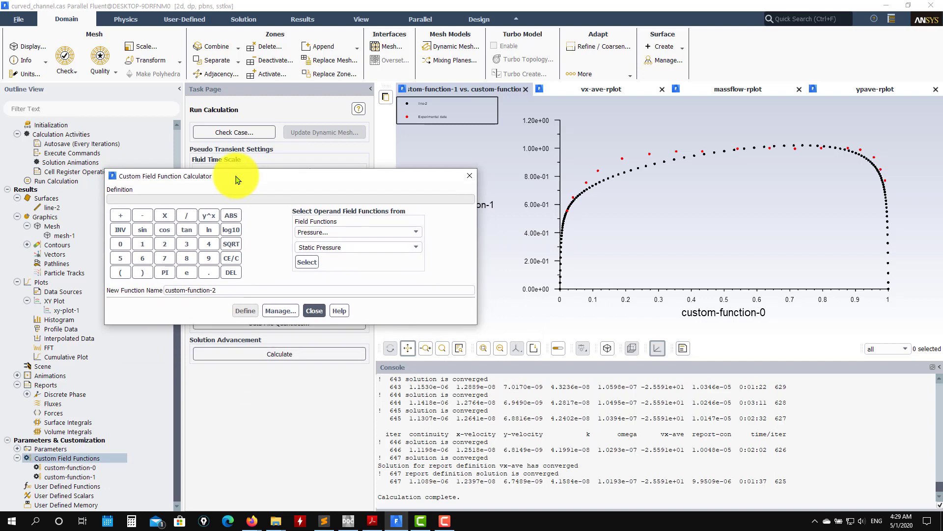
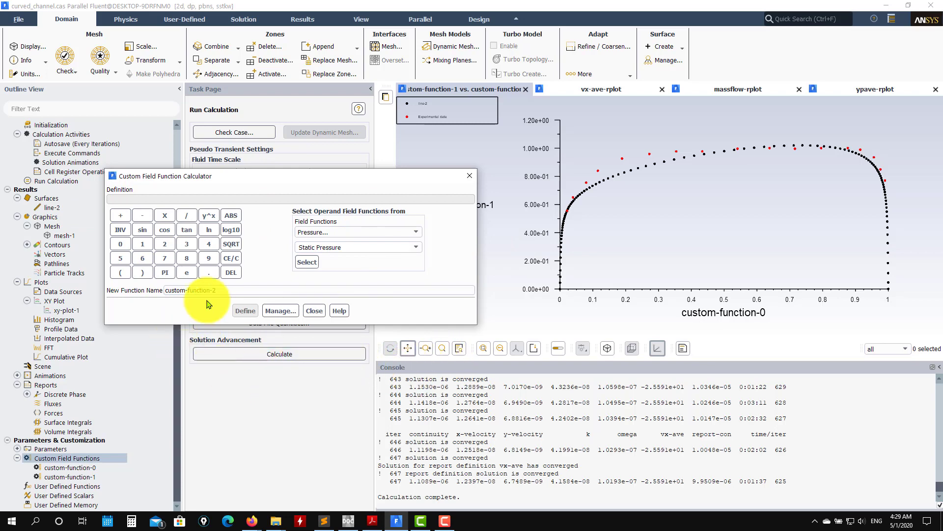
- Arrange the text editor beside the function calculator so the copied formulas stay readable, and start the definition with an opening parenthesis
{"action": "left_click", "coordinate": [323, 520]}
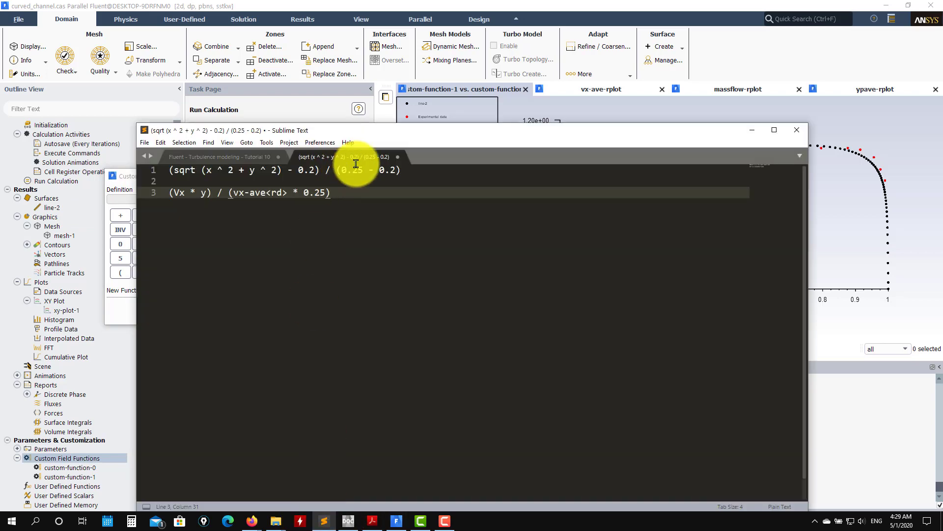
{"action": "left_click_drag", "start_coordinate": [810, 227], "coordinate": [579, 238]}
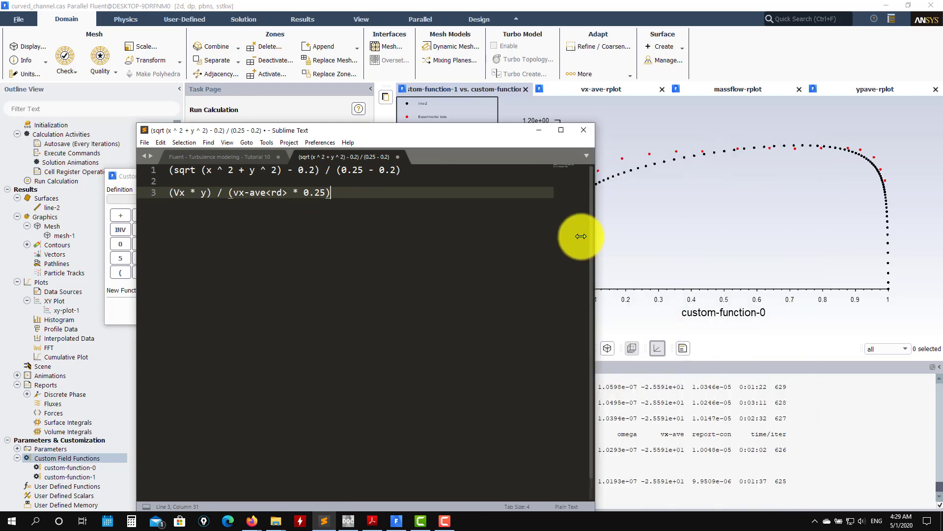
{"action": "left_click_drag", "start_coordinate": [415, 132], "coordinate": [770, 120]}
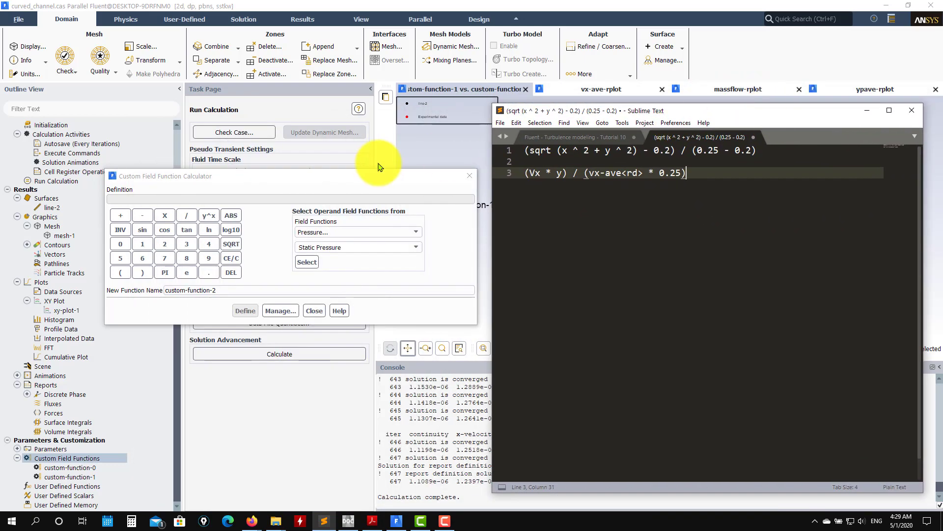
{"action": "left_click_drag", "start_coordinate": [357, 184], "coordinate": [330, 187]}
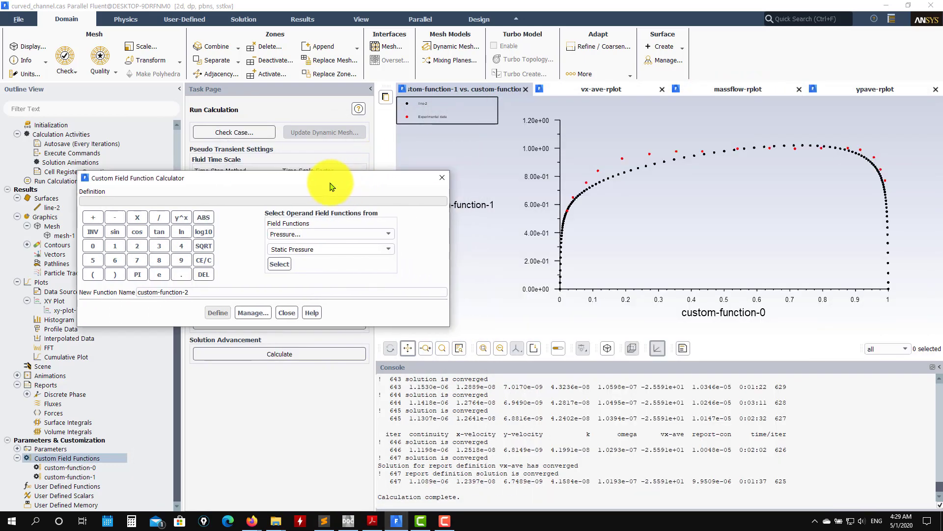
{"action": "left_click", "coordinate": [323, 520]}
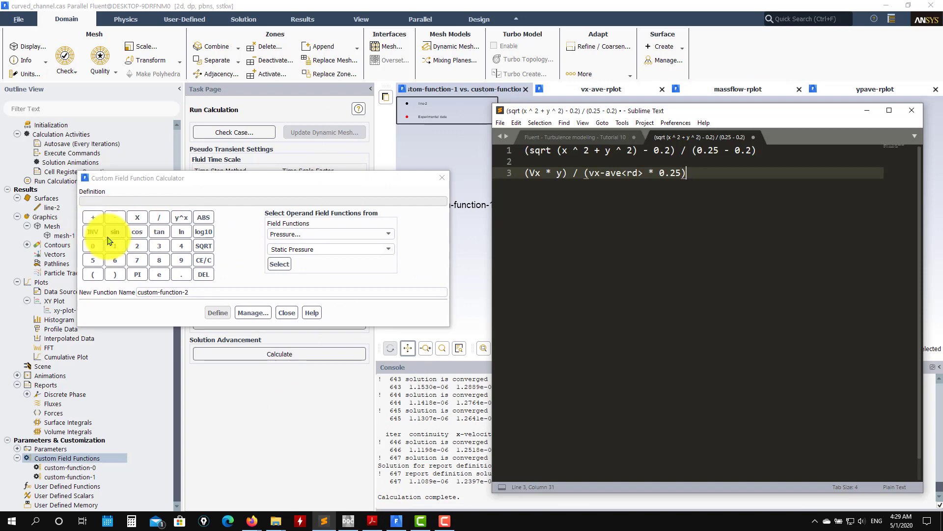
{"action": "left_click", "coordinate": [95, 274]}
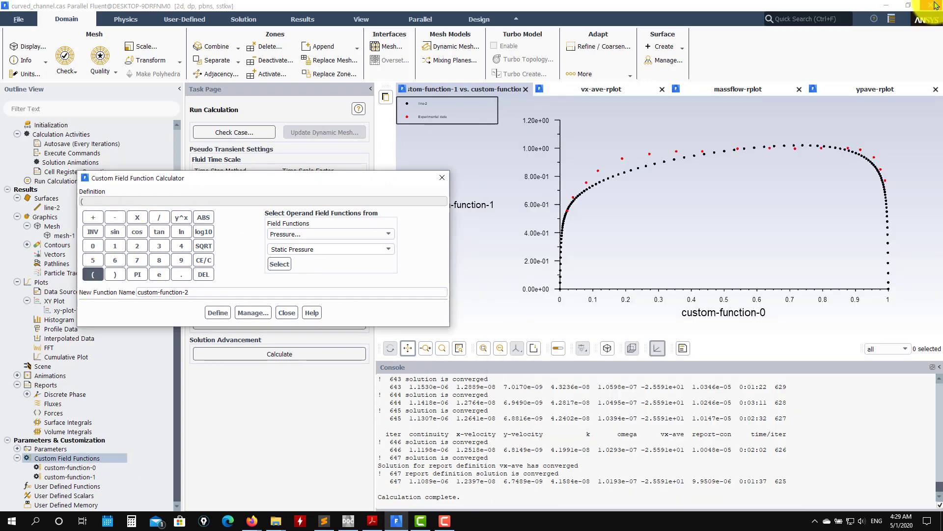
{"action": "left_click", "coordinate": [908, 5]}
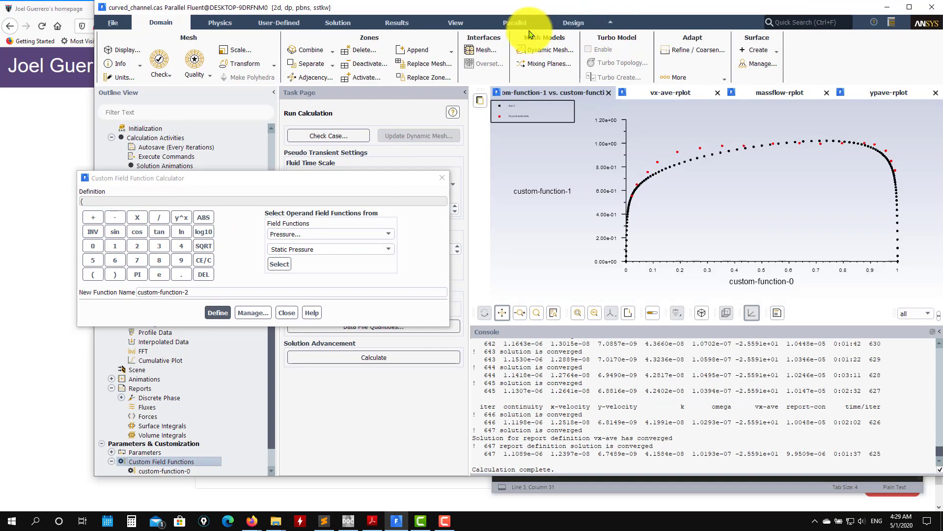
{"action": "left_click_drag", "start_coordinate": [529, 30], "coordinate": [335, 42]}
{"action": "left_click_drag", "start_coordinate": [578, 111], "coordinate": [609, 105]}
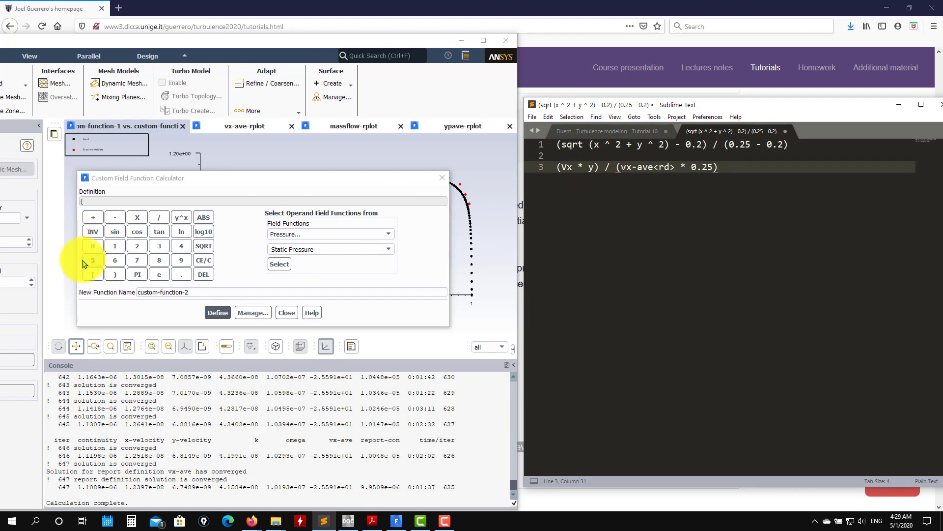
- Continue the definition with sqrt (x ^ 2, using the mesh X-Coordinate as the operand
{"action": "left_click", "coordinate": [203, 246]}
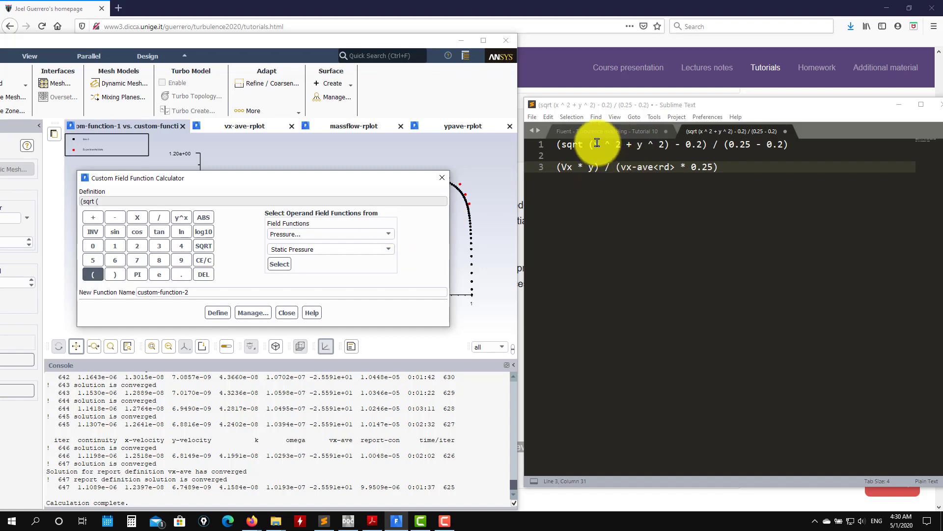
{"action": "left_click", "coordinate": [386, 233]}
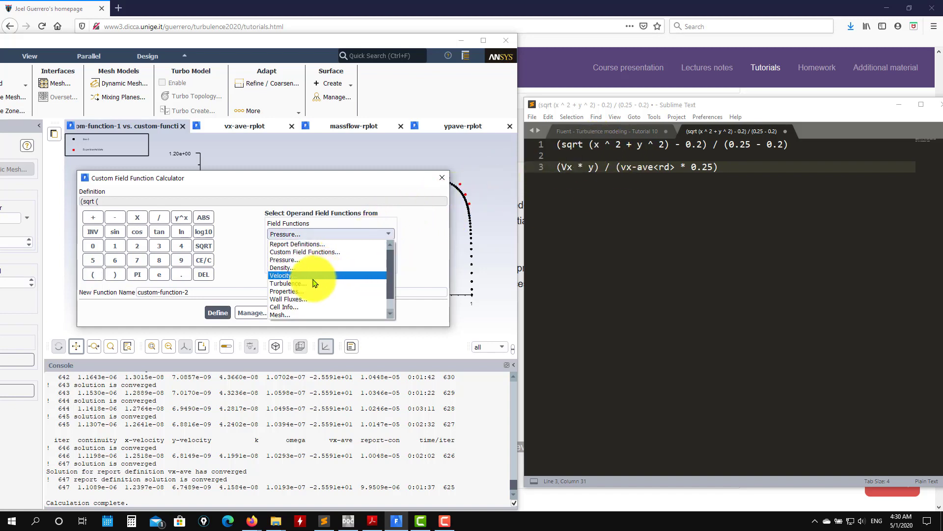
{"action": "scroll", "coordinate": [297, 275], "scroll_direction": "down", "scroll_amount": 1}
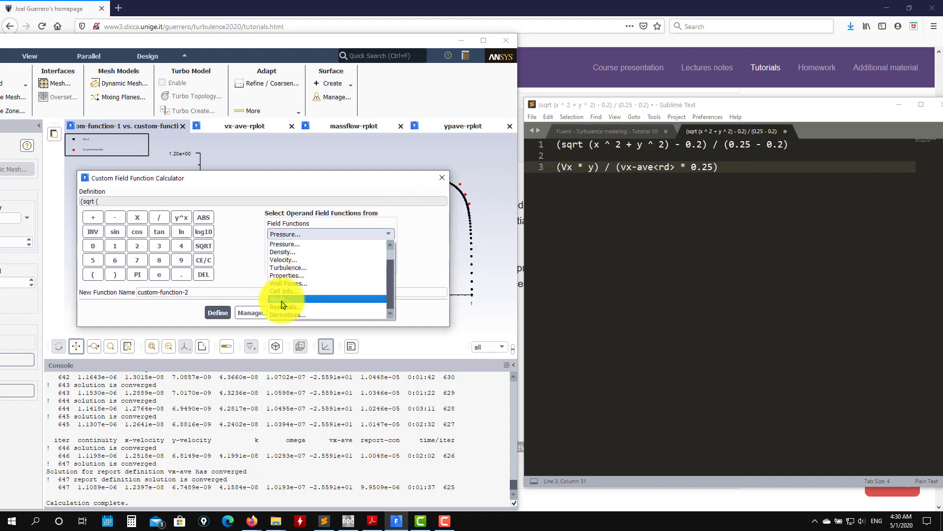
{"action": "left_click", "coordinate": [282, 300]}
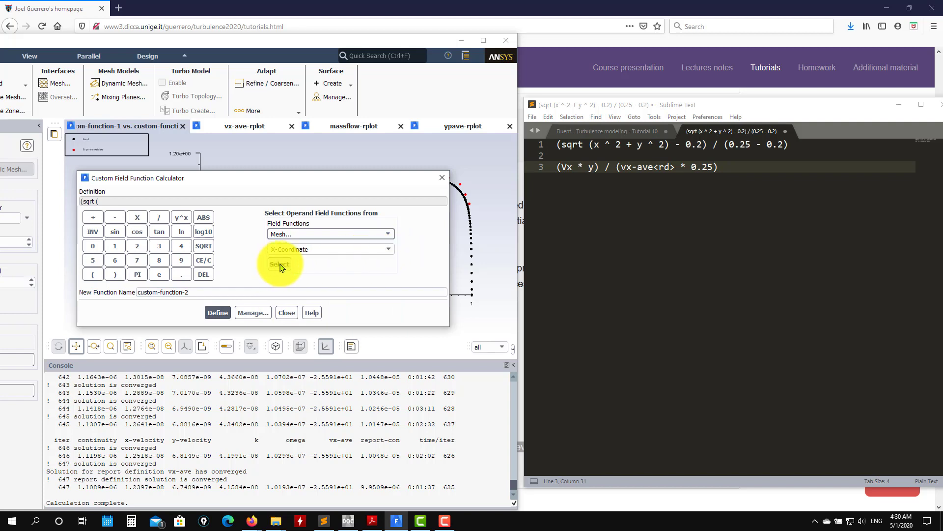
{"action": "left_click", "coordinate": [181, 217]}
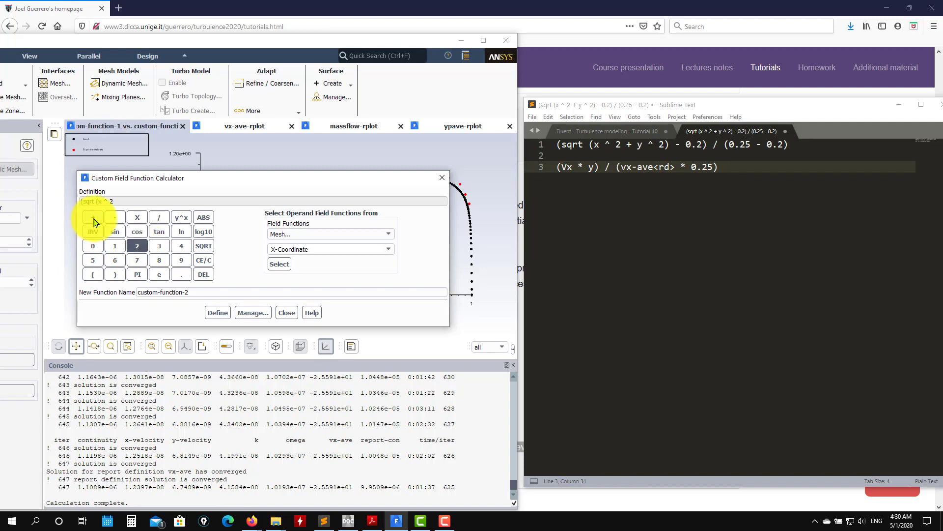
- Extend the definition with + y ^ 2), using the mesh Y-Coordinate as the operand and removing the misplaced 2
{"action": "left_click", "coordinate": [386, 251]}
{"action": "left_click", "coordinate": [311, 266]}
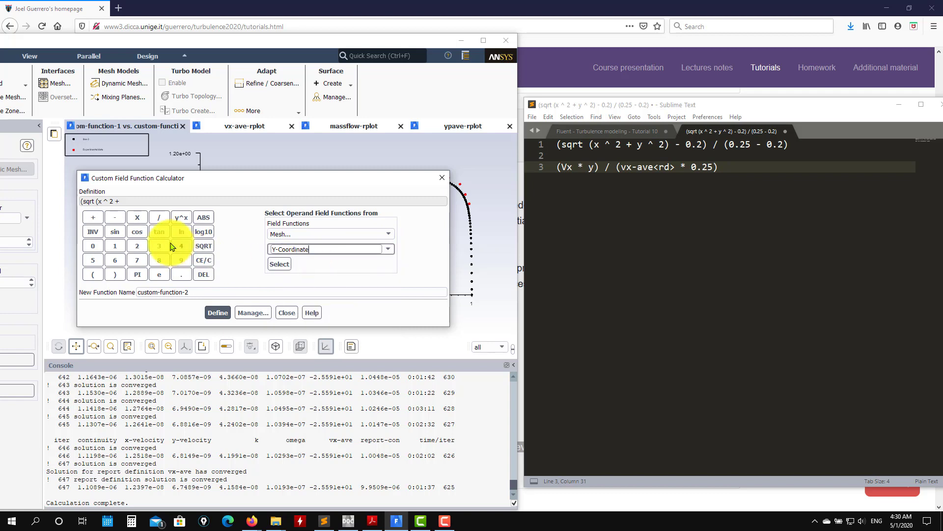
{"action": "left_click", "coordinate": [181, 217]}
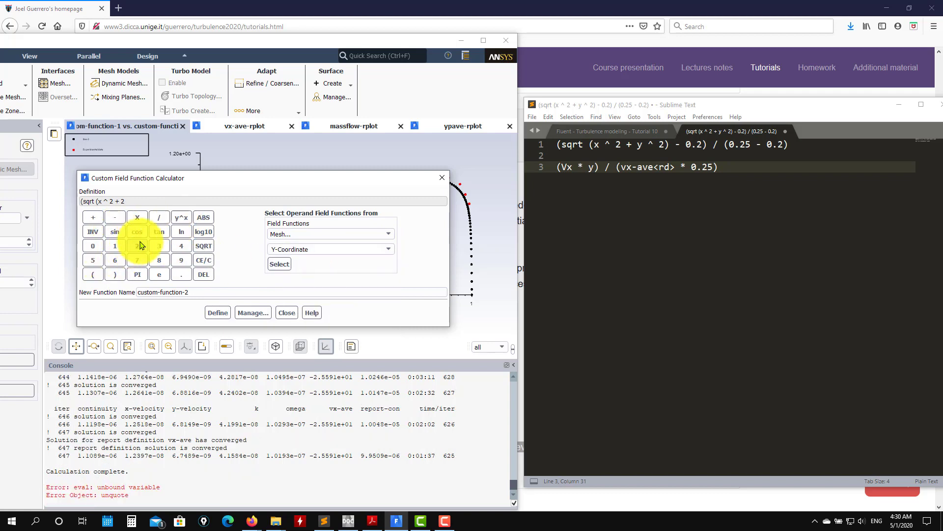
{"action": "left_click", "coordinate": [204, 276]}
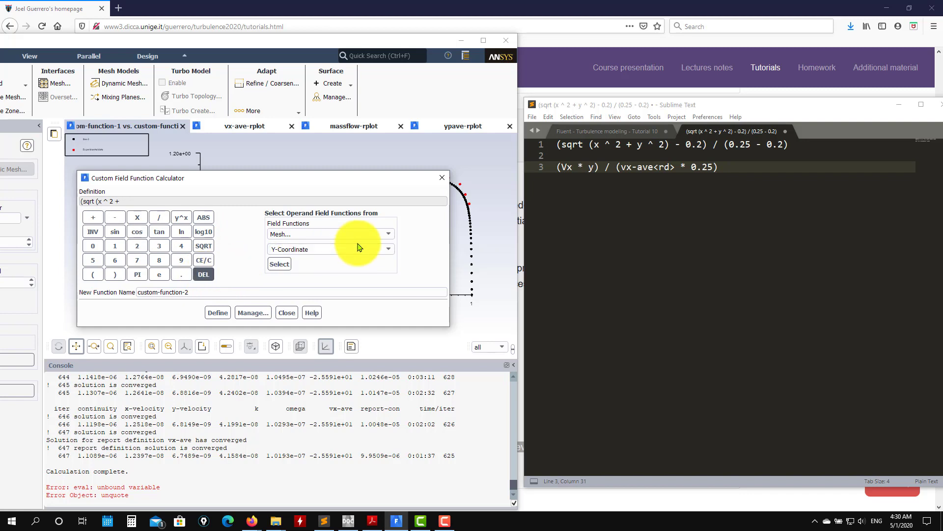
{"action": "left_click", "coordinate": [279, 264]}
{"action": "left_click", "coordinate": [180, 217]}
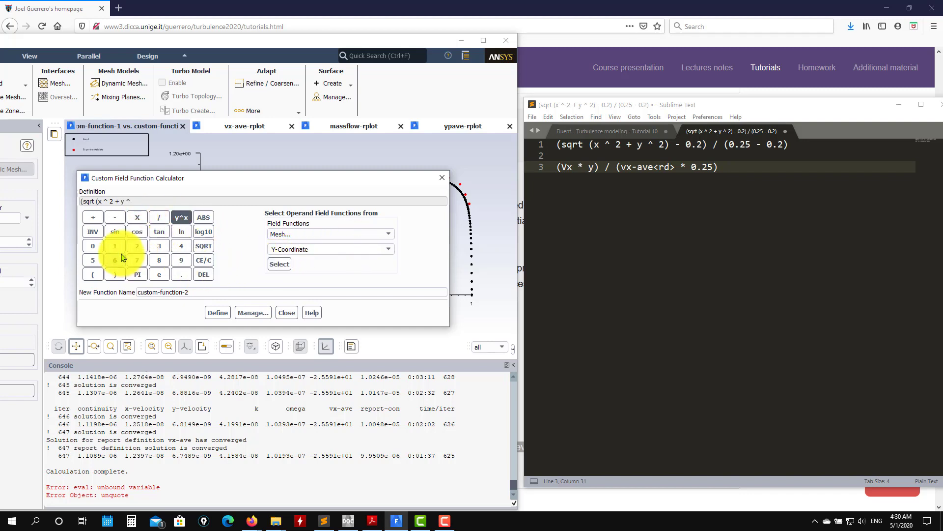
{"action": "left_click", "coordinate": [137, 246]}
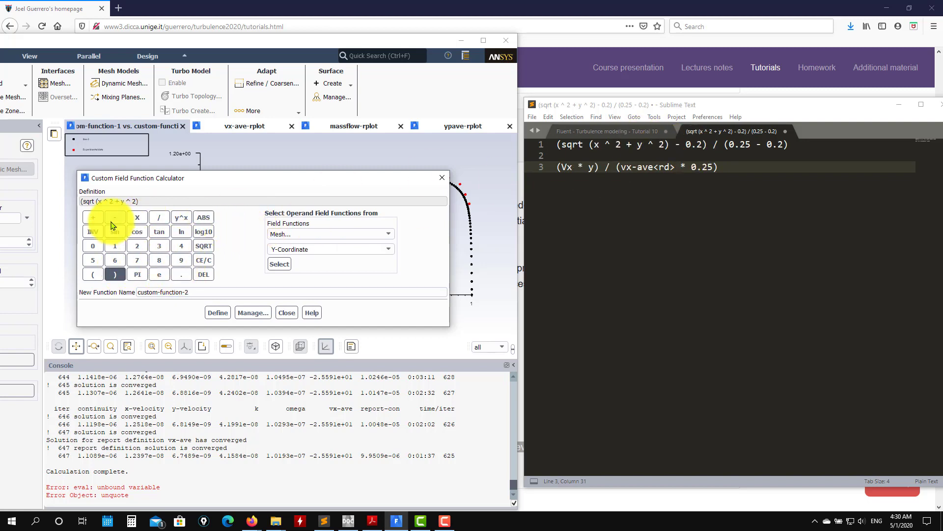
- Extend the definition with - 0.2) / after the square root term
{"action": "left_click", "coordinate": [93, 246]}
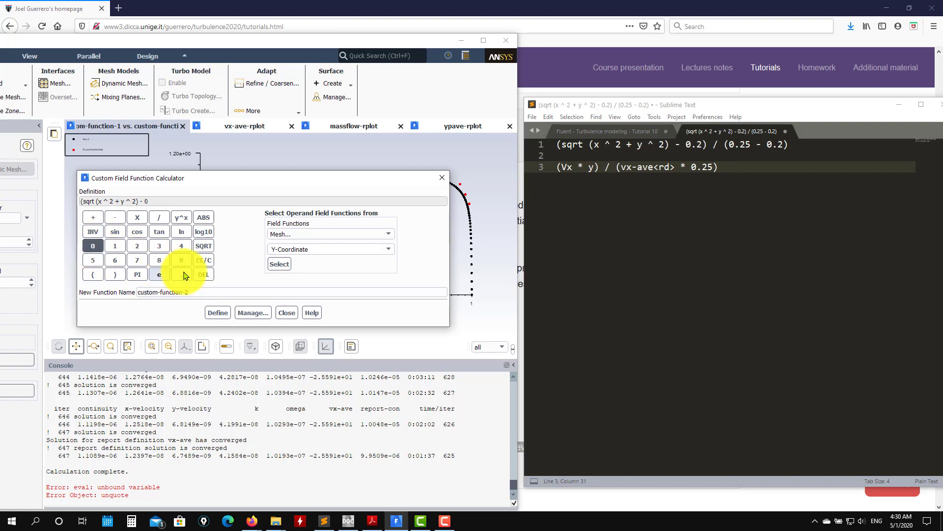
{"action": "left_click", "coordinate": [181, 274]}
{"action": "left_click", "coordinate": [137, 245]}
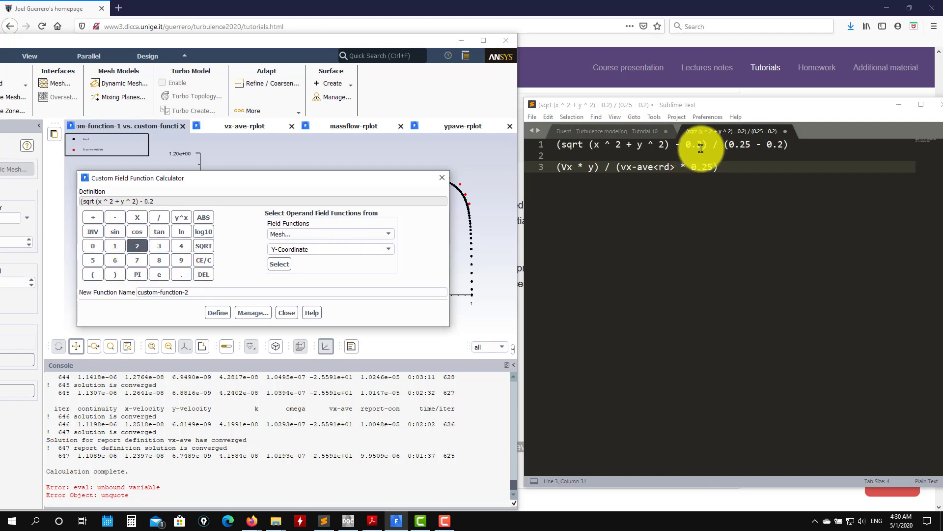
{"action": "left_click", "coordinate": [115, 274]}
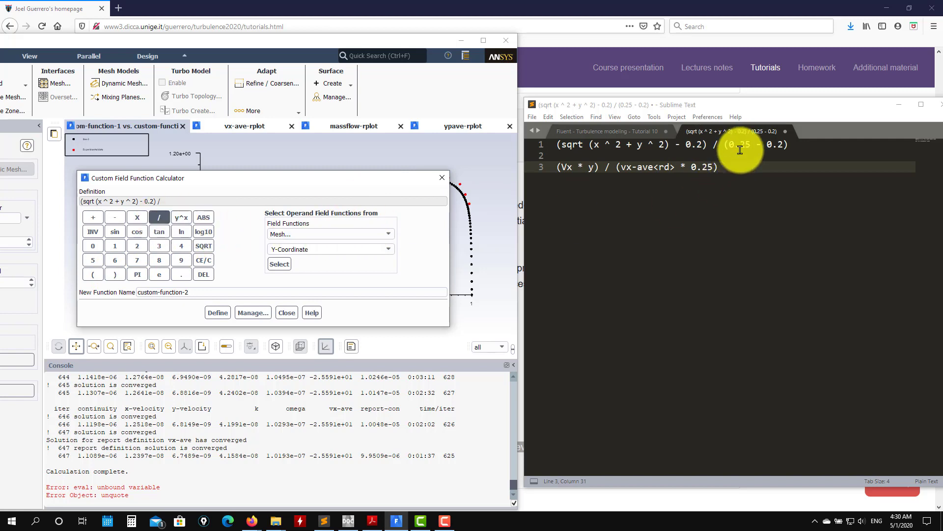
- Complete the definition with the denominator (0.05)
{"action": "left_click", "coordinate": [93, 276]}
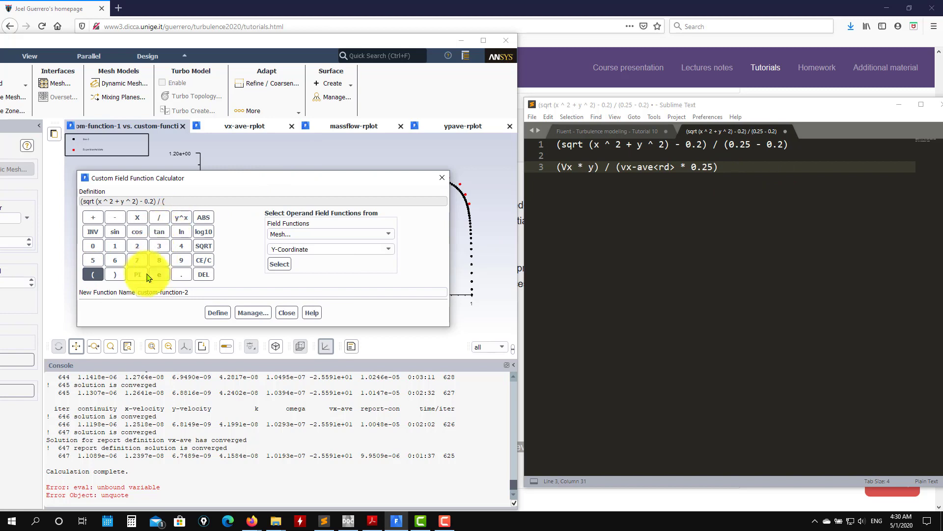
{"action": "left_click", "coordinate": [93, 246]}
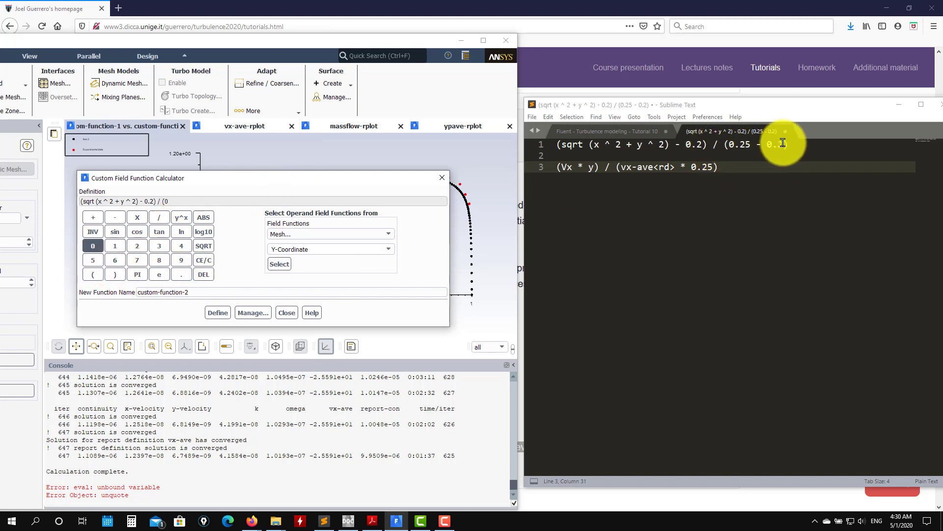
{"action": "left_click", "coordinate": [182, 274]}
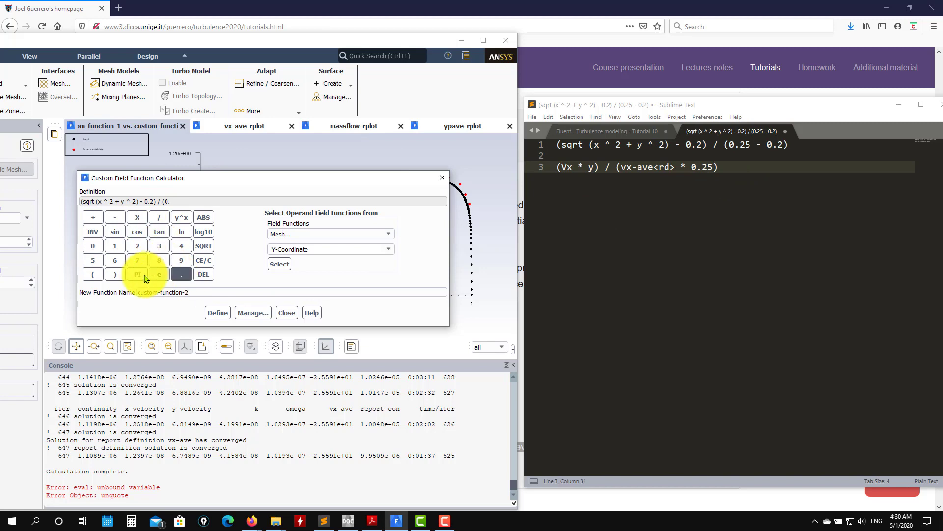
{"action": "left_click", "coordinate": [92, 260]}
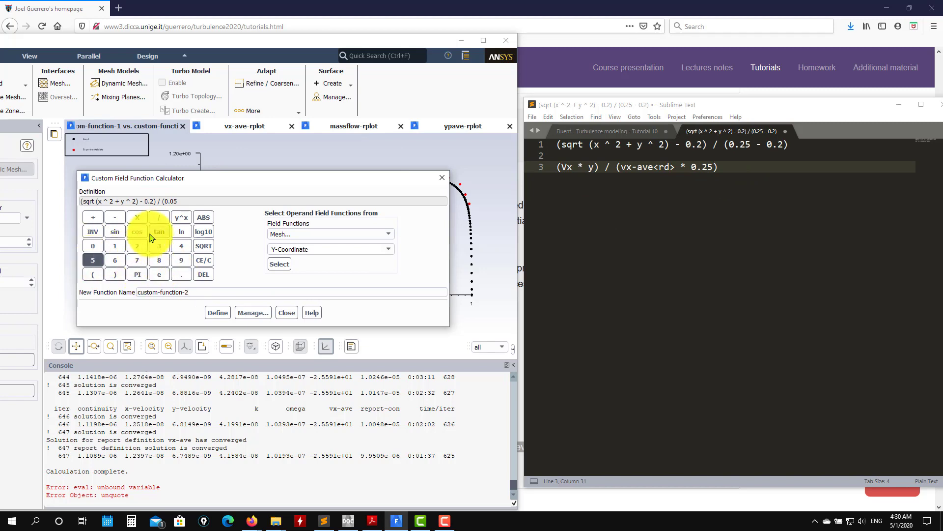
{"action": "left_click", "coordinate": [115, 274]}
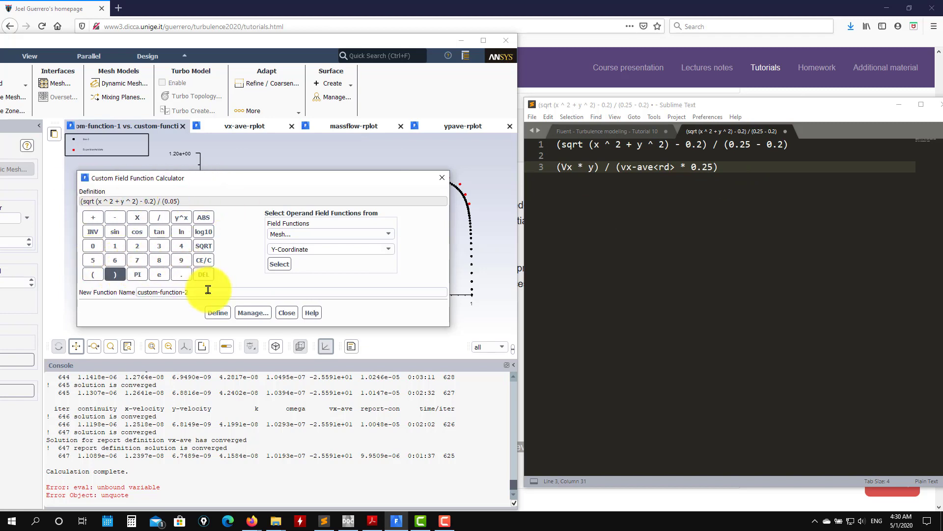
- Name the new function banana1, define it, and close the function calculator
{"action": "left_click", "coordinate": [188, 292]}
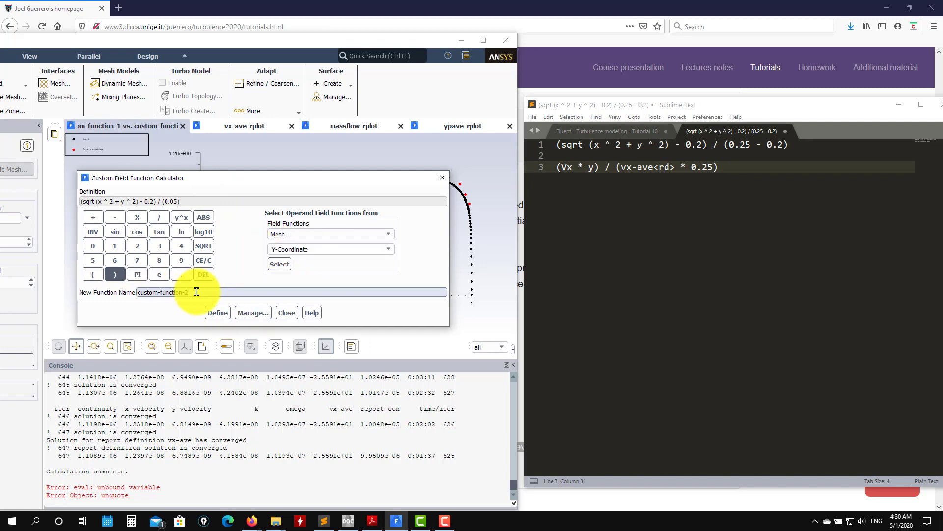
{"action": "left_click_drag", "start_coordinate": [198, 292], "coordinate": [90, 296]}
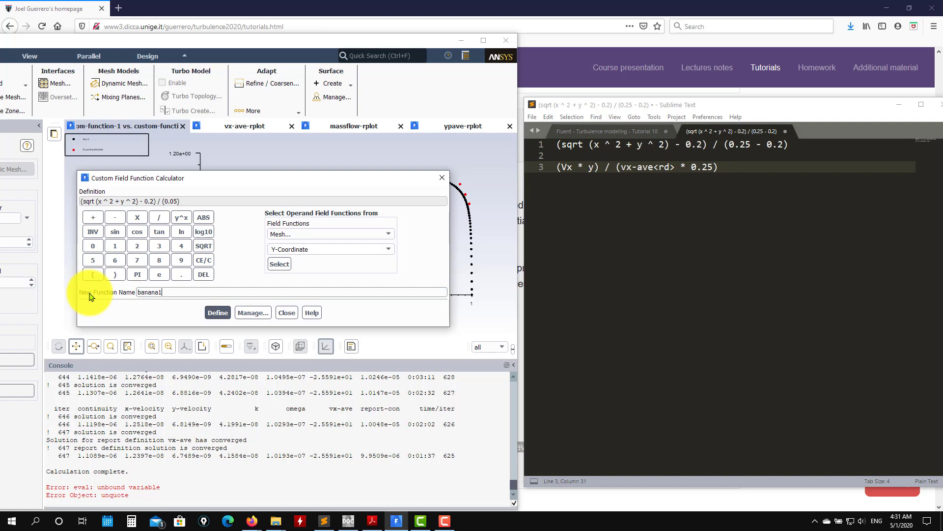
{"action": "left_click", "coordinate": [217, 312]}
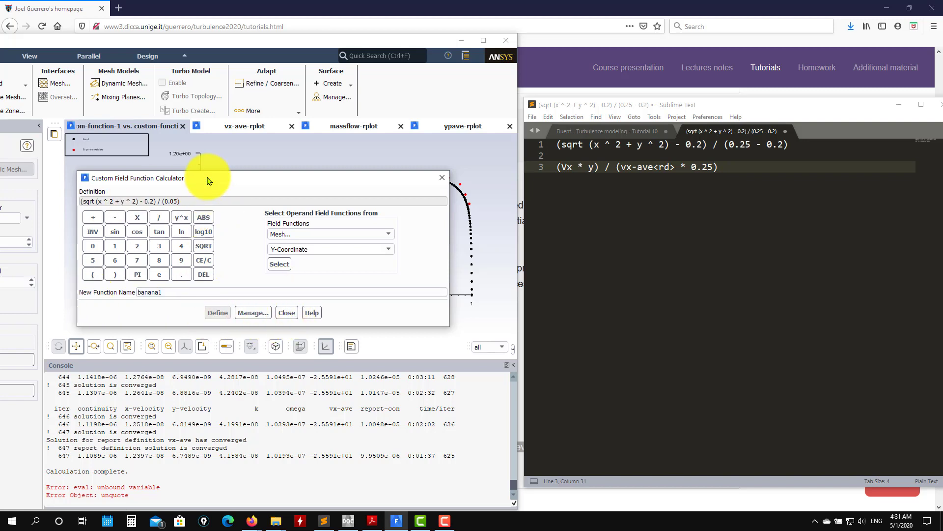
{"action": "left_click_drag", "start_coordinate": [206, 180], "coordinate": [326, 182]}
{"action": "left_click", "coordinate": [410, 313]}
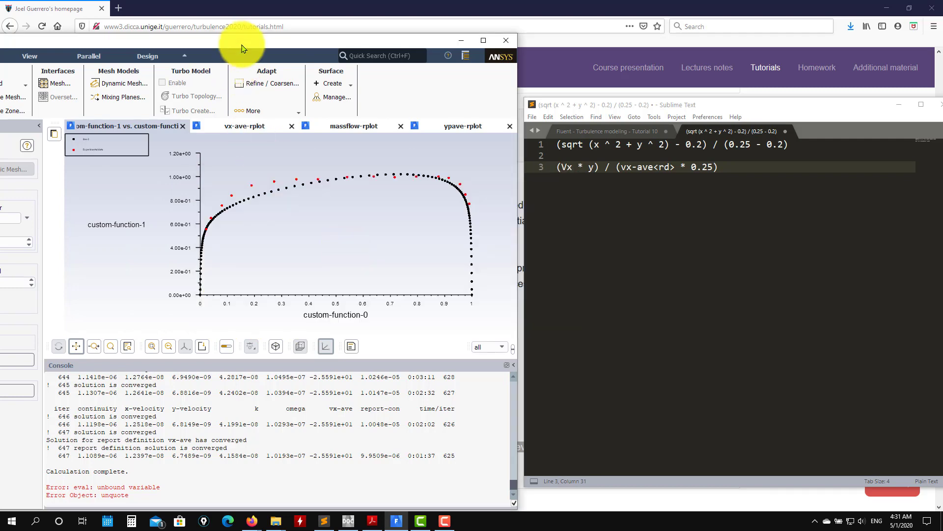
- Open the calculator for another new custom field function and arrange it beside the text editor so the formulas stay readable
{"action": "left_click_drag", "start_coordinate": [241, 48], "coordinate": [648, 21]}
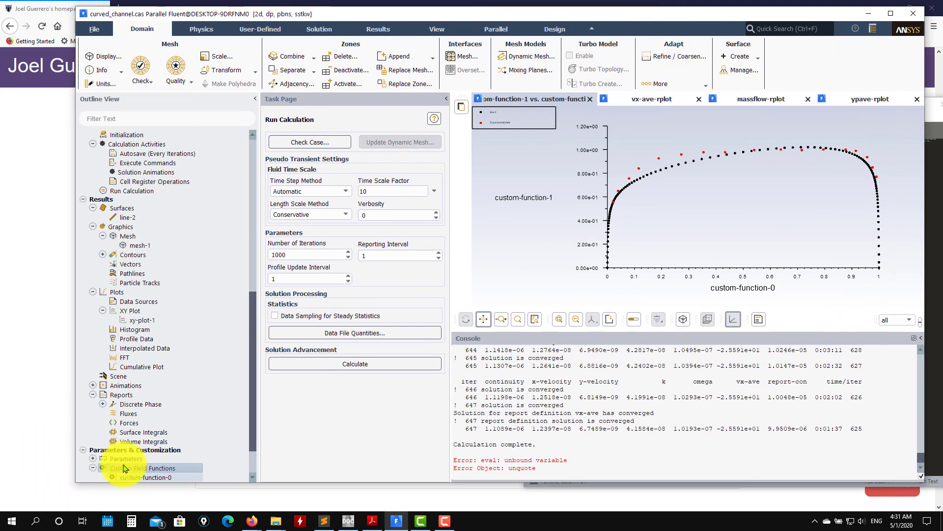
{"action": "scroll", "coordinate": [124, 467], "scroll_direction": "down", "scroll_amount": 2}
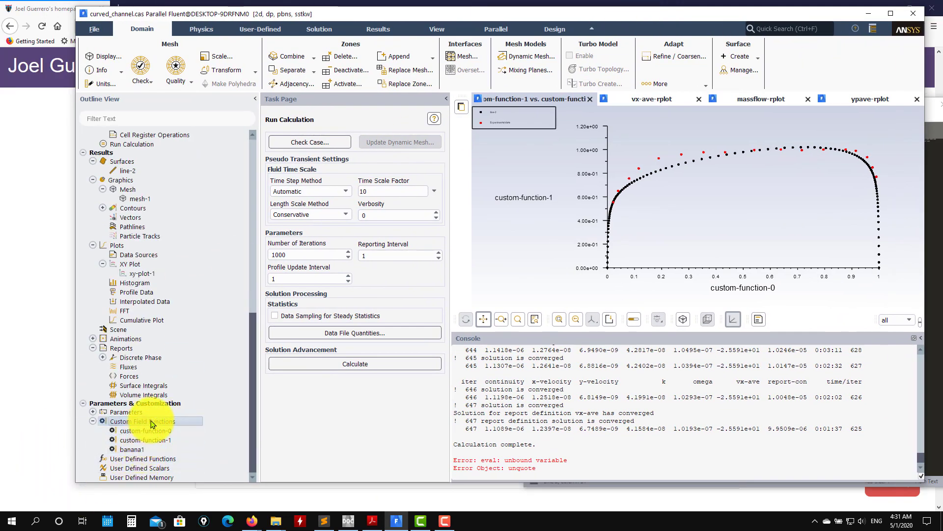
{"action": "right_click", "coordinate": [151, 424]}
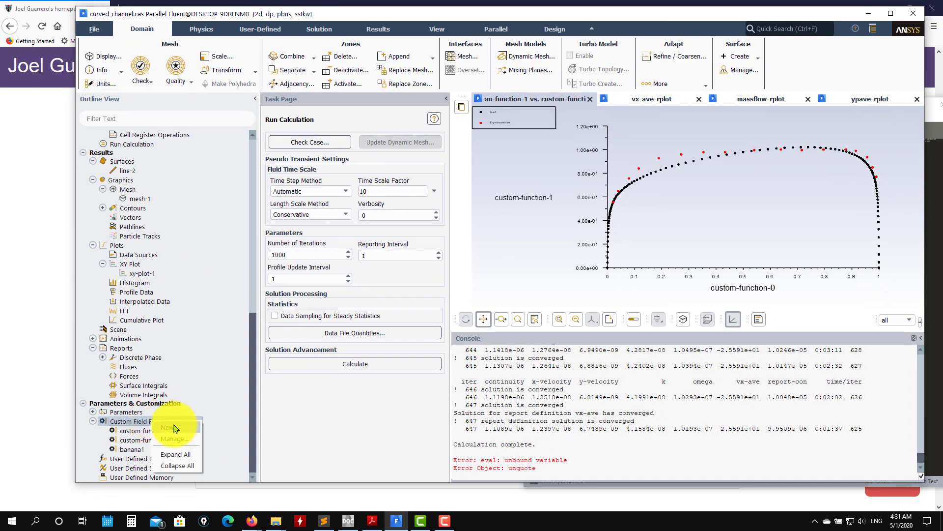
{"action": "left_click", "coordinate": [175, 428]}
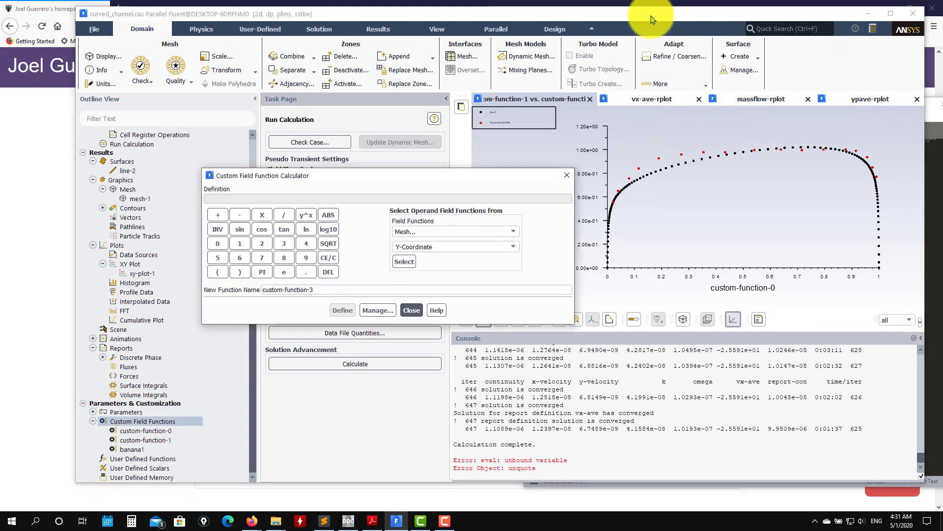
{"action": "left_click_drag", "start_coordinate": [658, 8], "coordinate": [165, 30]}
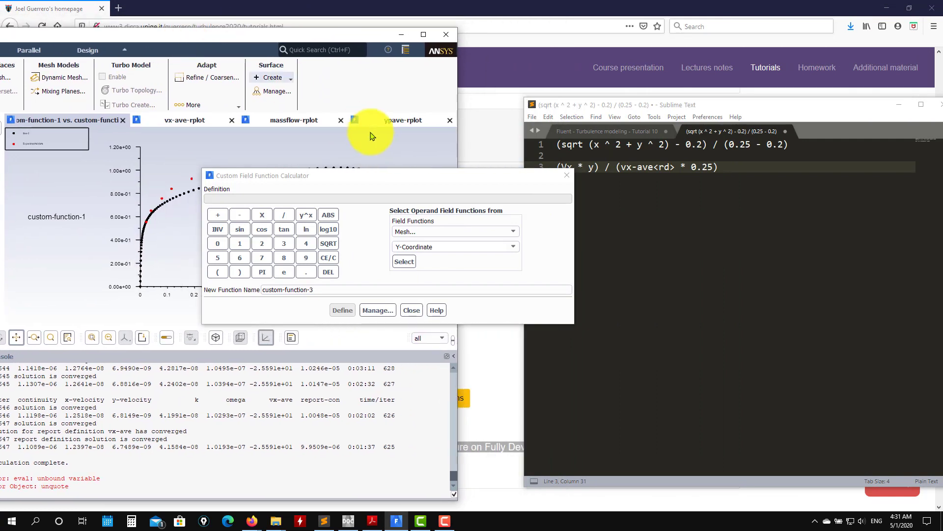
{"action": "left_click_drag", "start_coordinate": [462, 177], "coordinate": [380, 185]}
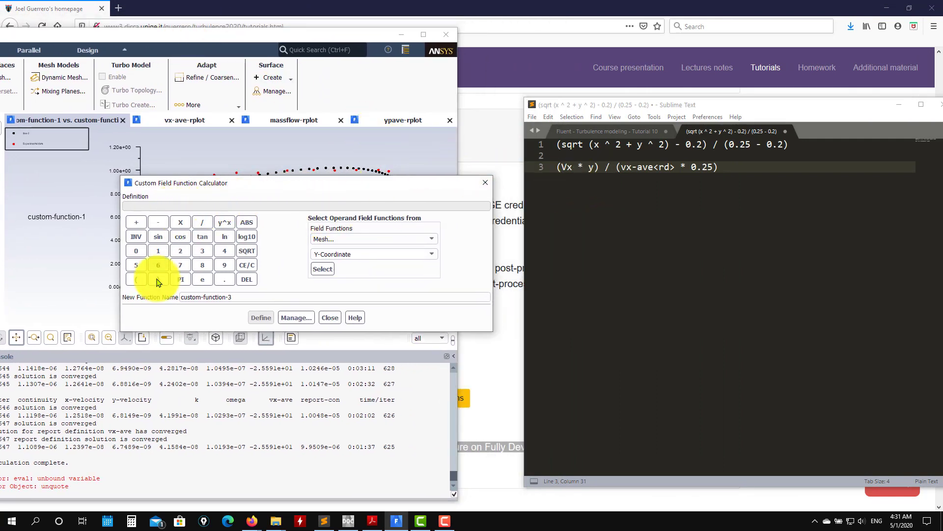
- Start the definition with (Vx *, using the X Velocity field as the operand
{"action": "left_click", "coordinate": [432, 239]}
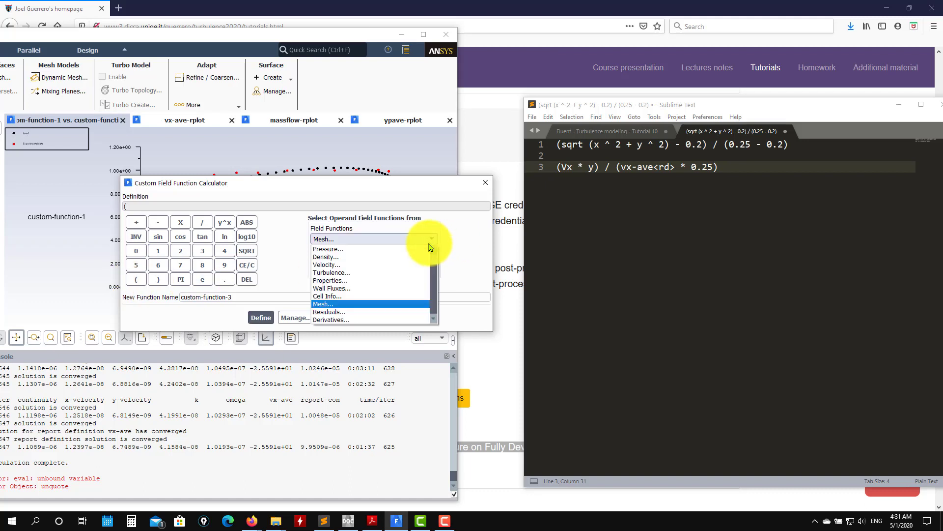
{"action": "left_click", "coordinate": [363, 262]}
{"action": "left_click", "coordinate": [432, 254]}
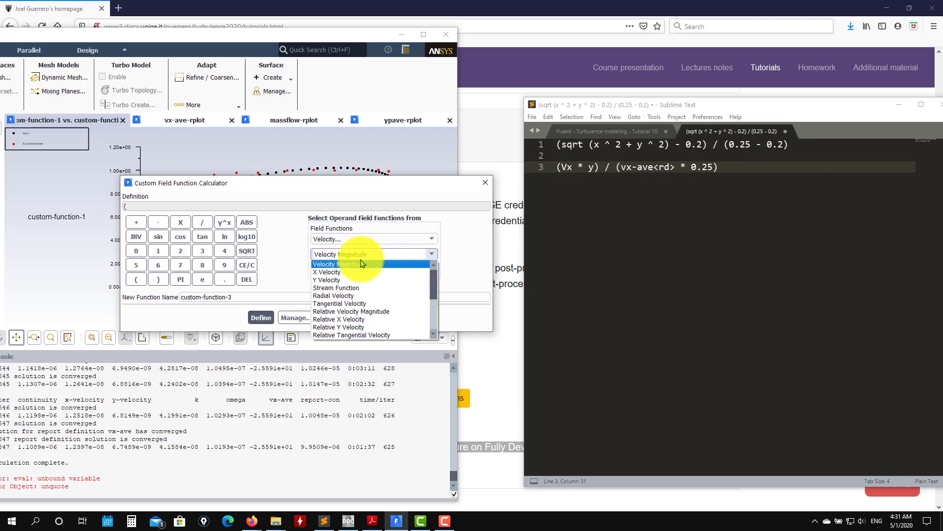
{"action": "left_click", "coordinate": [399, 269]}
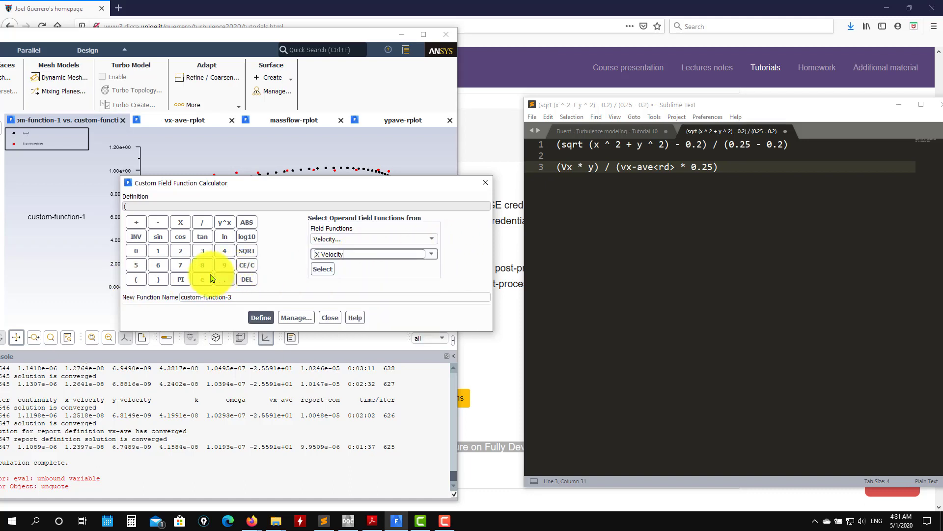
{"action": "left_click", "coordinate": [323, 270]}
{"action": "left_click", "coordinate": [181, 222]}
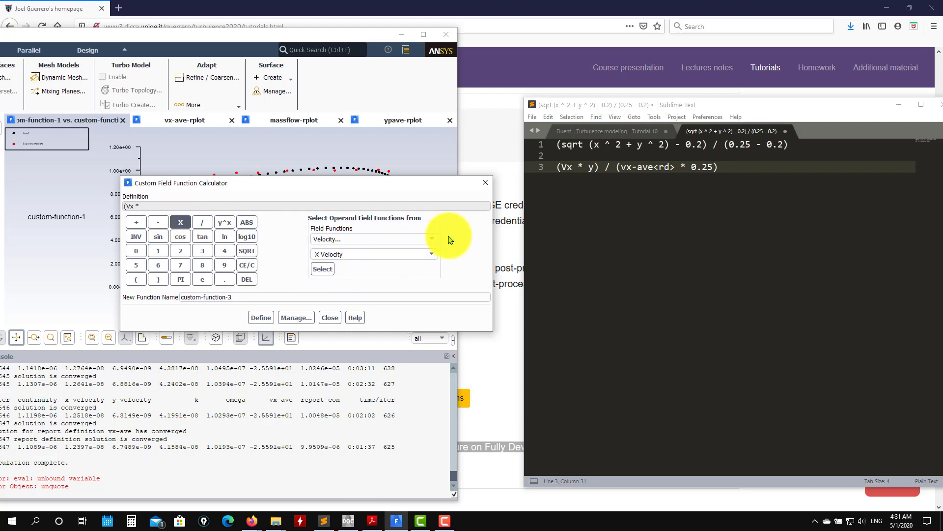
- Continue the definition with y) / (, using the mesh Y-Coordinate as the operand
{"action": "left_click", "coordinate": [432, 239]}
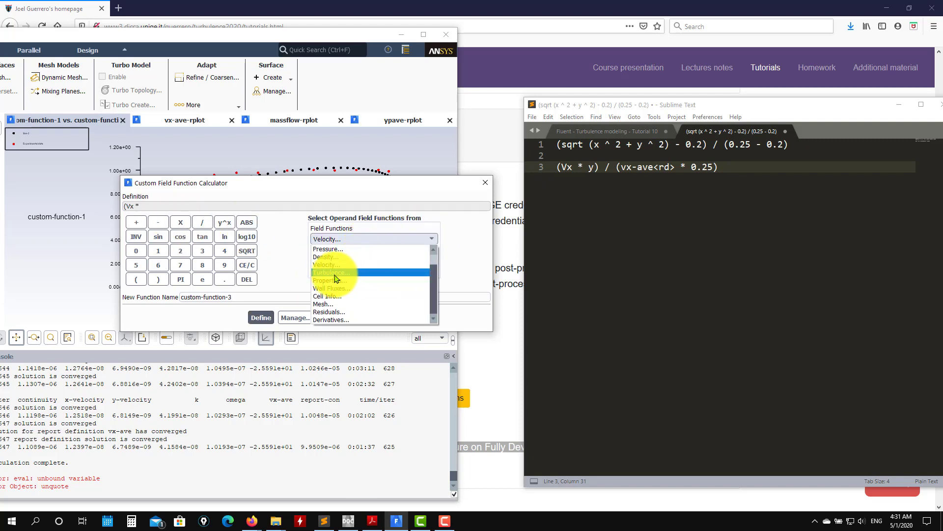
{"action": "left_click", "coordinate": [326, 304]}
{"action": "left_click", "coordinate": [417, 254]}
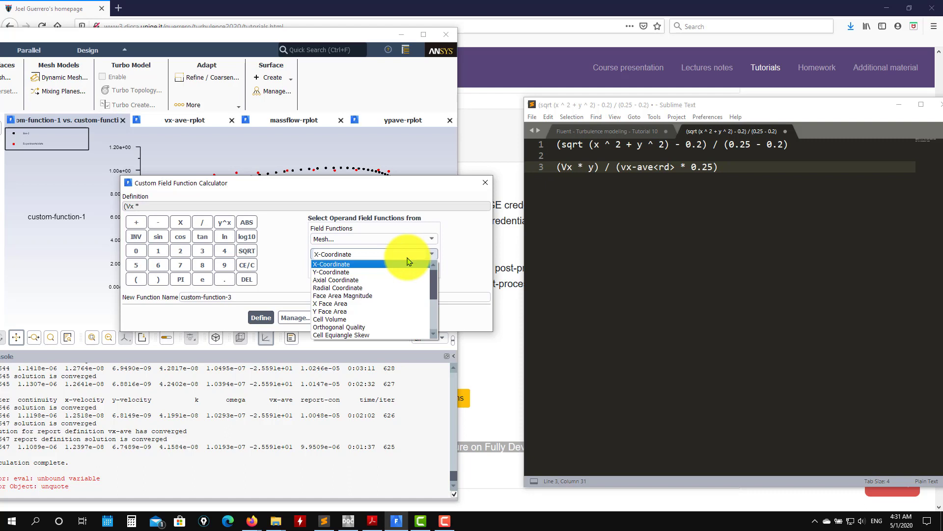
{"action": "left_click", "coordinate": [359, 271]}
{"action": "left_click", "coordinate": [322, 269]}
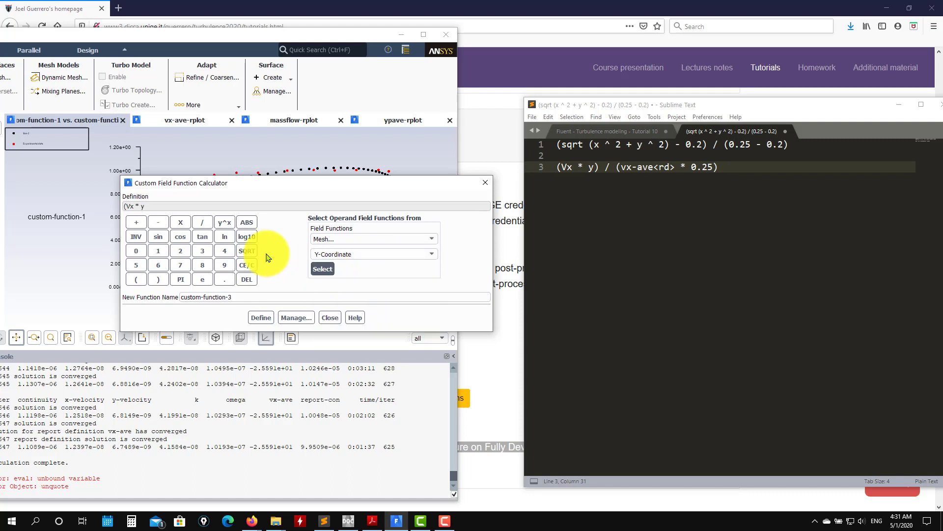
{"action": "left_click", "coordinate": [202, 222]}
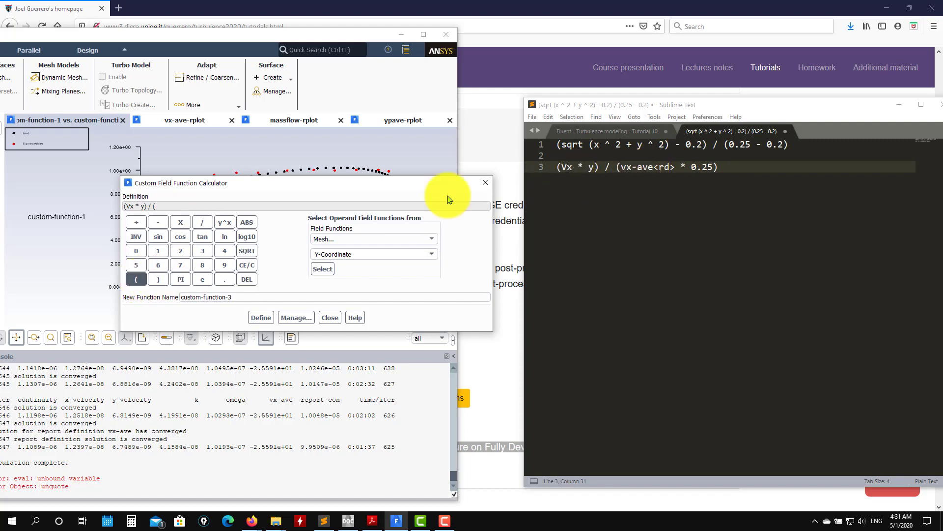
- Add the vx-ave report definition as the first operand of the denominator
{"action": "left_click", "coordinate": [429, 239]}
{"action": "scroll", "coordinate": [433, 263], "scroll_direction": "up", "scroll_amount": 1}
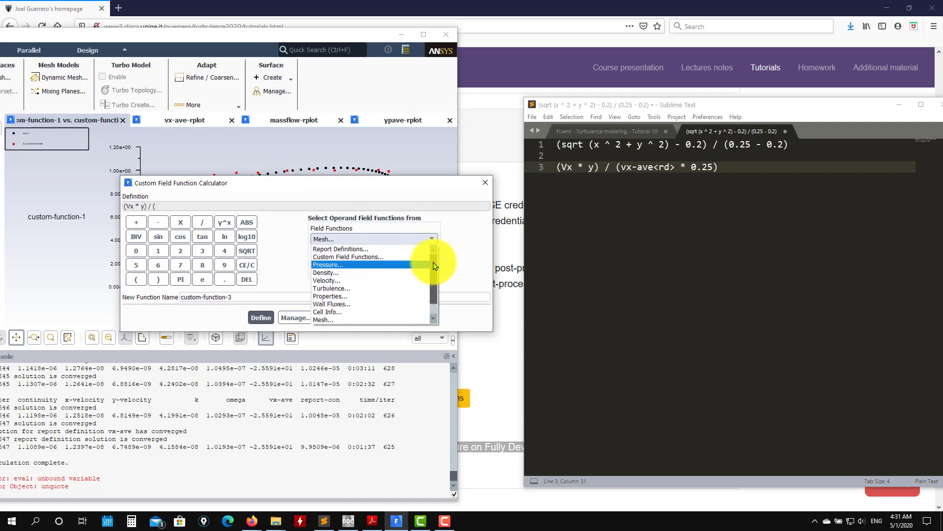
{"action": "left_click", "coordinate": [346, 250]}
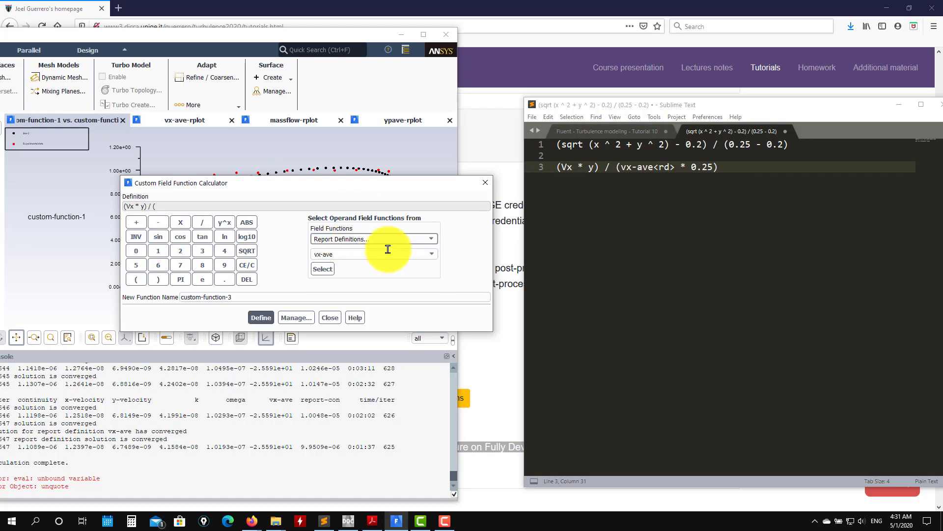
{"action": "left_click", "coordinate": [425, 258]}
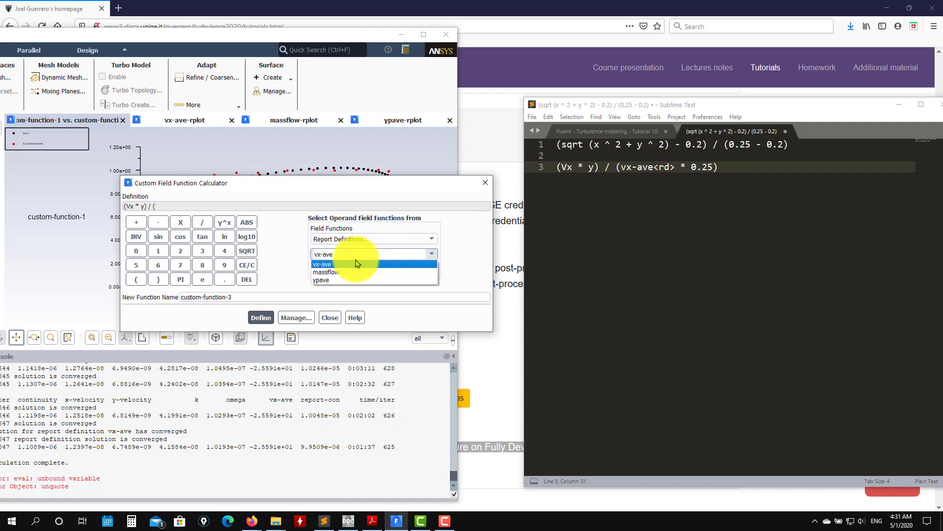
{"action": "left_click", "coordinate": [331, 264]}
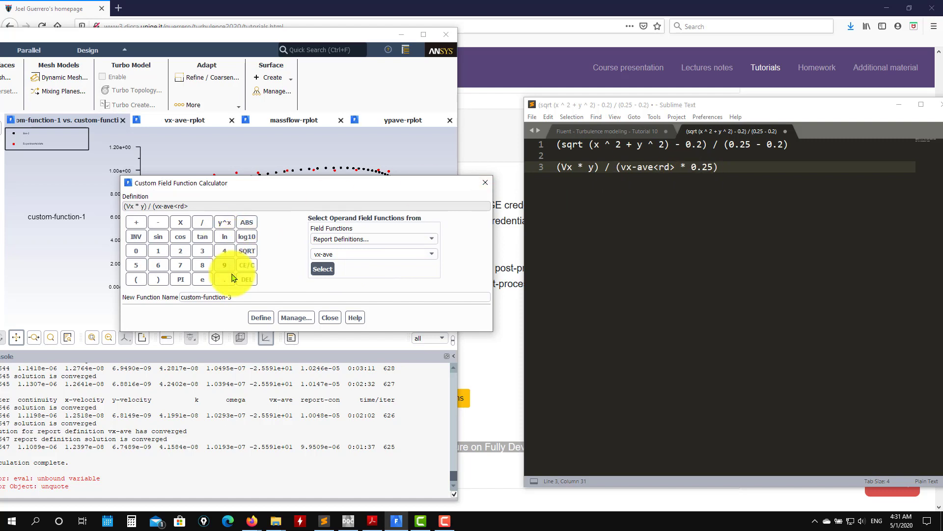
- Complete the denominator with * 0.25) and name the new function bananarama
{"action": "left_click", "coordinate": [180, 222]}
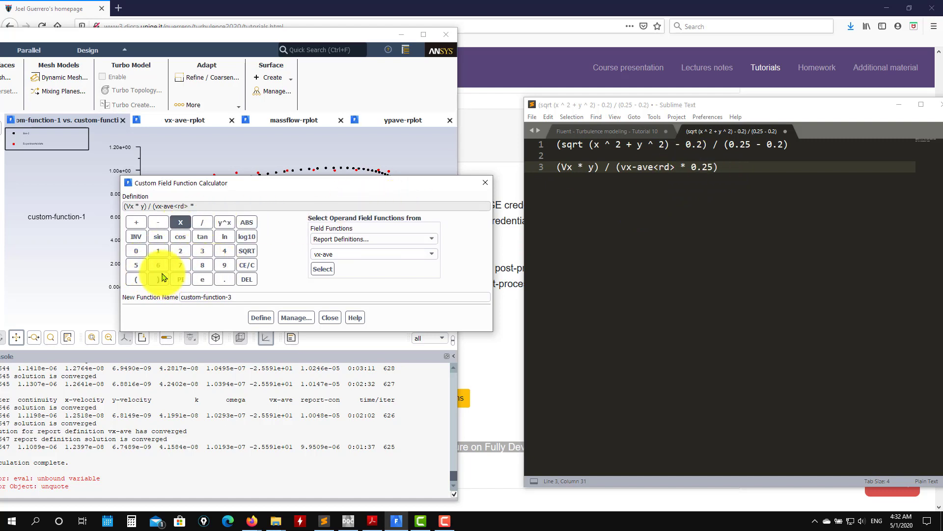
{"action": "left_click", "coordinate": [136, 250]}
{"action": "left_click", "coordinate": [224, 279]}
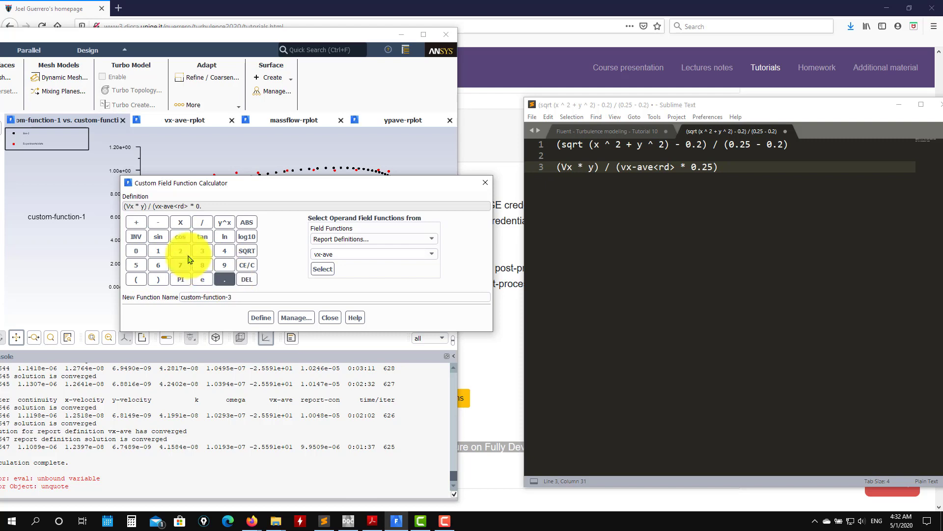
{"action": "left_click", "coordinate": [181, 250]}
{"action": "left_click", "coordinate": [136, 265]}
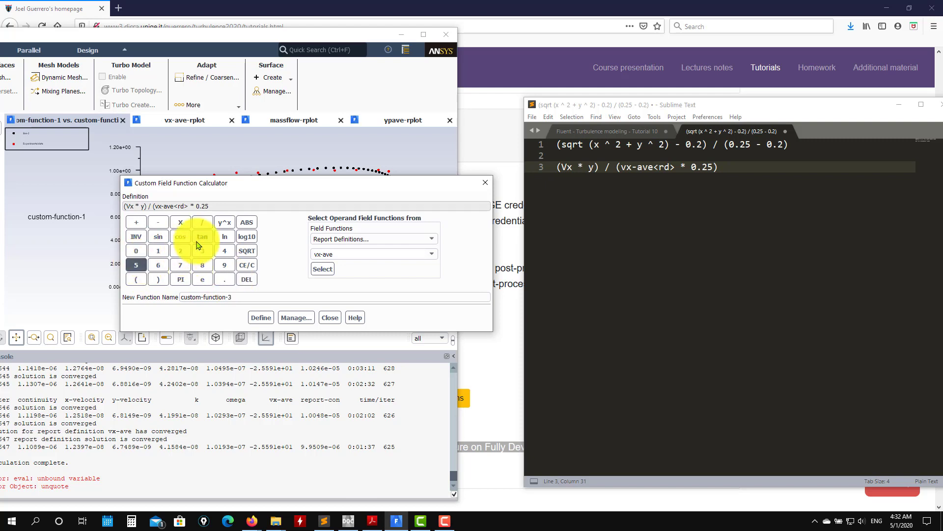
{"action": "left_click", "coordinate": [158, 279]}
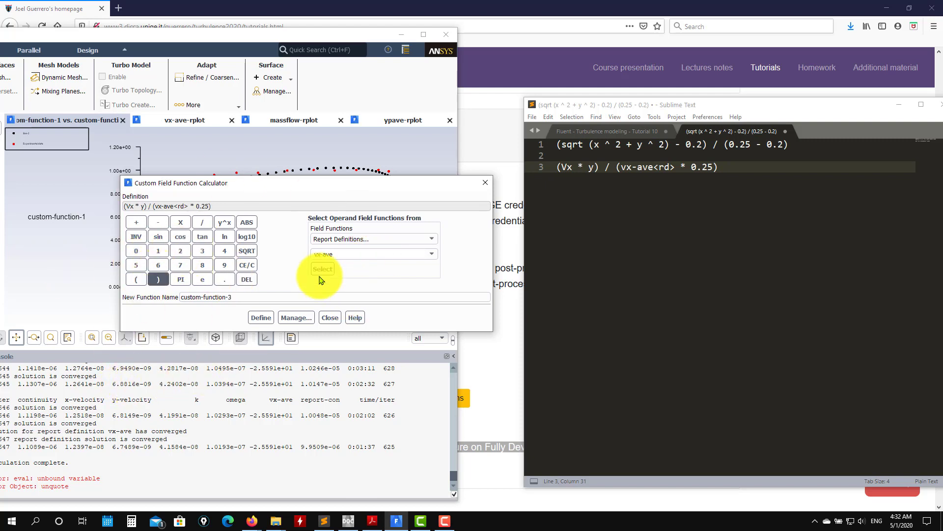
{"action": "left_click_drag", "start_coordinate": [239, 297], "coordinate": [94, 289]}
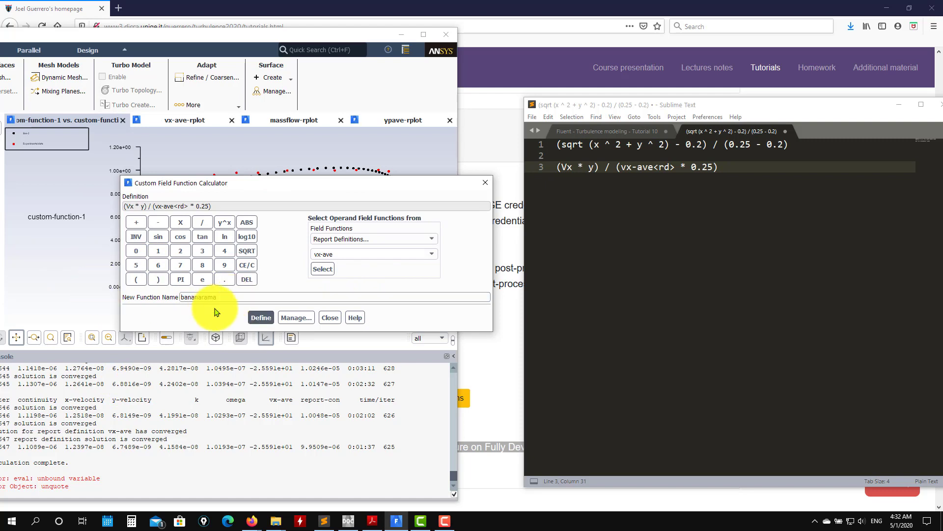
- Close the custom field function calculator, bring the rest of the Fluent window into view and maximize it
{"action": "left_click", "coordinate": [330, 317]}
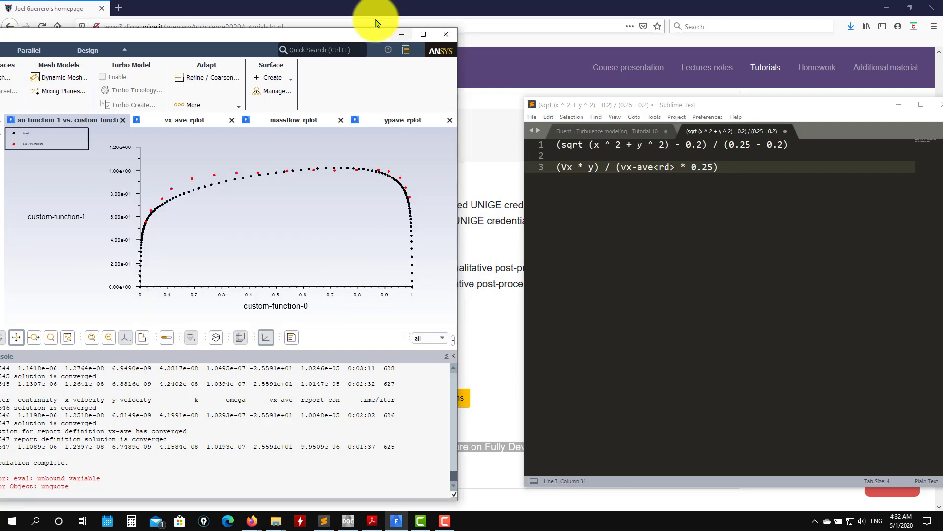
{"action": "left_click_drag", "start_coordinate": [355, 38], "coordinate": [576, 30]}
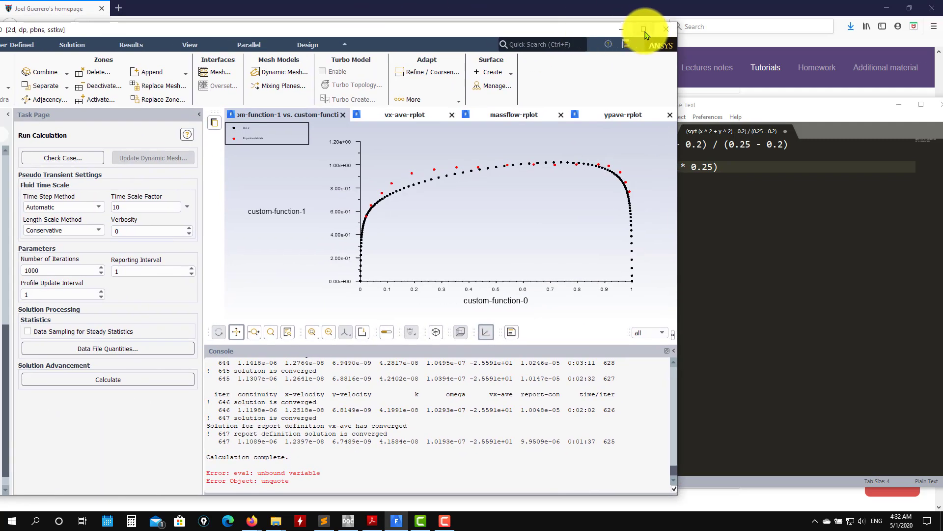
{"action": "left_click", "coordinate": [646, 28]}
- Start a new custom field function with the dY-Velocity/dx derivative as its first operand
{"action": "left_click", "coordinate": [109, 435]}
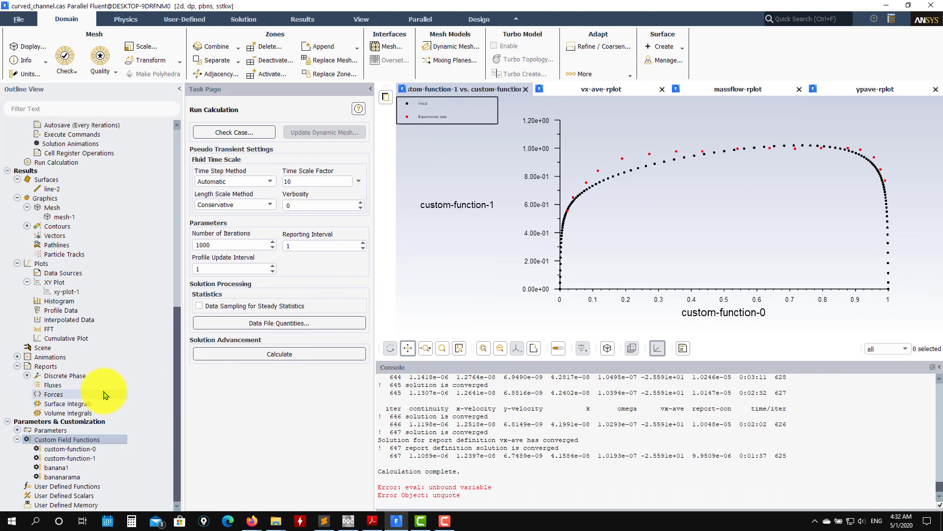
{"action": "right_click", "coordinate": [88, 445]}
{"action": "left_click", "coordinate": [120, 449]}
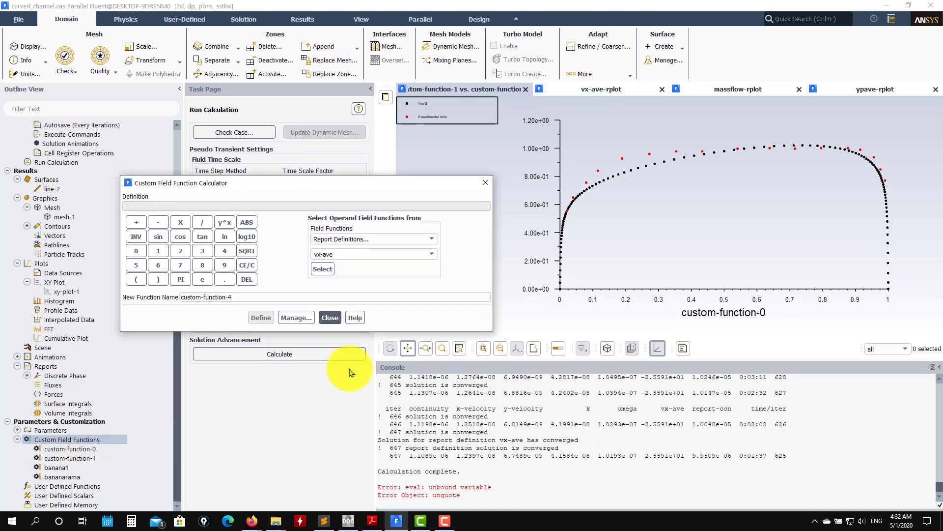
{"action": "left_click", "coordinate": [429, 238]}
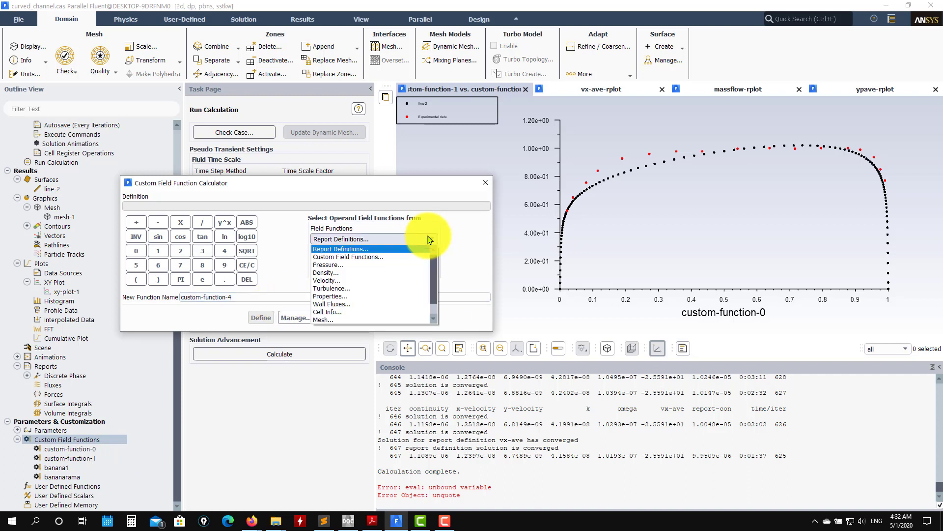
{"action": "left_click_drag", "start_coordinate": [434, 268], "coordinate": [434, 327]}
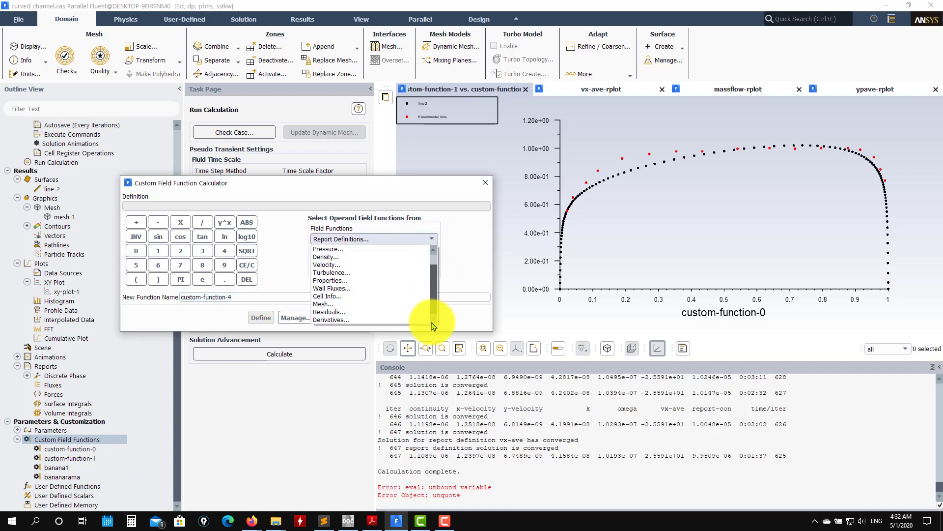
{"action": "left_click", "coordinate": [344, 320]}
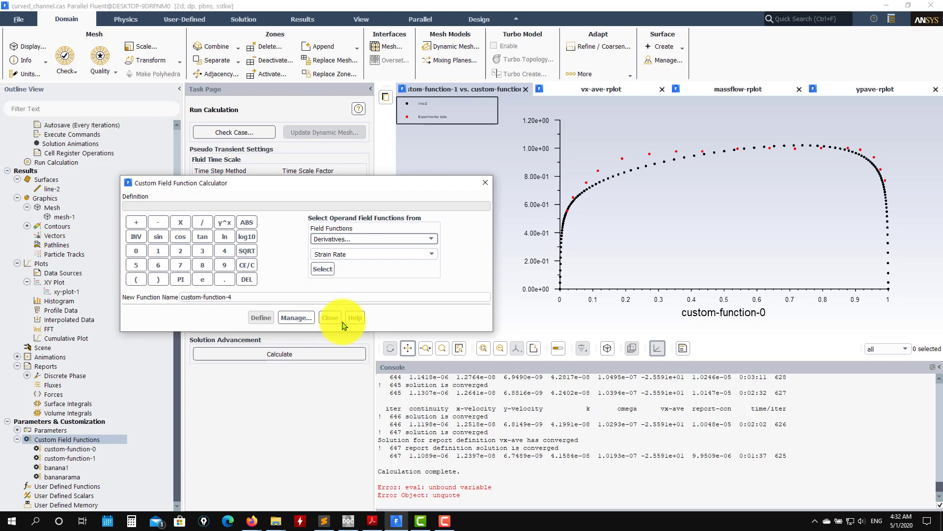
{"action": "left_click", "coordinate": [430, 254]}
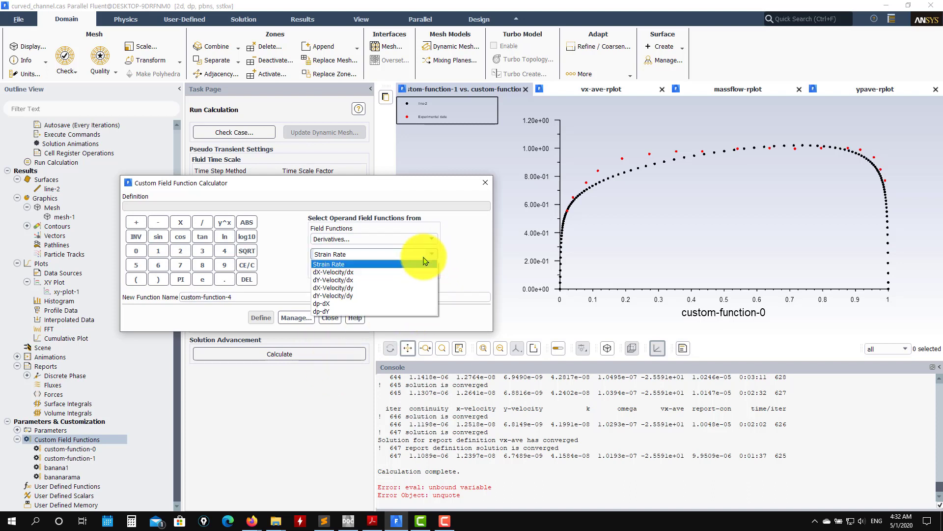
{"action": "left_click", "coordinate": [354, 280]}
{"action": "left_click", "coordinate": [323, 269]}
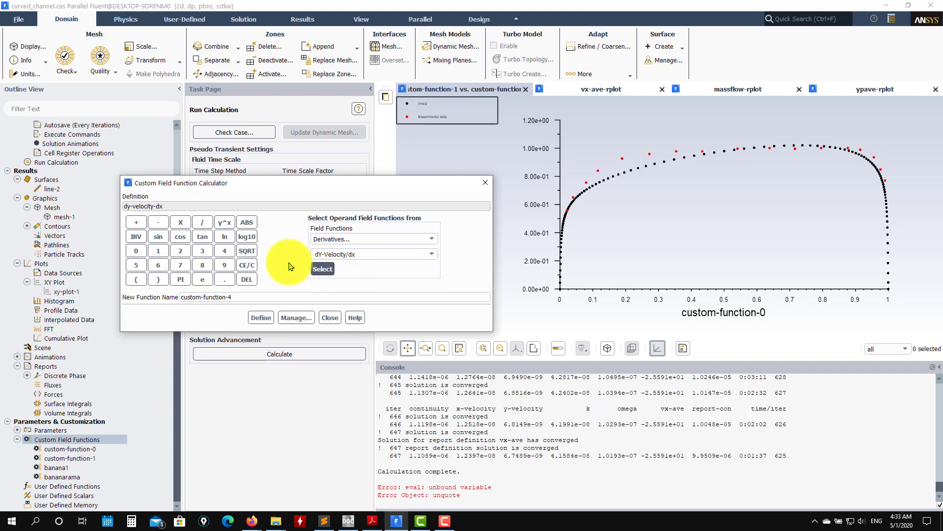
- Subtract the dX-Velocity/dy derivative, define the function under the name omegaz and close the calculator
{"action": "left_click", "coordinate": [162, 225]}
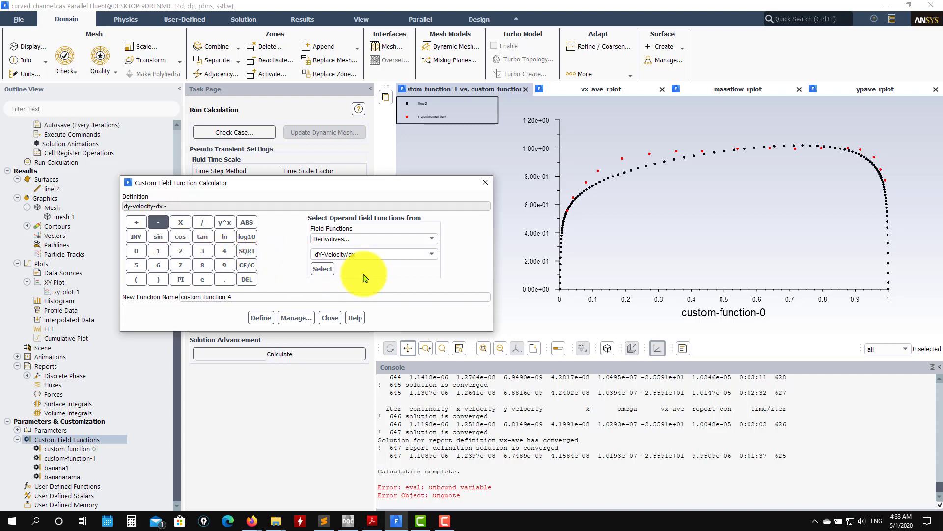
{"action": "left_click", "coordinate": [431, 254]}
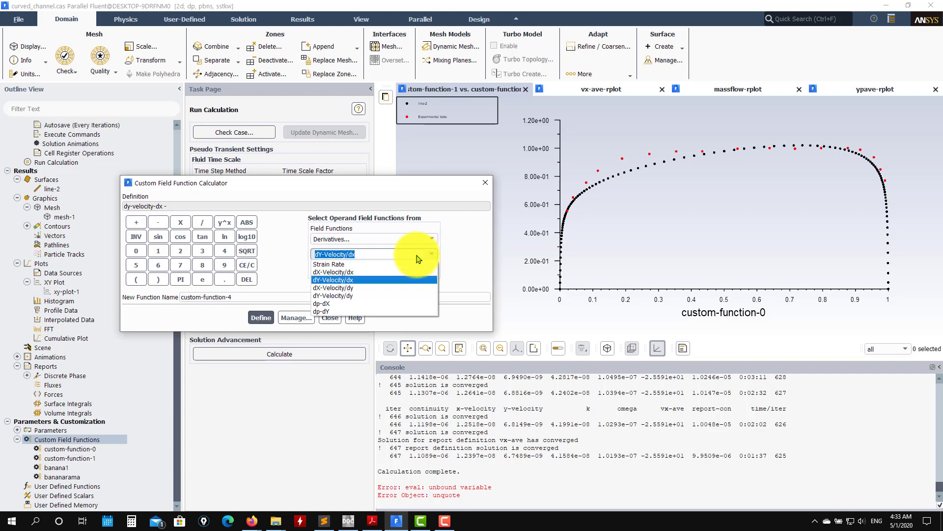
{"action": "left_click", "coordinate": [352, 288]}
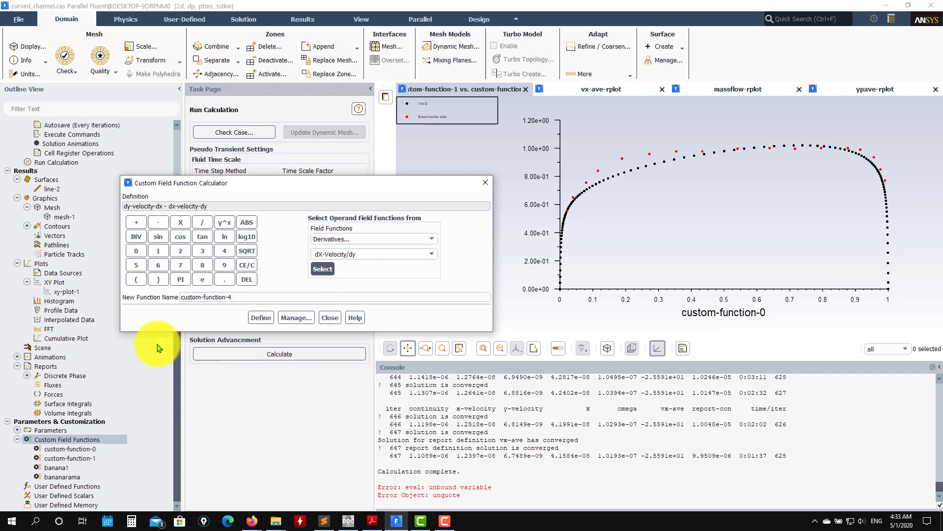
{"action": "left_click_drag", "start_coordinate": [235, 297], "coordinate": [139, 300]}
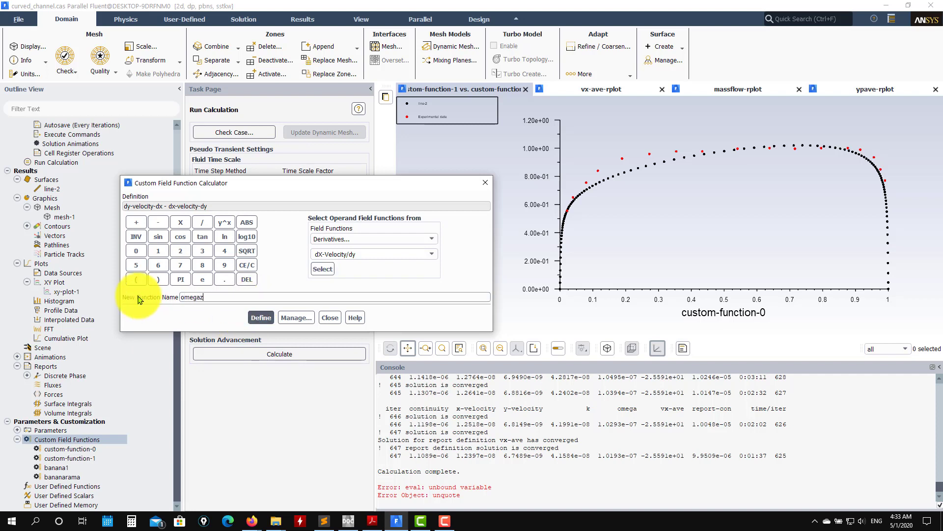
{"action": "left_click", "coordinate": [254, 321]}
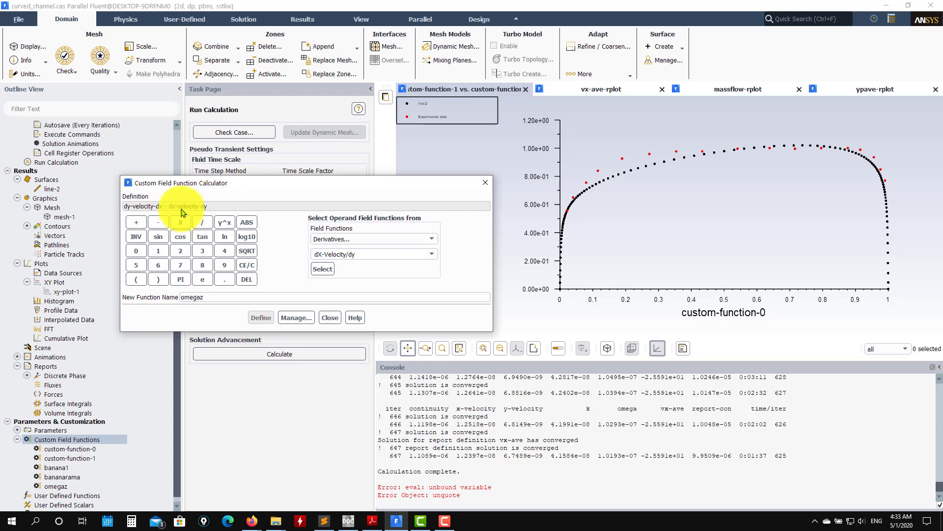
{"action": "left_click", "coordinate": [328, 317]}
- Open the existing xy-plot-1 definition and plot custom-function-1 against custom-function-0 on line-2
{"action": "scroll", "coordinate": [113, 301], "scroll_direction": "up", "scroll_amount": 4}
{"action": "scroll", "coordinate": [113, 301], "scroll_direction": "down", "scroll_amount": 2}
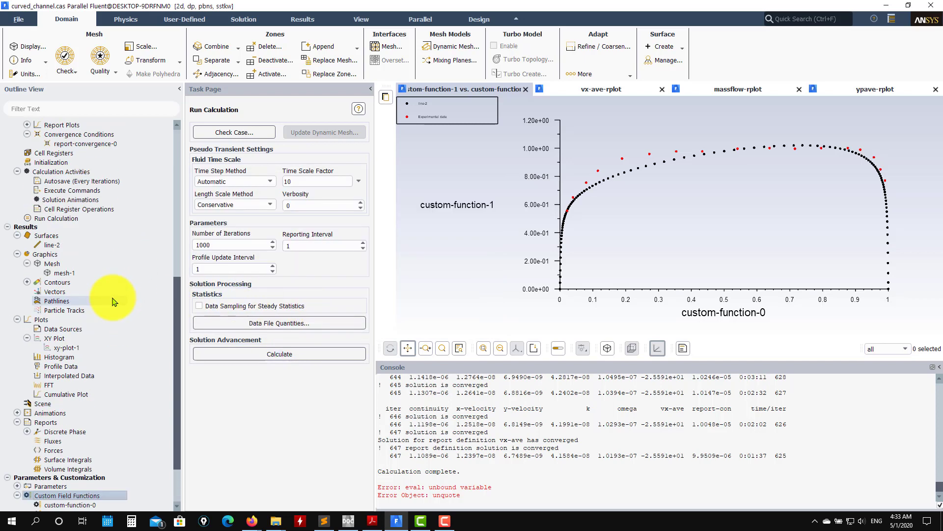
{"action": "scroll", "coordinate": [68, 303], "scroll_direction": "down", "scroll_amount": 3}
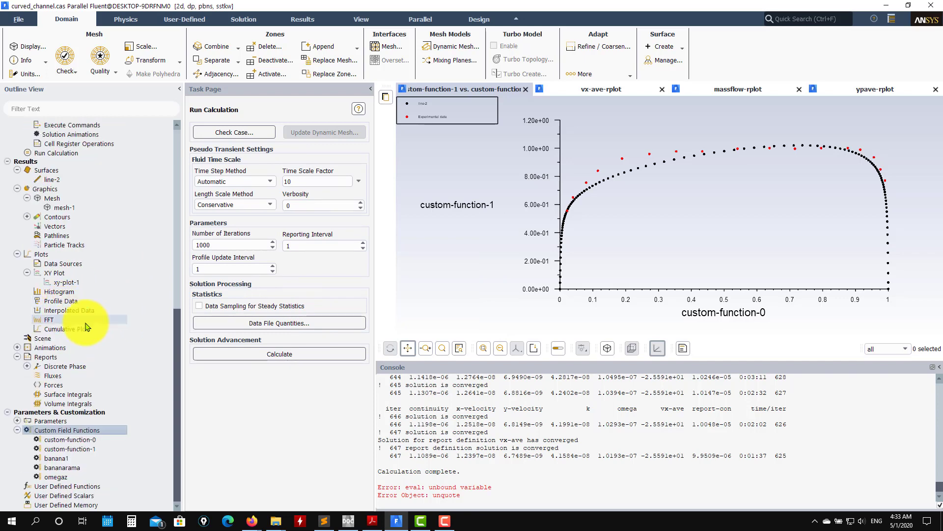
{"action": "double_click", "coordinate": [86, 284]}
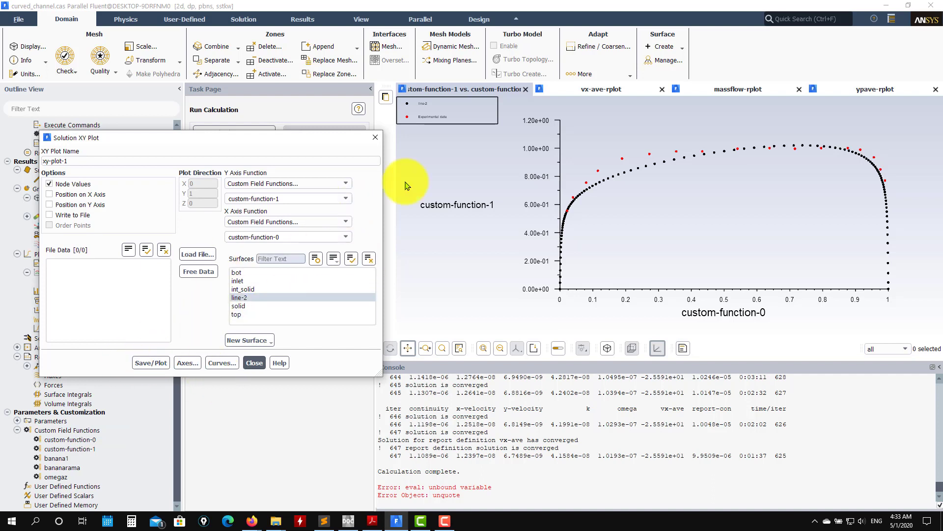
{"action": "left_click", "coordinate": [160, 366]}
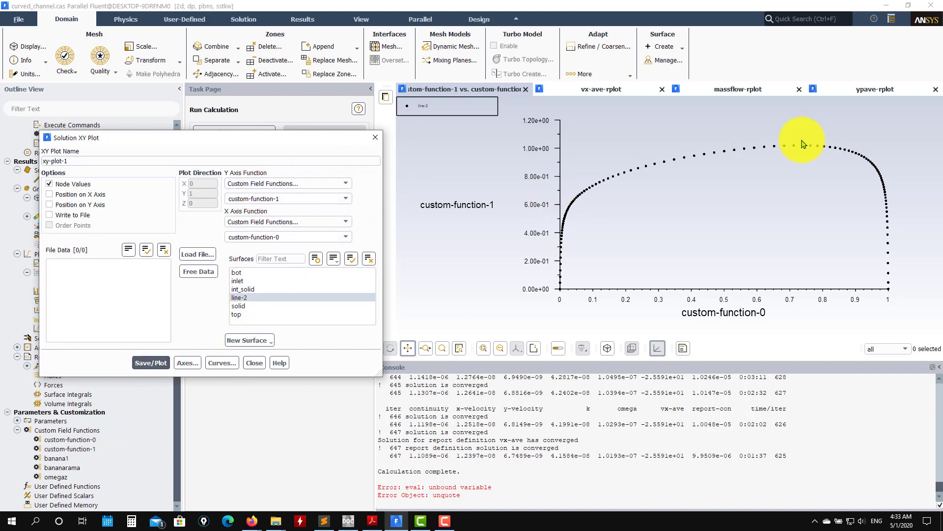
- Set the Y axis function to bananarama and the X axis function to banana1, and replot xy-plot-1
{"action": "left_click", "coordinate": [346, 199]}
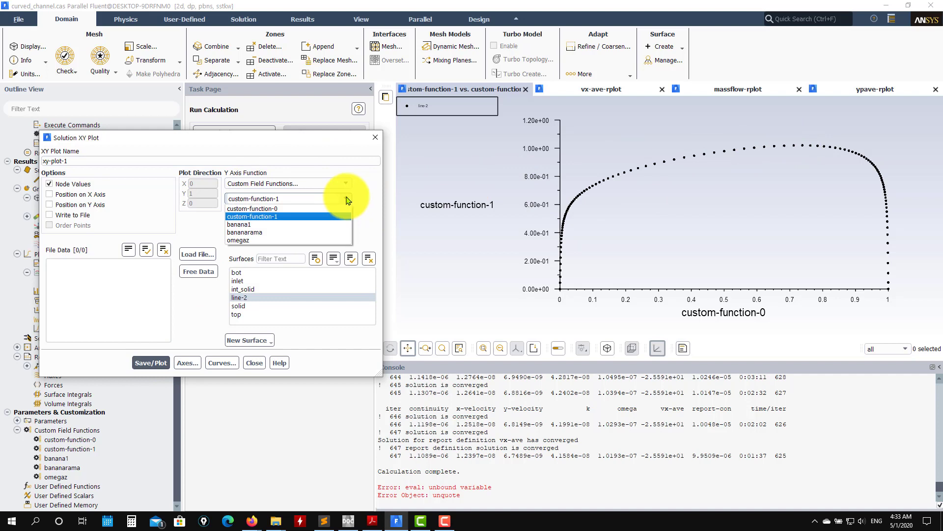
{"action": "left_click", "coordinate": [302, 232]}
{"action": "left_click", "coordinate": [344, 237]}
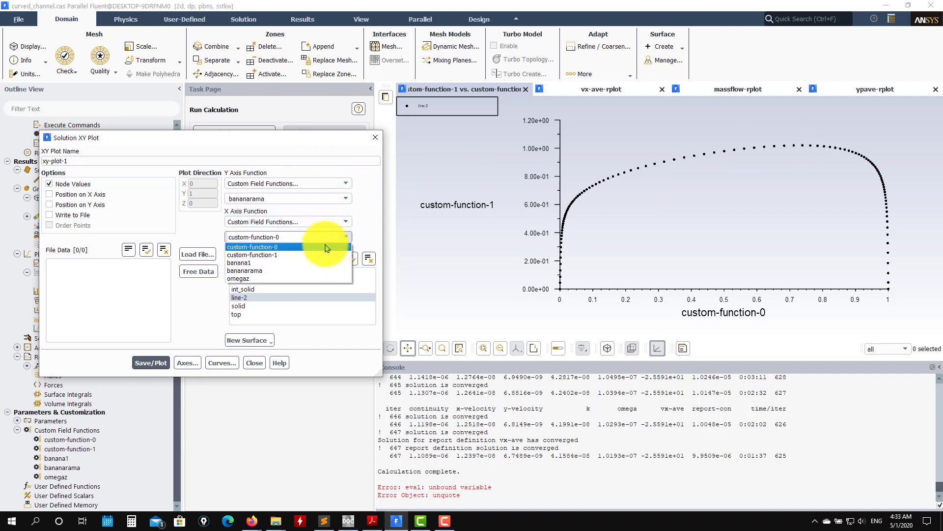
{"action": "left_click", "coordinate": [295, 262]}
{"action": "left_click", "coordinate": [162, 367]}
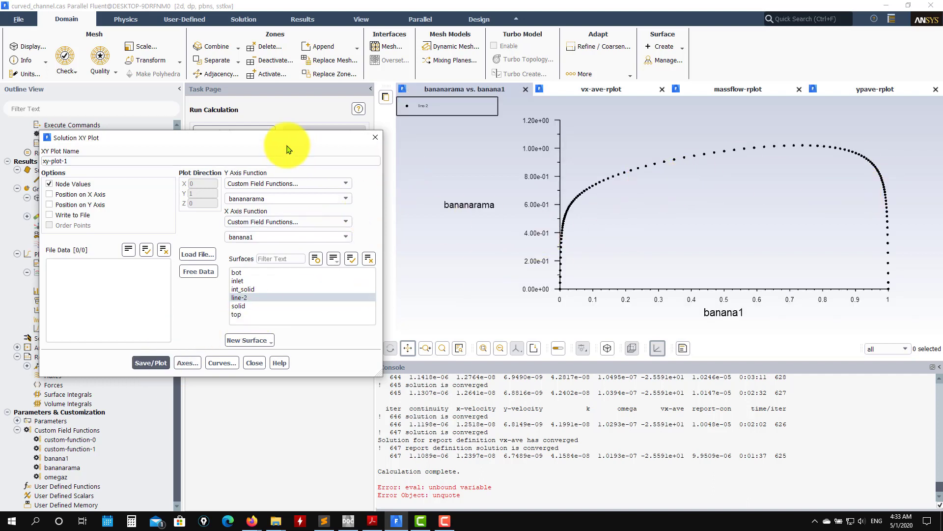
- Load the experimental data file exp_data.xy into xy-plot-1 and plot it together with the line-2 solution
{"action": "left_click_drag", "start_coordinate": [288, 134], "coordinate": [390, 130]}
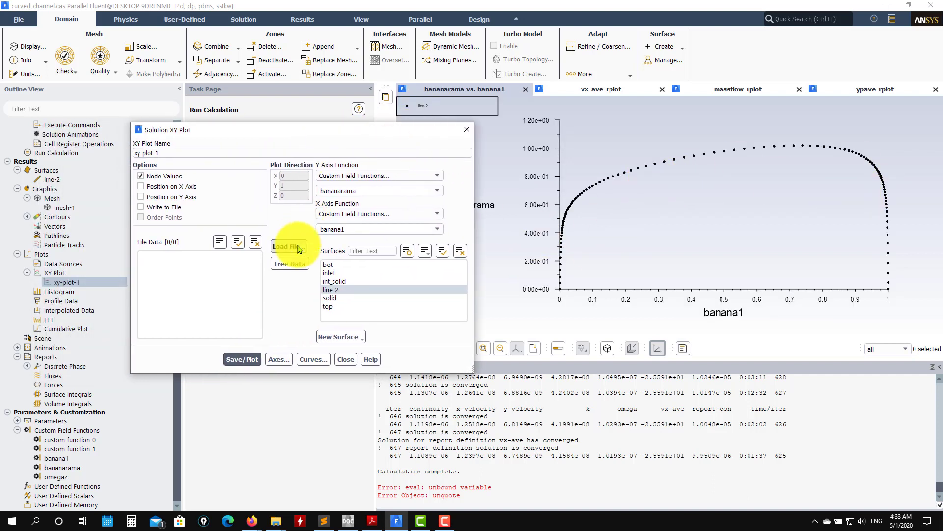
{"action": "left_click", "coordinate": [282, 247]}
{"action": "left_click", "coordinate": [385, 193]}
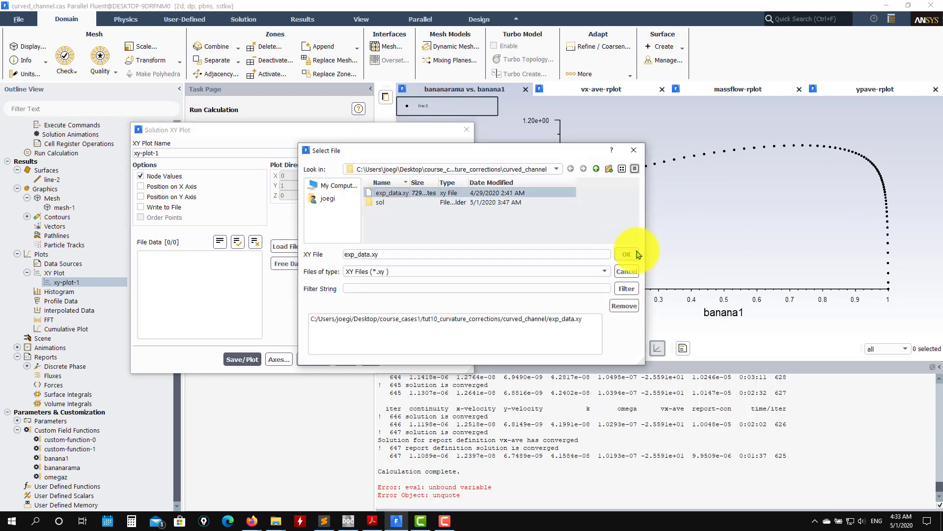
{"action": "left_click", "coordinate": [626, 254]}
{"action": "left_click", "coordinate": [245, 364]}
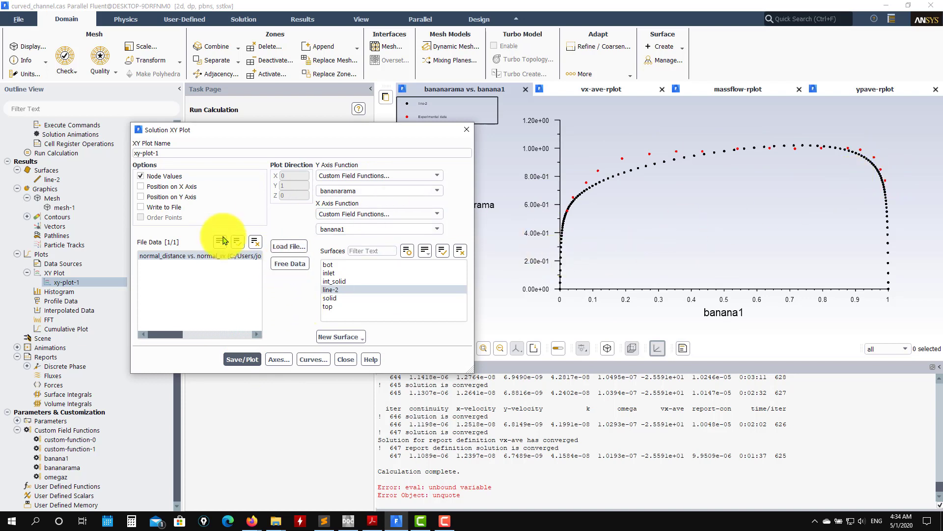
- Write the plot data to an XY file named sol1, overwriting the existing file, and close the plot settings
{"action": "left_click", "coordinate": [141, 206]}
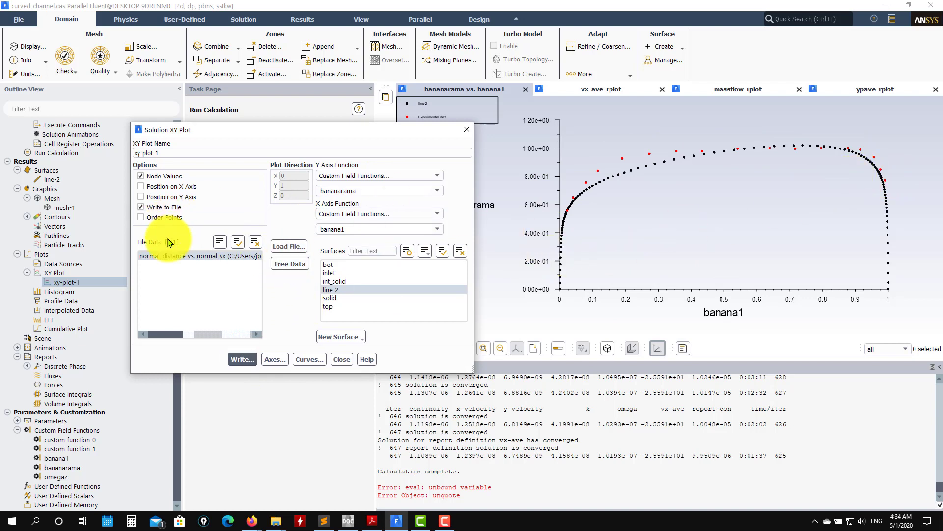
{"action": "left_click", "coordinate": [251, 361]}
{"action": "left_click", "coordinate": [399, 315]}
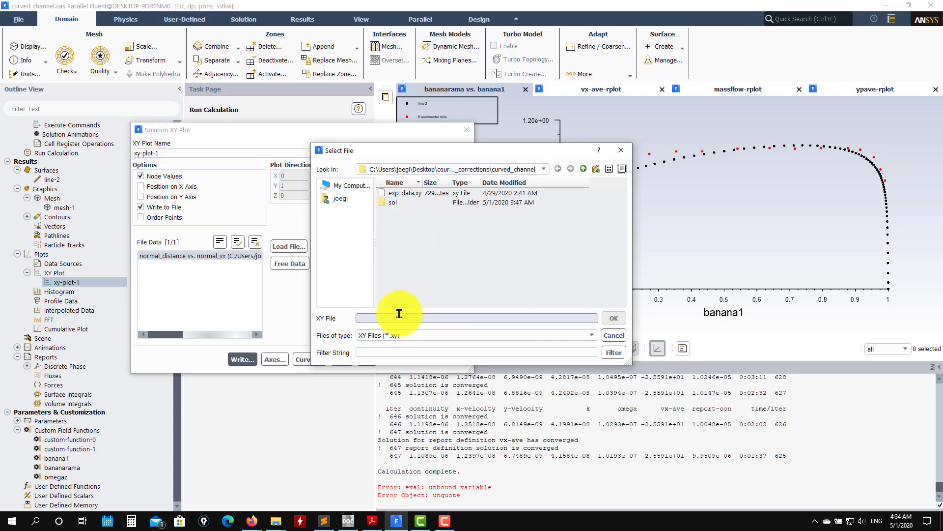
{"action": "type", "text": "sol1"}
{"action": "key", "text": "Return"}
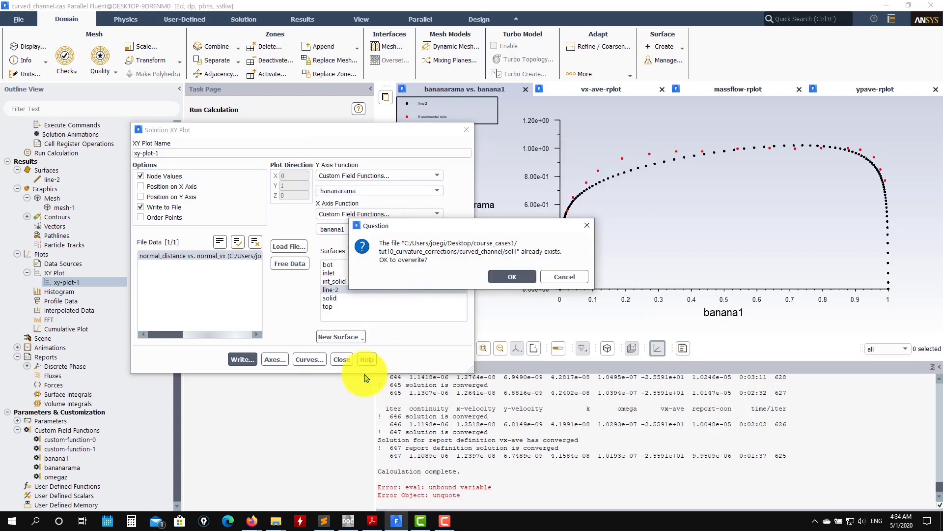
{"action": "left_click", "coordinate": [494, 287]}
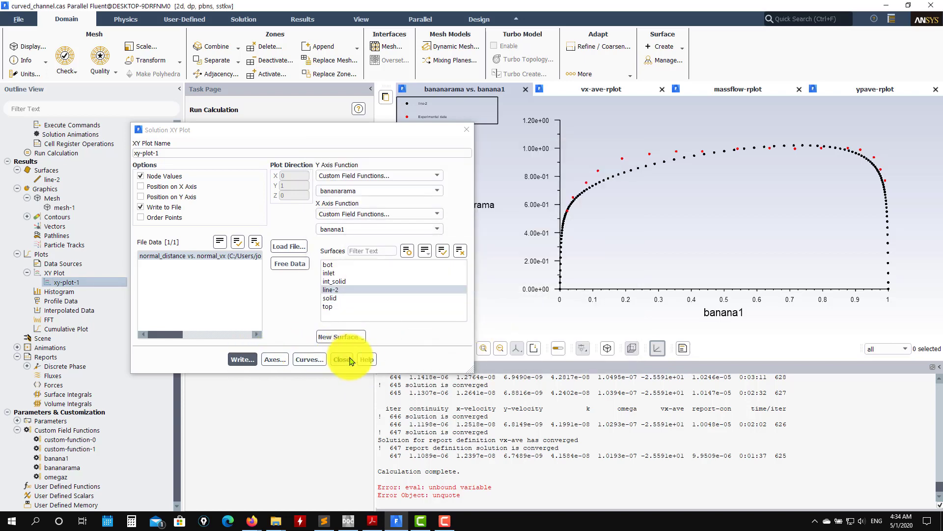
{"action": "left_click", "coordinate": [342, 359]}
- Open the existing contour-1 definition and display its contours of custom-function-0 on the solid surface
{"action": "scroll", "coordinate": [105, 303], "scroll_direction": "up", "scroll_amount": 4}
{"action": "scroll", "coordinate": [148, 302], "scroll_direction": "down", "scroll_amount": 3}
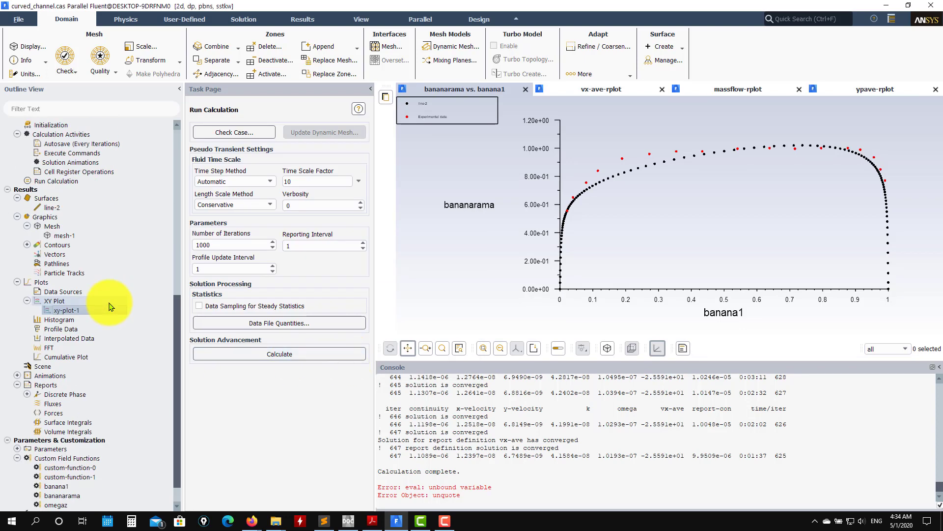
{"action": "left_click", "coordinate": [28, 244]}
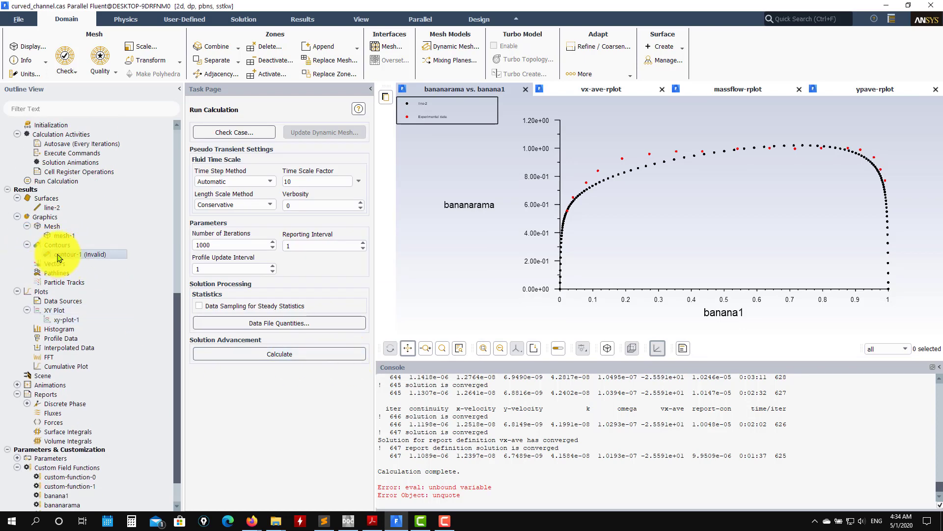
{"action": "double_click", "coordinate": [58, 255]}
{"action": "left_click", "coordinate": [263, 467]}
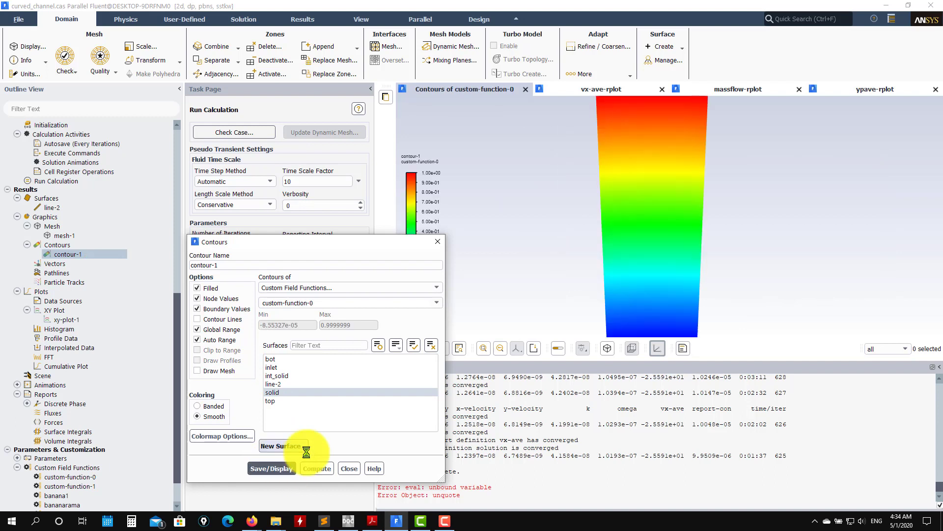
- Change contour-1 to Velocity Magnitude and display it on the solid surface
{"action": "left_click", "coordinate": [440, 290]}
{"action": "left_click", "coordinate": [283, 316]}
{"action": "left_click", "coordinate": [271, 468]}
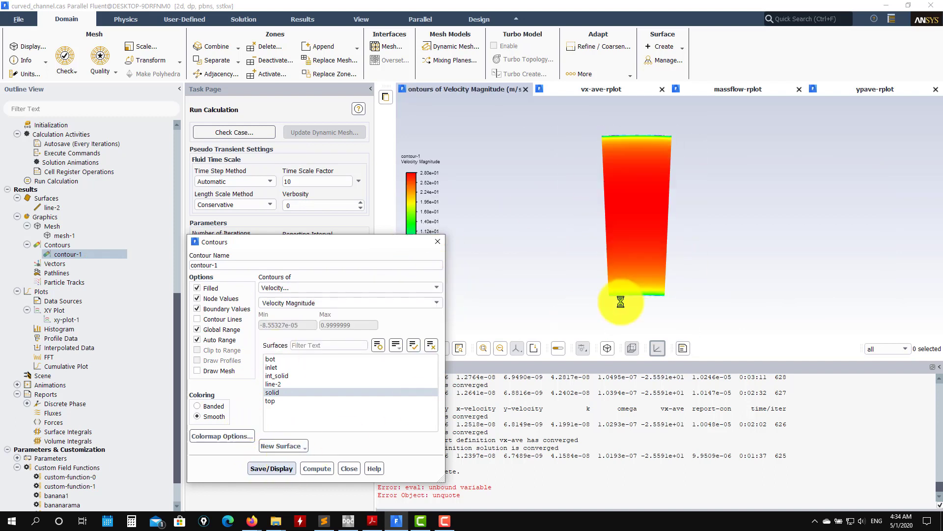
- Switch contour-1 to the custom field function custom-function-0 and display it on the solid surface
{"action": "left_click", "coordinate": [436, 288]}
{"action": "left_click", "coordinate": [361, 296]}
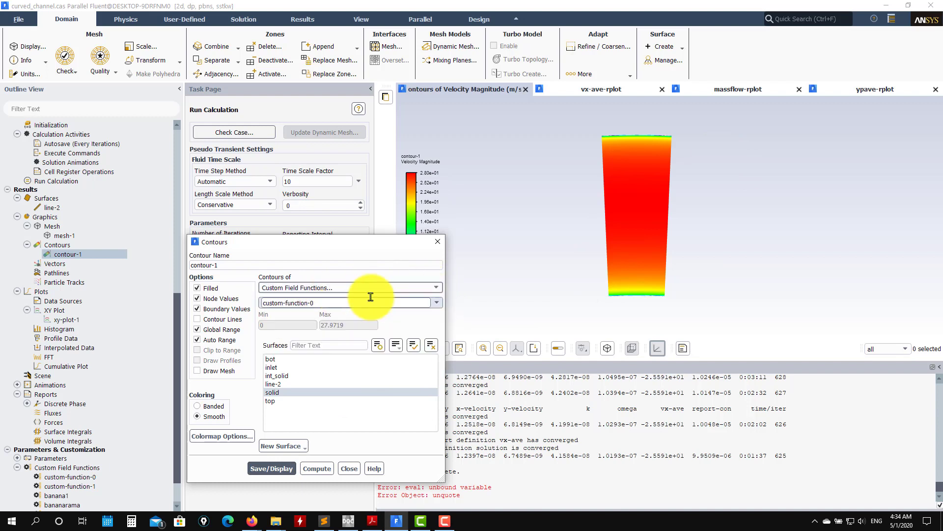
{"action": "left_click", "coordinate": [437, 302]}
{"action": "left_click", "coordinate": [286, 310]}
{"action": "left_click", "coordinate": [270, 467]}
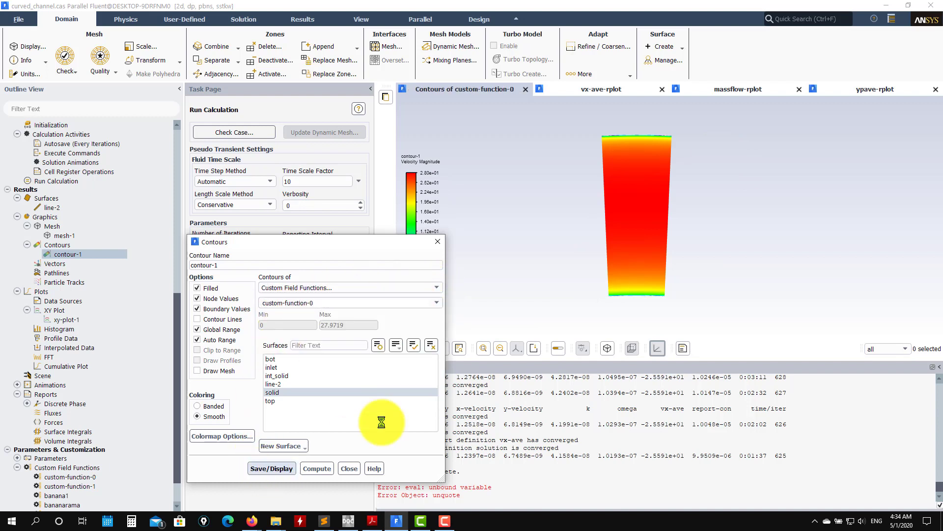
- Switch contour-1 to the custom field function custom-function-1 and display it on the solid surface
{"action": "left_click", "coordinate": [435, 303]}
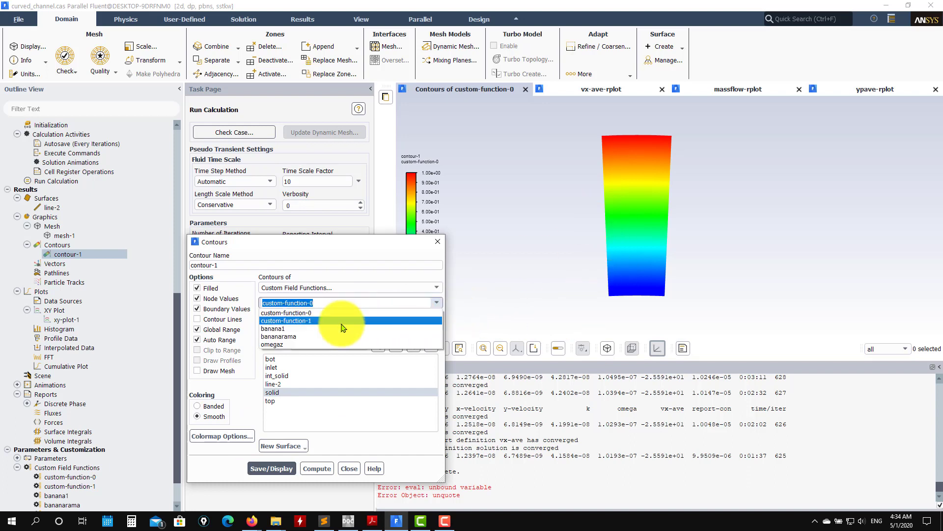
{"action": "left_click", "coordinate": [289, 318]}
{"action": "left_click", "coordinate": [270, 468]}
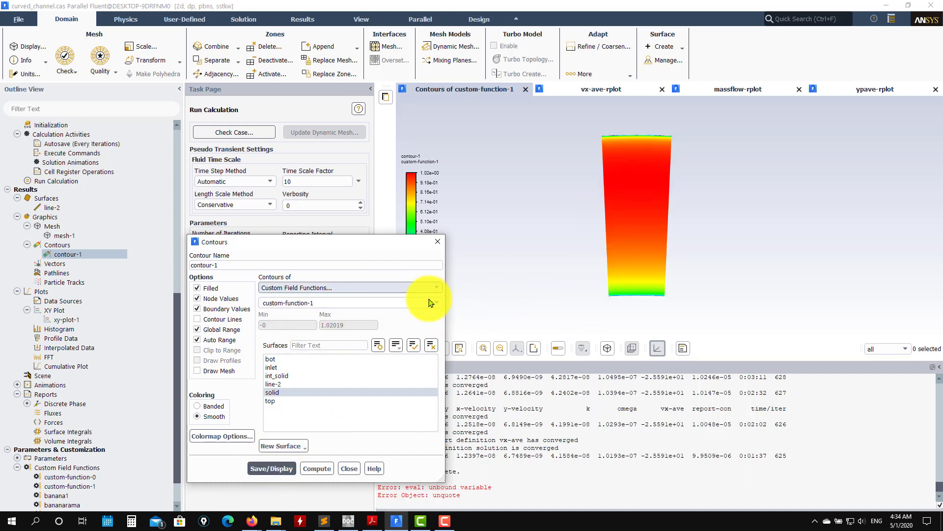
- Switch contour-1 to the custom field function omegaz, display it on the solid surface, and inspect the contours near the channel walls
{"action": "left_click", "coordinate": [436, 303]}
{"action": "left_click", "coordinate": [293, 344]}
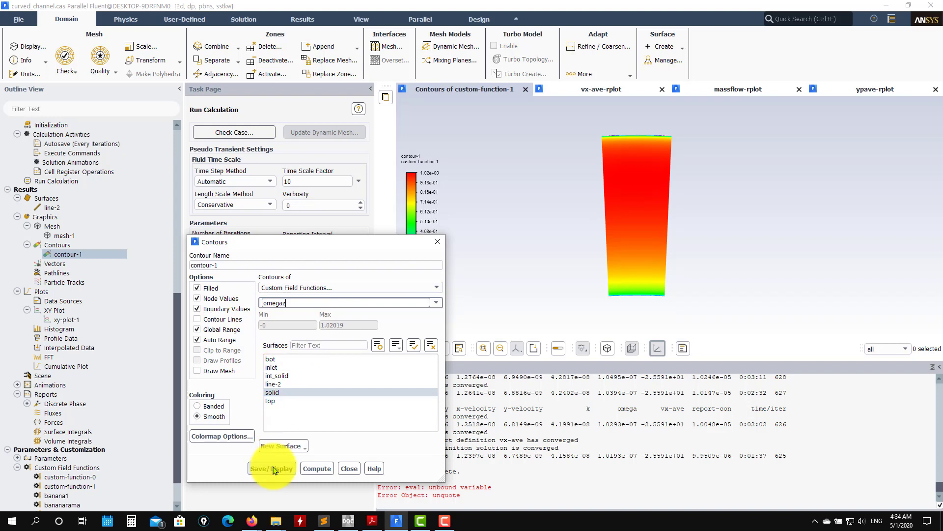
{"action": "left_click", "coordinate": [270, 468]}
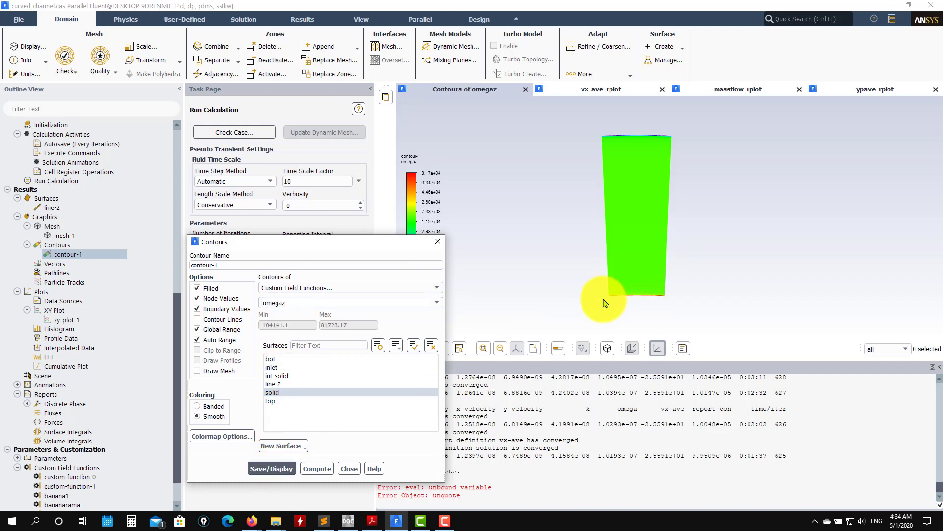
{"action": "scroll", "coordinate": [603, 300], "scroll_direction": "up", "scroll_amount": 10}
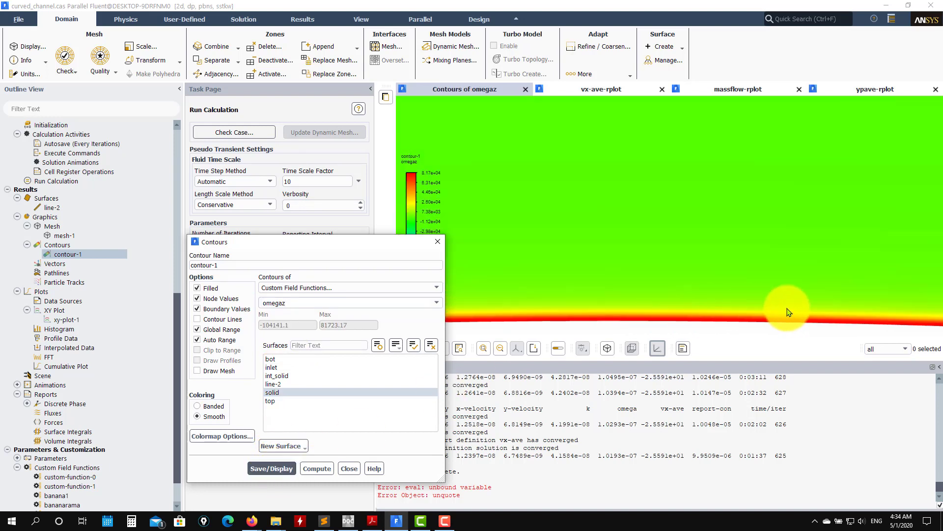
{"action": "scroll", "coordinate": [682, 195], "scroll_direction": "down", "scroll_amount": 4}
{"action": "scroll", "coordinate": [678, 154], "scroll_direction": "down", "scroll_amount": 5}
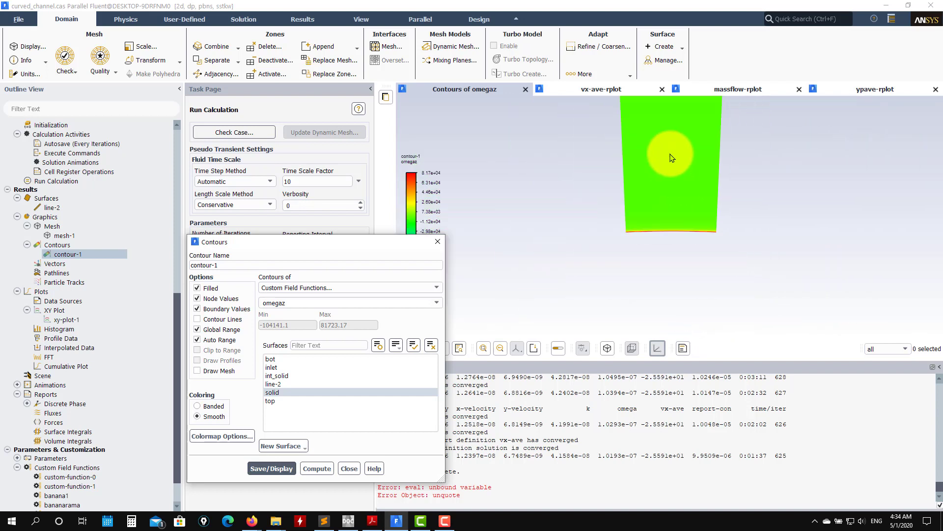
{"action": "scroll", "coordinate": [668, 210], "scroll_direction": "up", "scroll_amount": 9}
{"action": "left_click_drag", "start_coordinate": [668, 211], "coordinate": [521, 294]}
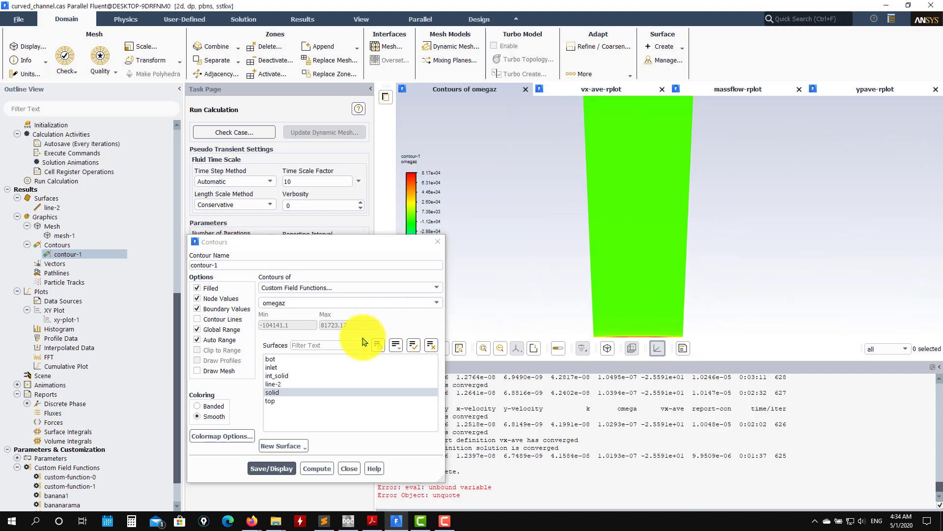
- Change contour-1 to Vorticity Magnitude, display and inspect it near the channel wall, and close the contour settings
{"action": "left_click", "coordinate": [422, 288]}
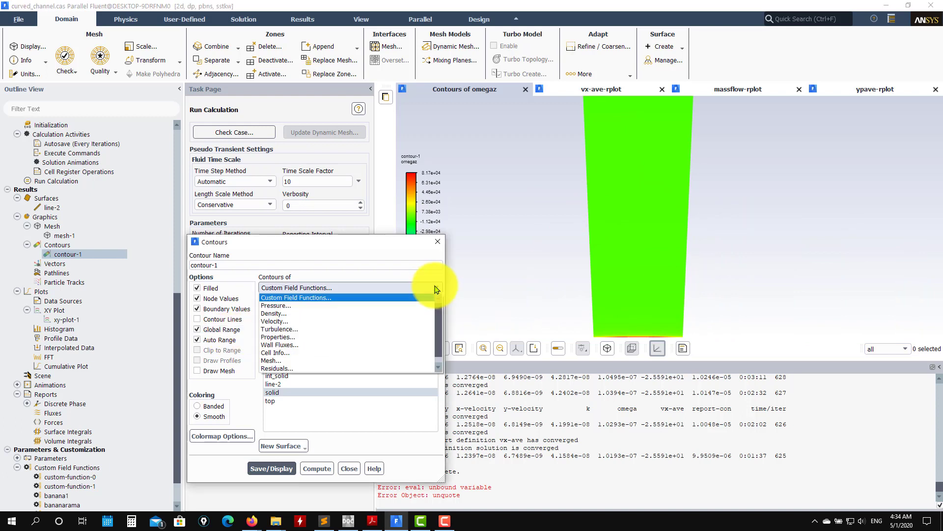
{"action": "left_click", "coordinate": [301, 323]}
{"action": "left_click", "coordinate": [438, 303]}
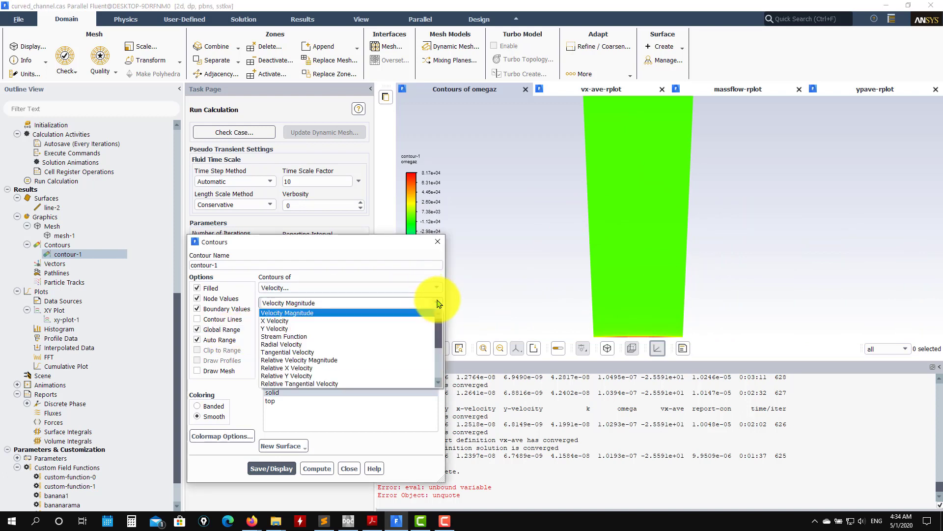
{"action": "scroll", "coordinate": [366, 275], "scroll_direction": "down", "scroll_amount": 5}
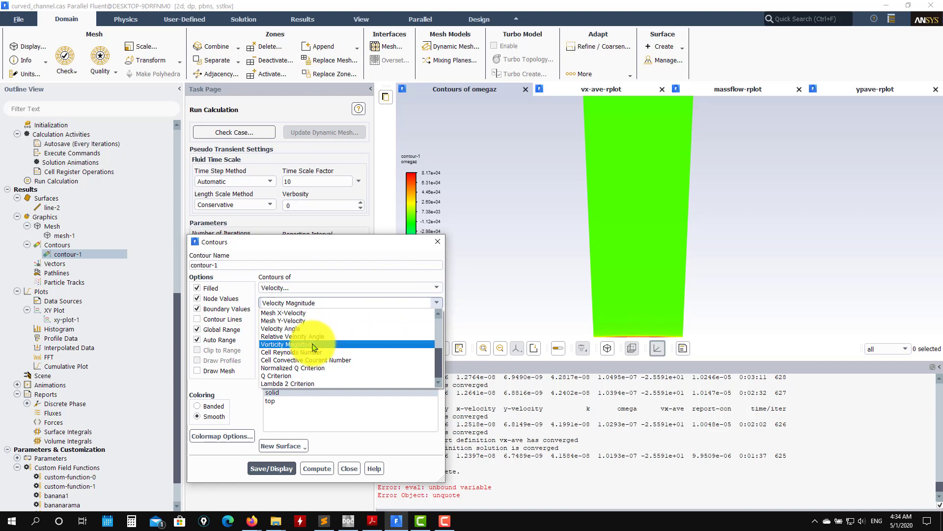
{"action": "left_click", "coordinate": [319, 344]}
{"action": "left_click", "coordinate": [269, 473]}
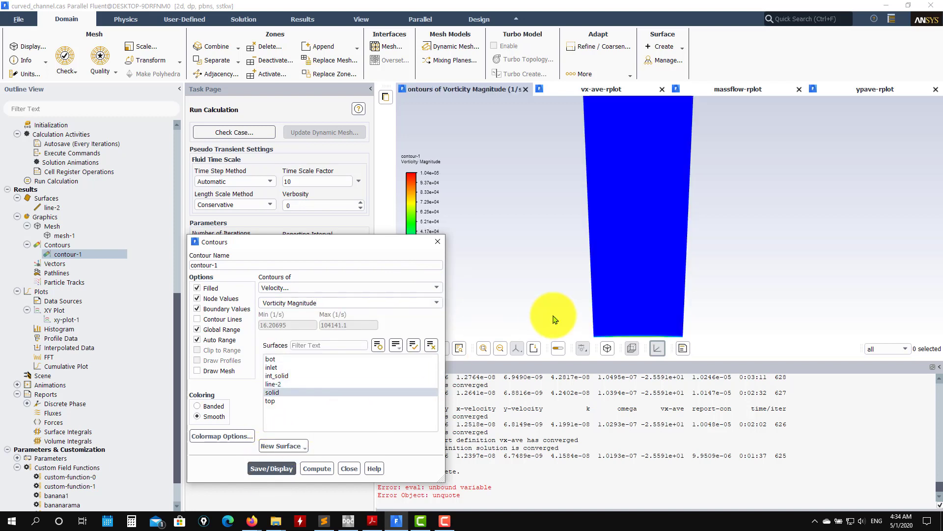
{"action": "scroll", "coordinate": [604, 204], "scroll_direction": "up", "scroll_amount": 5}
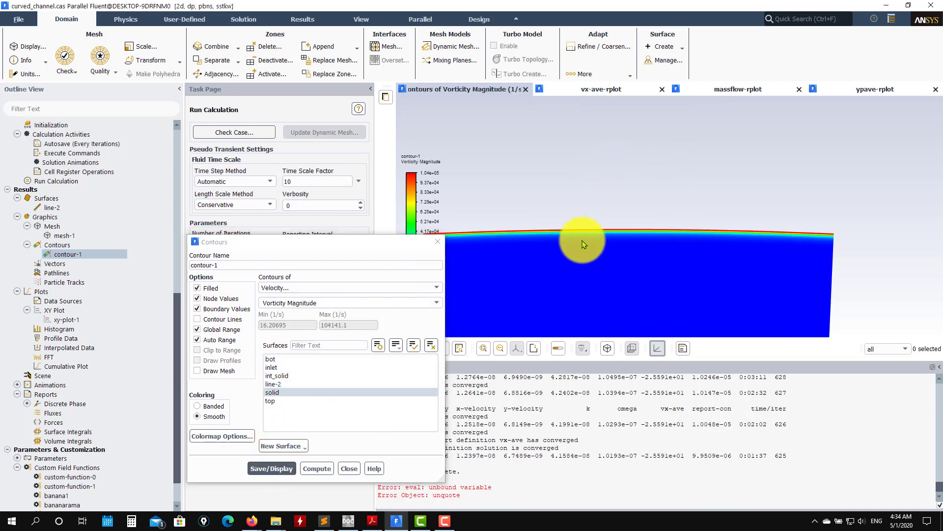
{"action": "scroll", "coordinate": [580, 255], "scroll_direction": "down", "scroll_amount": 7}
{"action": "left_click_drag", "start_coordinate": [550, 309], "coordinate": [549, 252]}
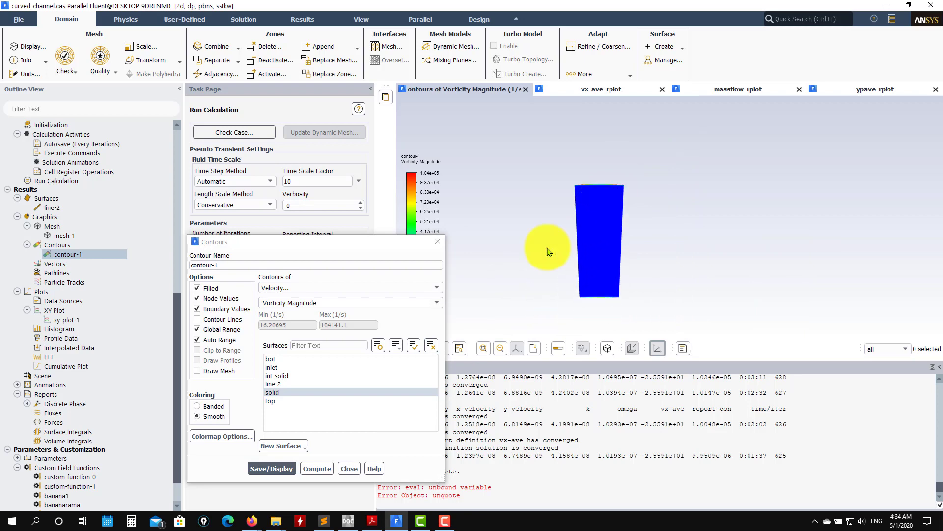
{"action": "left_click", "coordinate": [350, 468]}
- Enable Curvature Correction for the SST k-omega viscous model and apply the model settings
{"action": "scroll", "coordinate": [123, 238], "scroll_direction": "up", "scroll_amount": 10}
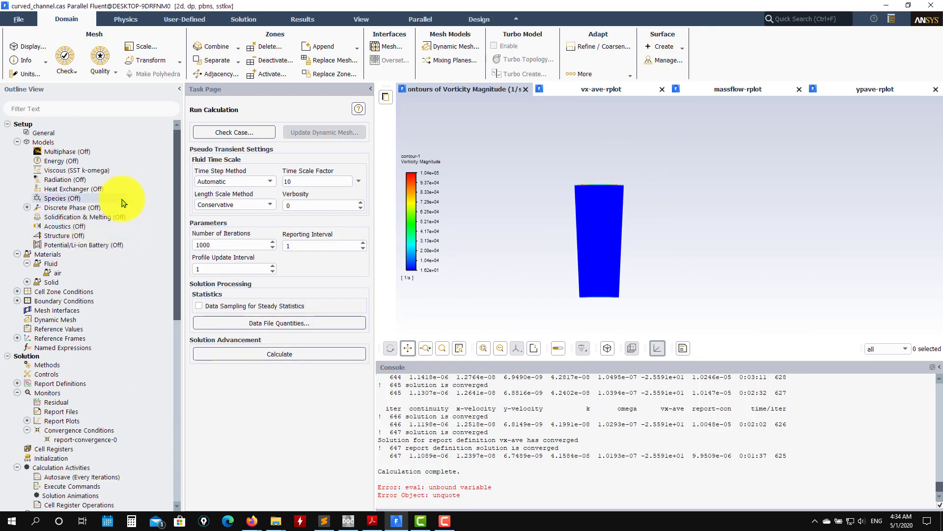
{"action": "double_click", "coordinate": [108, 173]}
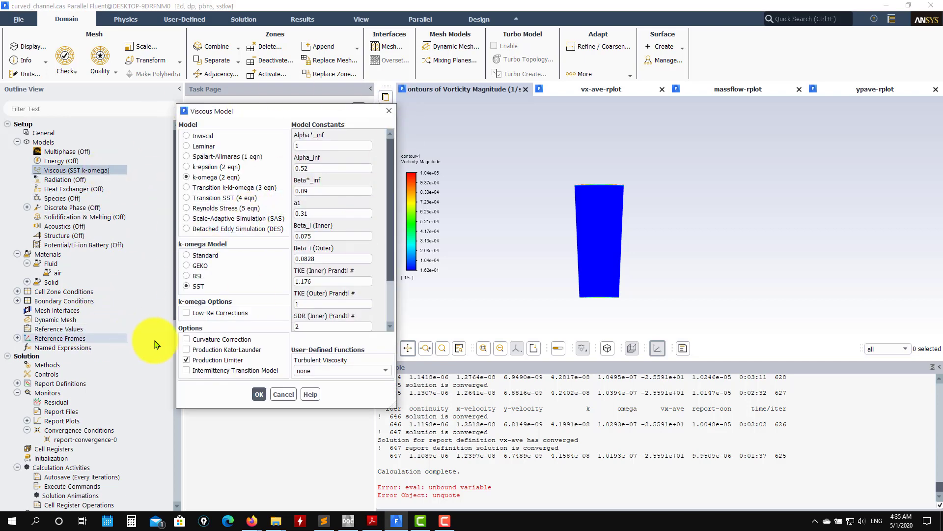
{"action": "left_click", "coordinate": [250, 343]}
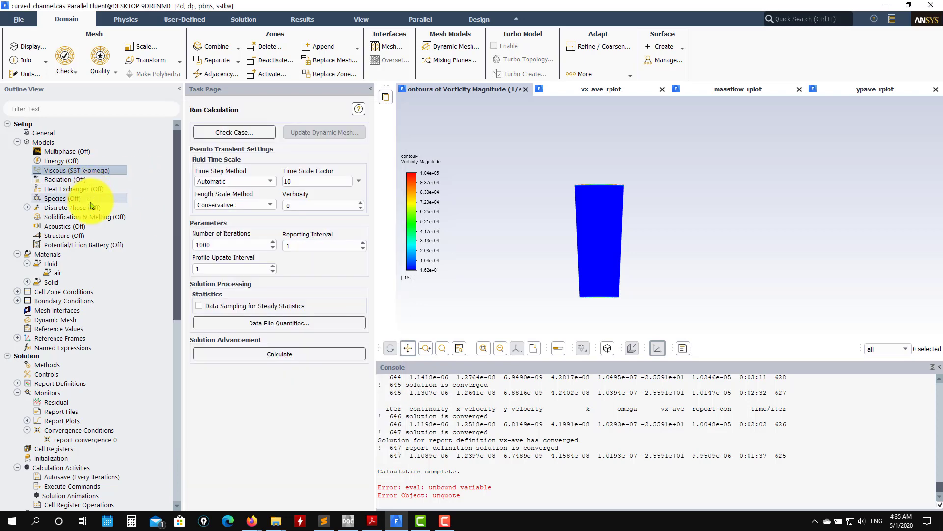
- Reinitialize the solution with standard initialization, discarding the current unsaved data
{"action": "scroll", "coordinate": [132, 199], "scroll_direction": "down", "scroll_amount": 4}
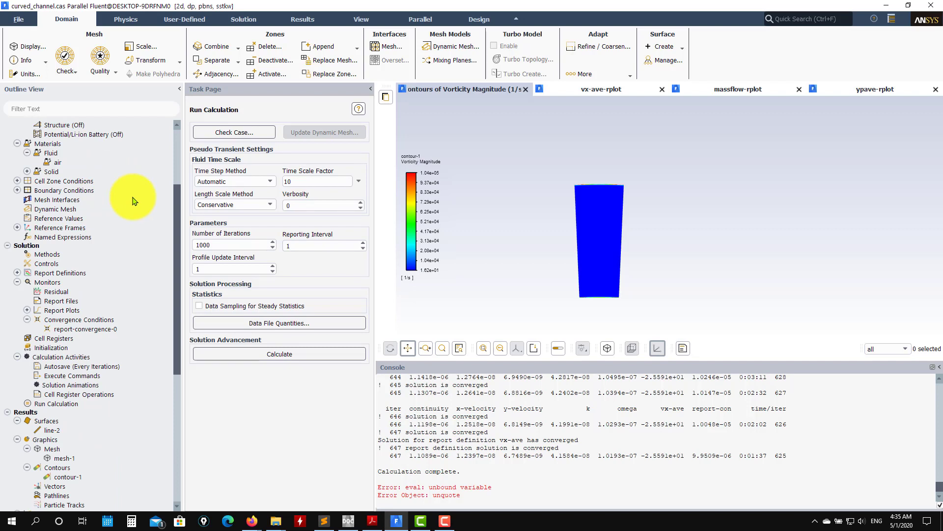
{"action": "left_click", "coordinate": [38, 349]}
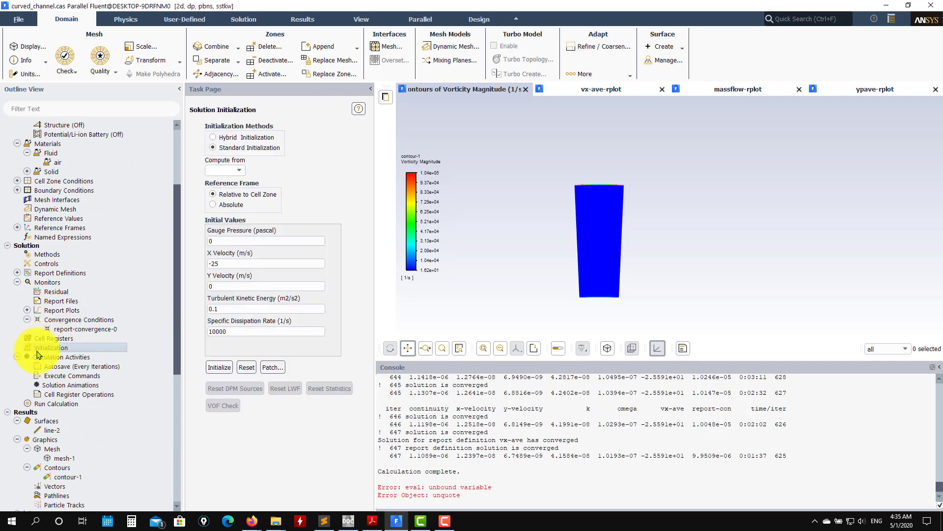
{"action": "left_click", "coordinate": [219, 369]}
{"action": "left_click", "coordinate": [511, 218]}
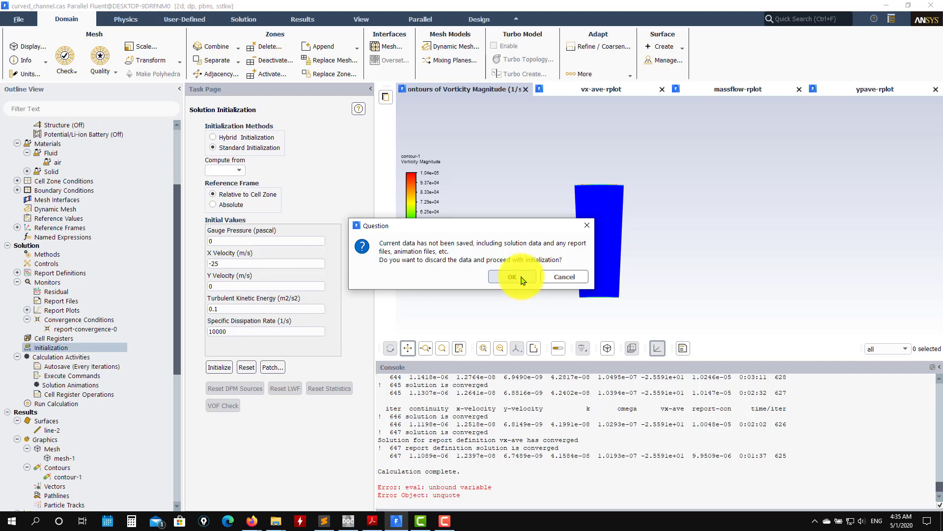
- Set the pseudo-transient Time Scale Factor to 20 and run the calculation with 1000 iterations until it completes
{"action": "left_click", "coordinate": [67, 404]}
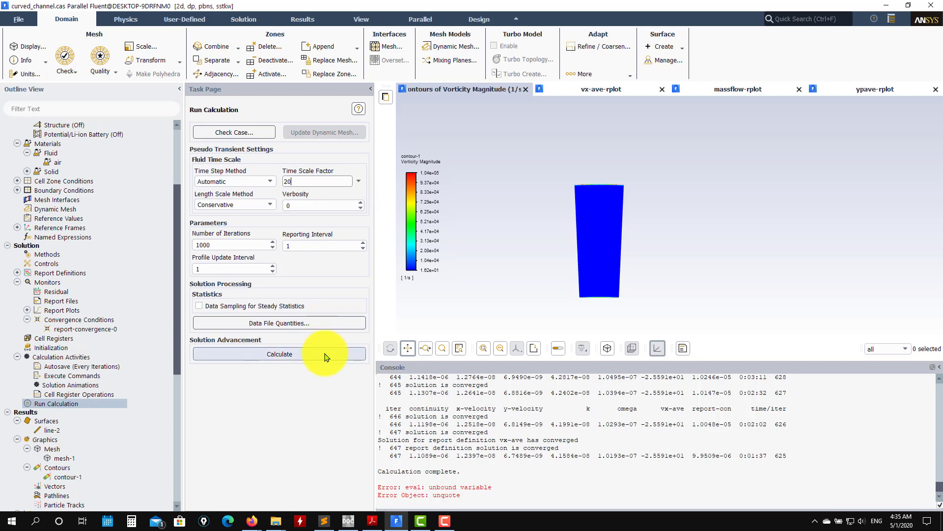
{"action": "scroll", "coordinate": [44, 472], "scroll_direction": "down", "scroll_amount": 9}
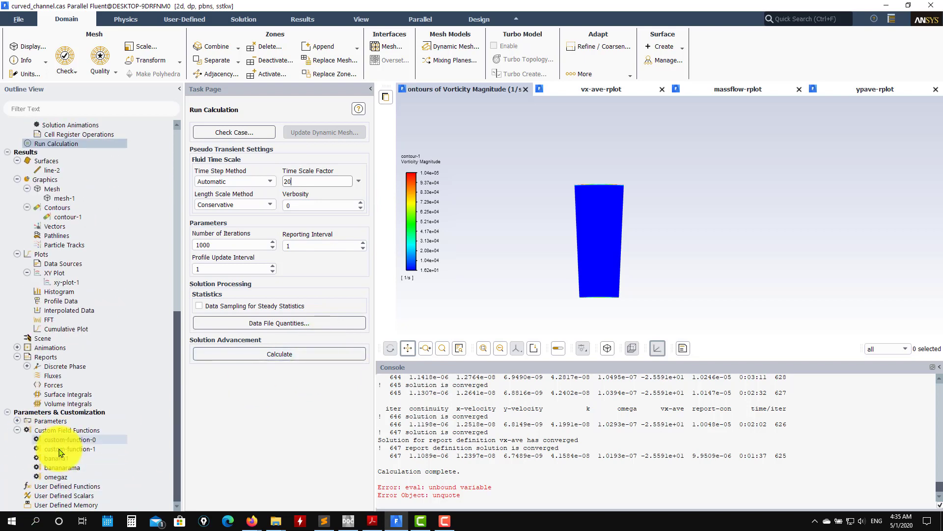
{"action": "left_click", "coordinate": [274, 353]}
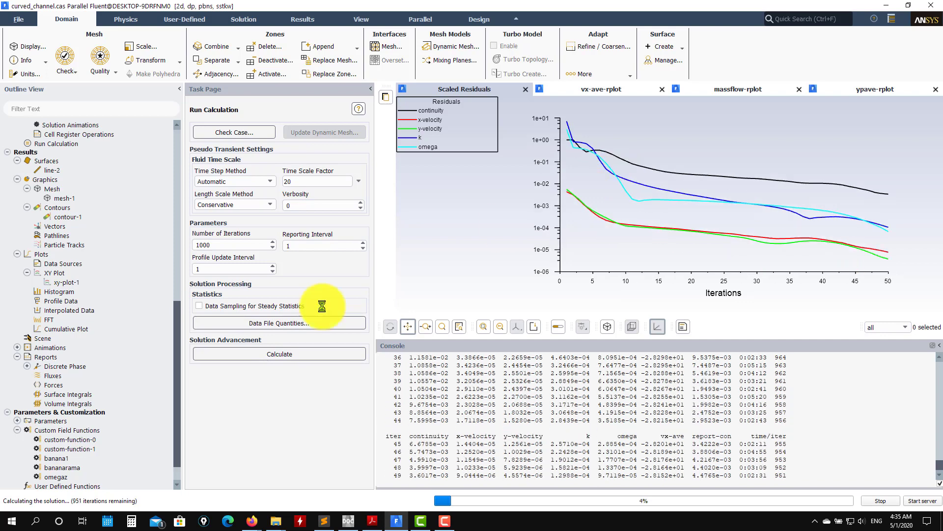
{"action": "scroll", "coordinate": [24, 246], "scroll_direction": "up", "scroll_amount": 3}
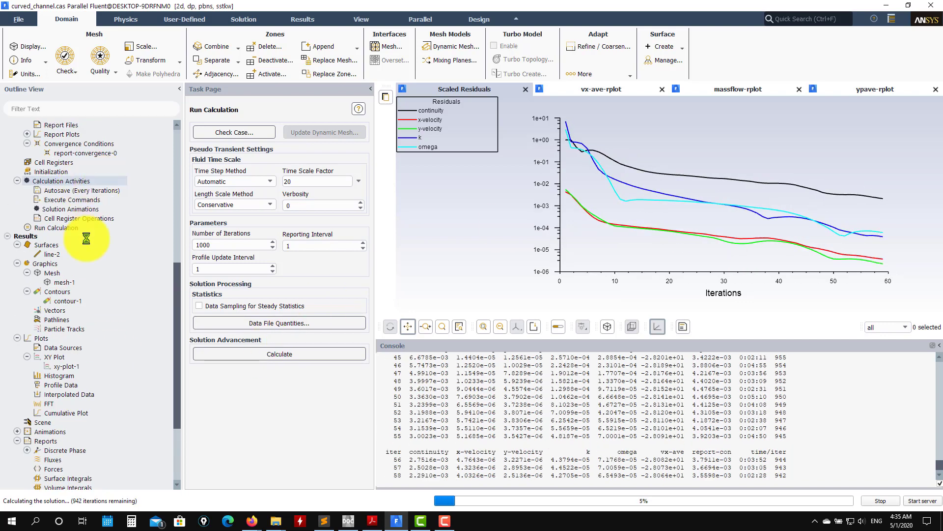
{"action": "scroll", "coordinate": [68, 147], "scroll_direction": "up", "scroll_amount": 2}
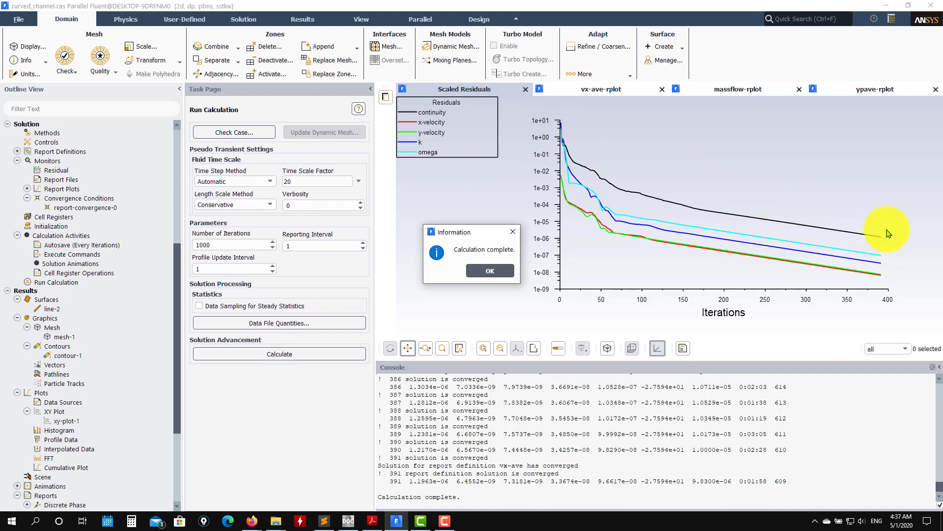
{"action": "left_click", "coordinate": [490, 271]}
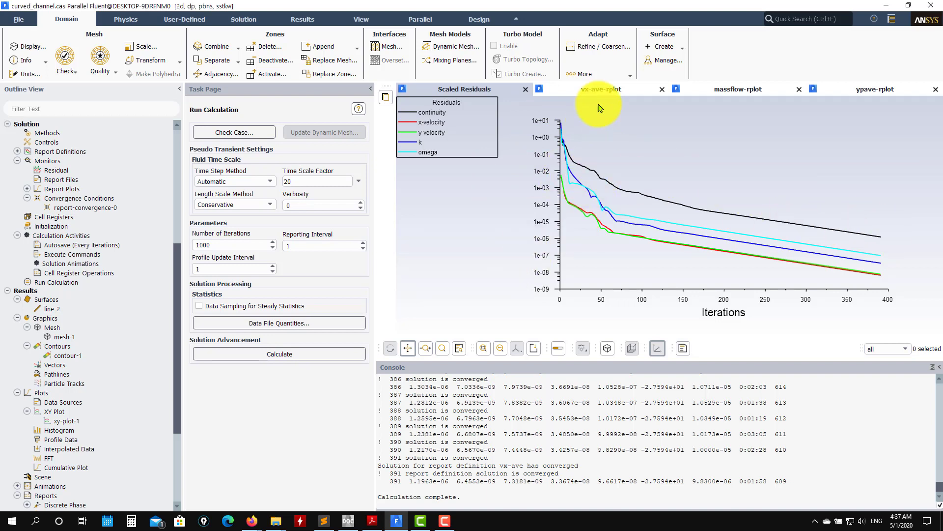
- Review the vx-ave, mass flow and ypave report plots to check the convergence of the new solution
{"action": "left_click", "coordinate": [597, 89]}
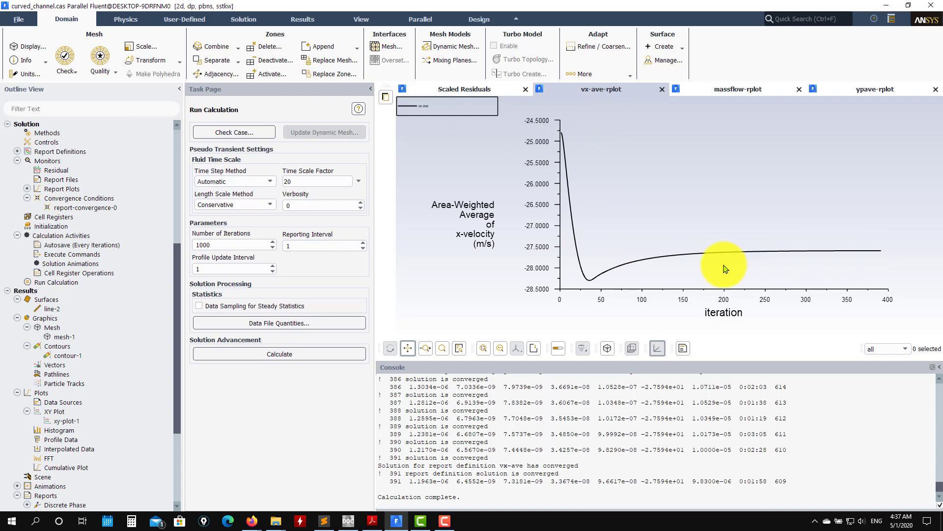
{"action": "left_click", "coordinate": [741, 100]}
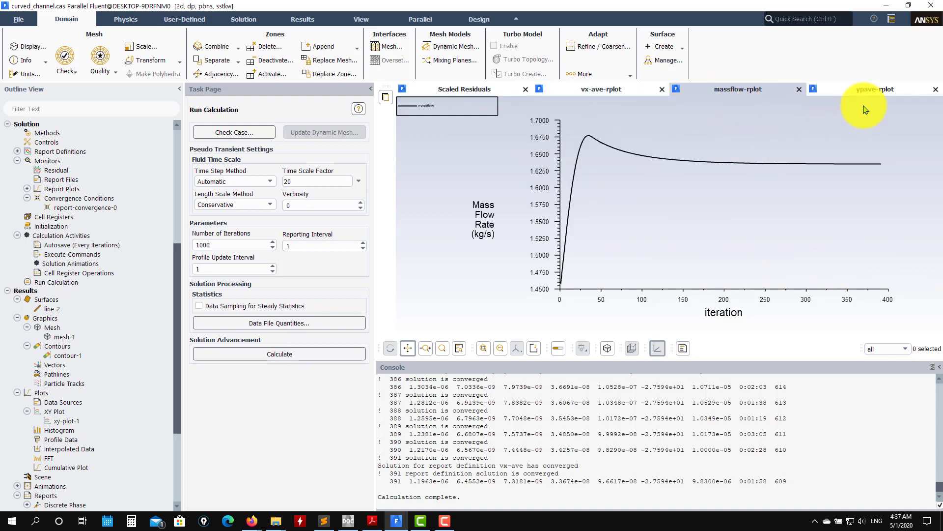
{"action": "left_click", "coordinate": [877, 95]}
{"action": "left_click", "coordinate": [610, 89]}
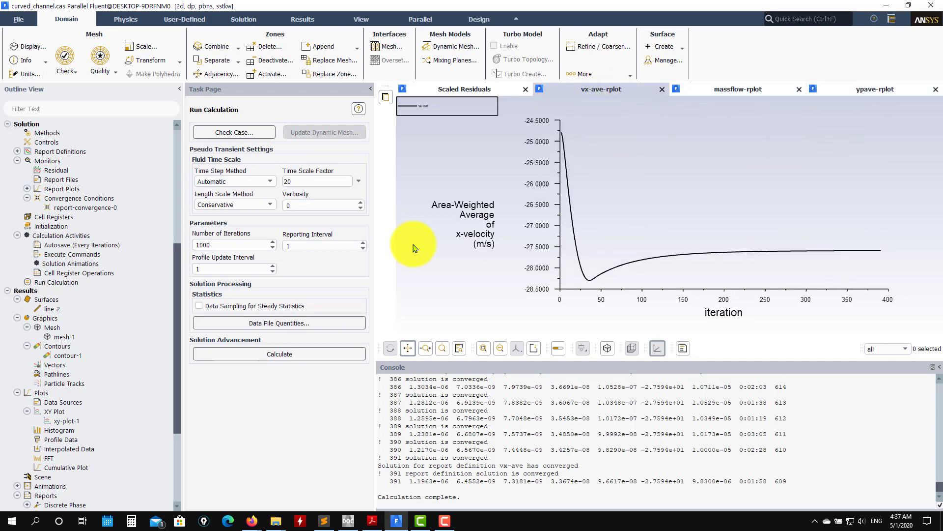
- Redisplay contour-1's Vorticity Magnitude for the new solution, and change it to Velocity Angle and display it on the solid surface
{"action": "double_click", "coordinate": [63, 355]}
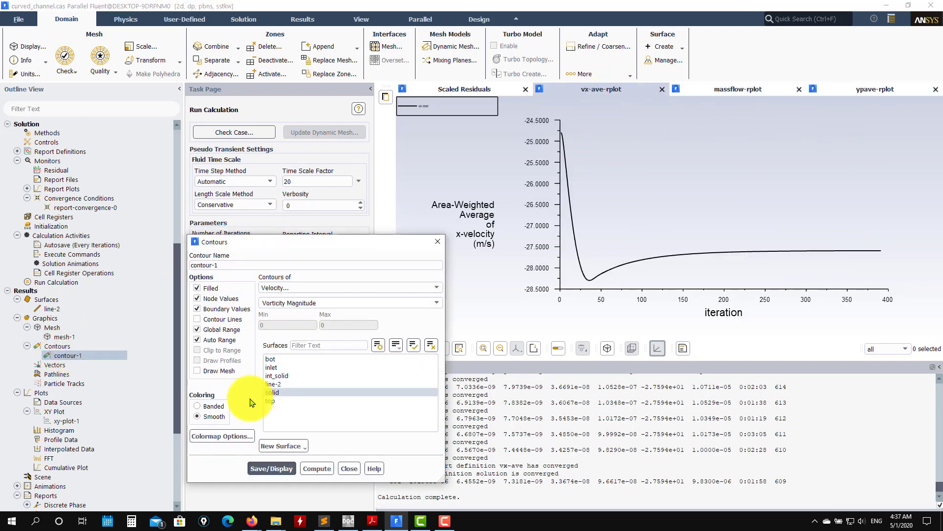
{"action": "left_click", "coordinate": [271, 468]}
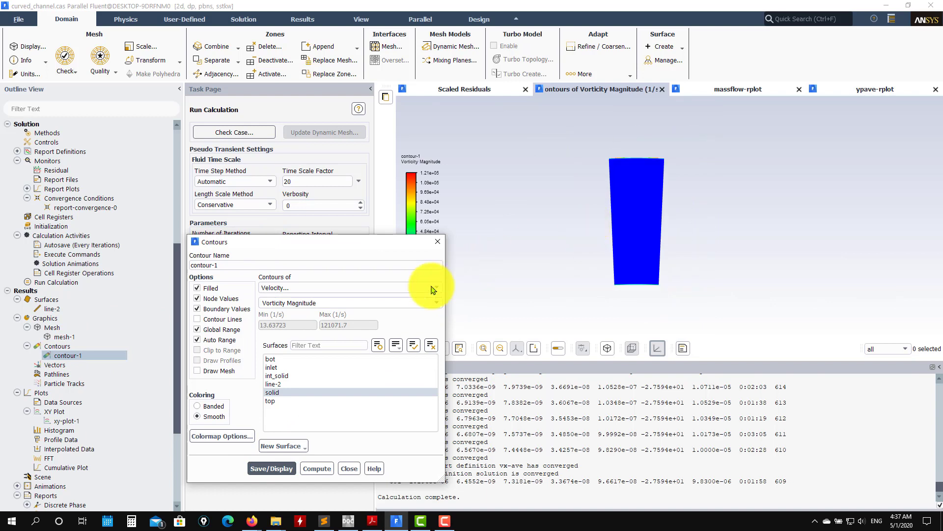
{"action": "left_click", "coordinate": [434, 290]}
{"action": "left_click", "coordinate": [325, 322]}
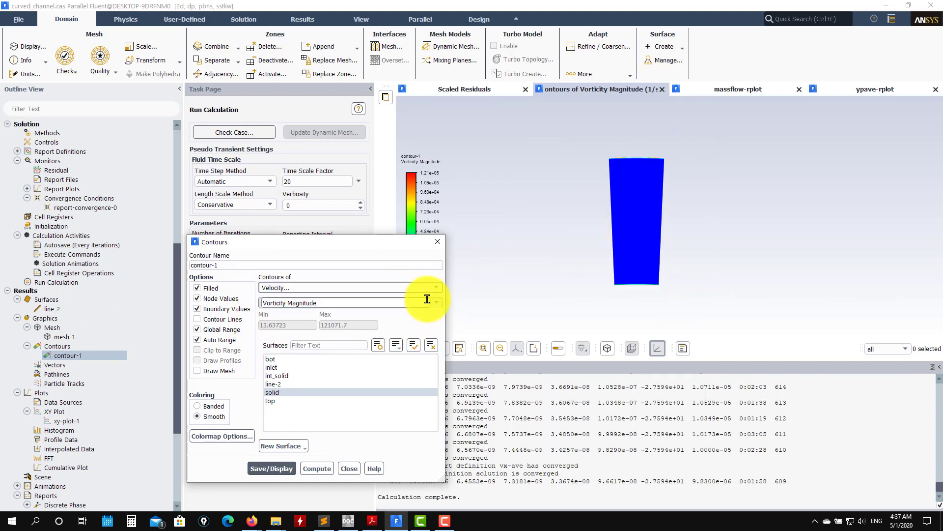
{"action": "left_click", "coordinate": [427, 298]}
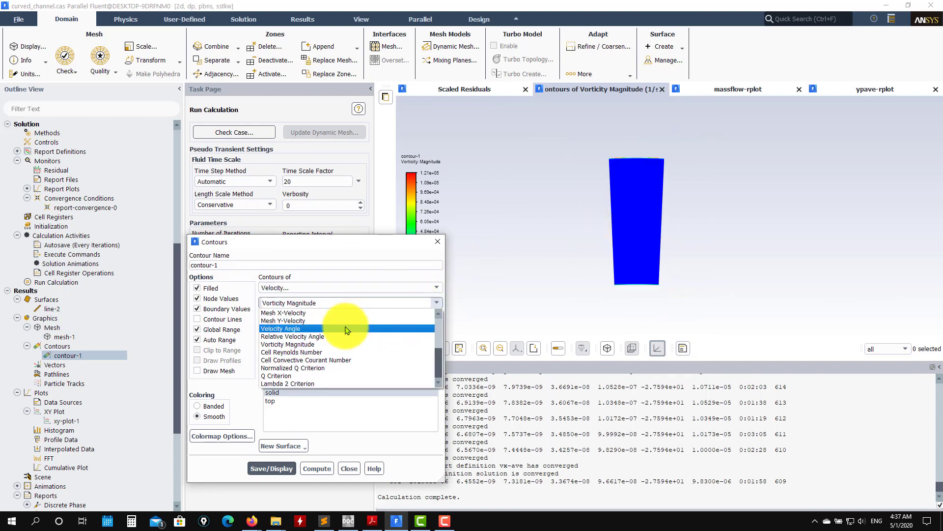
{"action": "left_click", "coordinate": [295, 328]}
{"action": "left_click", "coordinate": [284, 471]}
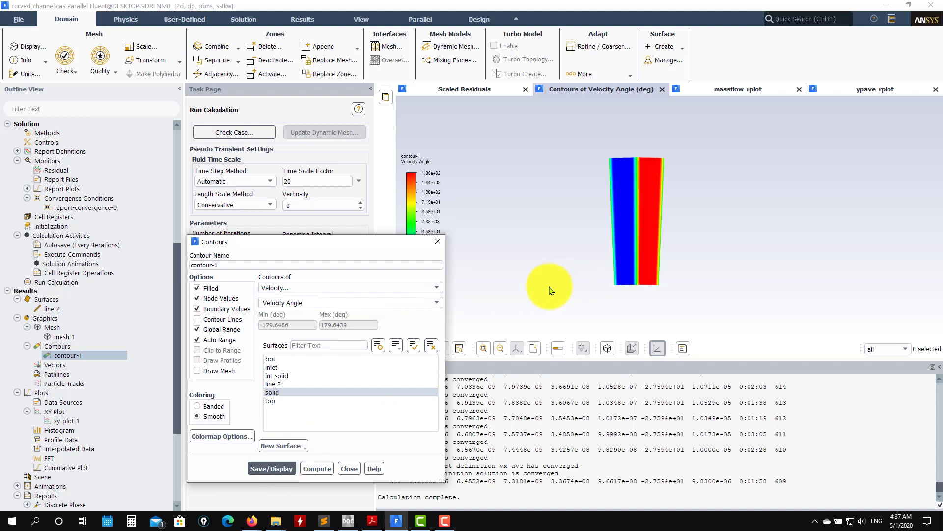
- Change contour-1 to Velocity Magnitude and display it on the solid surface
{"action": "left_click", "coordinate": [434, 304]}
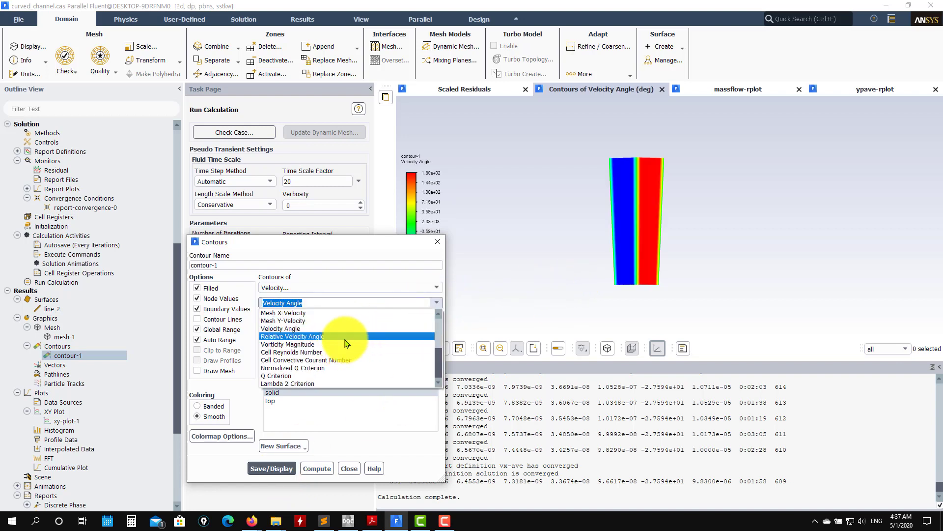
{"action": "scroll", "coordinate": [346, 344], "scroll_direction": "up", "scroll_amount": 3}
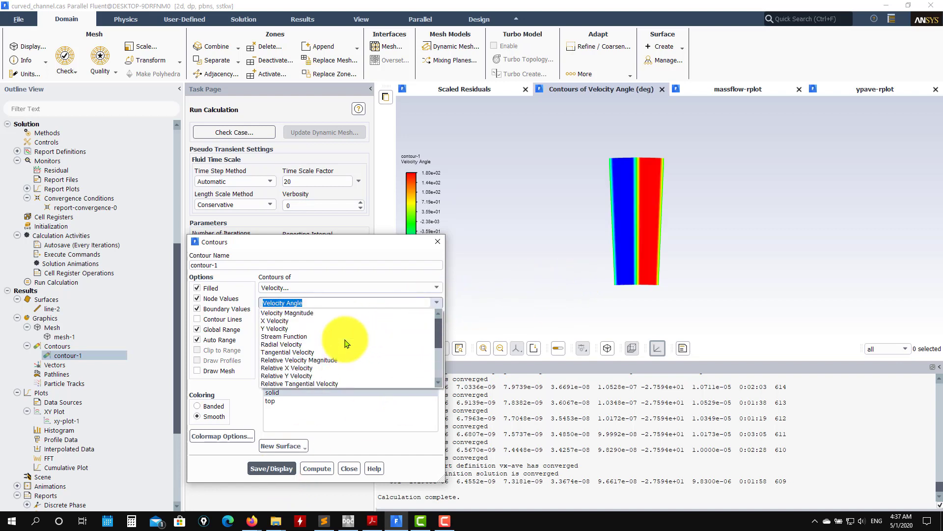
{"action": "left_click", "coordinate": [294, 312]}
{"action": "left_click", "coordinate": [271, 468]}
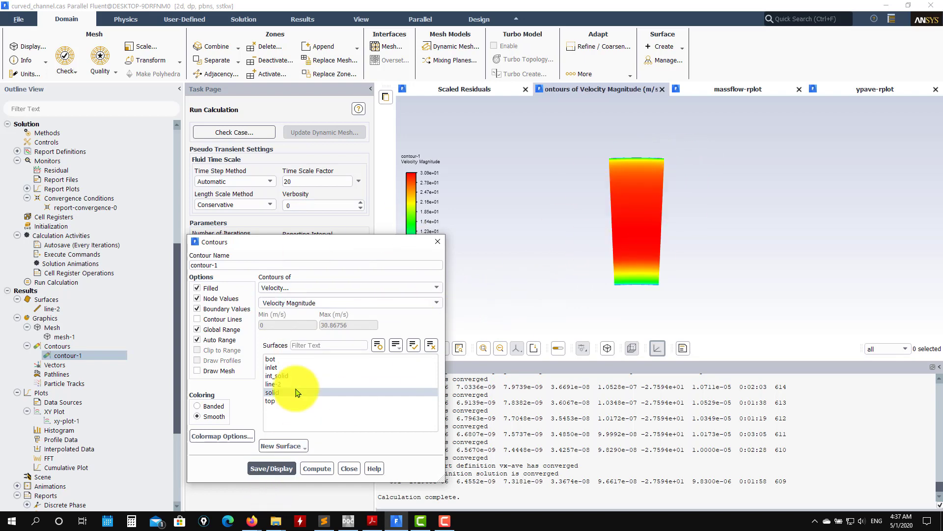
{"action": "left_click", "coordinate": [349, 468]}
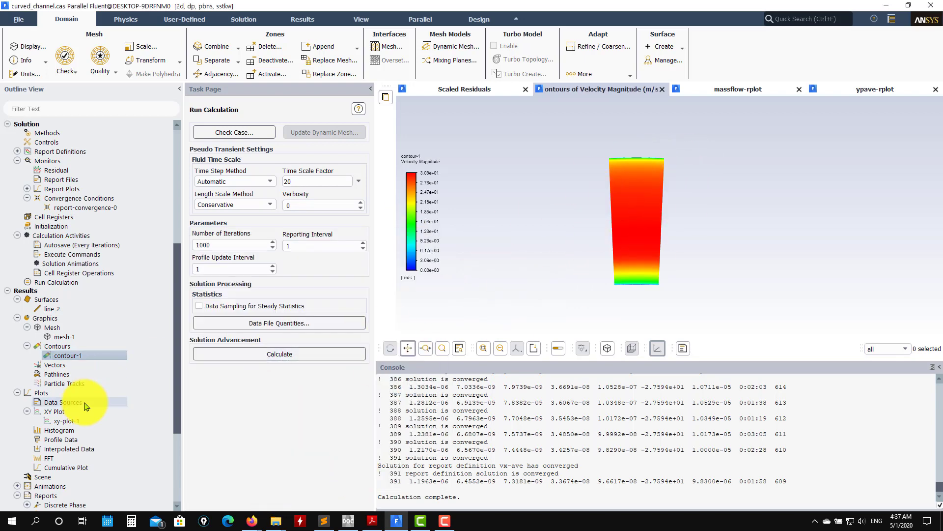
- Plot xy-plot-1 on line-2 for the new solution, and load the saved sol1 file into the plot for comparison
{"action": "double_click", "coordinate": [68, 421]}
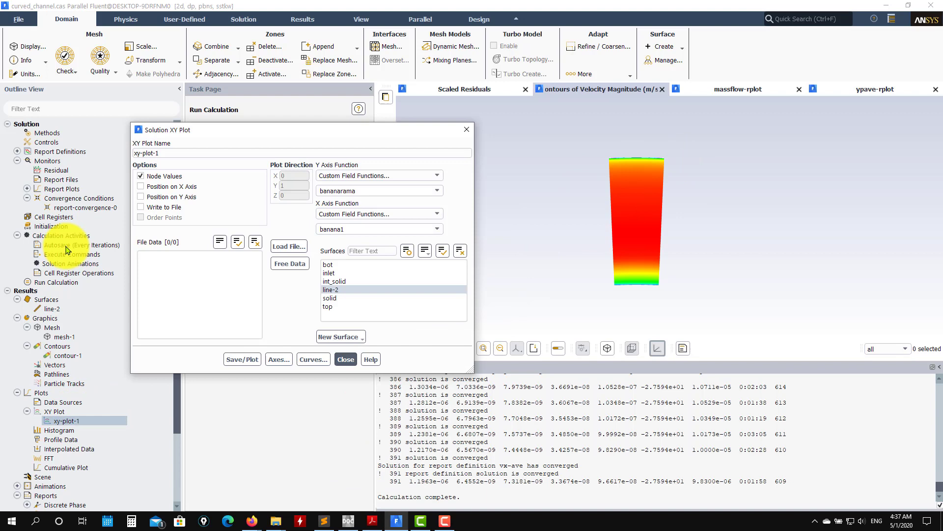
{"action": "left_click", "coordinate": [245, 361]}
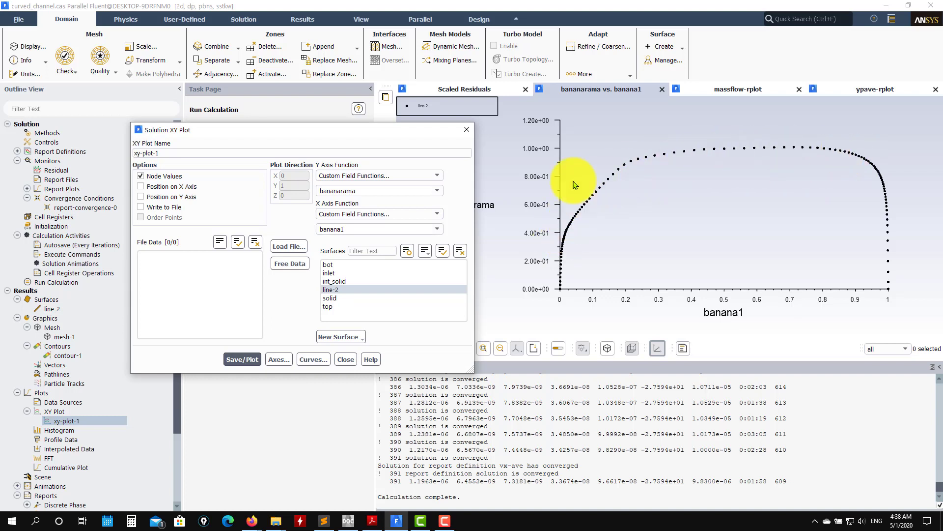
{"action": "left_click", "coordinate": [289, 246]}
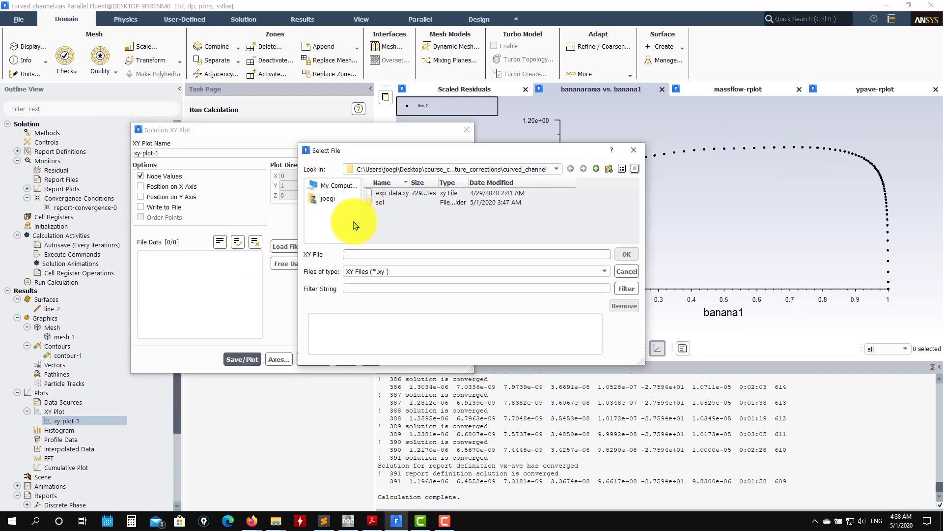
{"action": "left_click", "coordinate": [605, 272]}
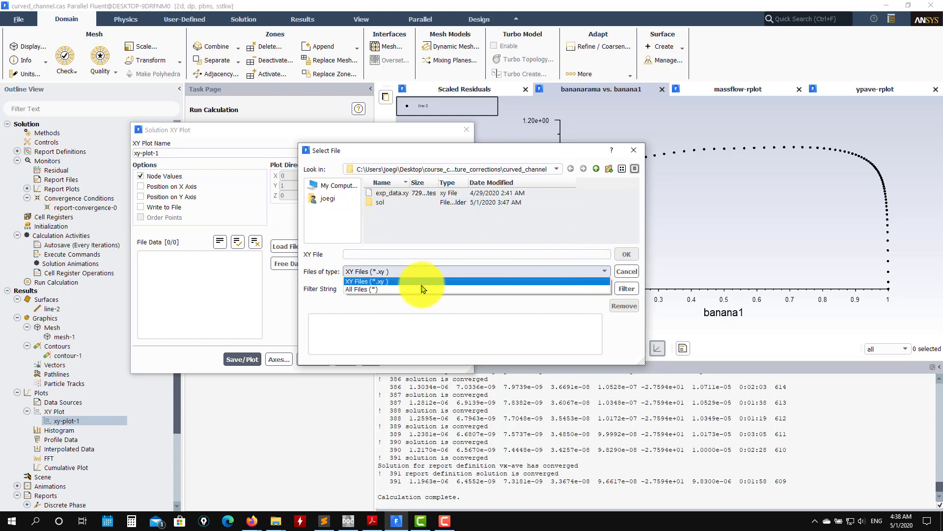
{"action": "left_click", "coordinate": [387, 290]}
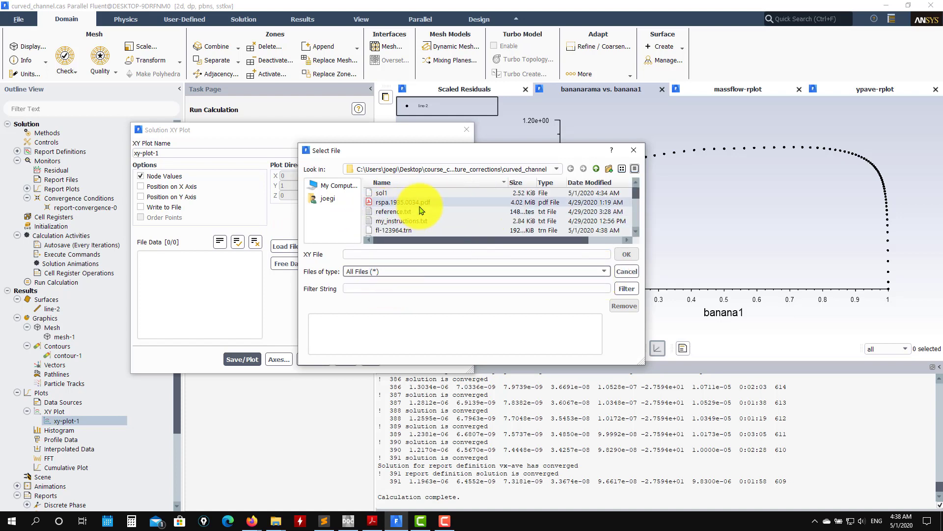
{"action": "left_click", "coordinate": [388, 194]}
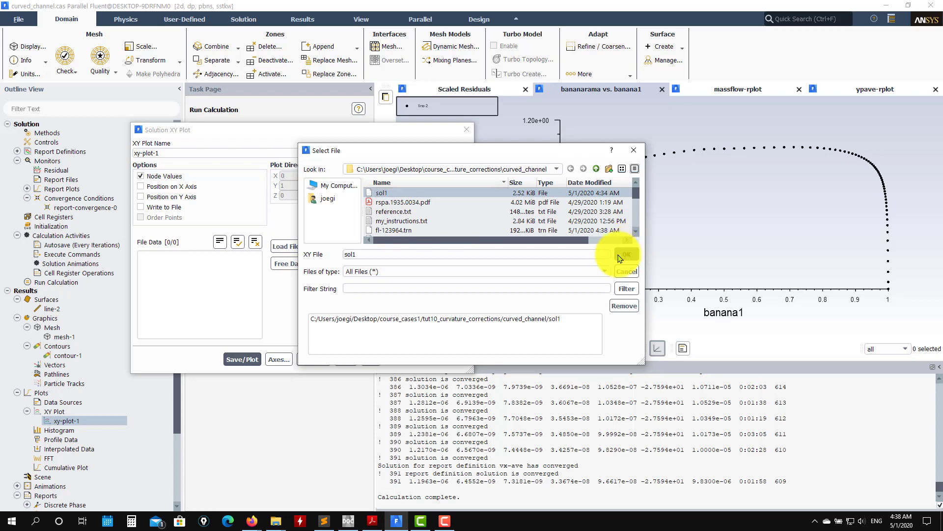
{"action": "left_click", "coordinate": [620, 255]}
{"action": "left_click", "coordinate": [240, 362]}
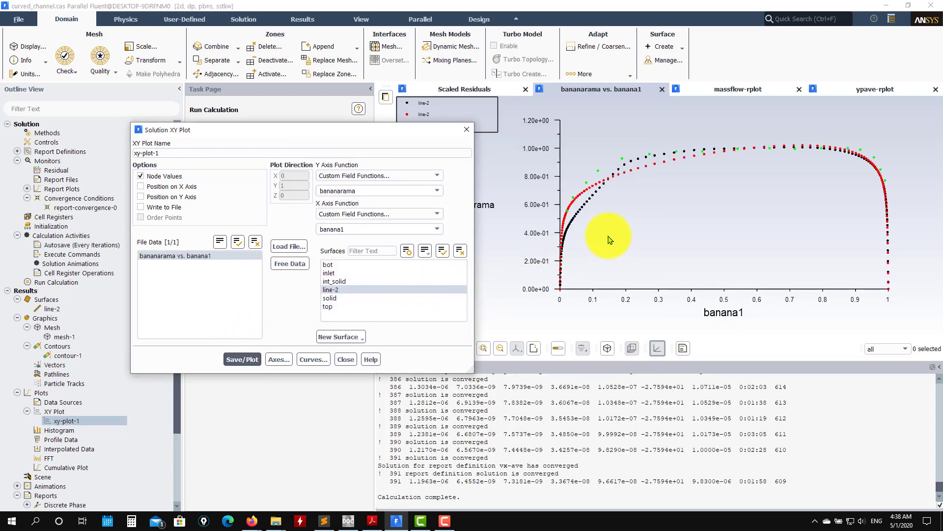
{"action": "left_click_drag", "start_coordinate": [412, 133], "coordinate": [340, 143]}
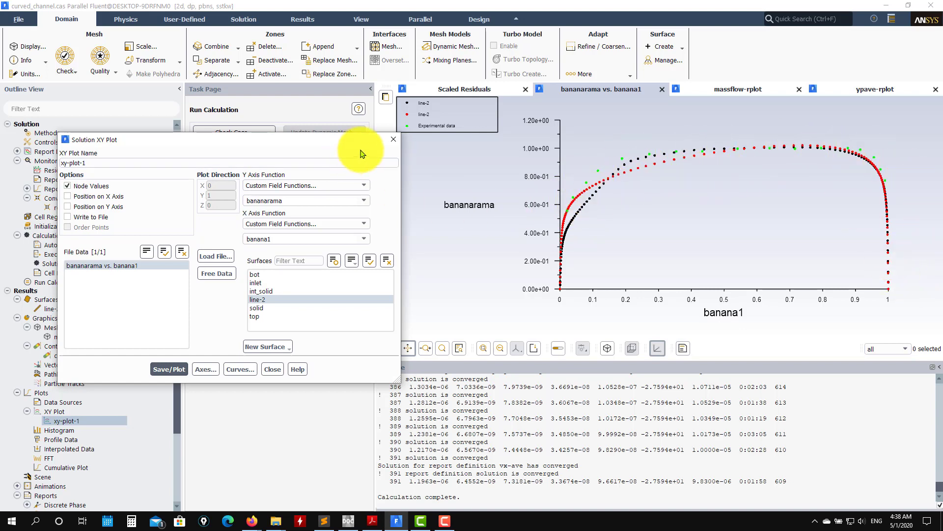
{"action": "left_click_drag", "start_coordinate": [341, 140], "coordinate": [431, 241]}
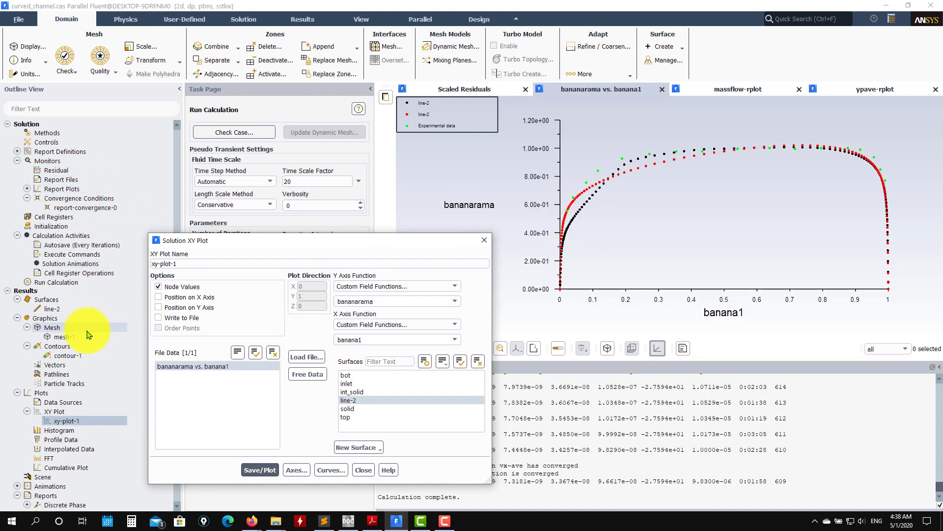
- Display mesh-1 with edges and faces on all surfaces, replacing the mass flow plot in its graphics window
{"action": "left_click", "coordinate": [732, 89]}
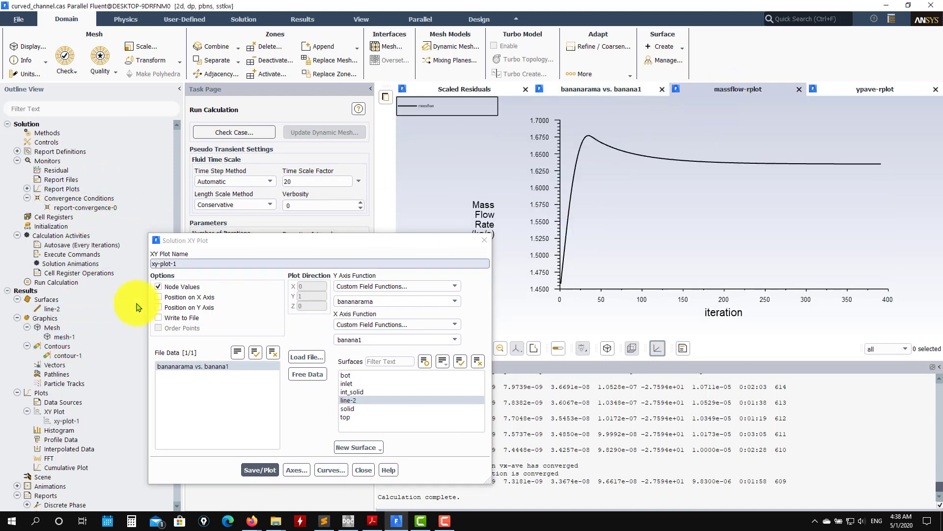
{"action": "double_click", "coordinate": [69, 337]}
{"action": "left_click", "coordinate": [302, 491]}
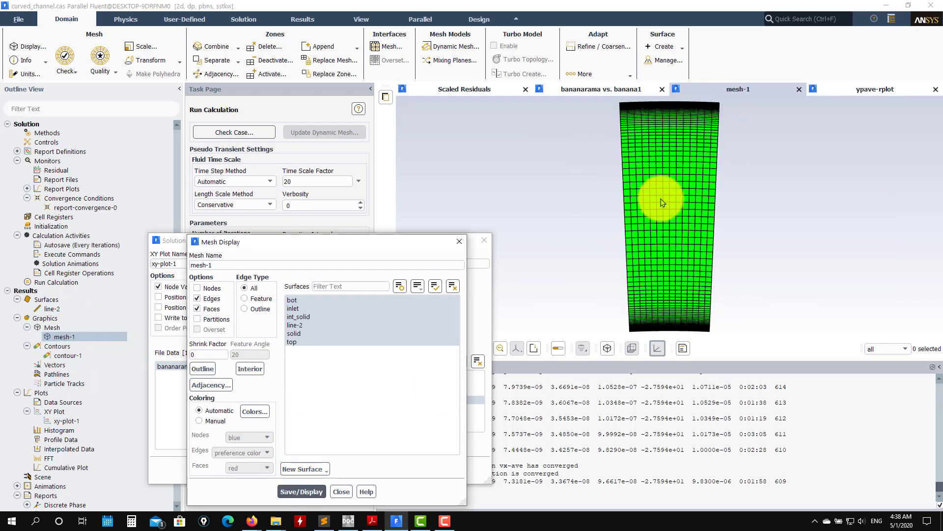
{"action": "scroll", "coordinate": [678, 325], "scroll_direction": "down", "scroll_amount": 3}
{"action": "left_click_drag", "start_coordinate": [663, 285], "coordinate": [653, 240]}
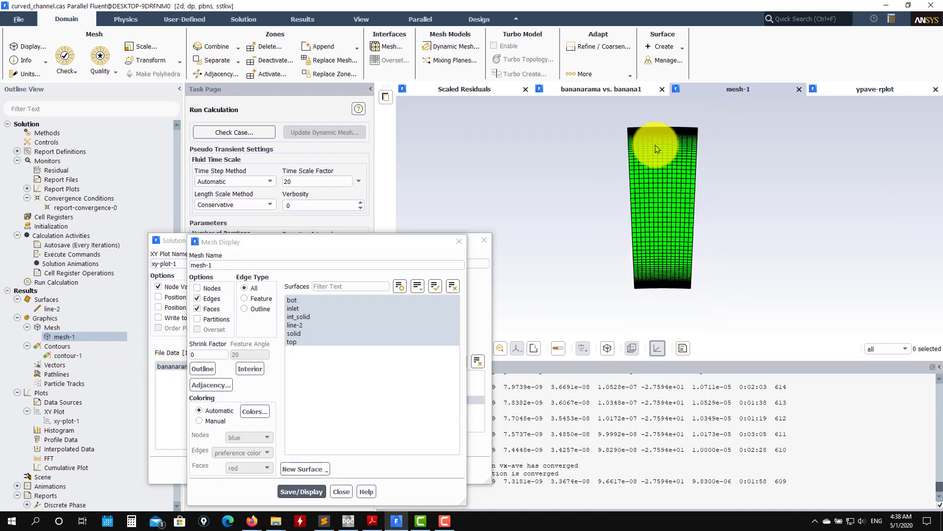
- Compare the bananarama vs. banana1 plot with the mesh refinement near the lower curved wall, and close the mesh and XY plot settings
{"action": "left_click", "coordinate": [605, 89]}
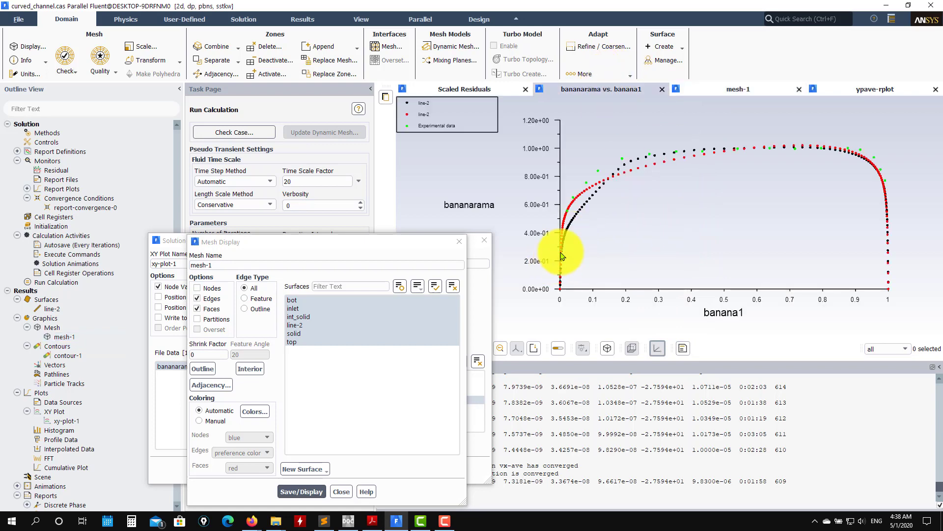
{"action": "left_click", "coordinate": [705, 88]}
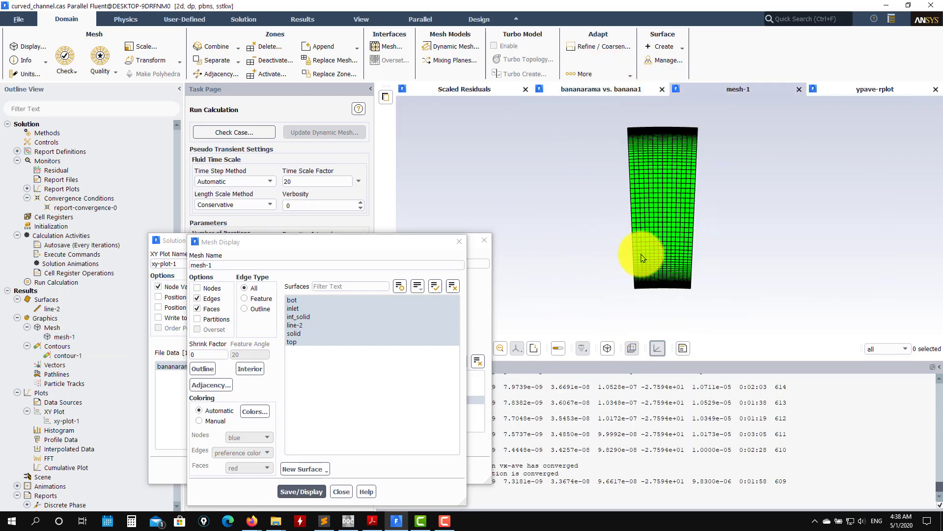
{"action": "scroll", "coordinate": [653, 246], "scroll_direction": "up", "scroll_amount": 5}
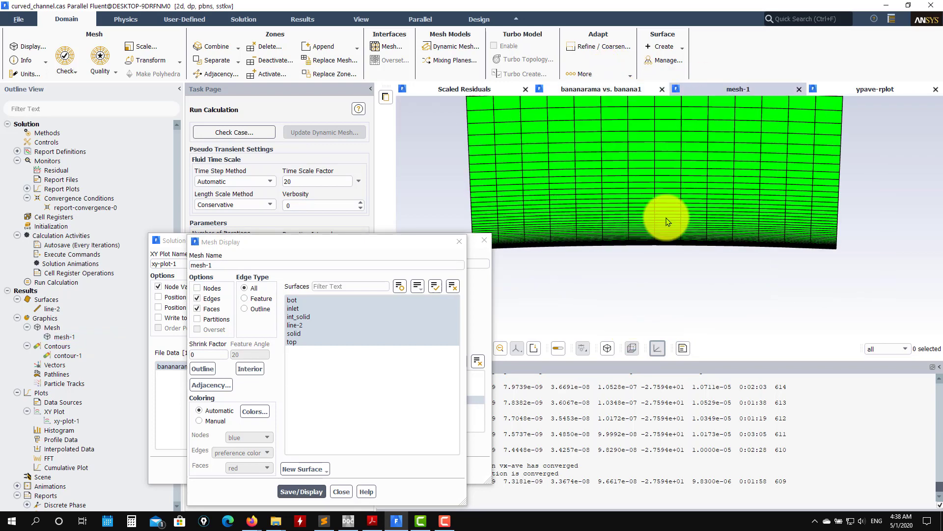
{"action": "scroll", "coordinate": [667, 221], "scroll_direction": "up", "scroll_amount": 3}
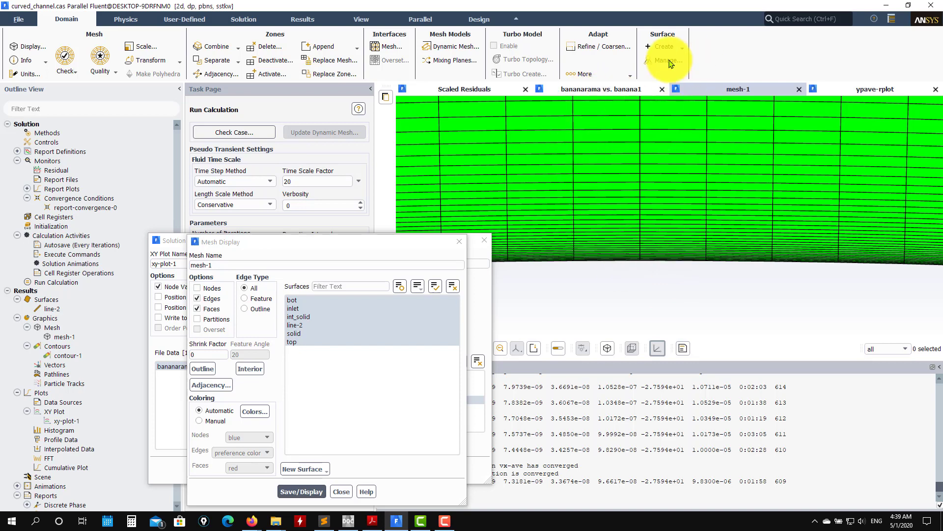
{"action": "left_click", "coordinate": [863, 89]}
{"action": "left_click", "coordinate": [602, 91]}
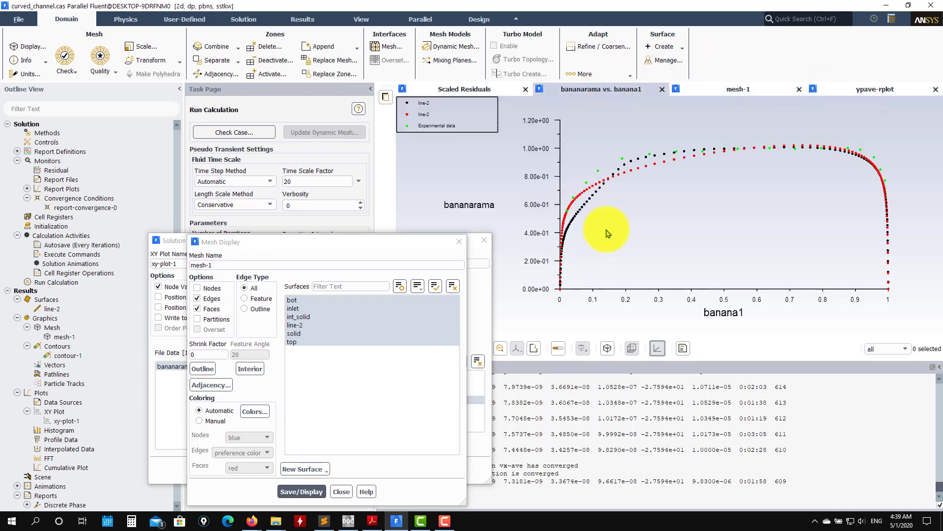
{"action": "left_click", "coordinate": [342, 491]}
{"action": "left_click", "coordinate": [362, 470]}
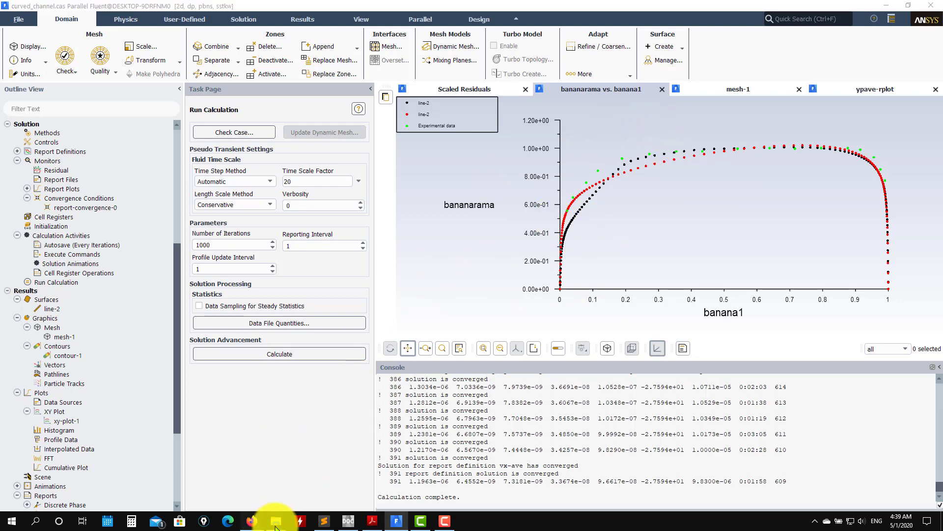
- Switch to the Tutorial 10 web page in Firefox and highlight the static mixer video tutorial entry
{"action": "mouse_move", "coordinate": [252, 520]}
{"action": "left_click", "coordinate": [311, 486]}
{"action": "left_click", "coordinate": [584, 295]}
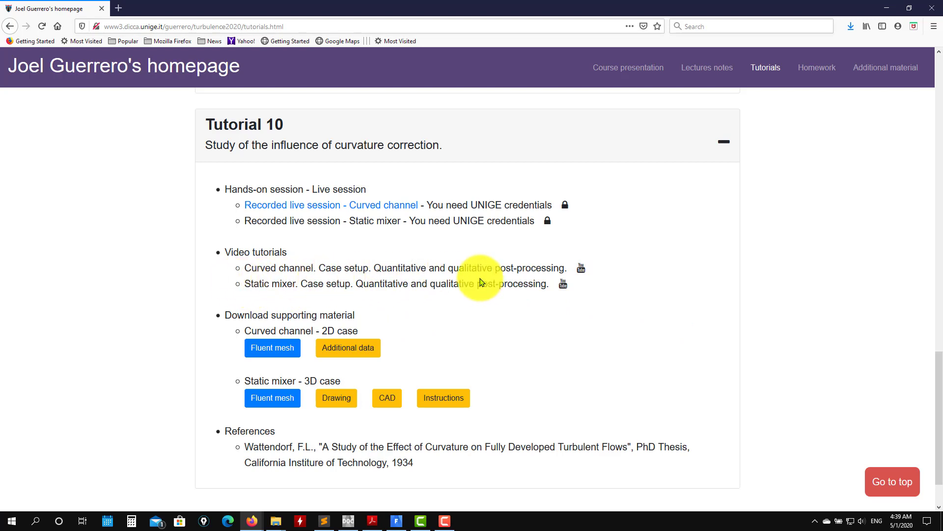
{"action": "left_click_drag", "start_coordinate": [549, 283], "coordinate": [236, 288]}
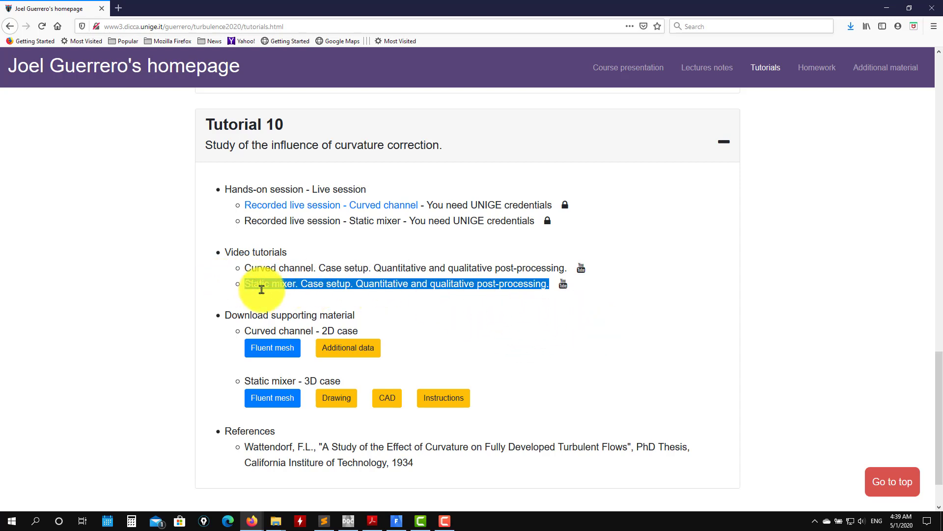
- Open the static mixer instructions and geometry drawing from the supporting material, and return to the tutorials page
{"action": "left_click", "coordinate": [461, 405]}
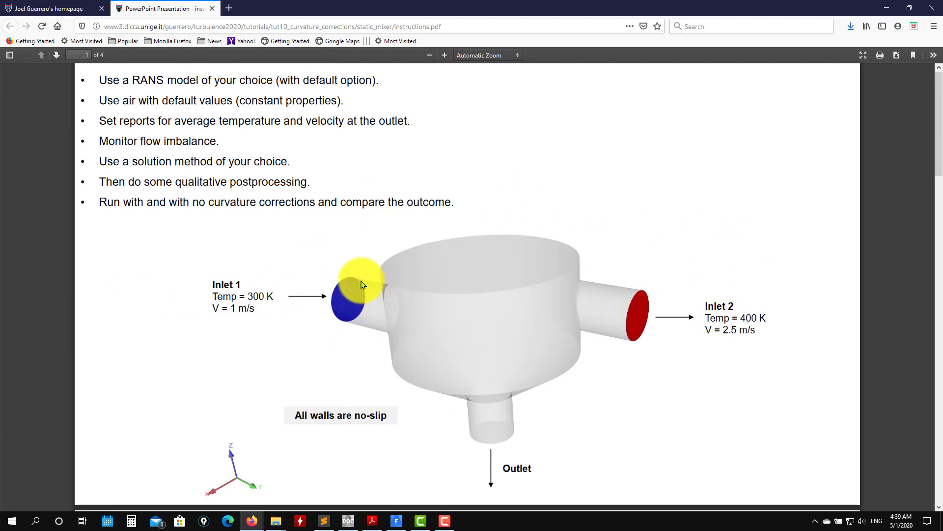
{"action": "left_click", "coordinate": [30, 8]}
{"action": "left_click", "coordinate": [344, 405]}
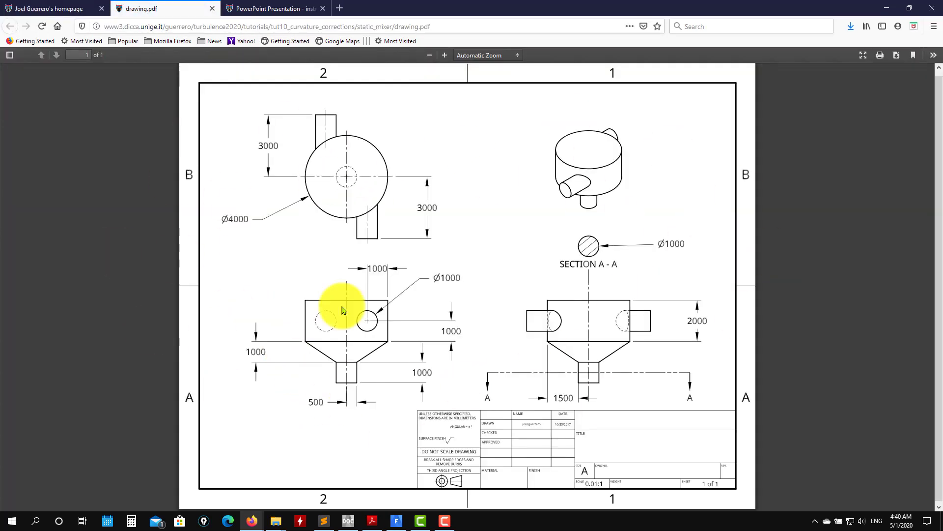
{"action": "left_click", "coordinate": [49, 6]}
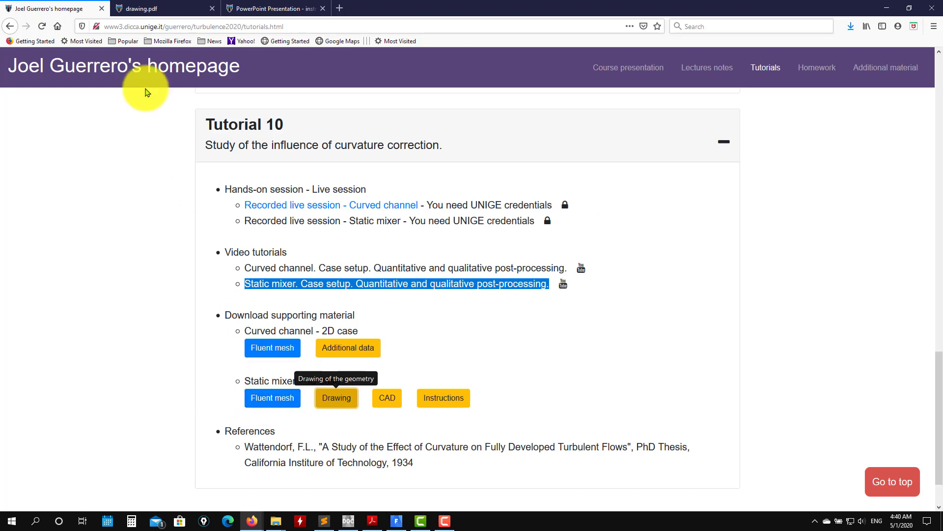
- Review the static mixer instructions, examining the case setup and the example velocity, temperature, streamline and yplus postprocessing images
{"action": "left_click", "coordinate": [296, 11]}
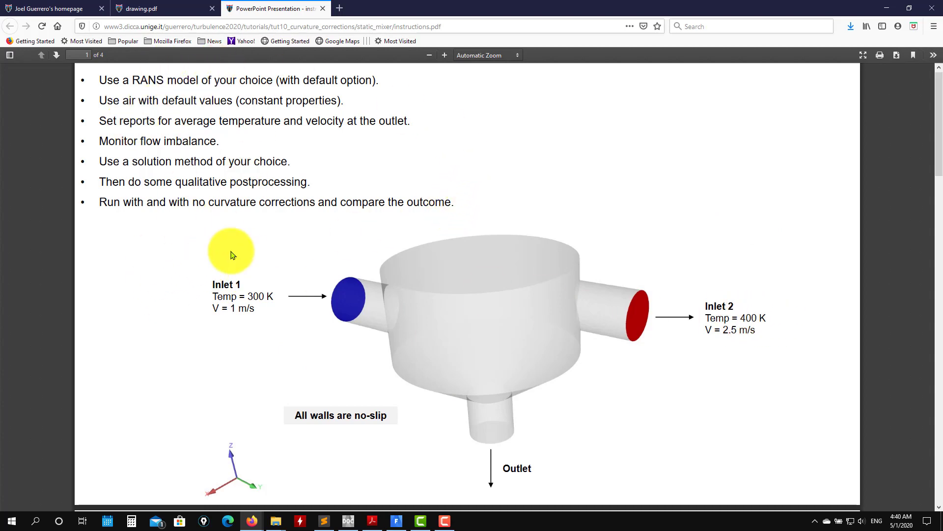
{"action": "scroll", "coordinate": [379, 231], "scroll_direction": "down", "scroll_amount": 2}
{"action": "scroll", "coordinate": [383, 240], "scroll_direction": "down", "scroll_amount": 6}
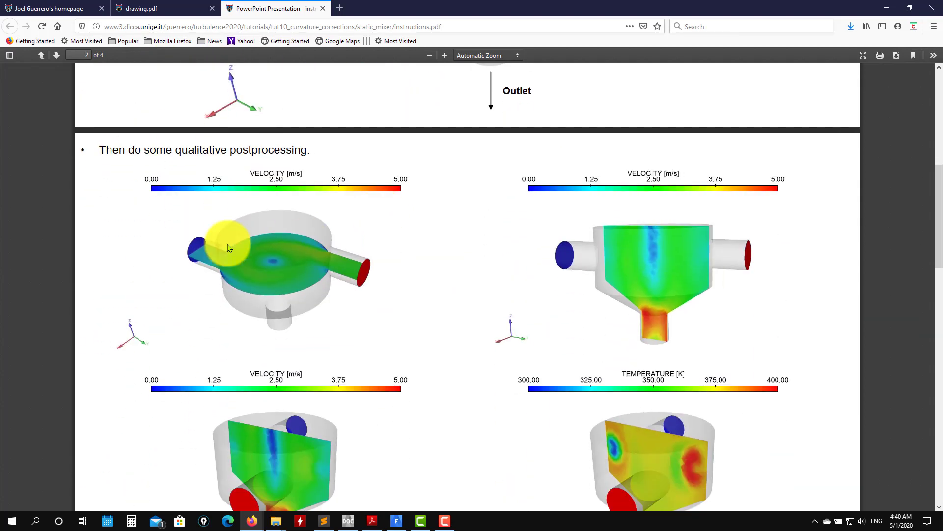
{"action": "scroll", "coordinate": [460, 299], "scroll_direction": "down", "scroll_amount": 9}
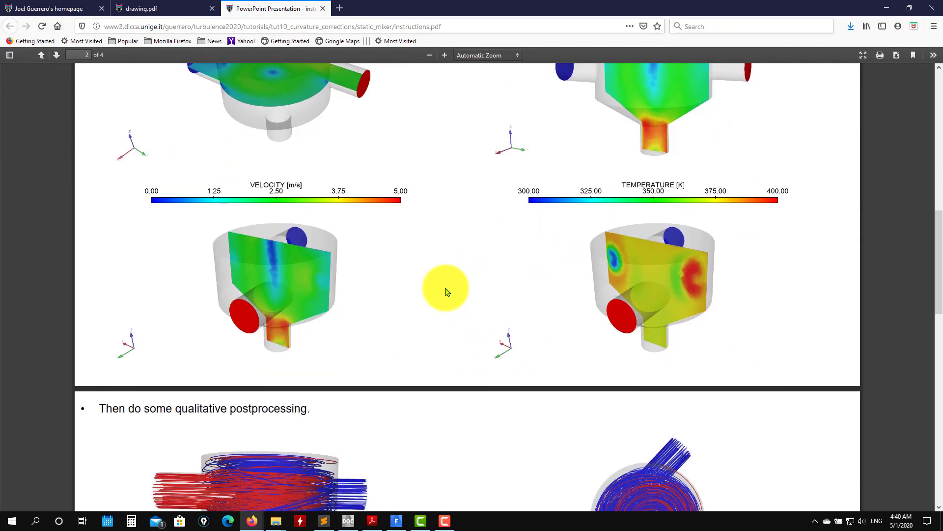
{"action": "scroll", "coordinate": [443, 280], "scroll_direction": "down", "scroll_amount": 4}
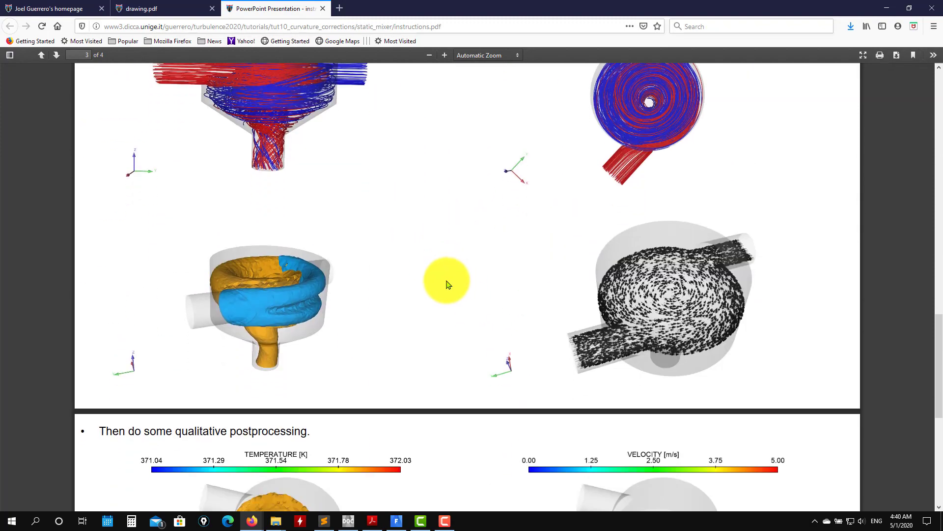
{"action": "scroll", "coordinate": [442, 280], "scroll_direction": "up", "scroll_amount": 4}
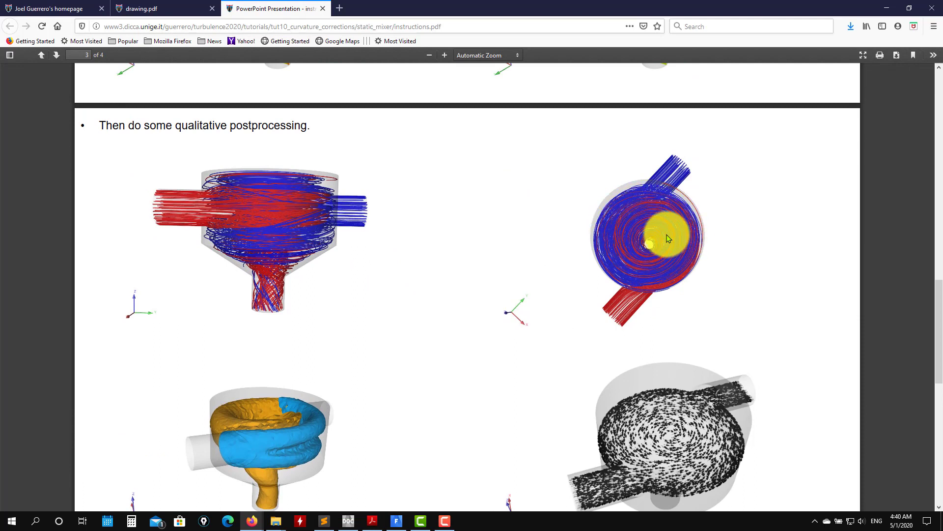
{"action": "scroll", "coordinate": [491, 343], "scroll_direction": "up", "scroll_amount": 7}
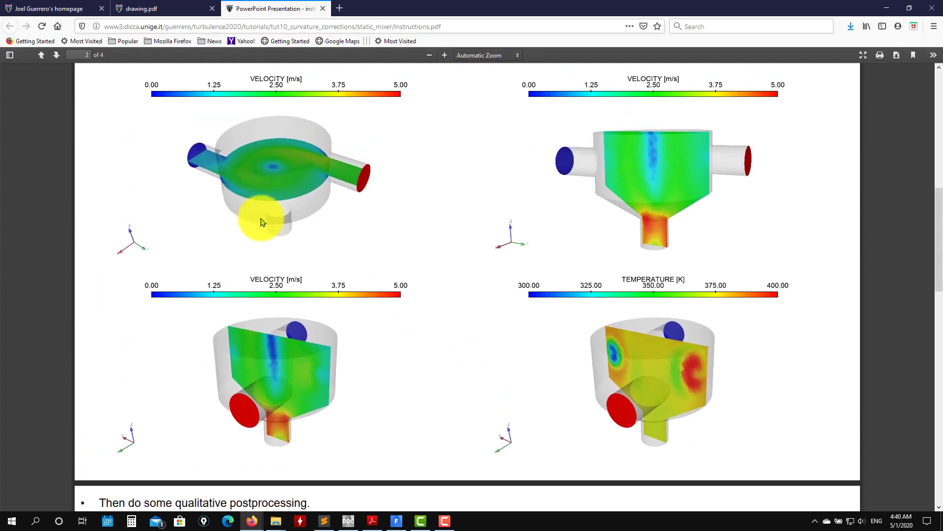
{"action": "scroll", "coordinate": [285, 162], "scroll_direction": "up", "scroll_amount": 3}
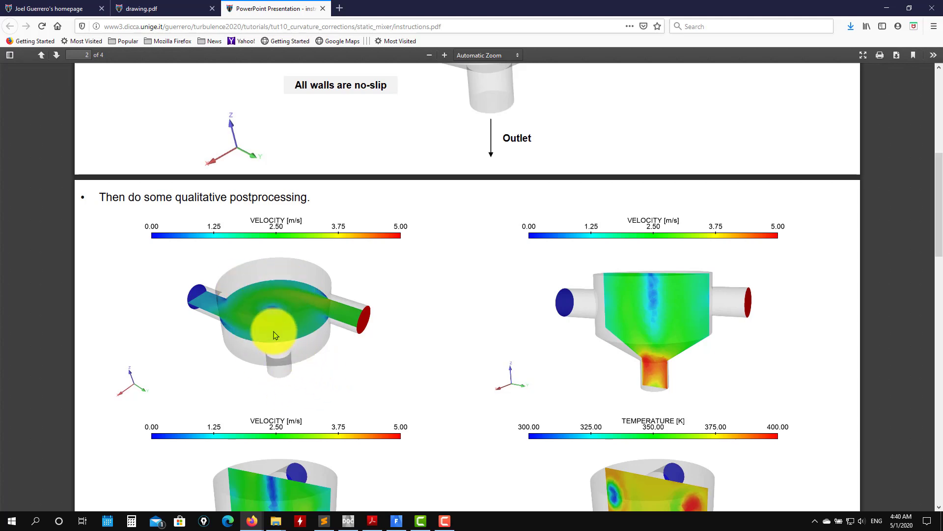
{"action": "scroll", "coordinate": [283, 328], "scroll_direction": "down", "scroll_amount": 4}
{"action": "scroll", "coordinate": [421, 337], "scroll_direction": "down", "scroll_amount": 15}
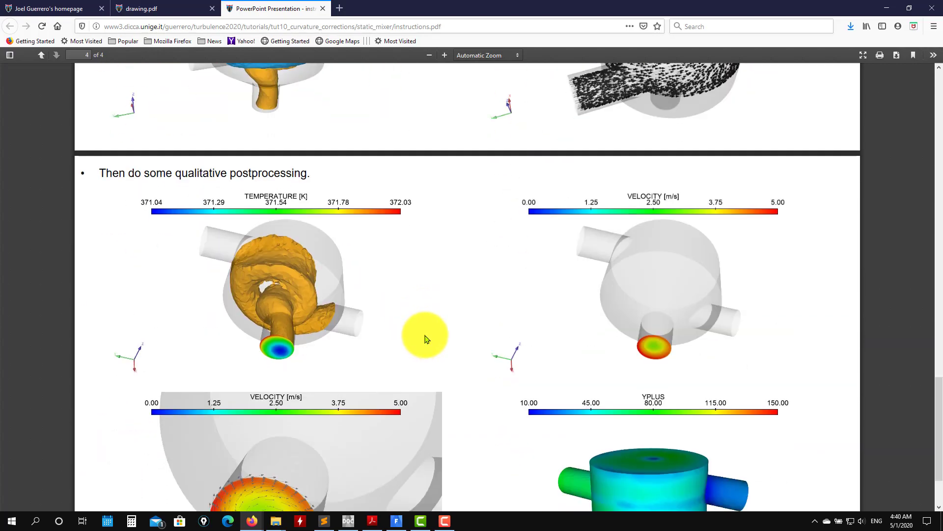
{"action": "scroll", "coordinate": [428, 345], "scroll_direction": "up", "scroll_amount": 4}
{"action": "scroll", "coordinate": [428, 345], "scroll_direction": "up", "scroll_amount": 18}
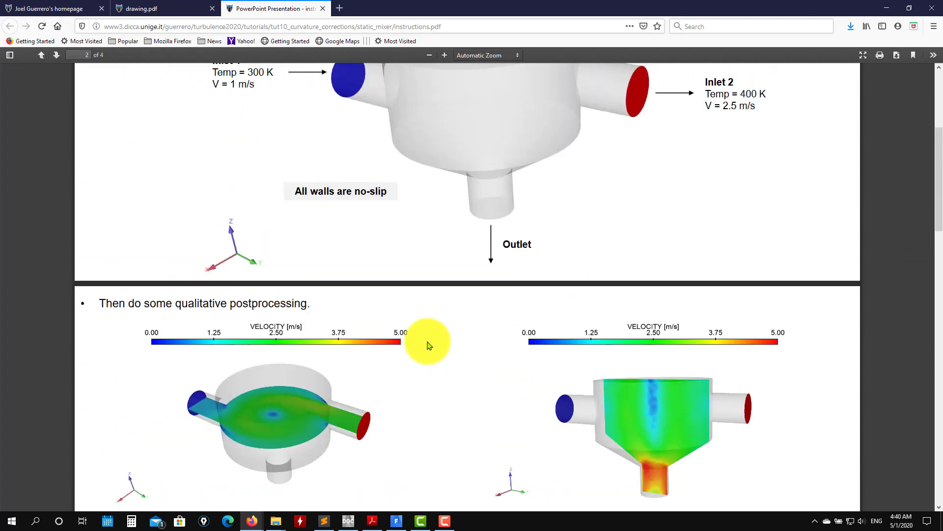
- Look at the static mixer drawing again, and return to the tutorials page to clear the text selection
{"action": "left_click", "coordinate": [162, 9]}
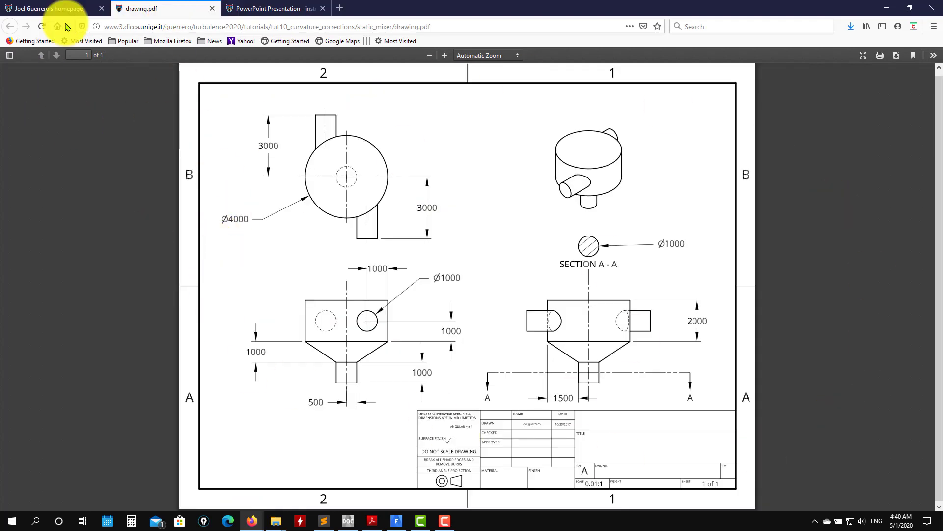
{"action": "left_click", "coordinate": [58, 10]}
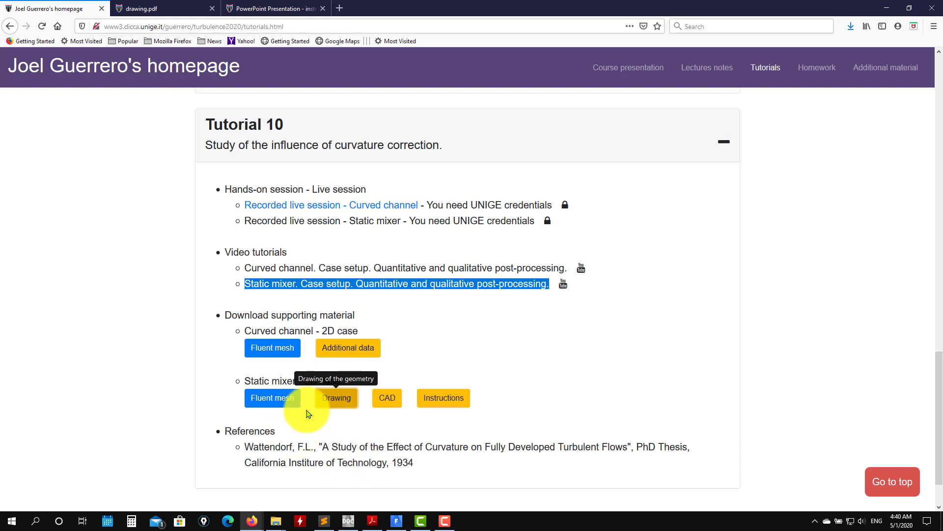
{"action": "left_click", "coordinate": [505, 362]}
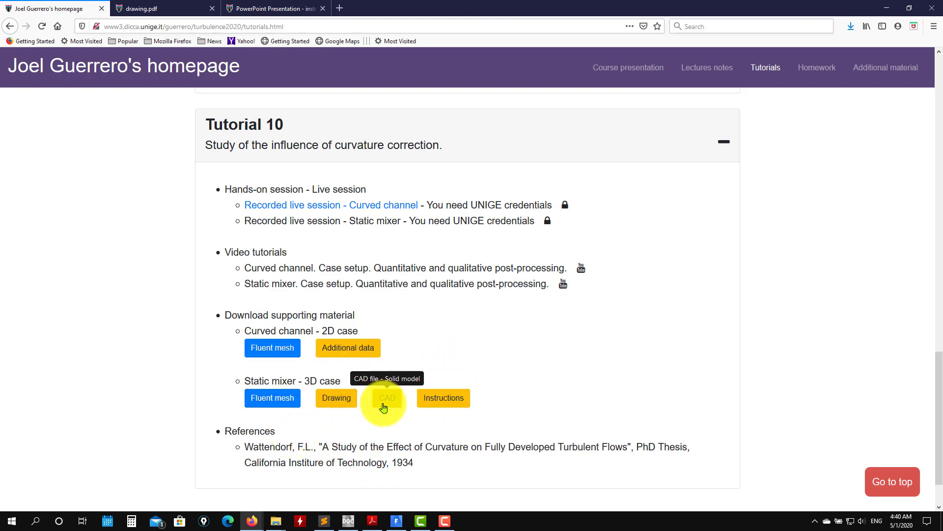